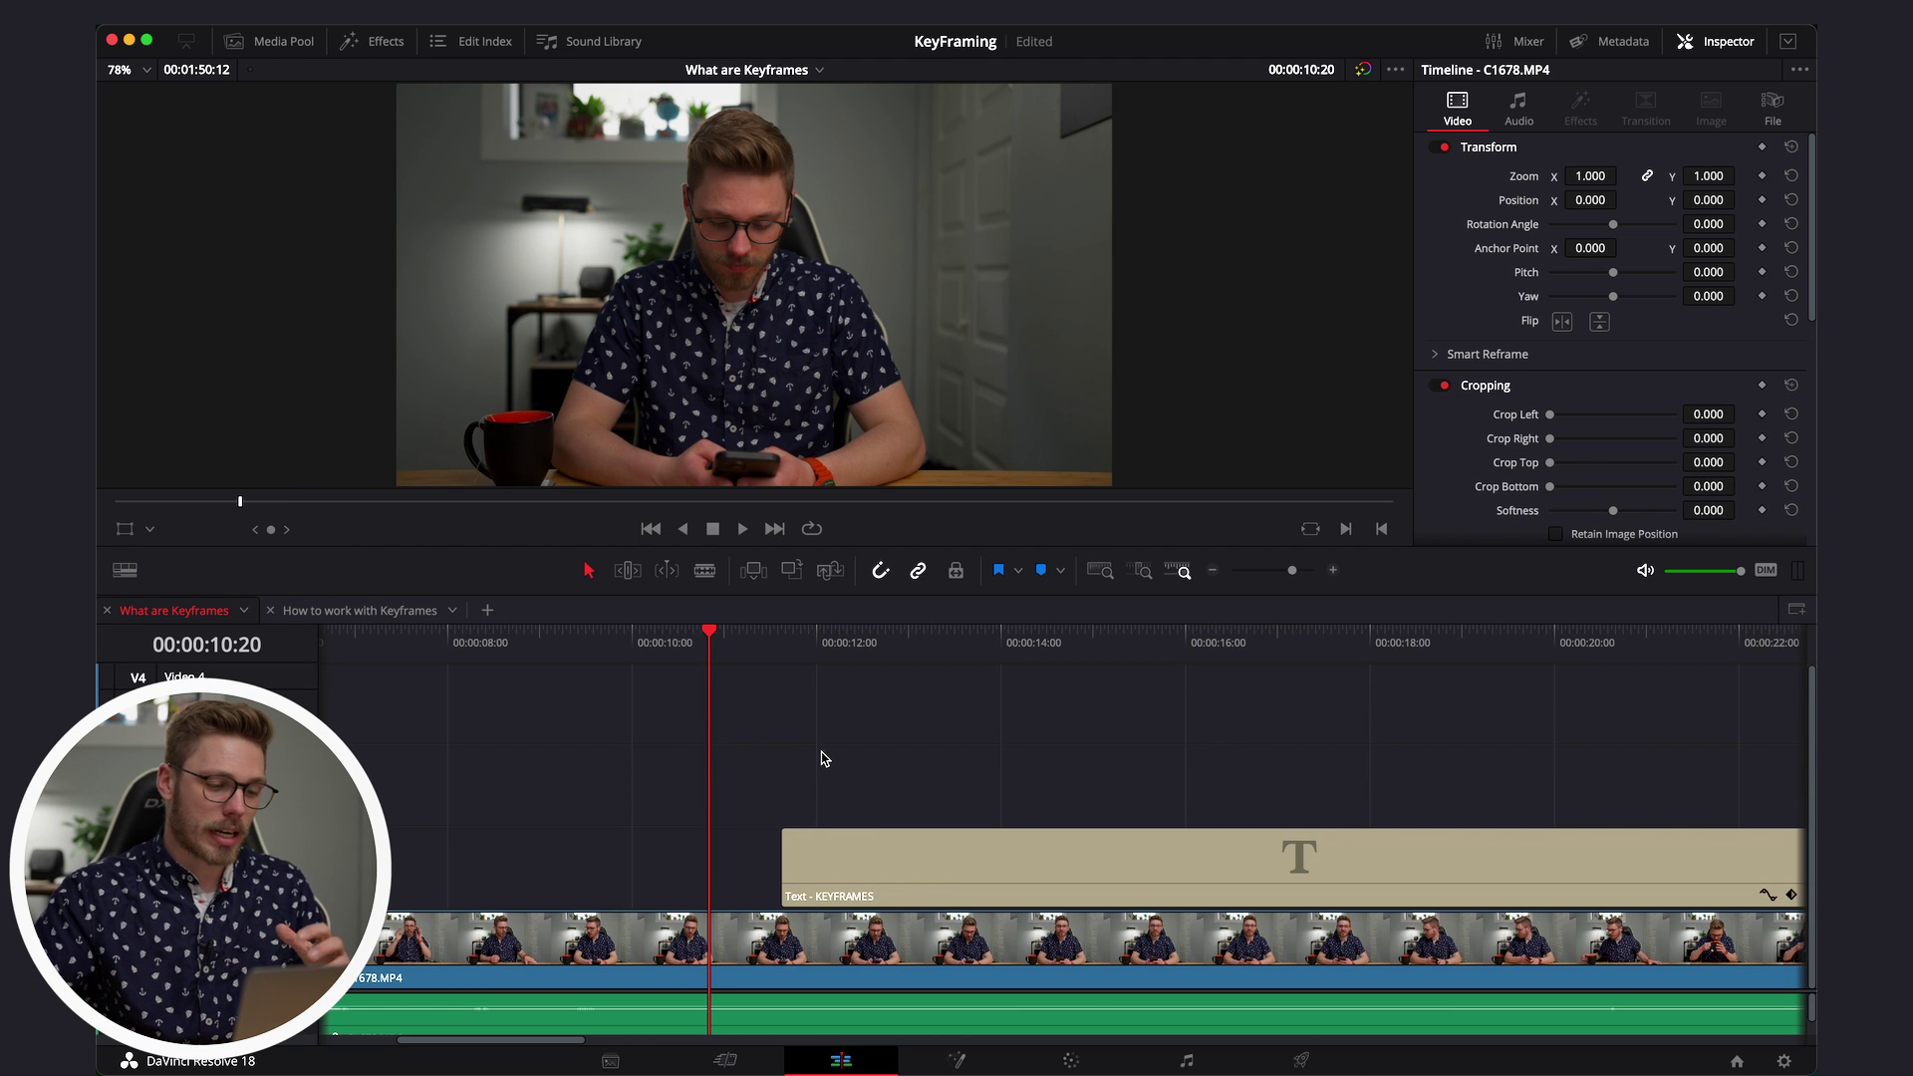
- Select the KEYFRAMES title clip and drag a trial Text title from Effects onto track V3
{"action": "left_click_drag", "start_coordinate": [863, 638], "coordinate": [878, 638]}
{"action": "left_click", "coordinate": [992, 857]}
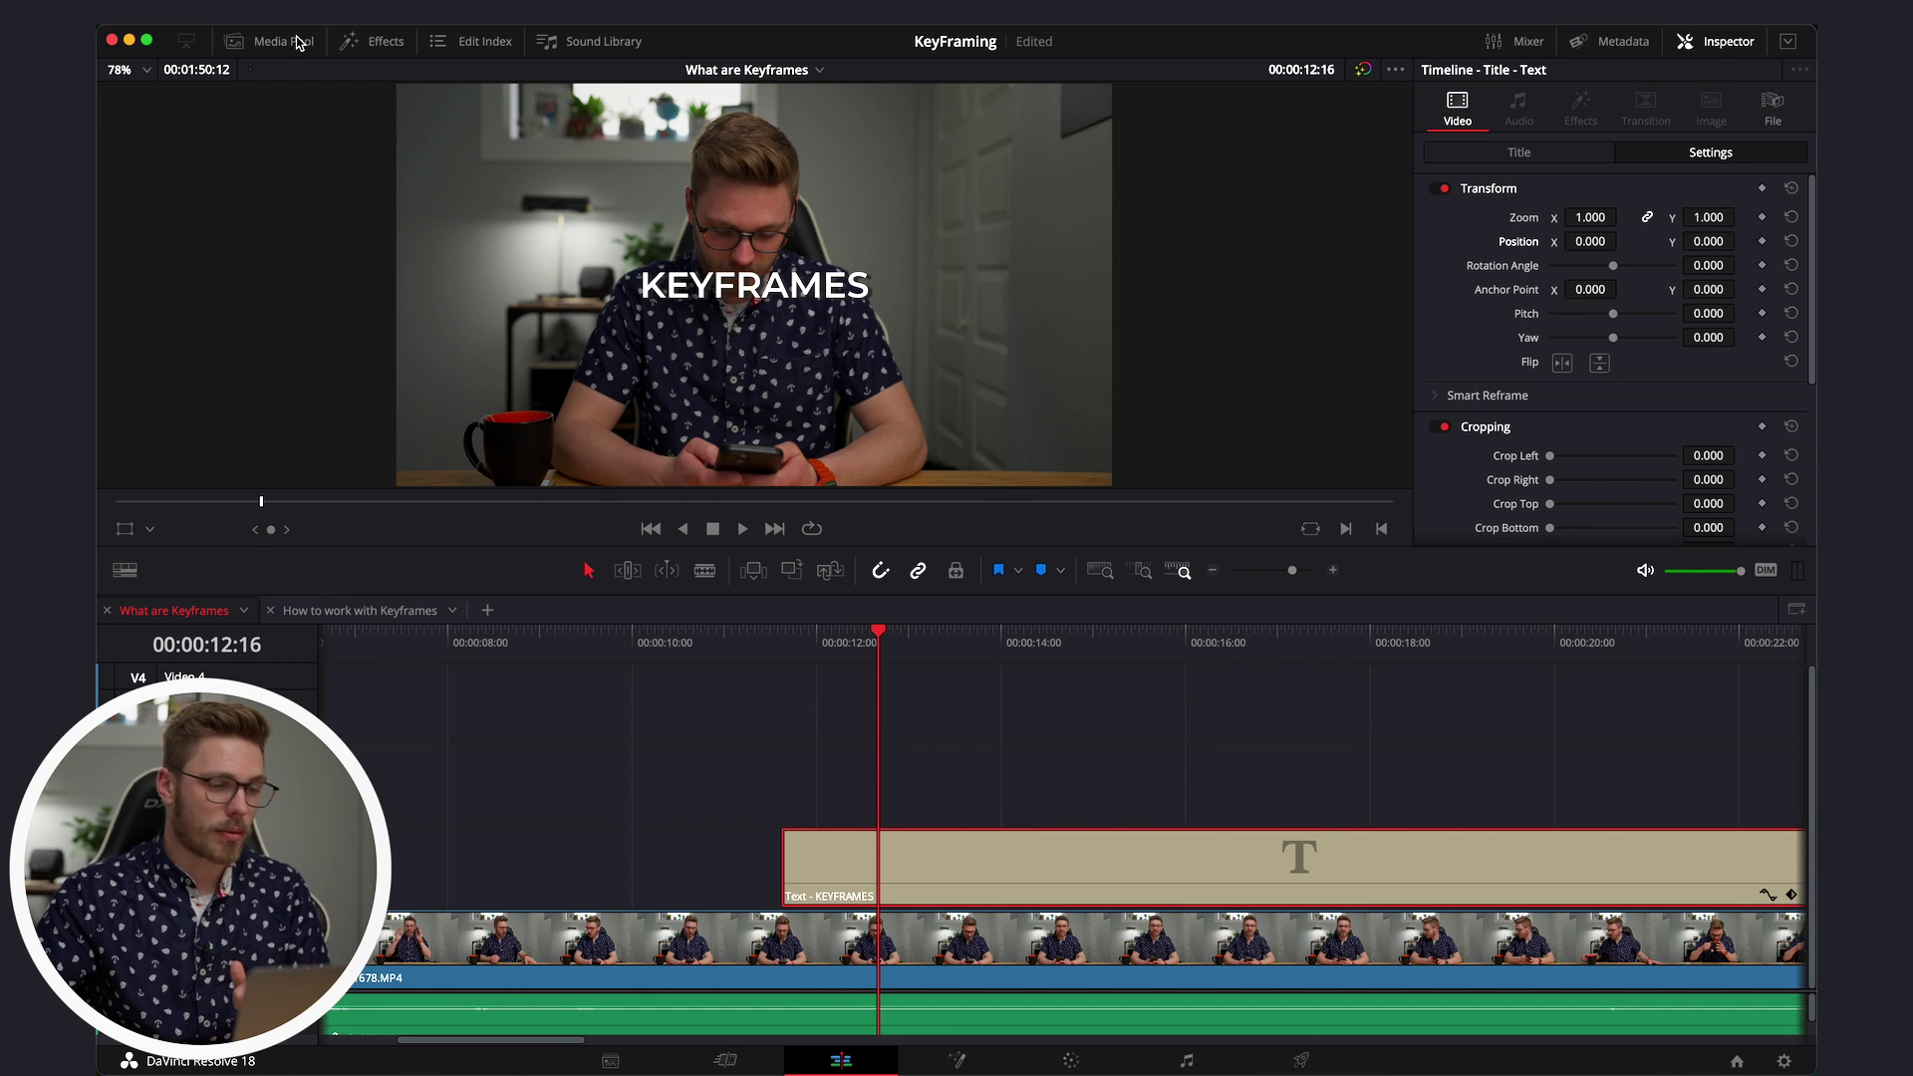
{"action": "left_click", "coordinate": [385, 41]}
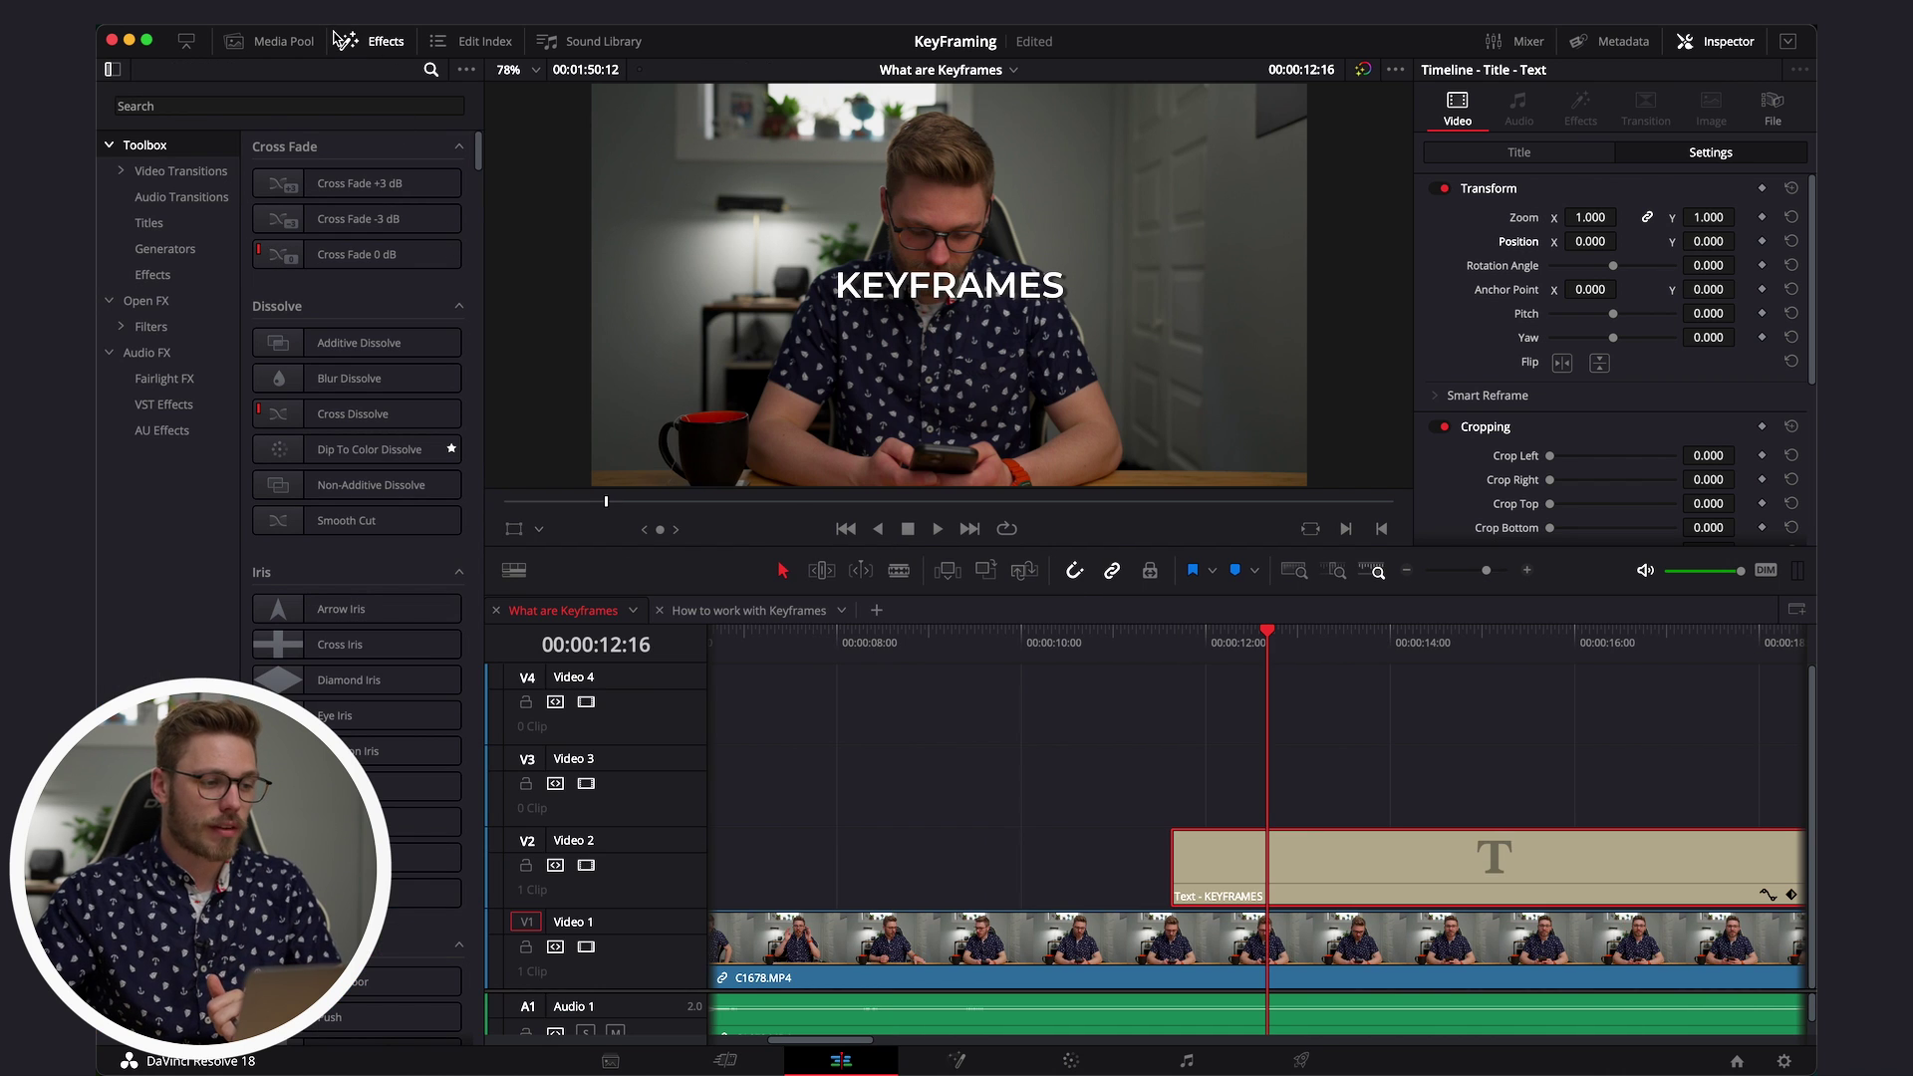
{"action": "left_click", "coordinate": [258, 103]}
{"action": "type", "text": "text"}
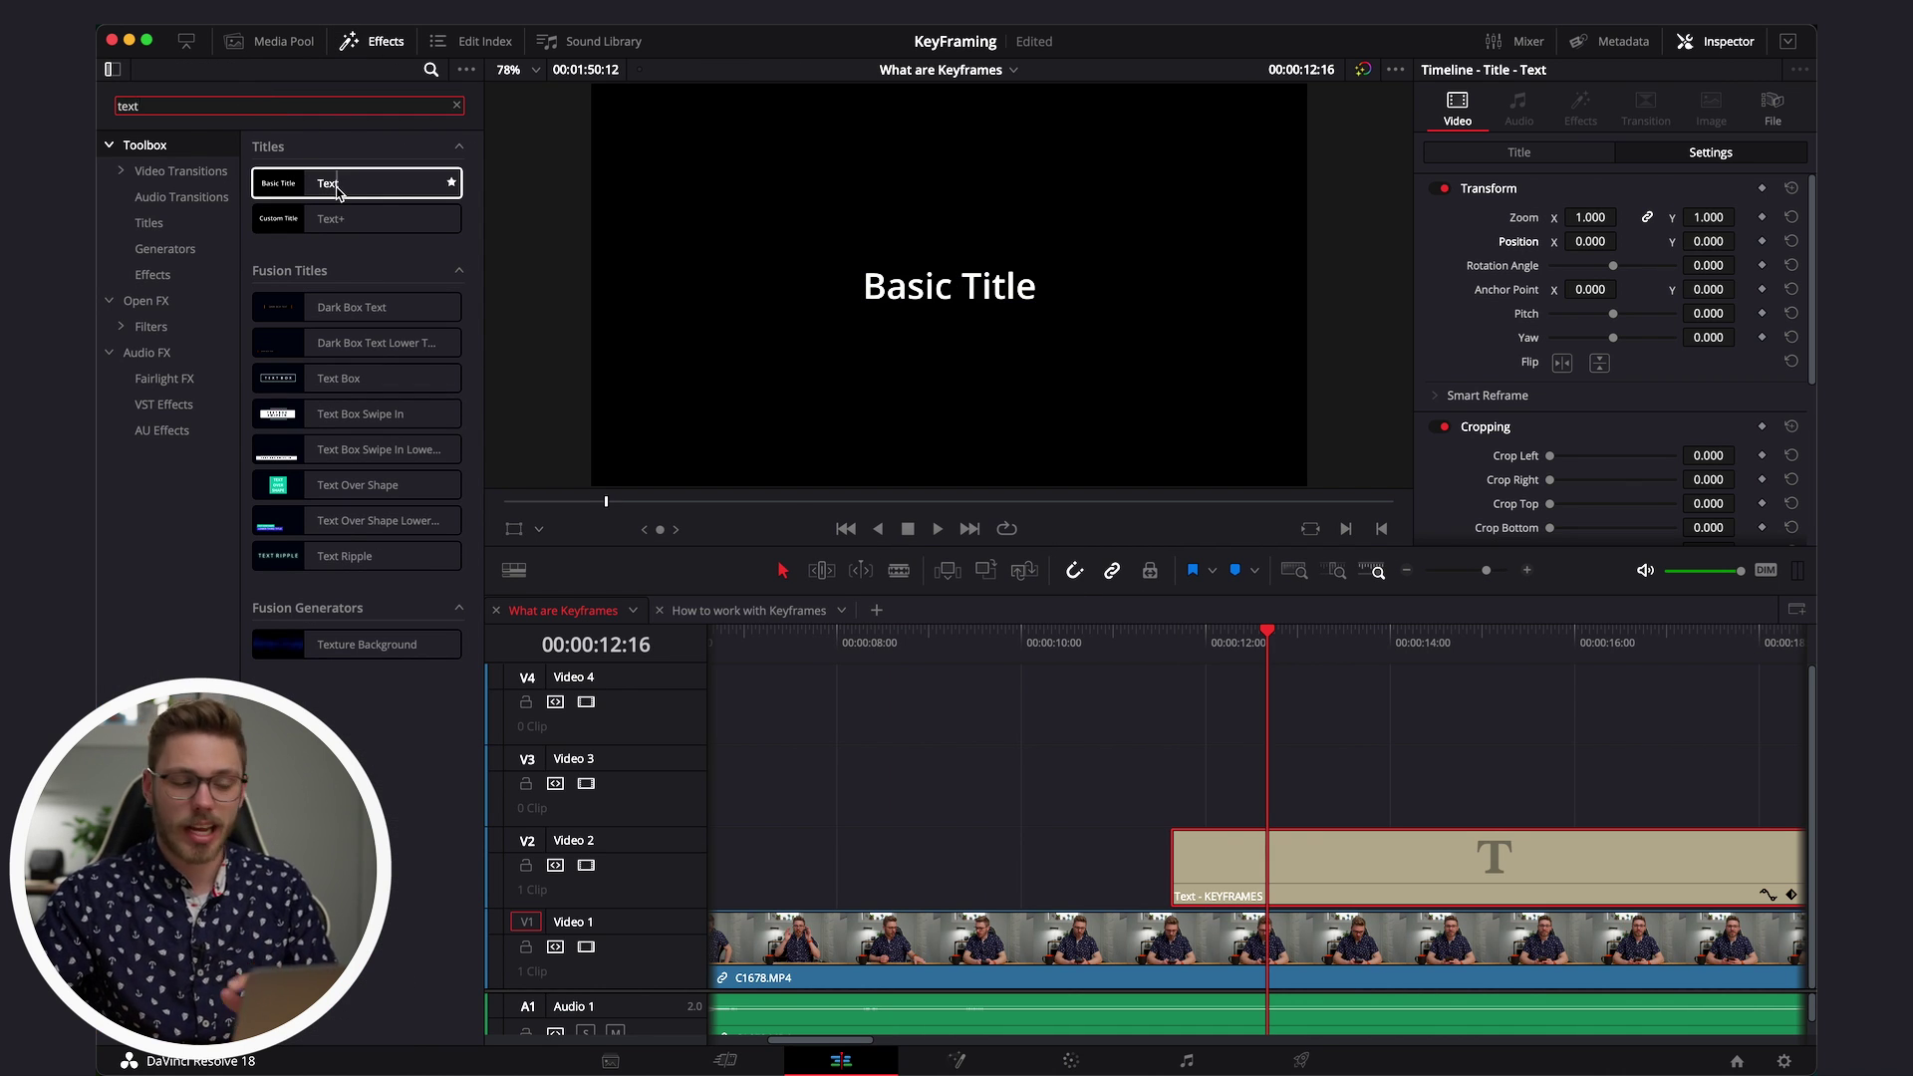
{"action": "left_click_drag", "start_coordinate": [337, 190], "coordinate": [1010, 742]}
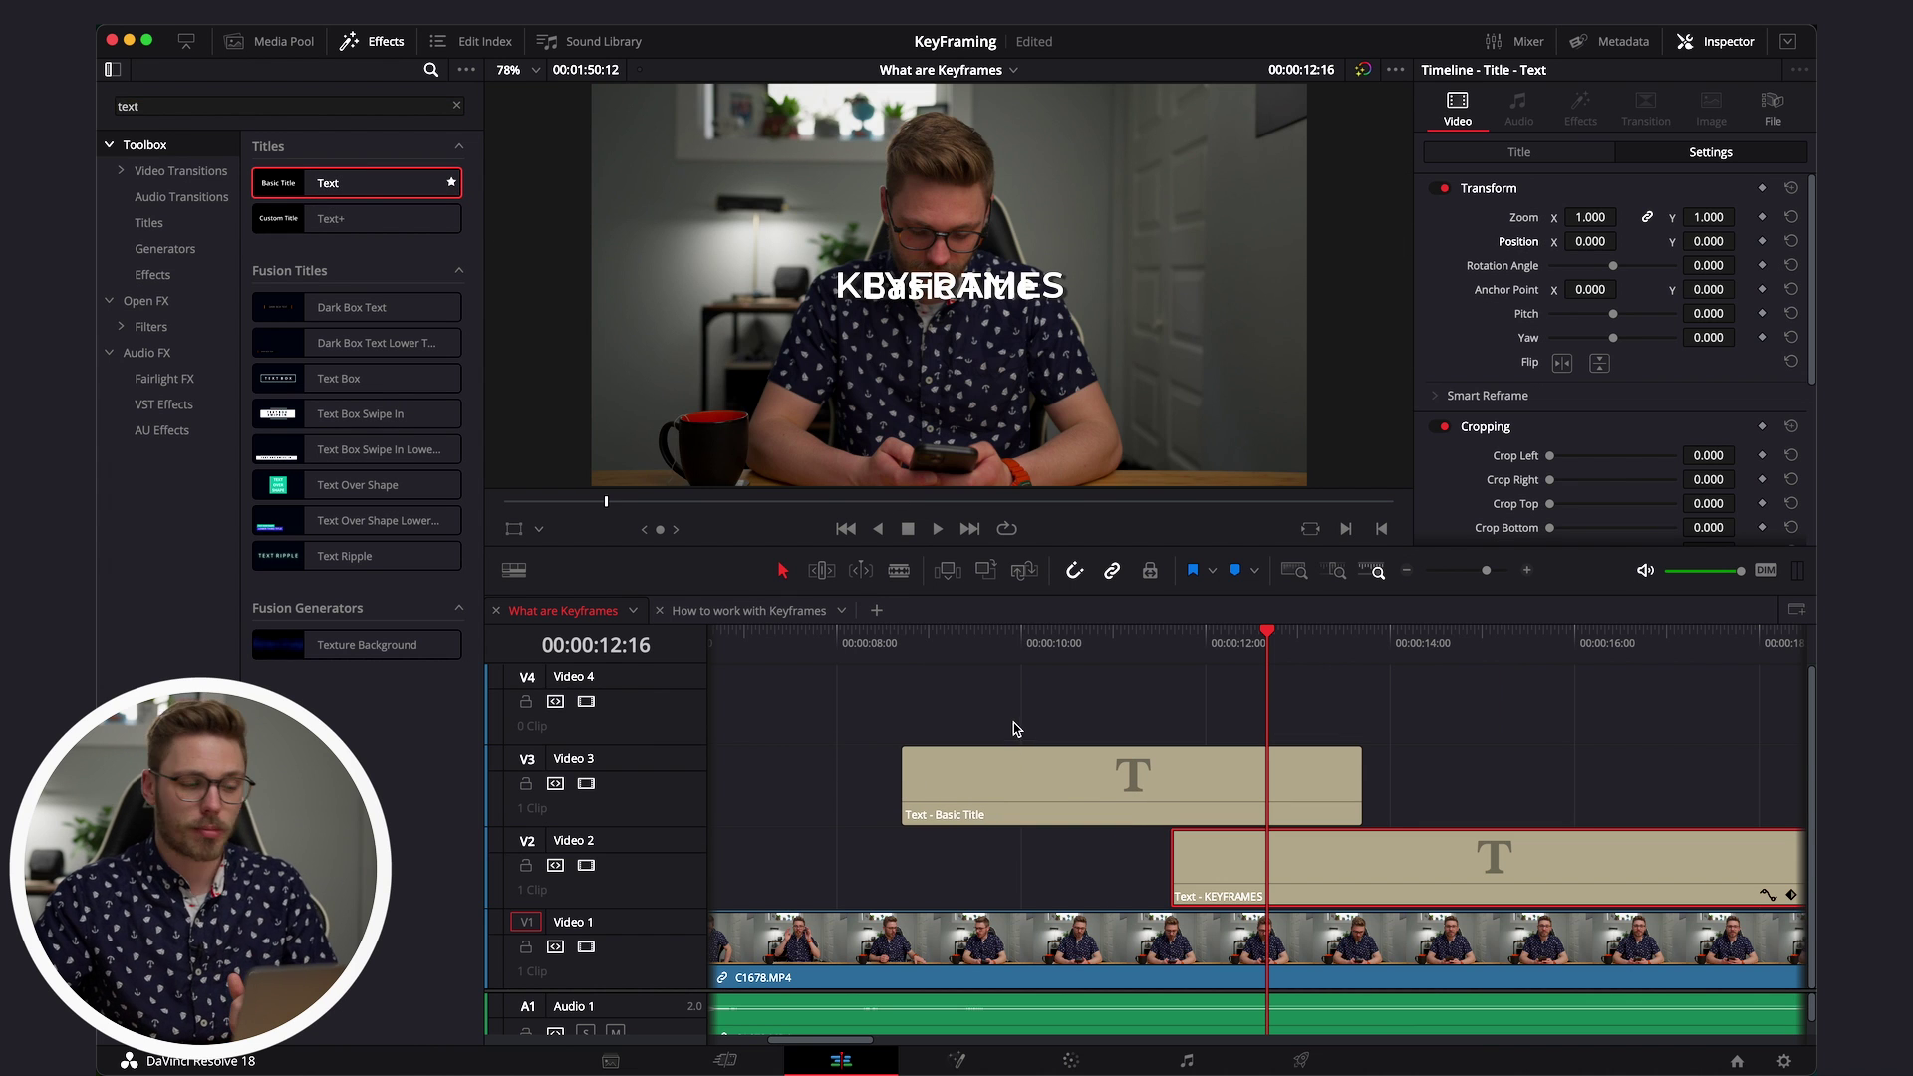
- Close the effects library, delete the extra Basic Title clip, and park the playhead at 00:00:13:04
{"action": "left_click", "coordinate": [456, 105]}
{"action": "left_click", "coordinate": [376, 41]}
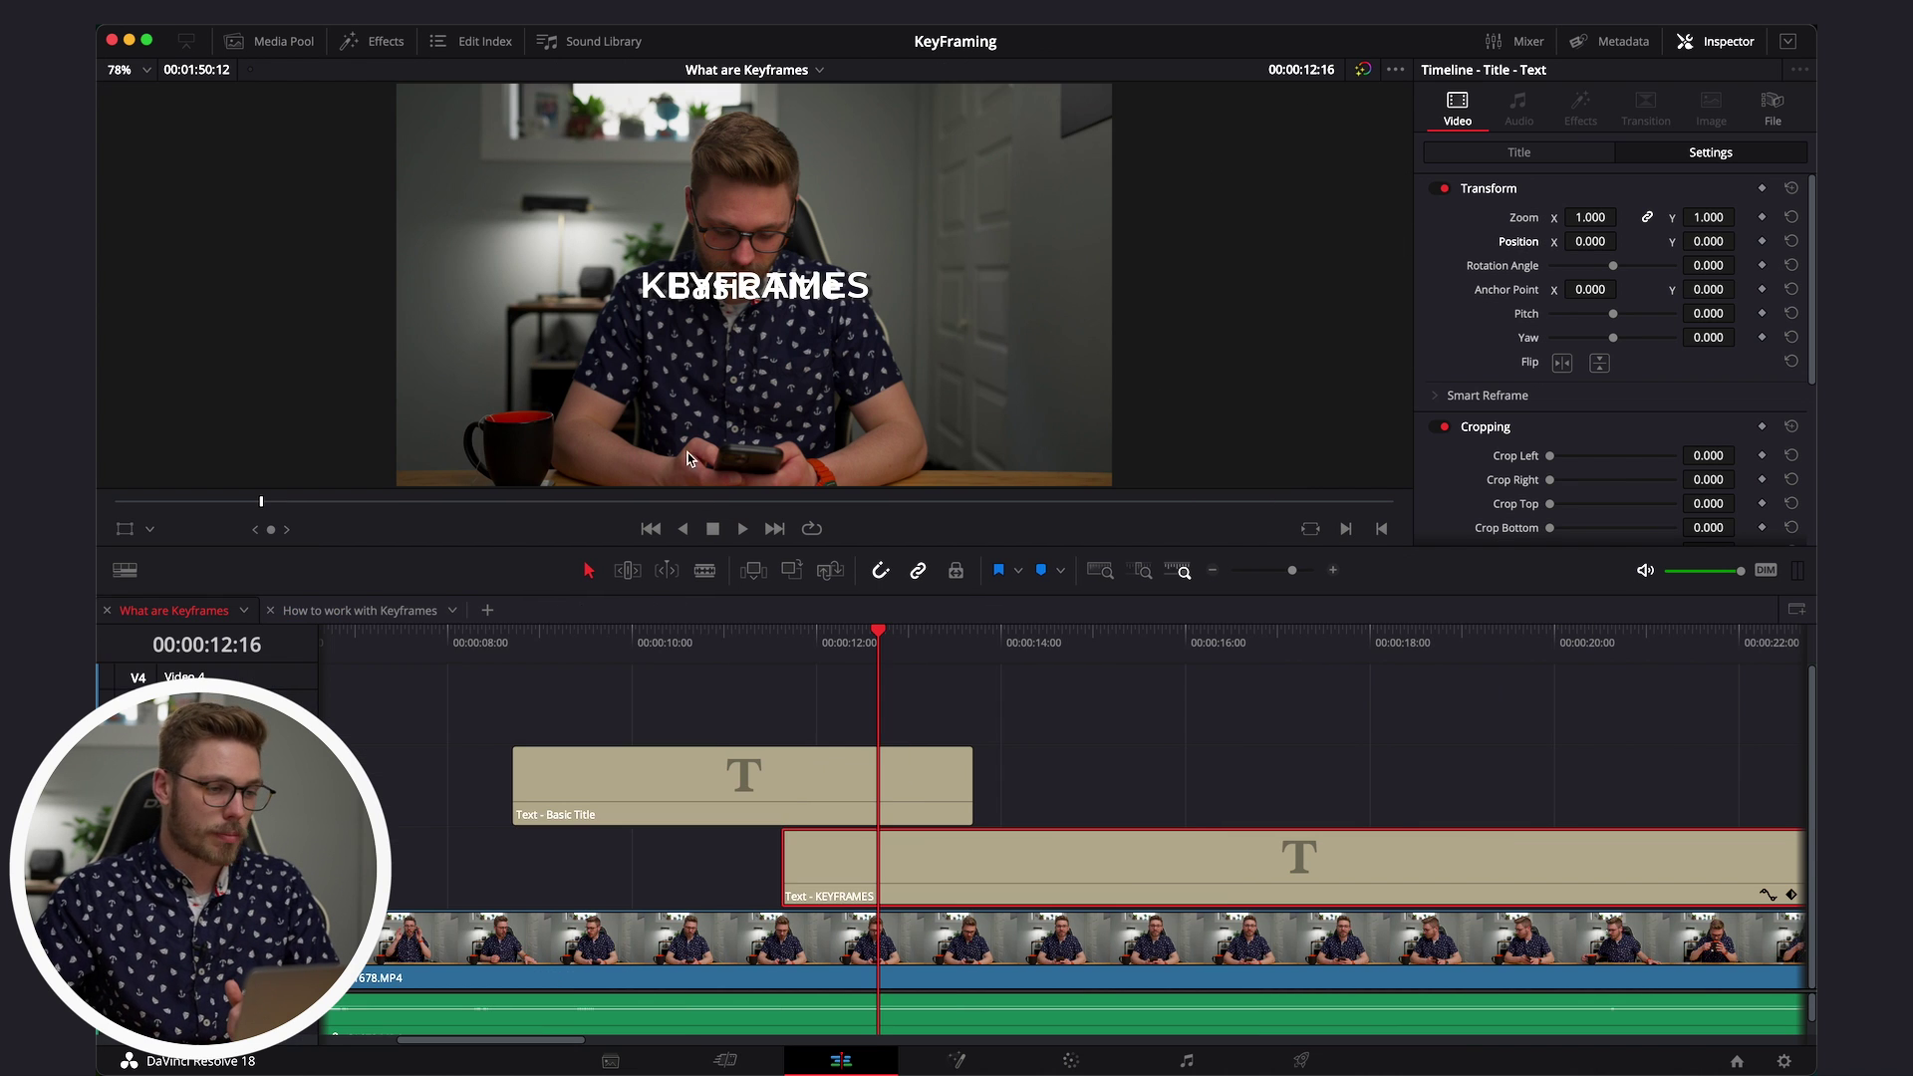
{"action": "left_click", "coordinate": [853, 782]}
{"action": "key", "text": "Delete"}
{"action": "left_click", "coordinate": [925, 643]}
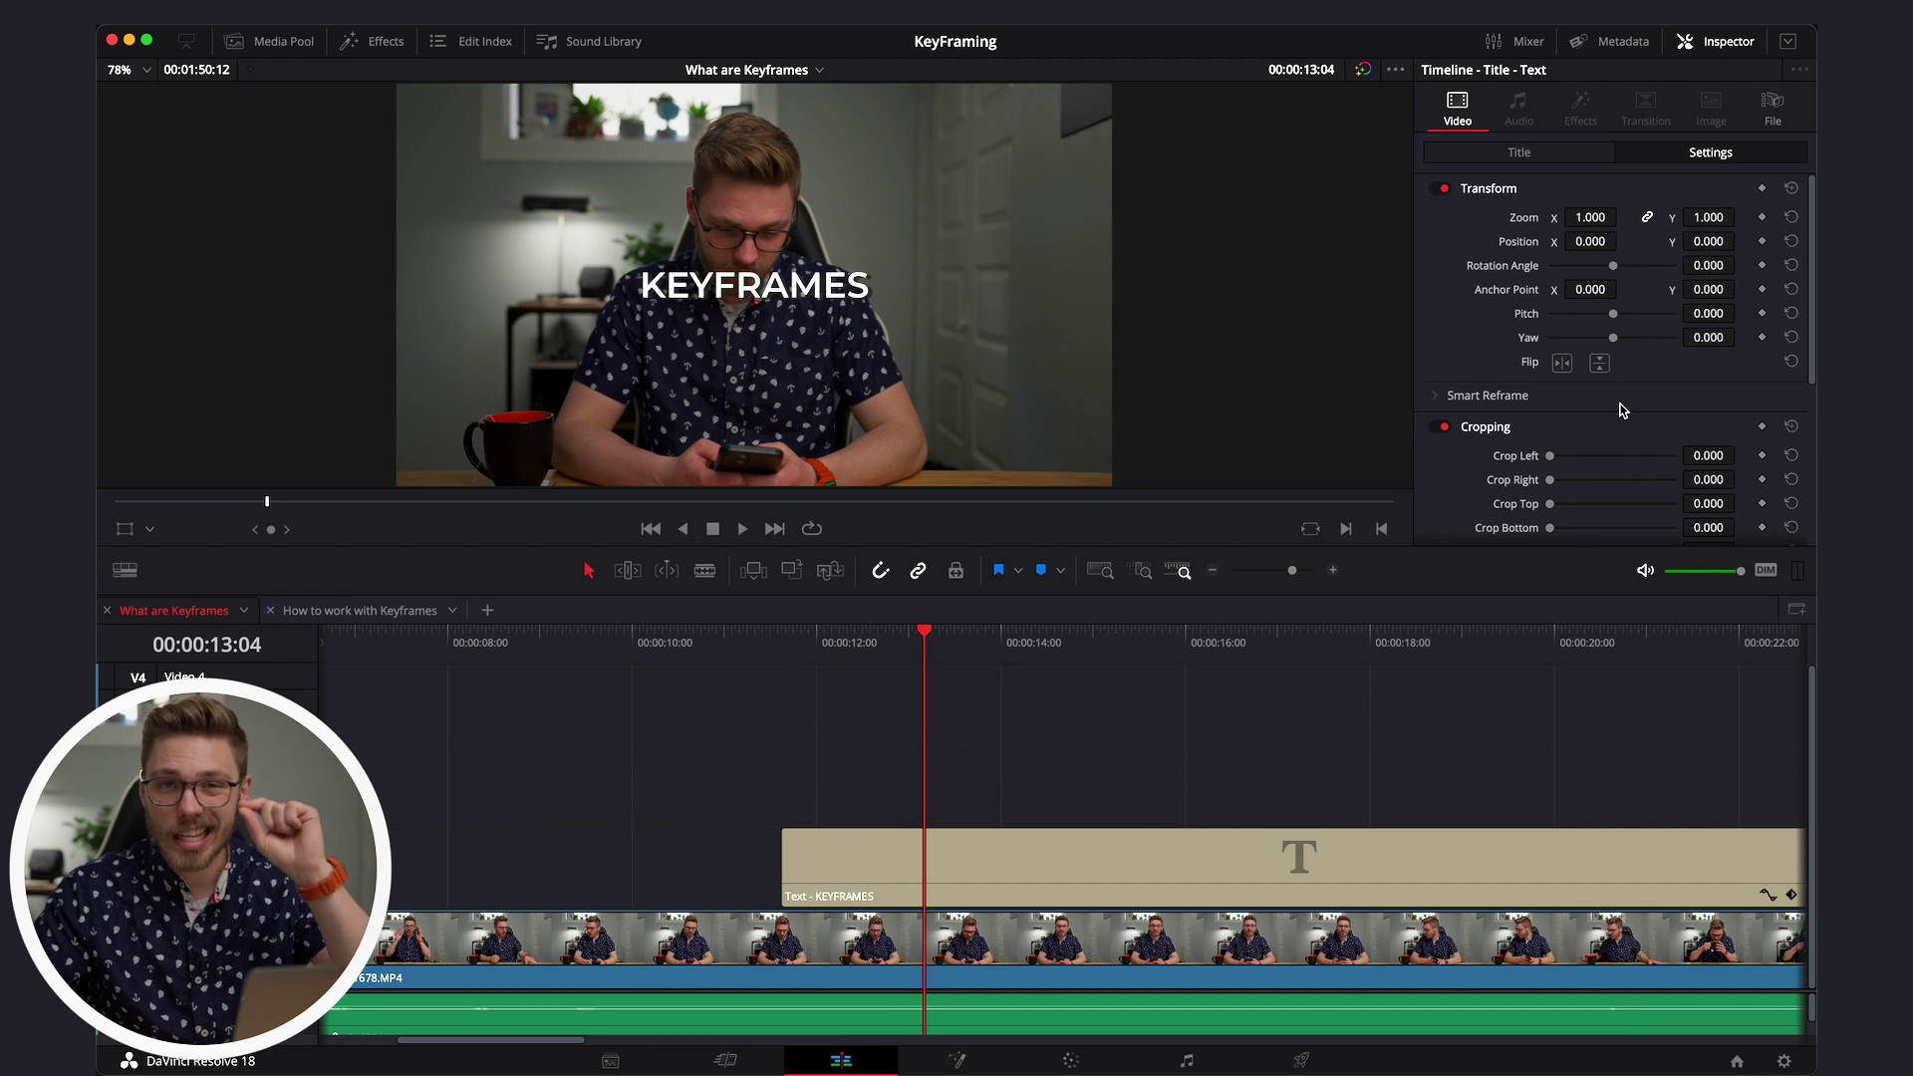
{"action": "left_click", "coordinate": [1720, 48]}
{"action": "left_click", "coordinate": [1722, 49]}
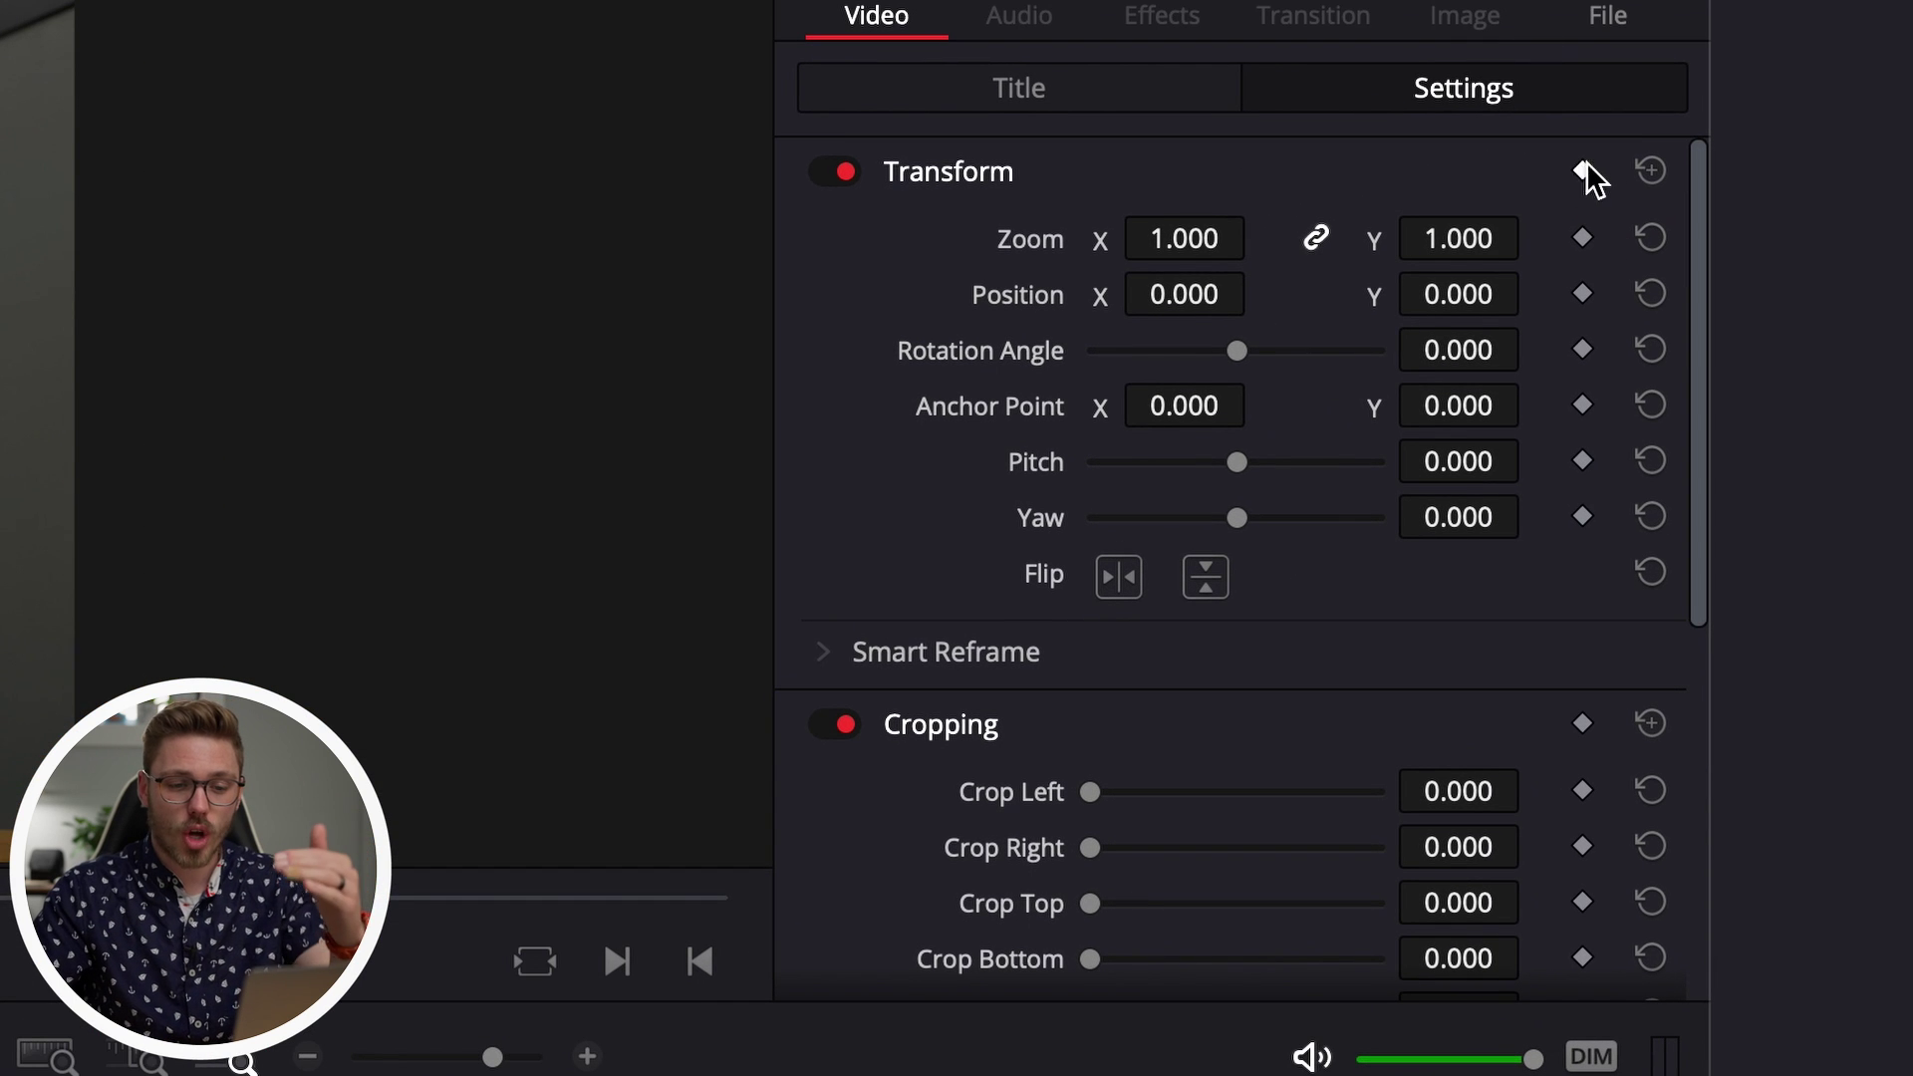
{"action": "scroll", "coordinate": [1571, 675], "scroll_direction": "down", "scroll_amount": 10}
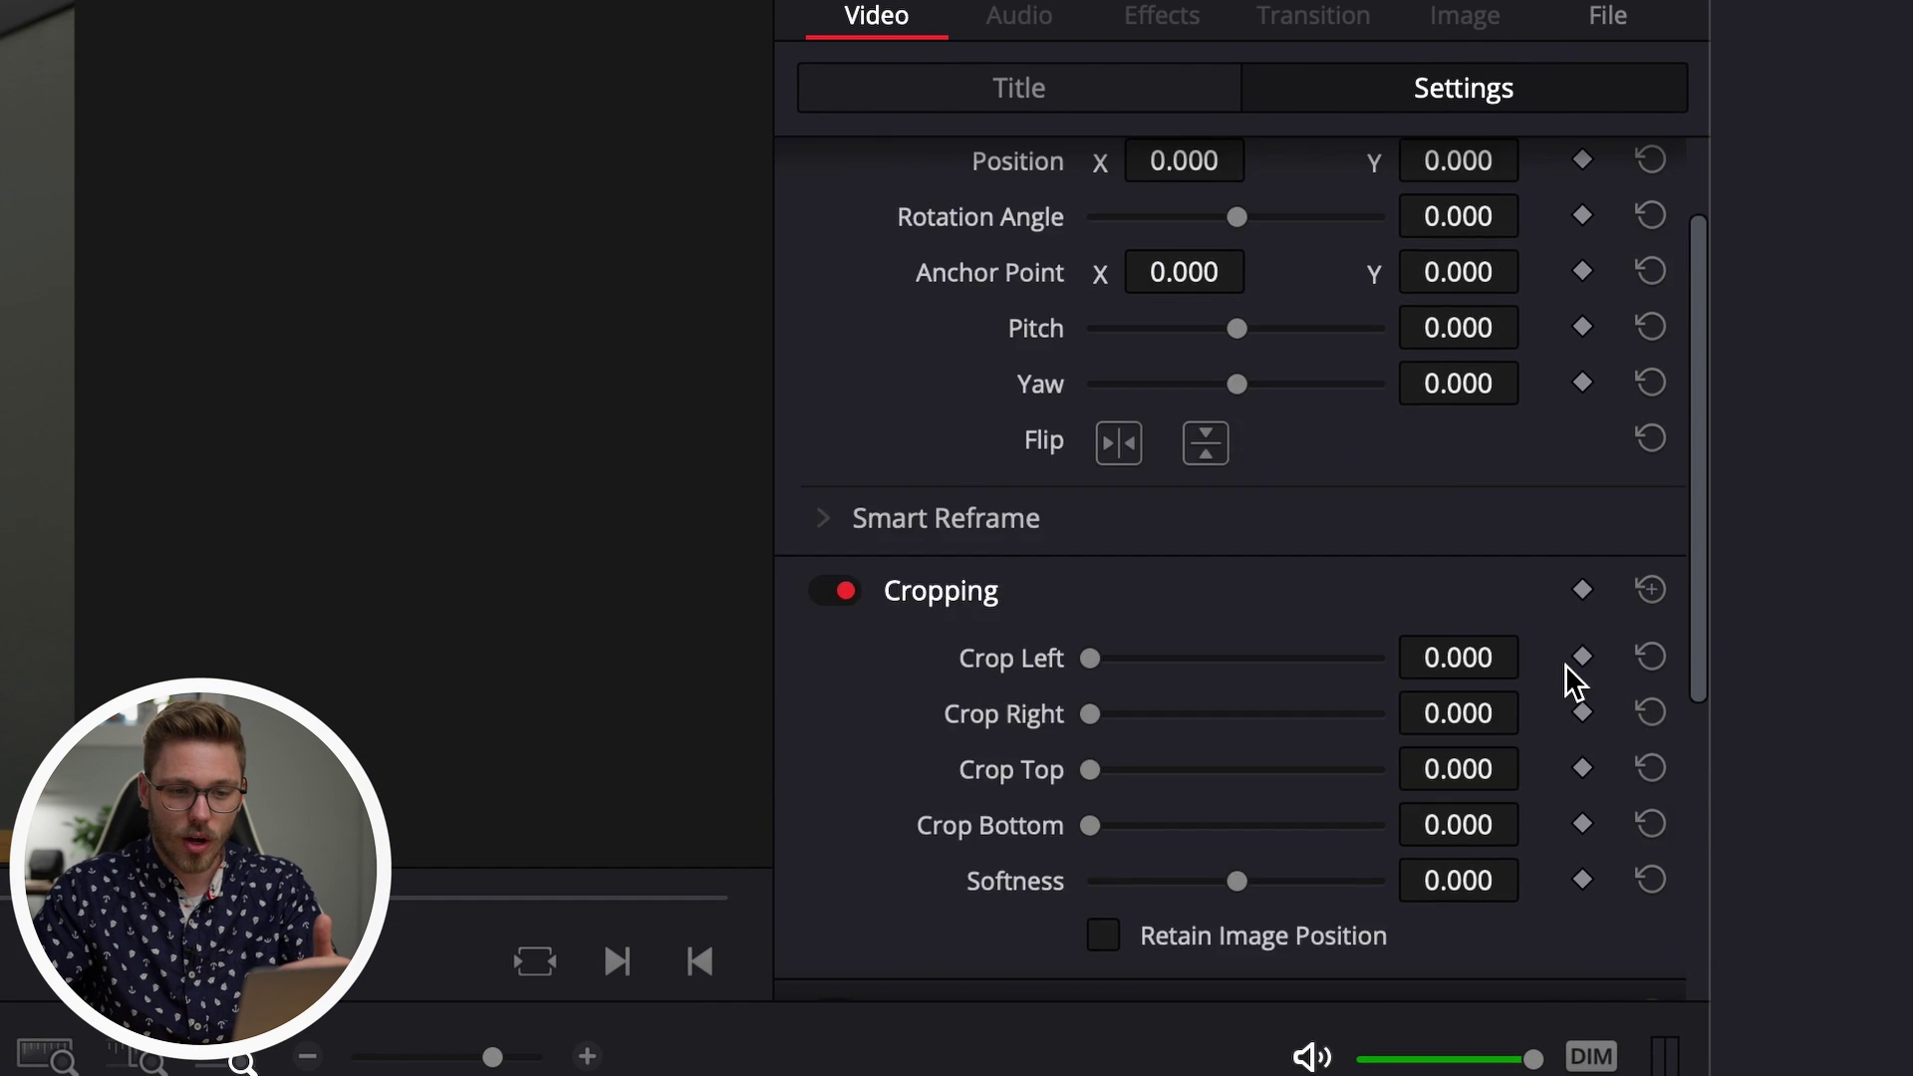
{"action": "scroll", "coordinate": [1573, 678], "scroll_direction": "up", "scroll_amount": 6}
{"action": "scroll", "coordinate": [1575, 683], "scroll_direction": "up", "scroll_amount": 4}
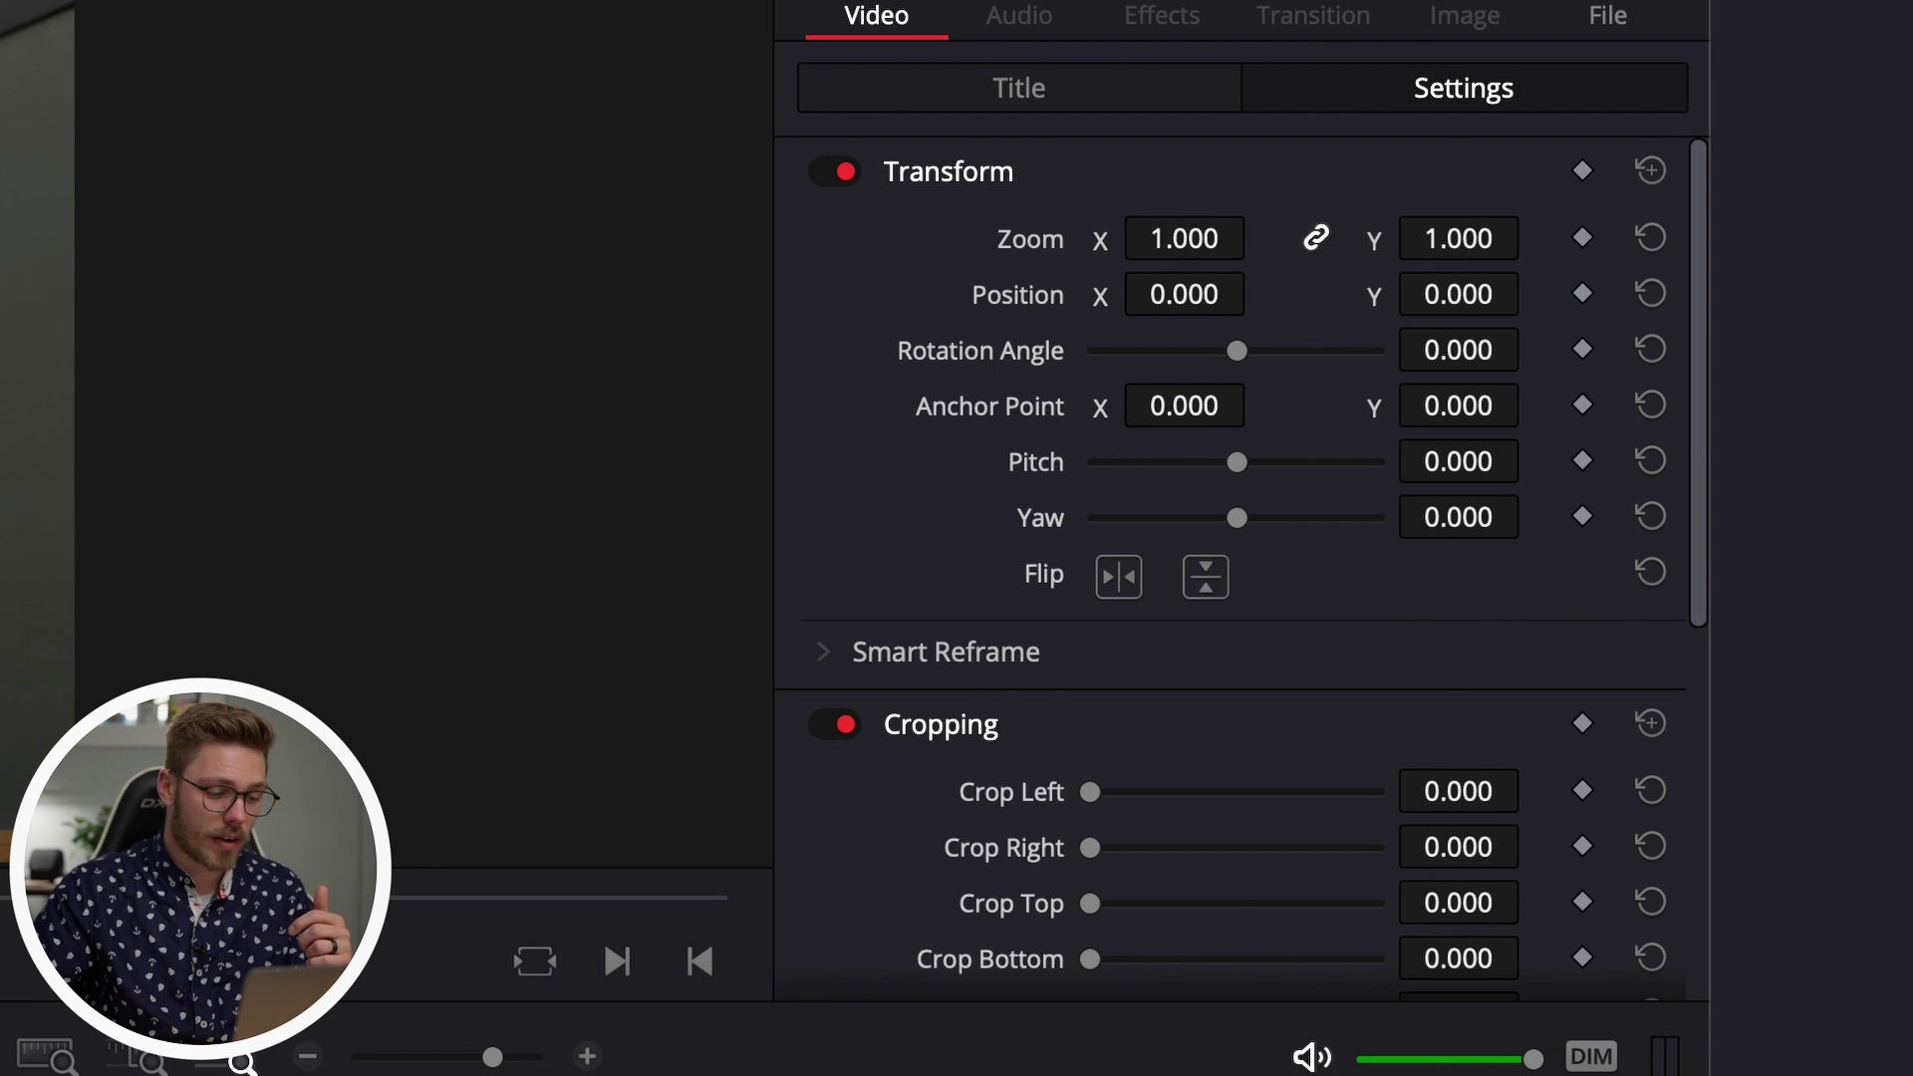
{"action": "scroll", "coordinate": [1363, 613], "scroll_direction": "down", "scroll_amount": 2}
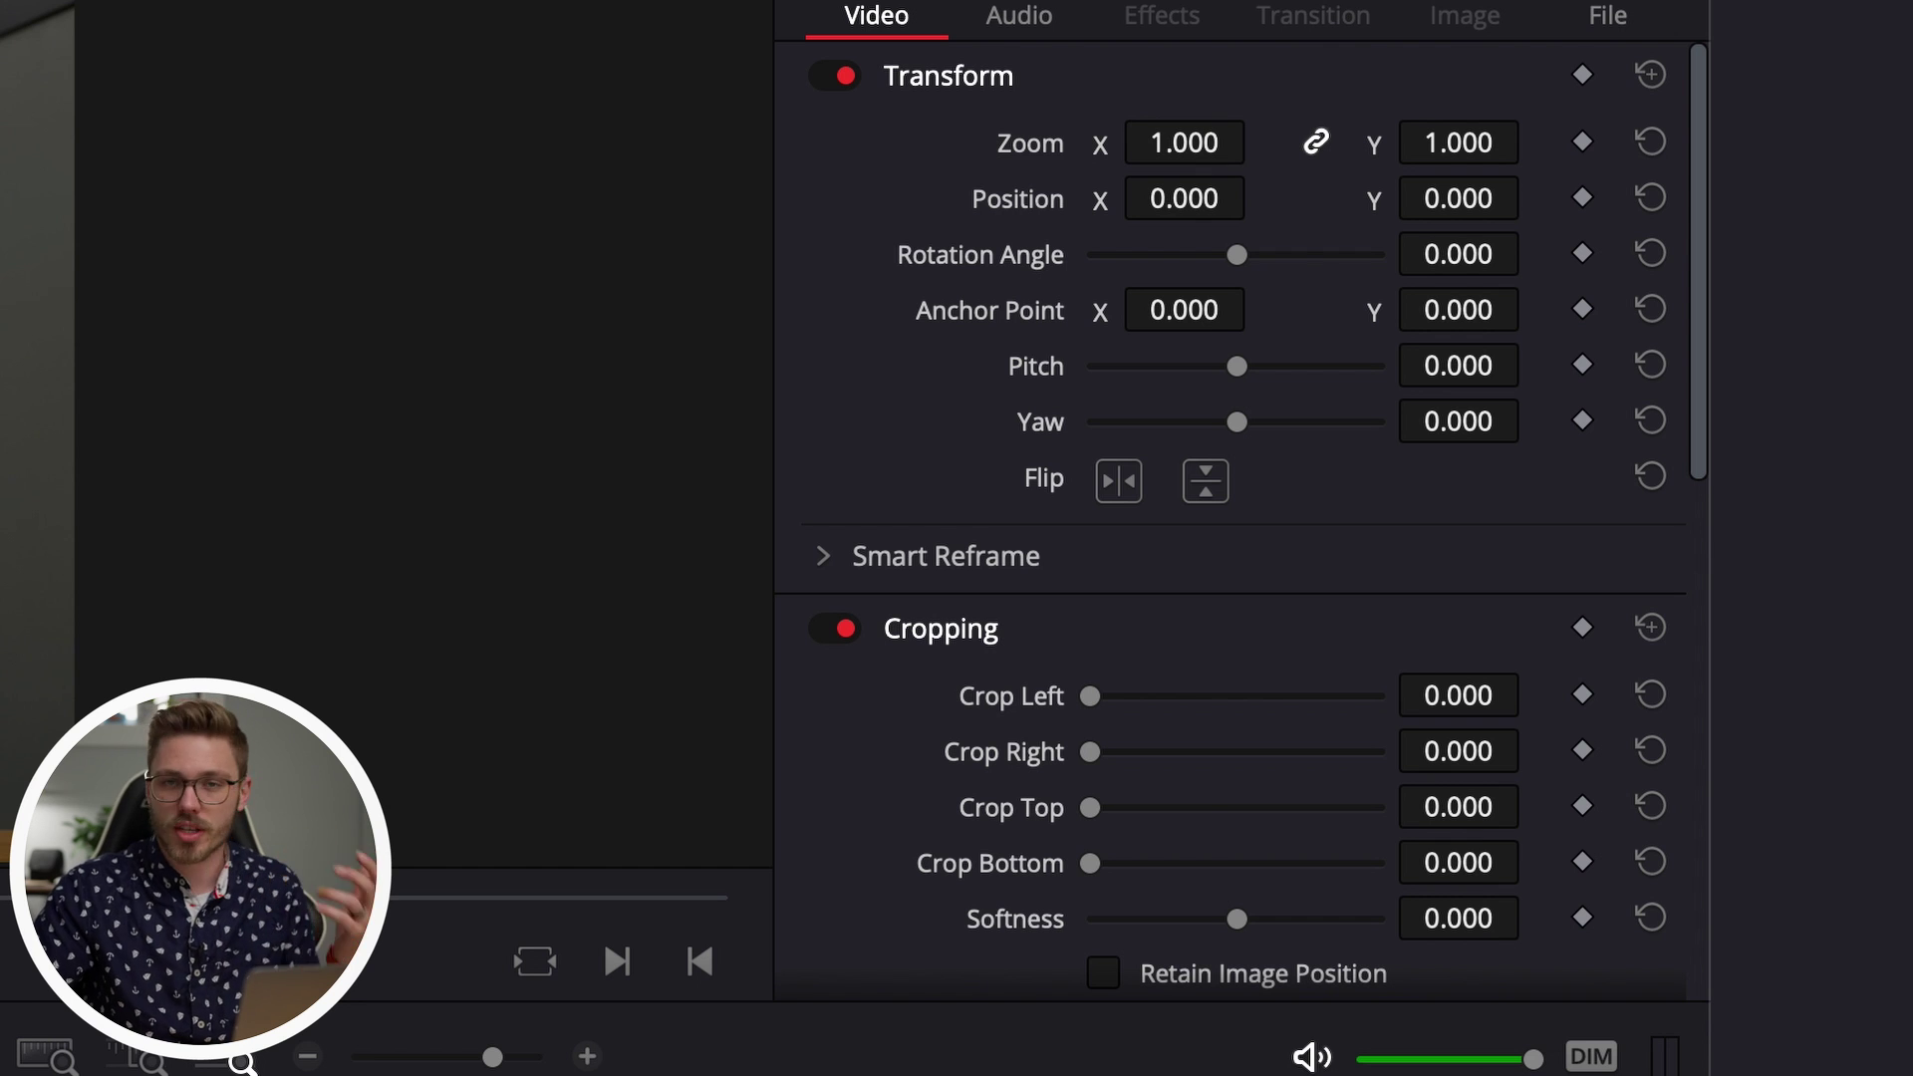
{"action": "scroll", "coordinate": [1241, 538], "scroll_direction": "up", "scroll_amount": 2}
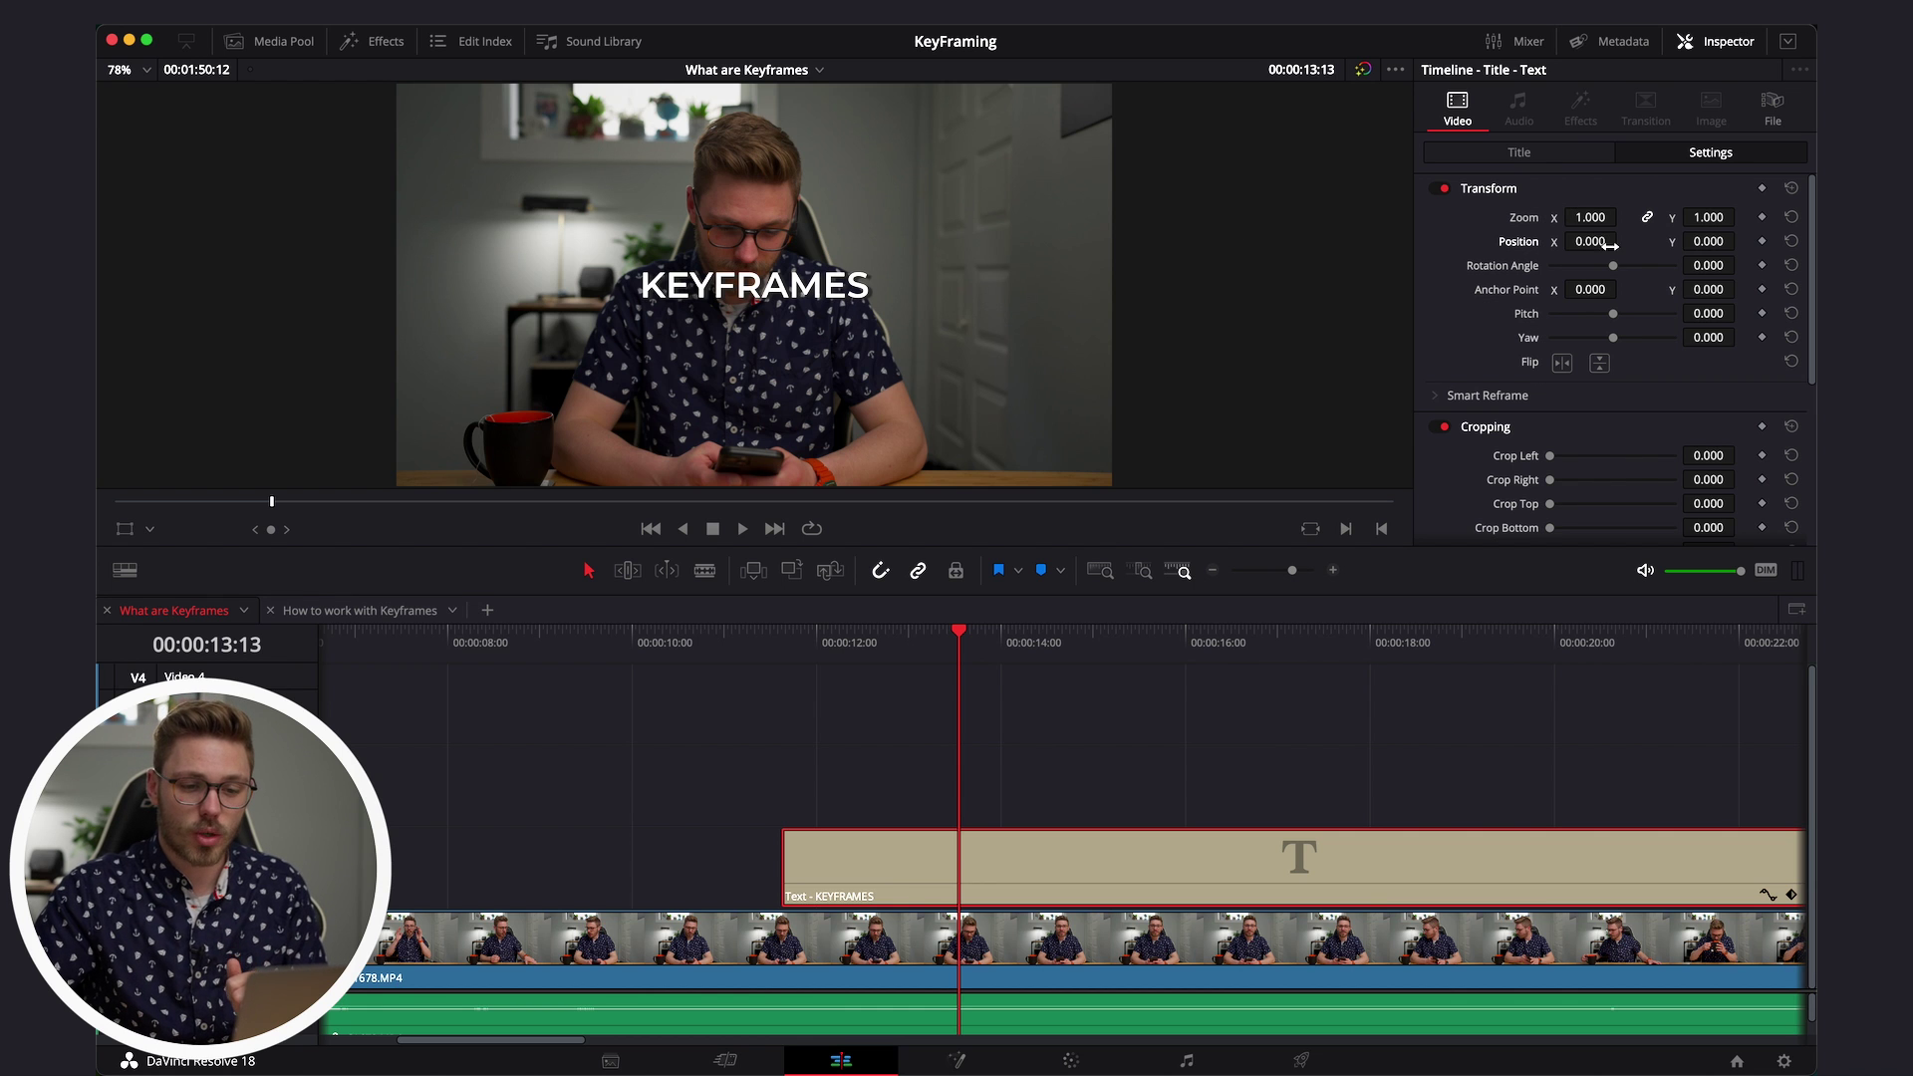
{"action": "left_click_drag", "start_coordinate": [1591, 241], "coordinate": [1714, 246]}
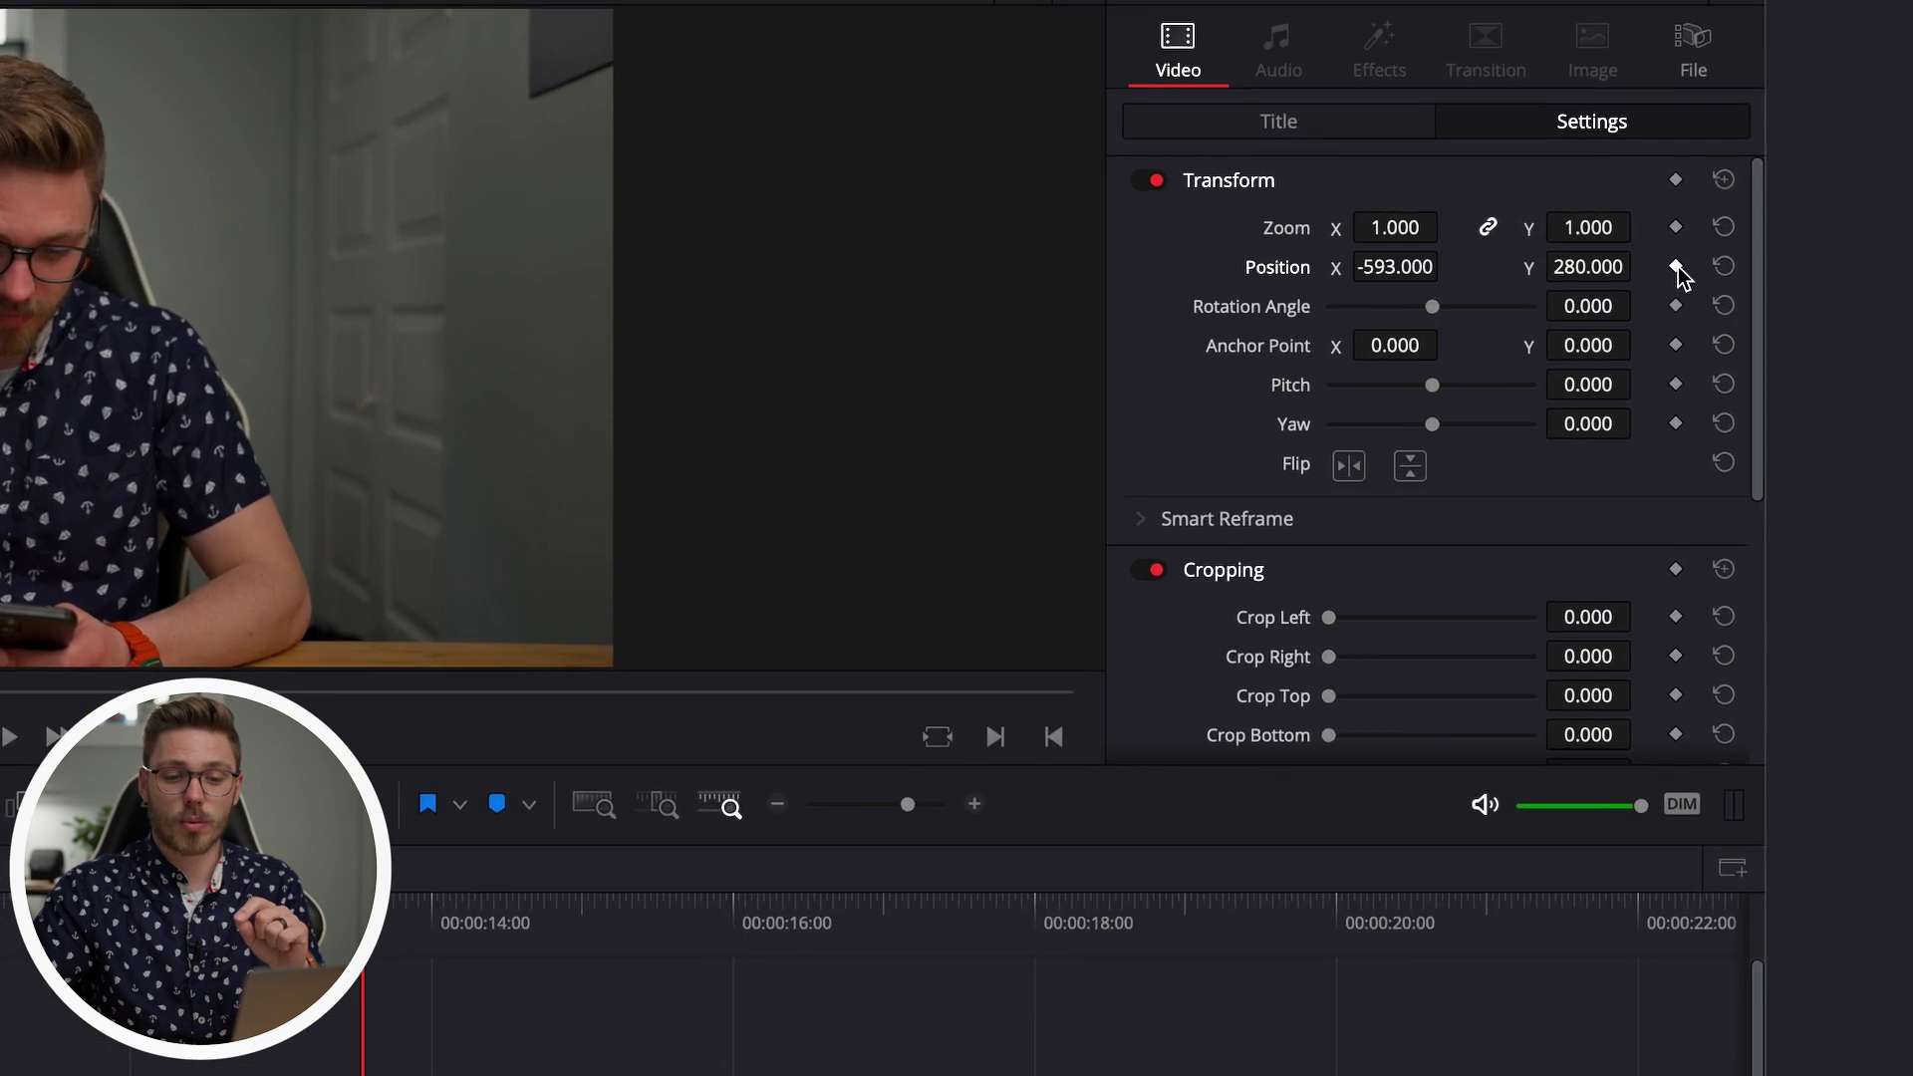
{"action": "left_click", "coordinate": [1762, 241]}
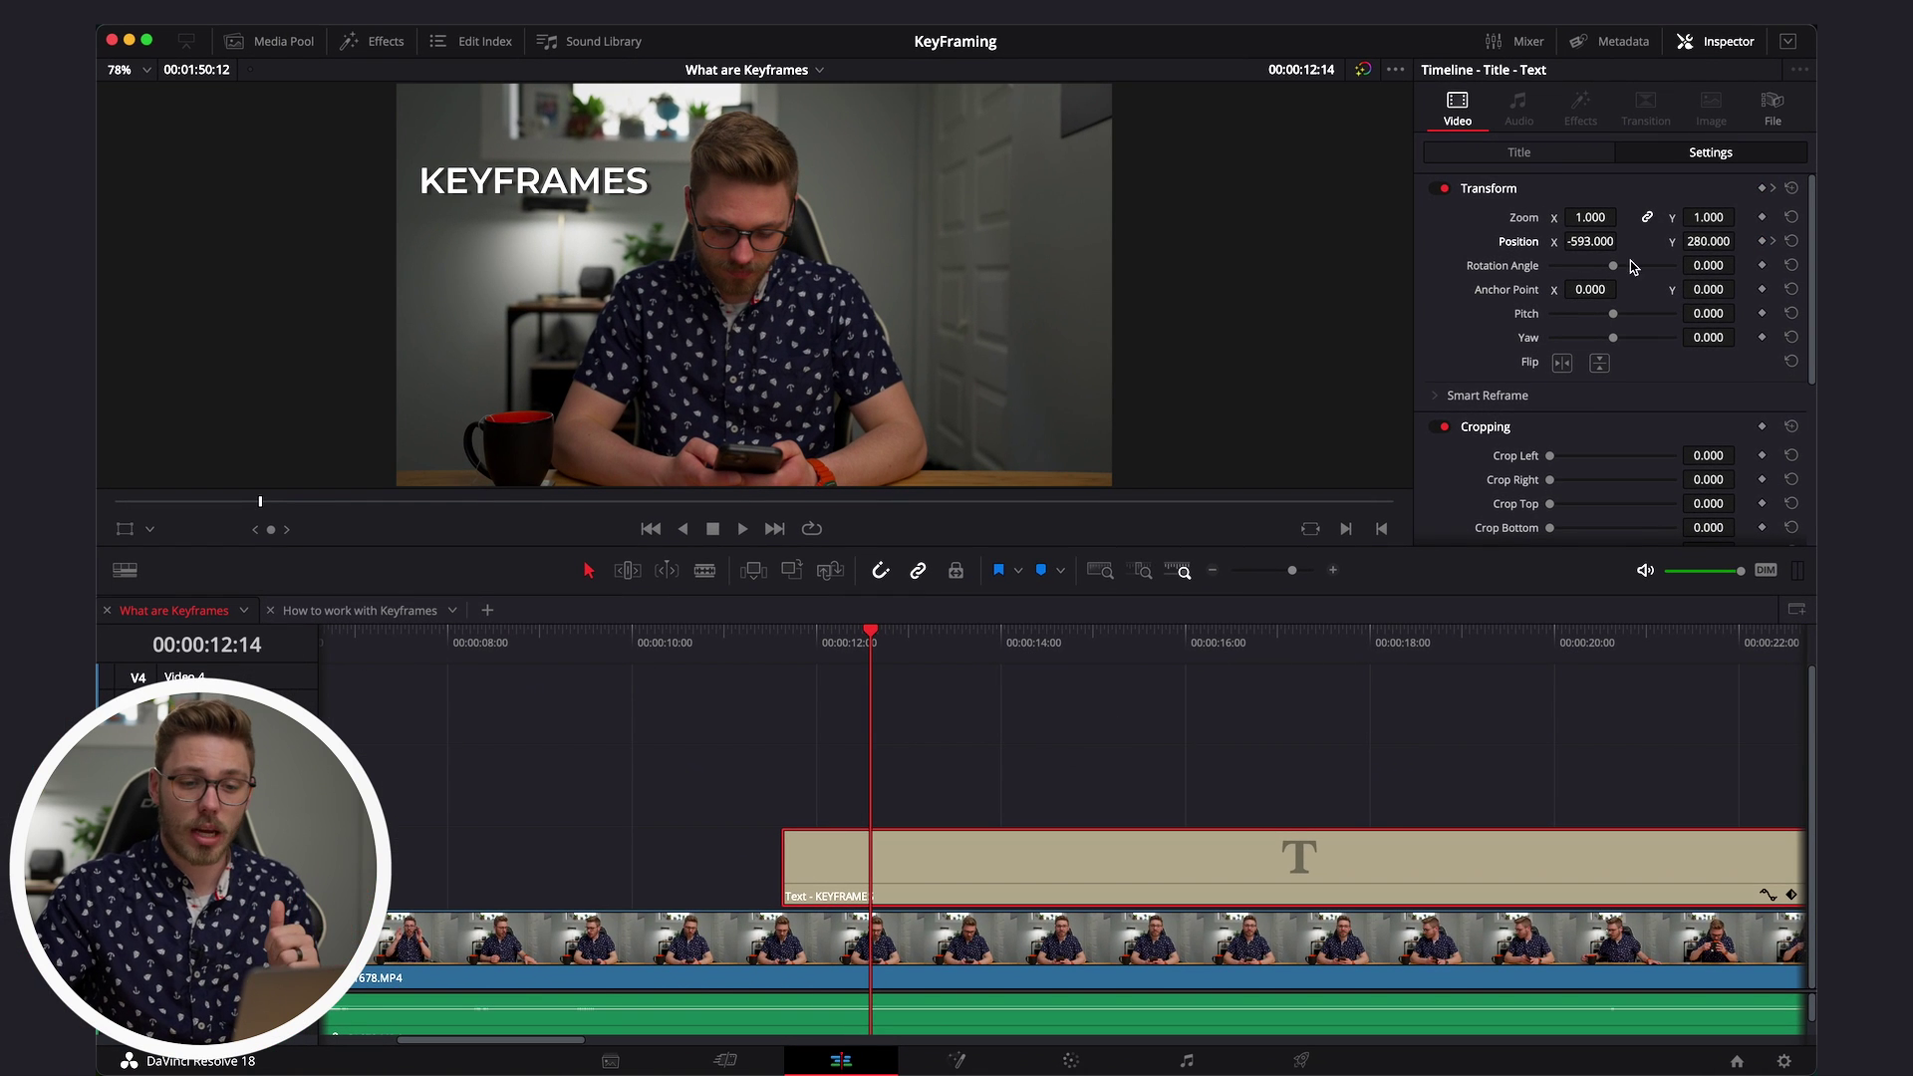
{"action": "left_click_drag", "start_coordinate": [1592, 242], "coordinate": [1487, 243]}
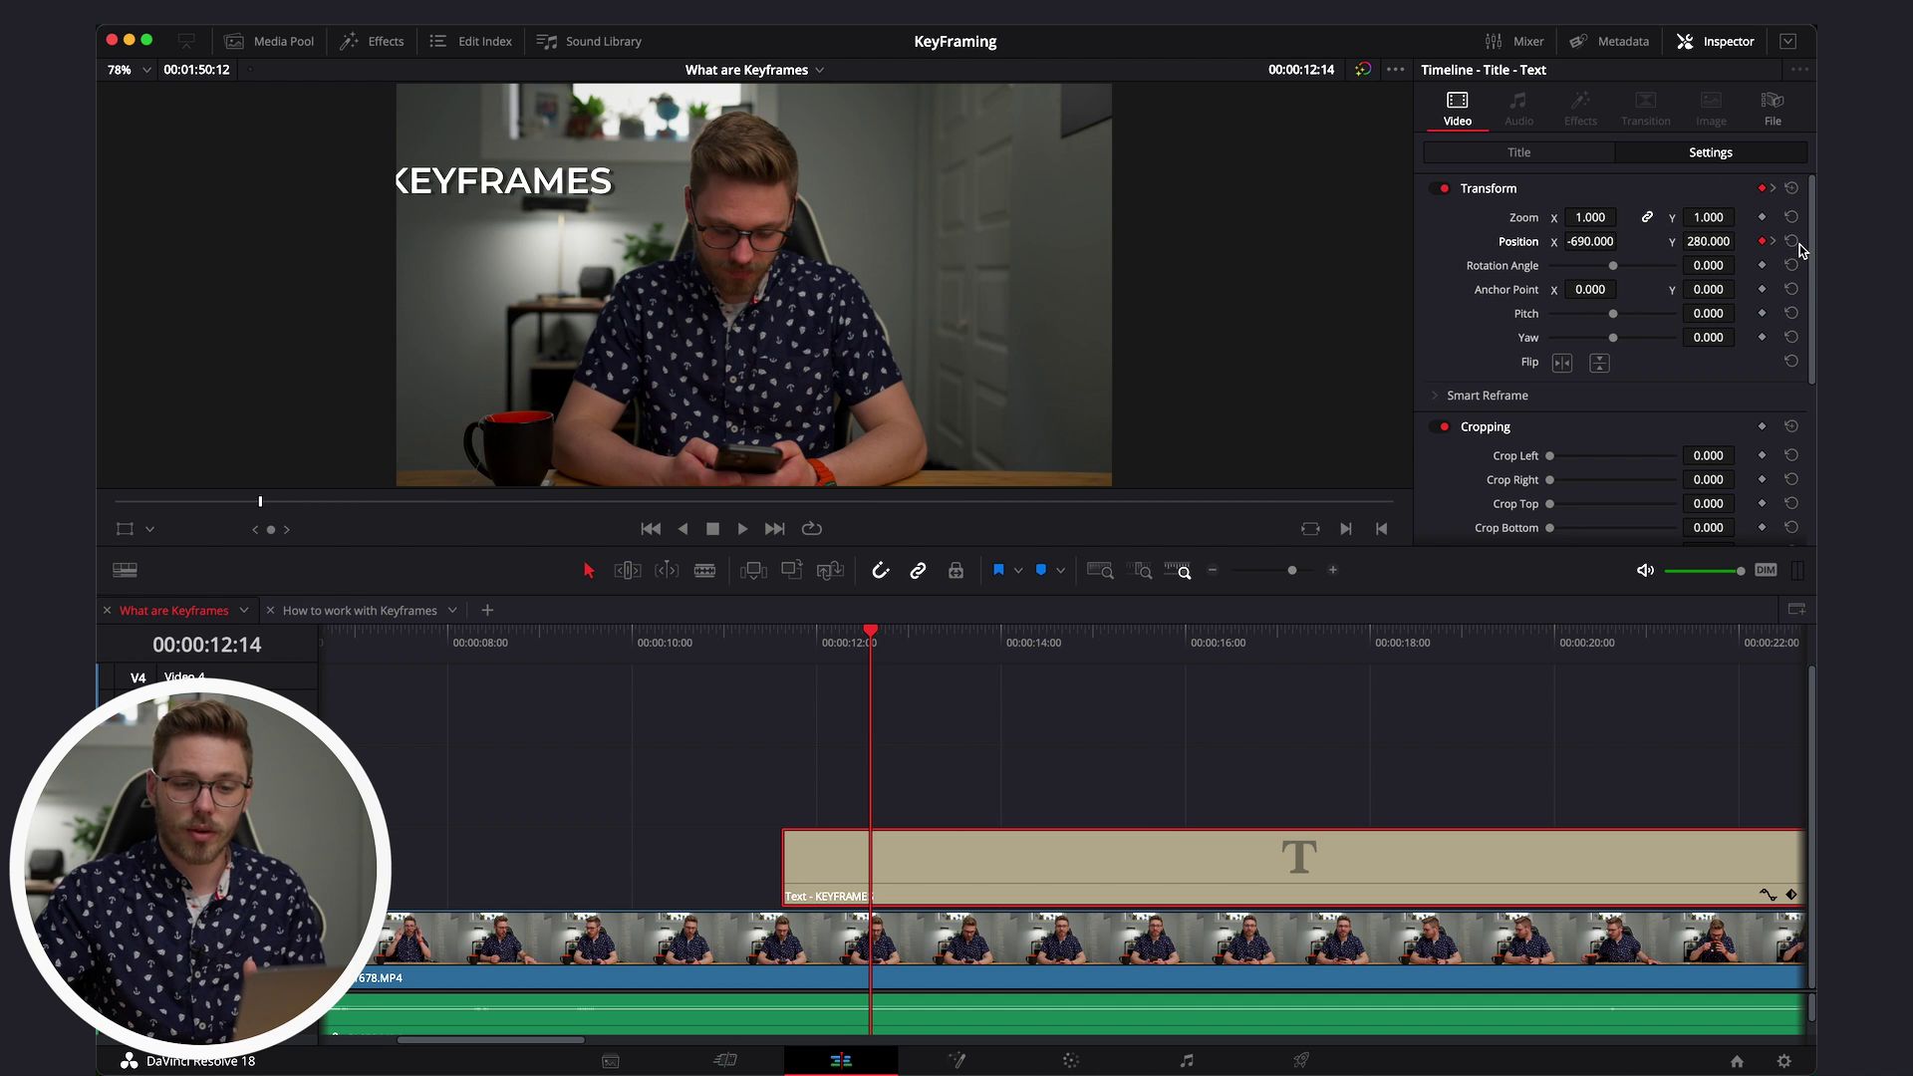
{"action": "left_click", "coordinate": [1792, 242]}
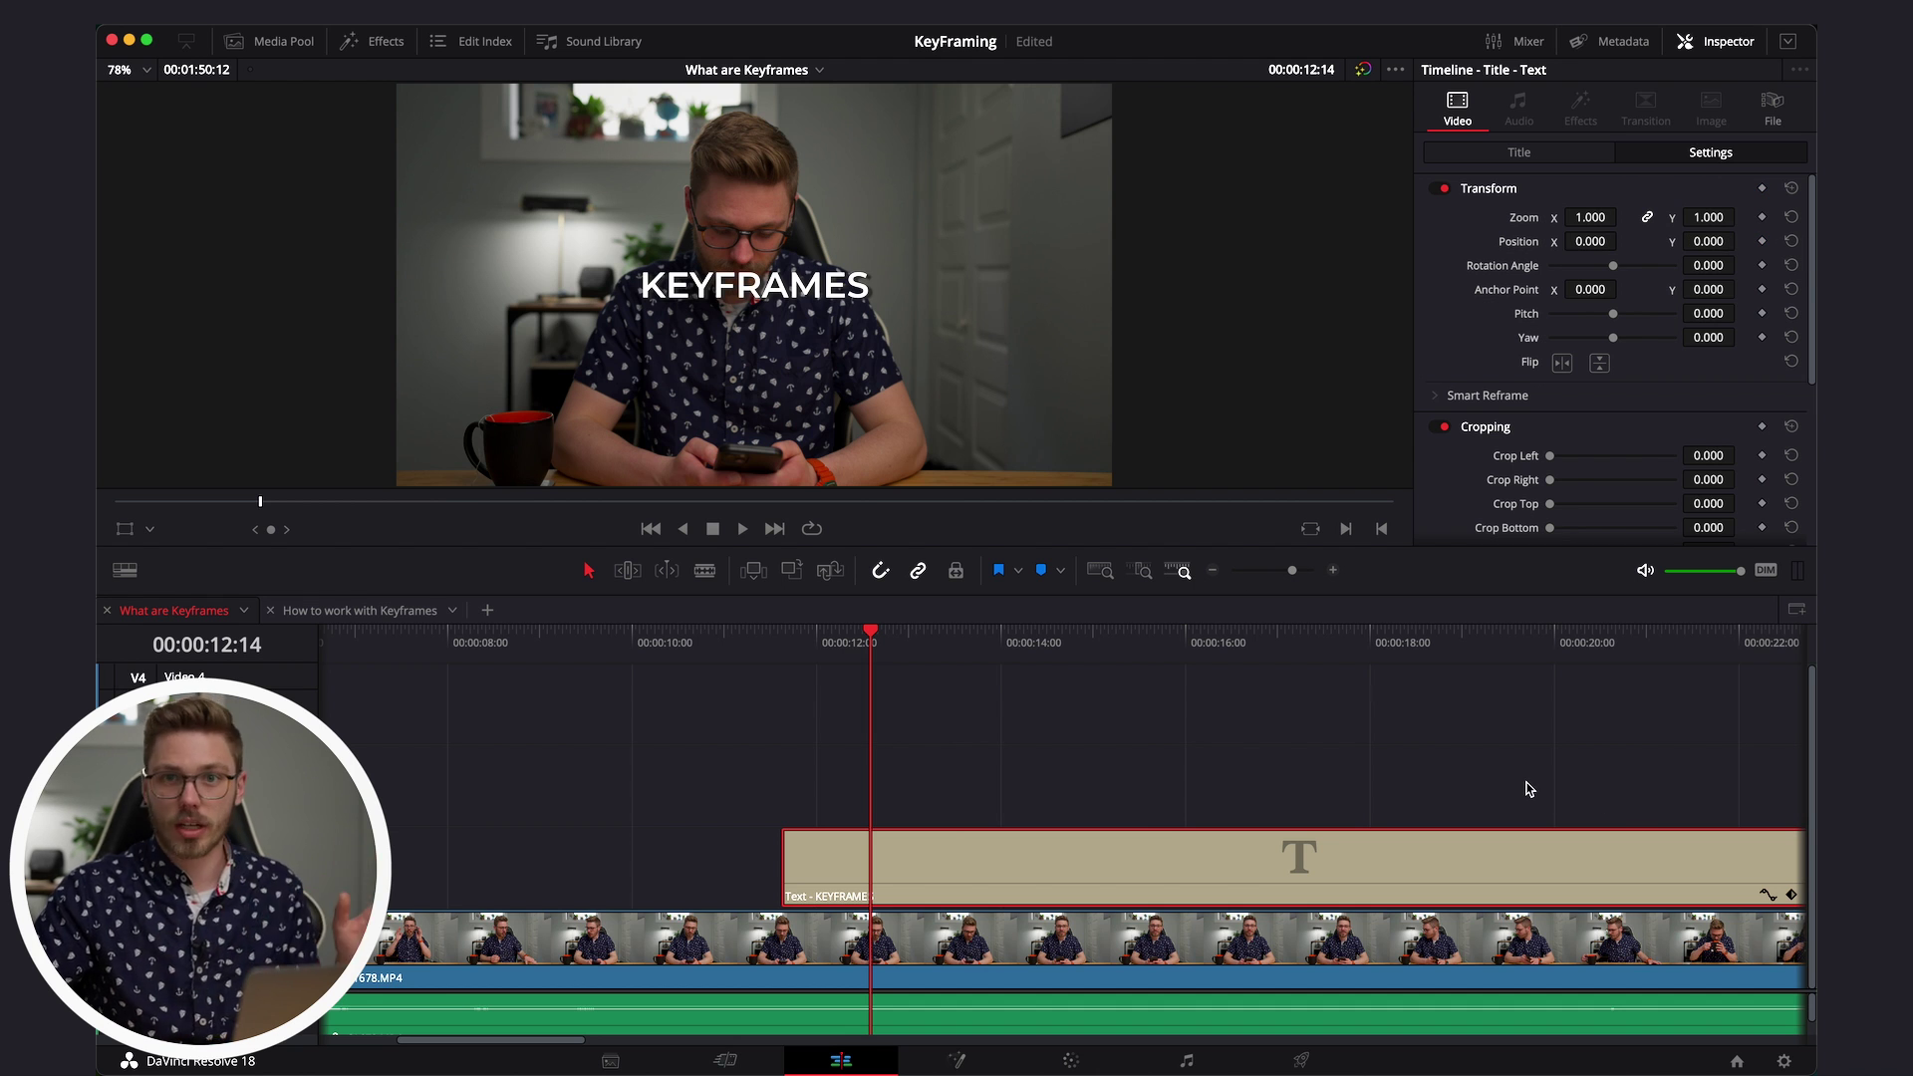
{"action": "left_click", "coordinate": [977, 641]}
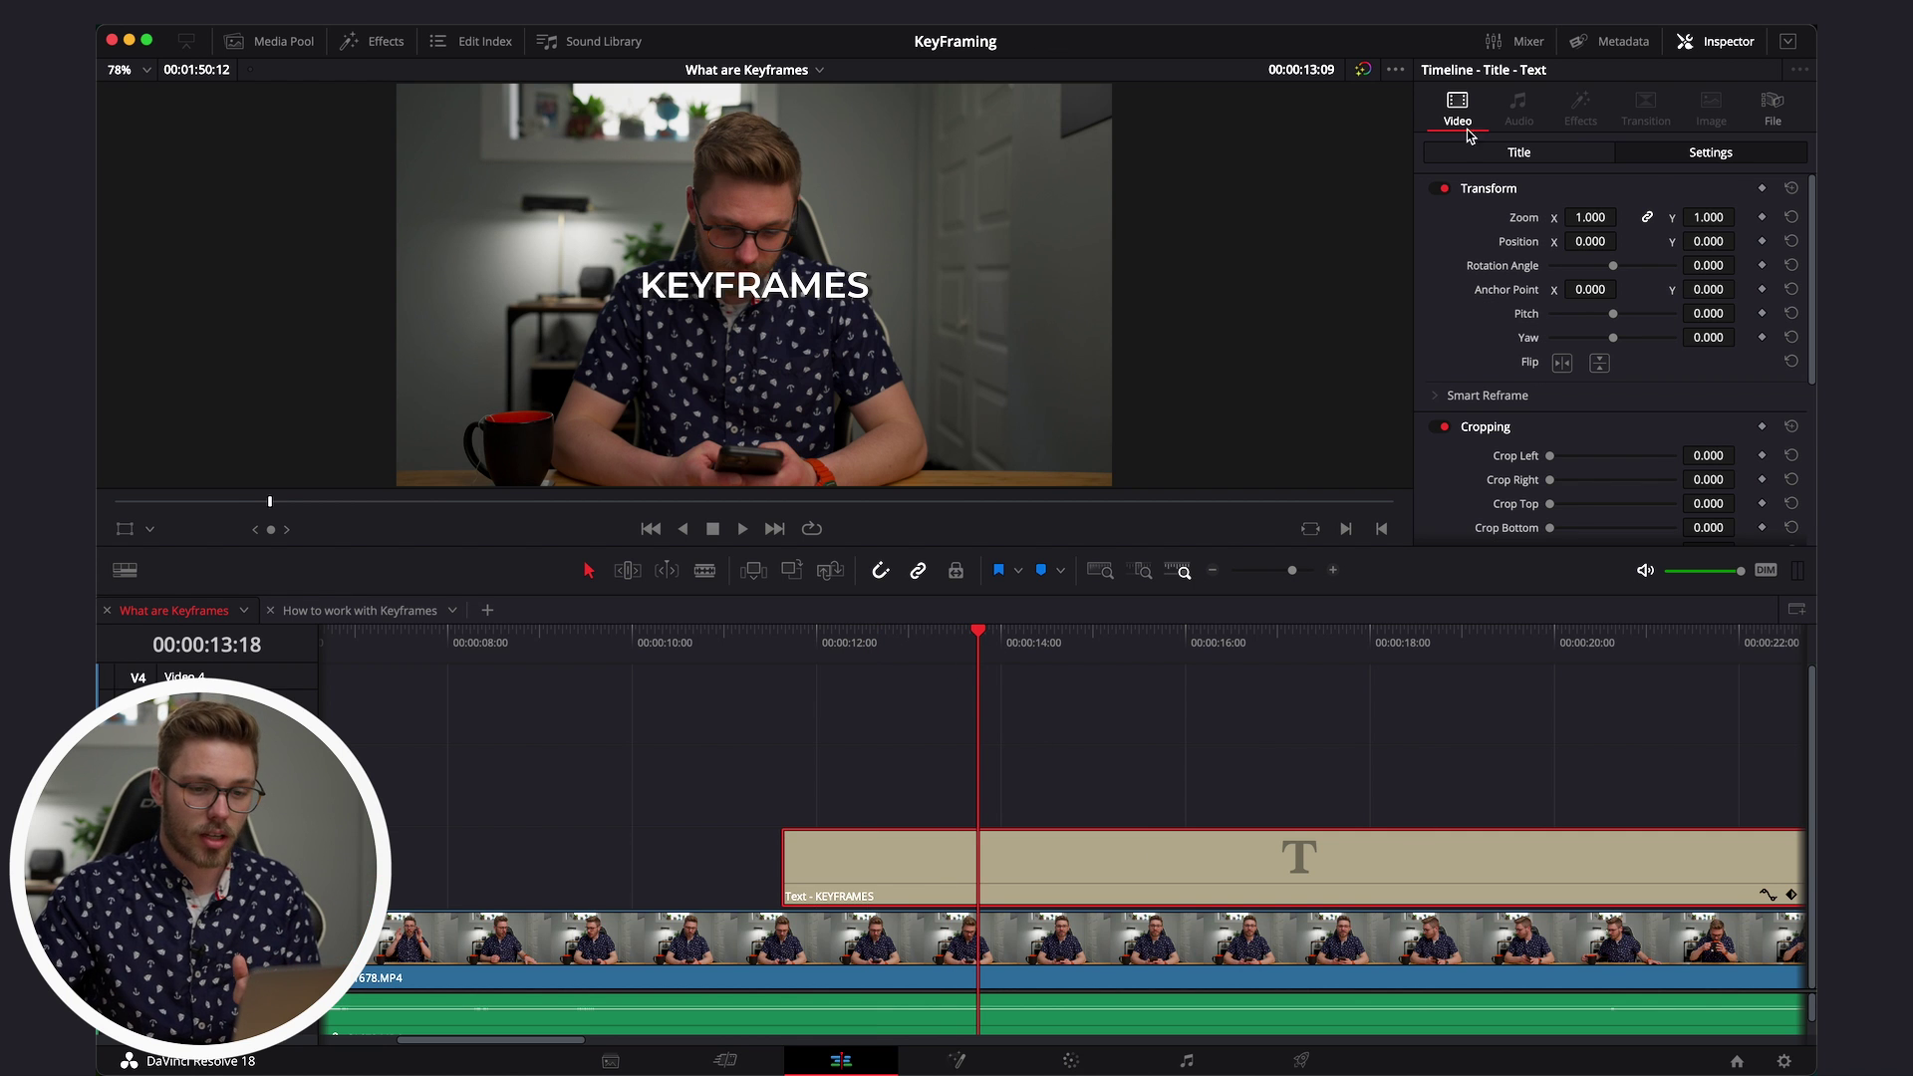
- Keyframe the title at -571 / 325 at 13:18 and centred at 0 / 0 at 11:15, then preview
{"action": "left_click_drag", "start_coordinate": [1580, 243], "coordinate": [1031, 226]}
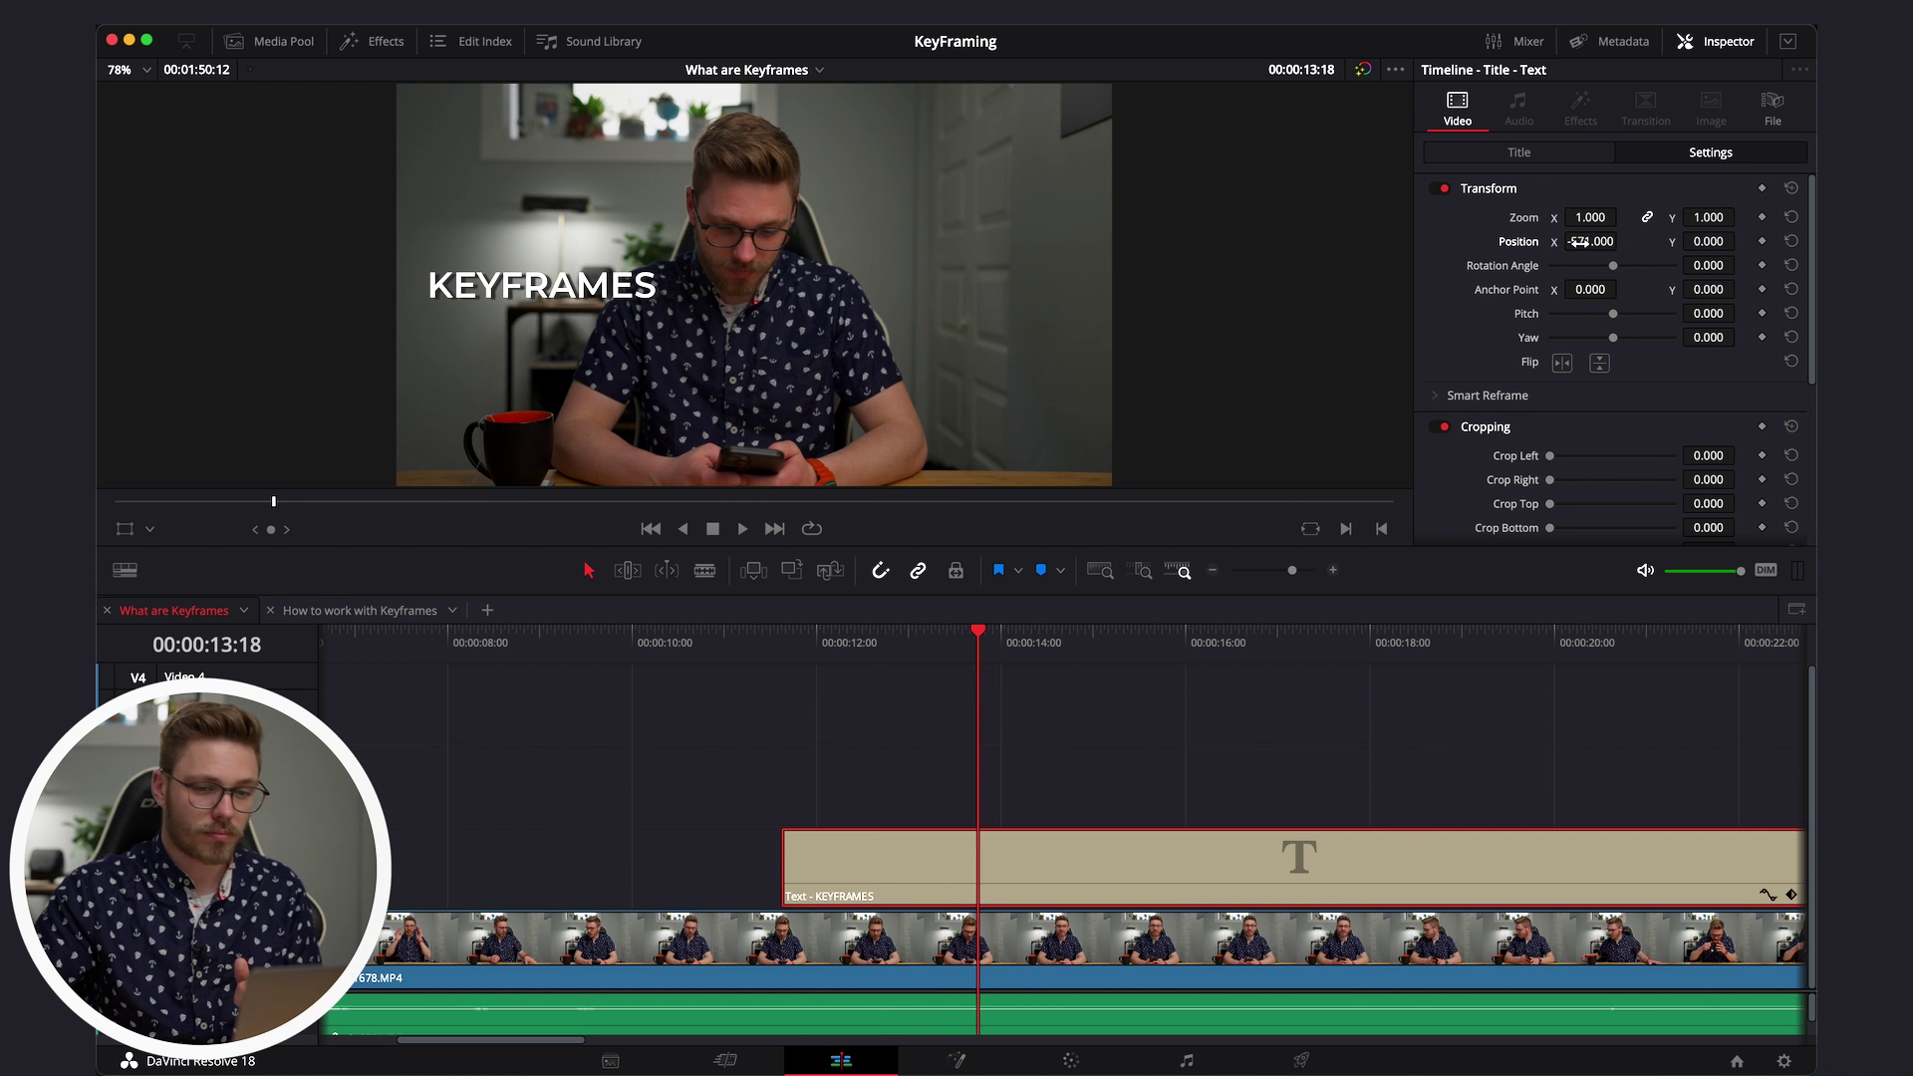
{"action": "left_click_drag", "start_coordinate": [1703, 257], "coordinate": [1167, 528]}
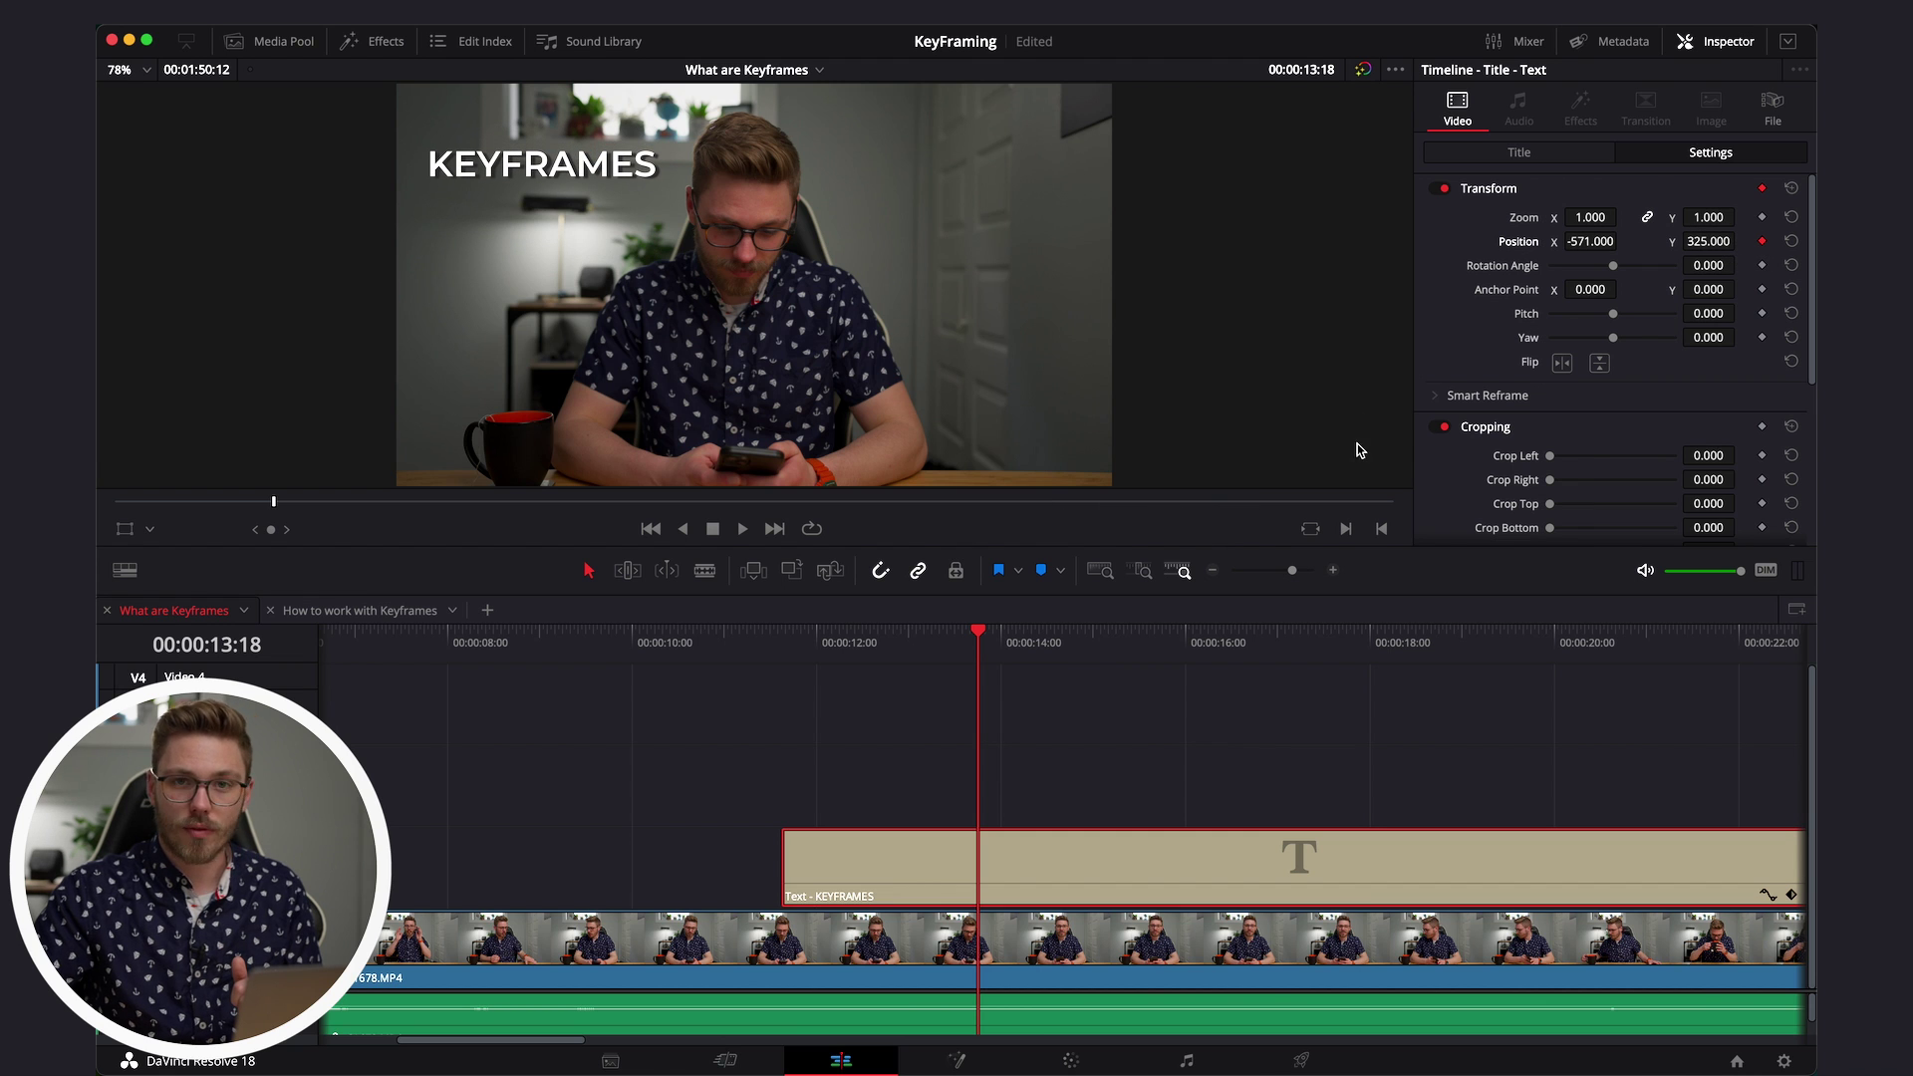
{"action": "left_click_drag", "start_coordinate": [890, 653], "coordinate": [784, 643]}
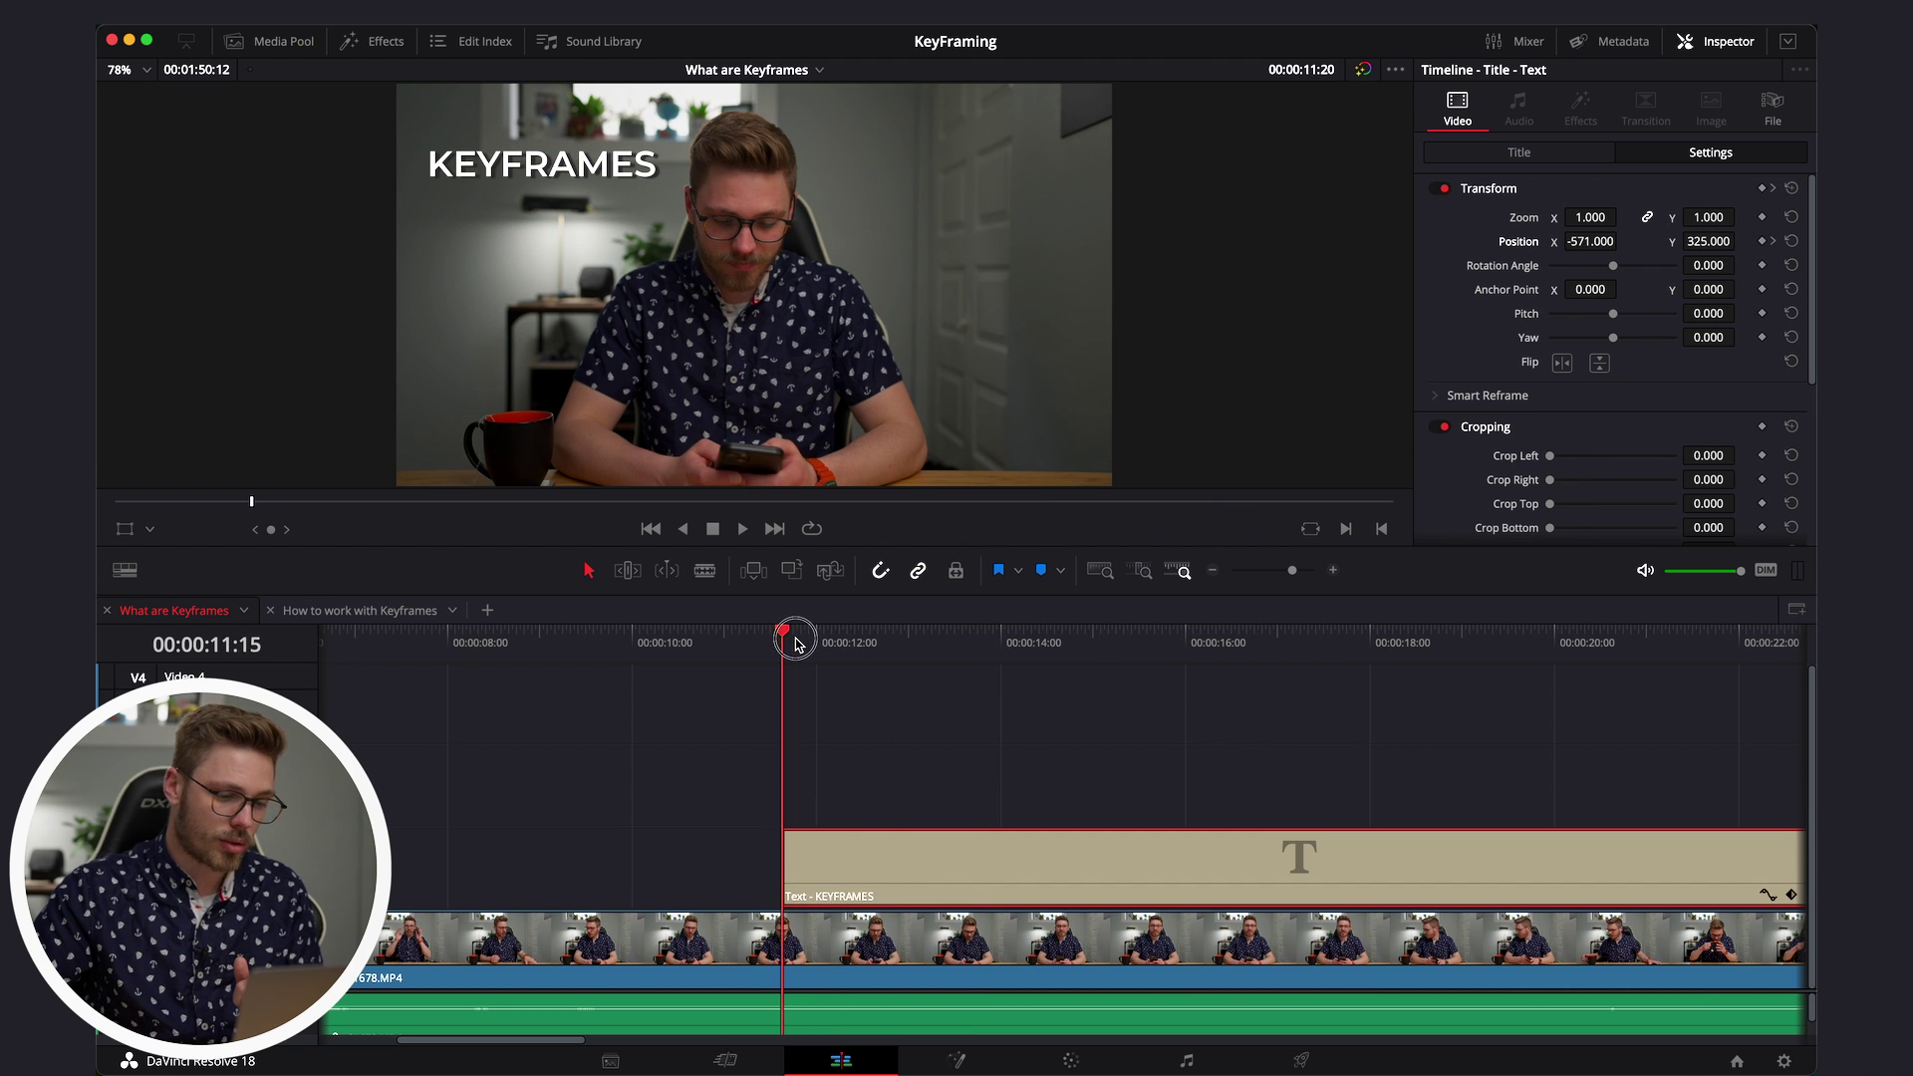
{"action": "left_click", "coordinate": [1590, 241]}
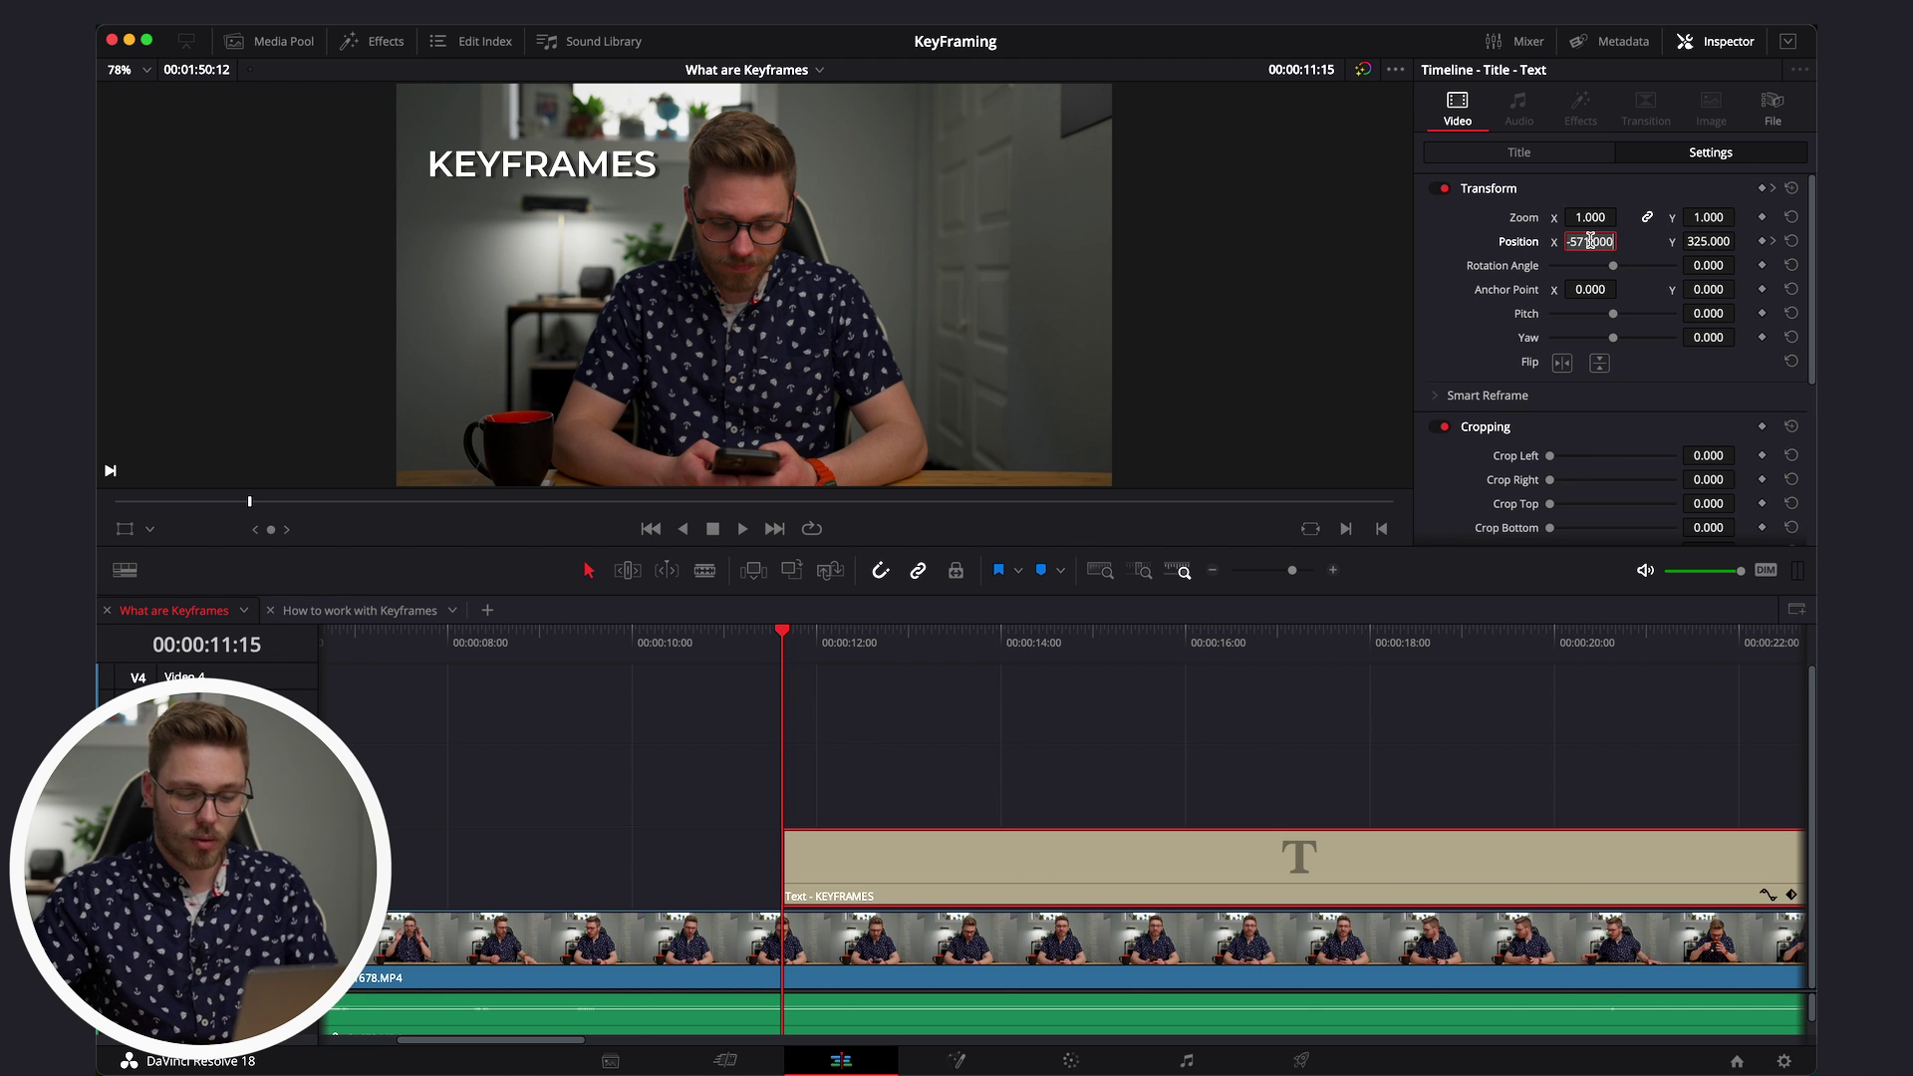
{"action": "type", "text": "0"}
{"action": "key", "text": "Tab"}
{"action": "type", "text": "0"}
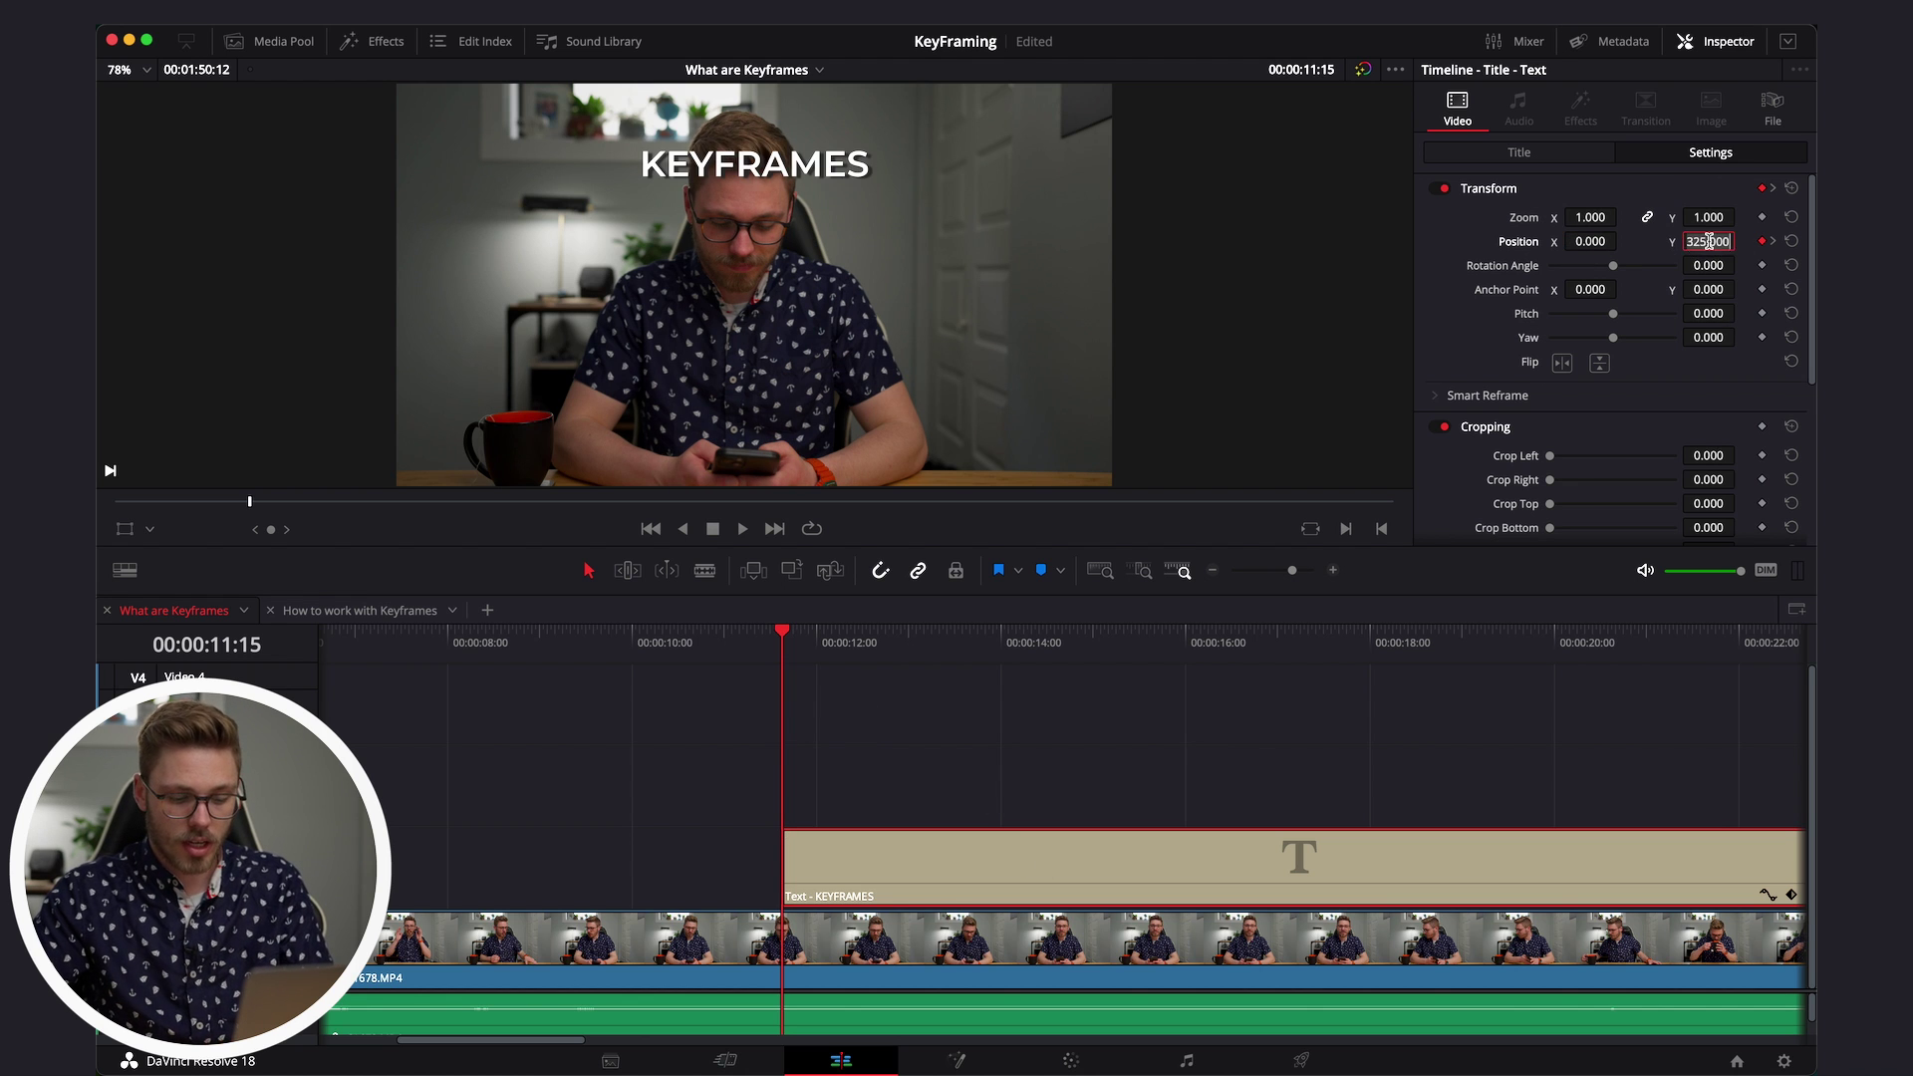
{"action": "key", "text": "Return"}
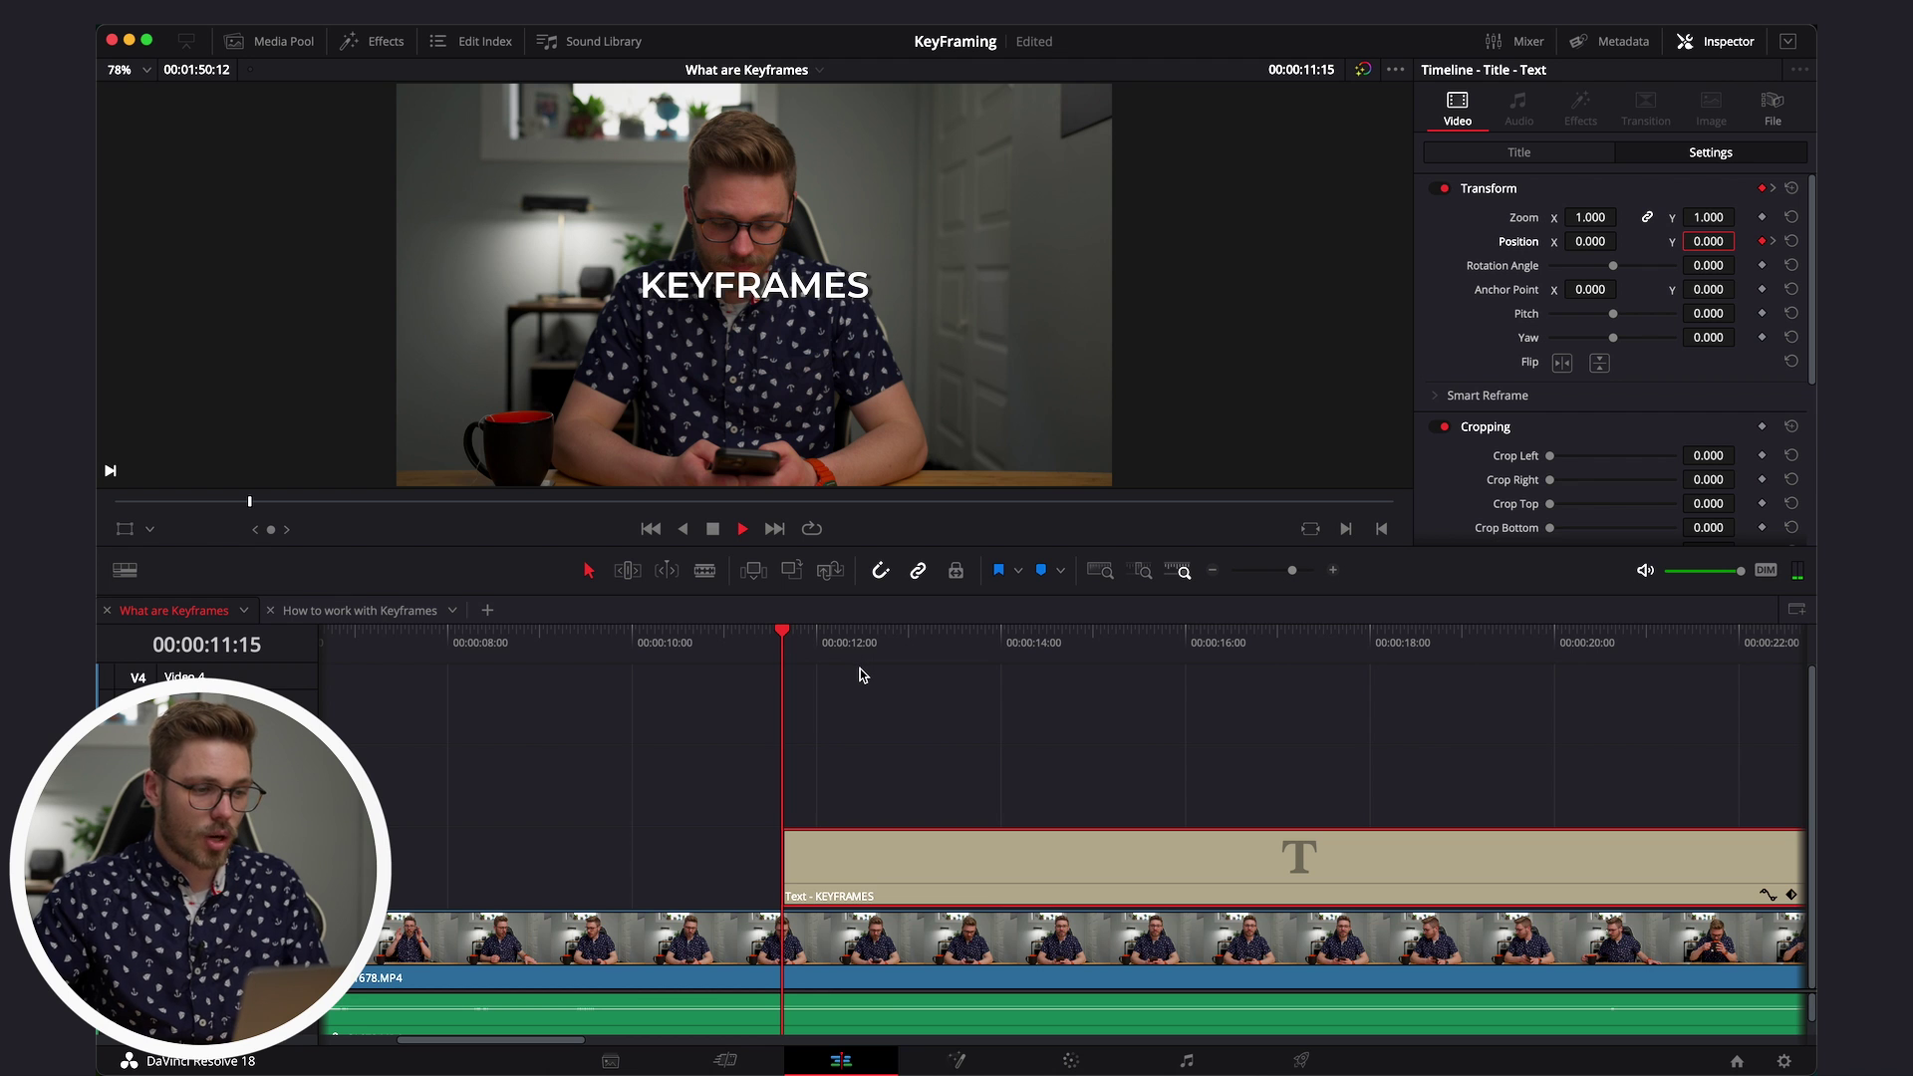
{"action": "key", "text": "space"}
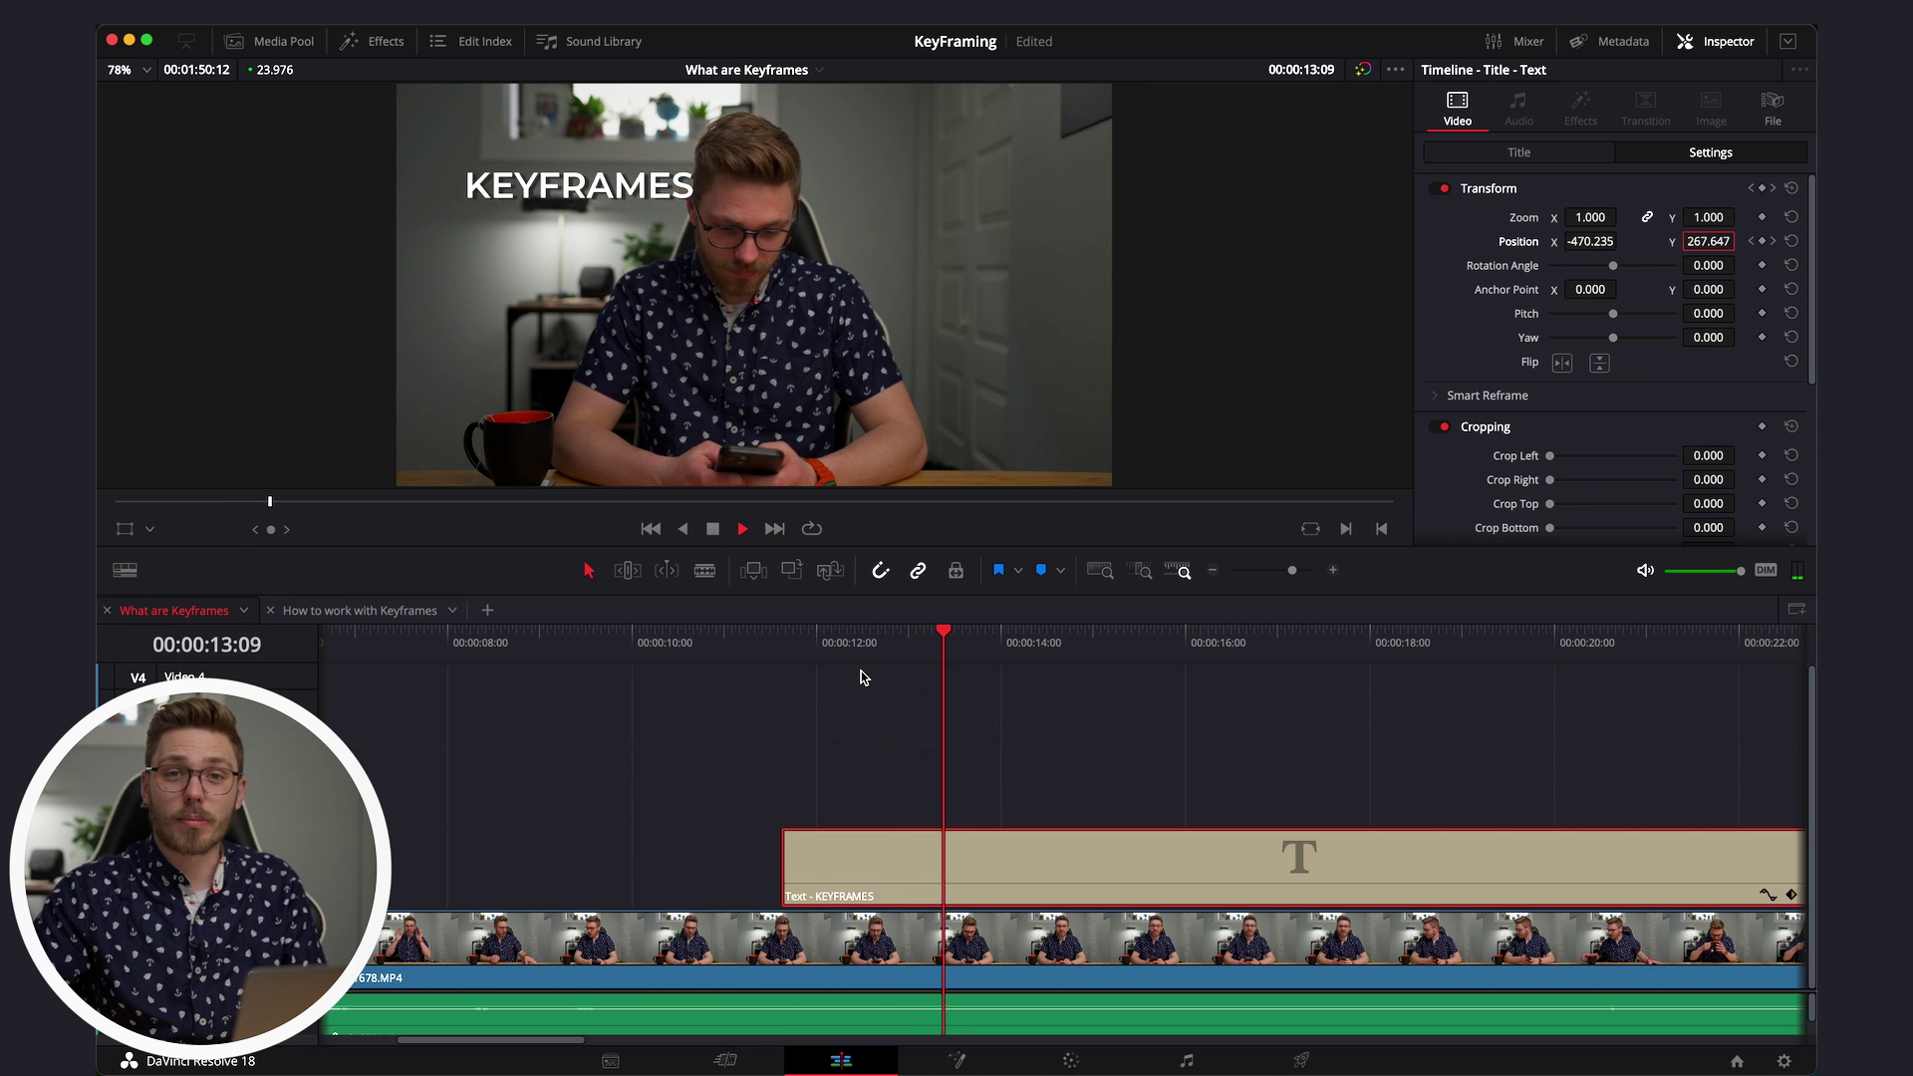
{"action": "key", "text": "space"}
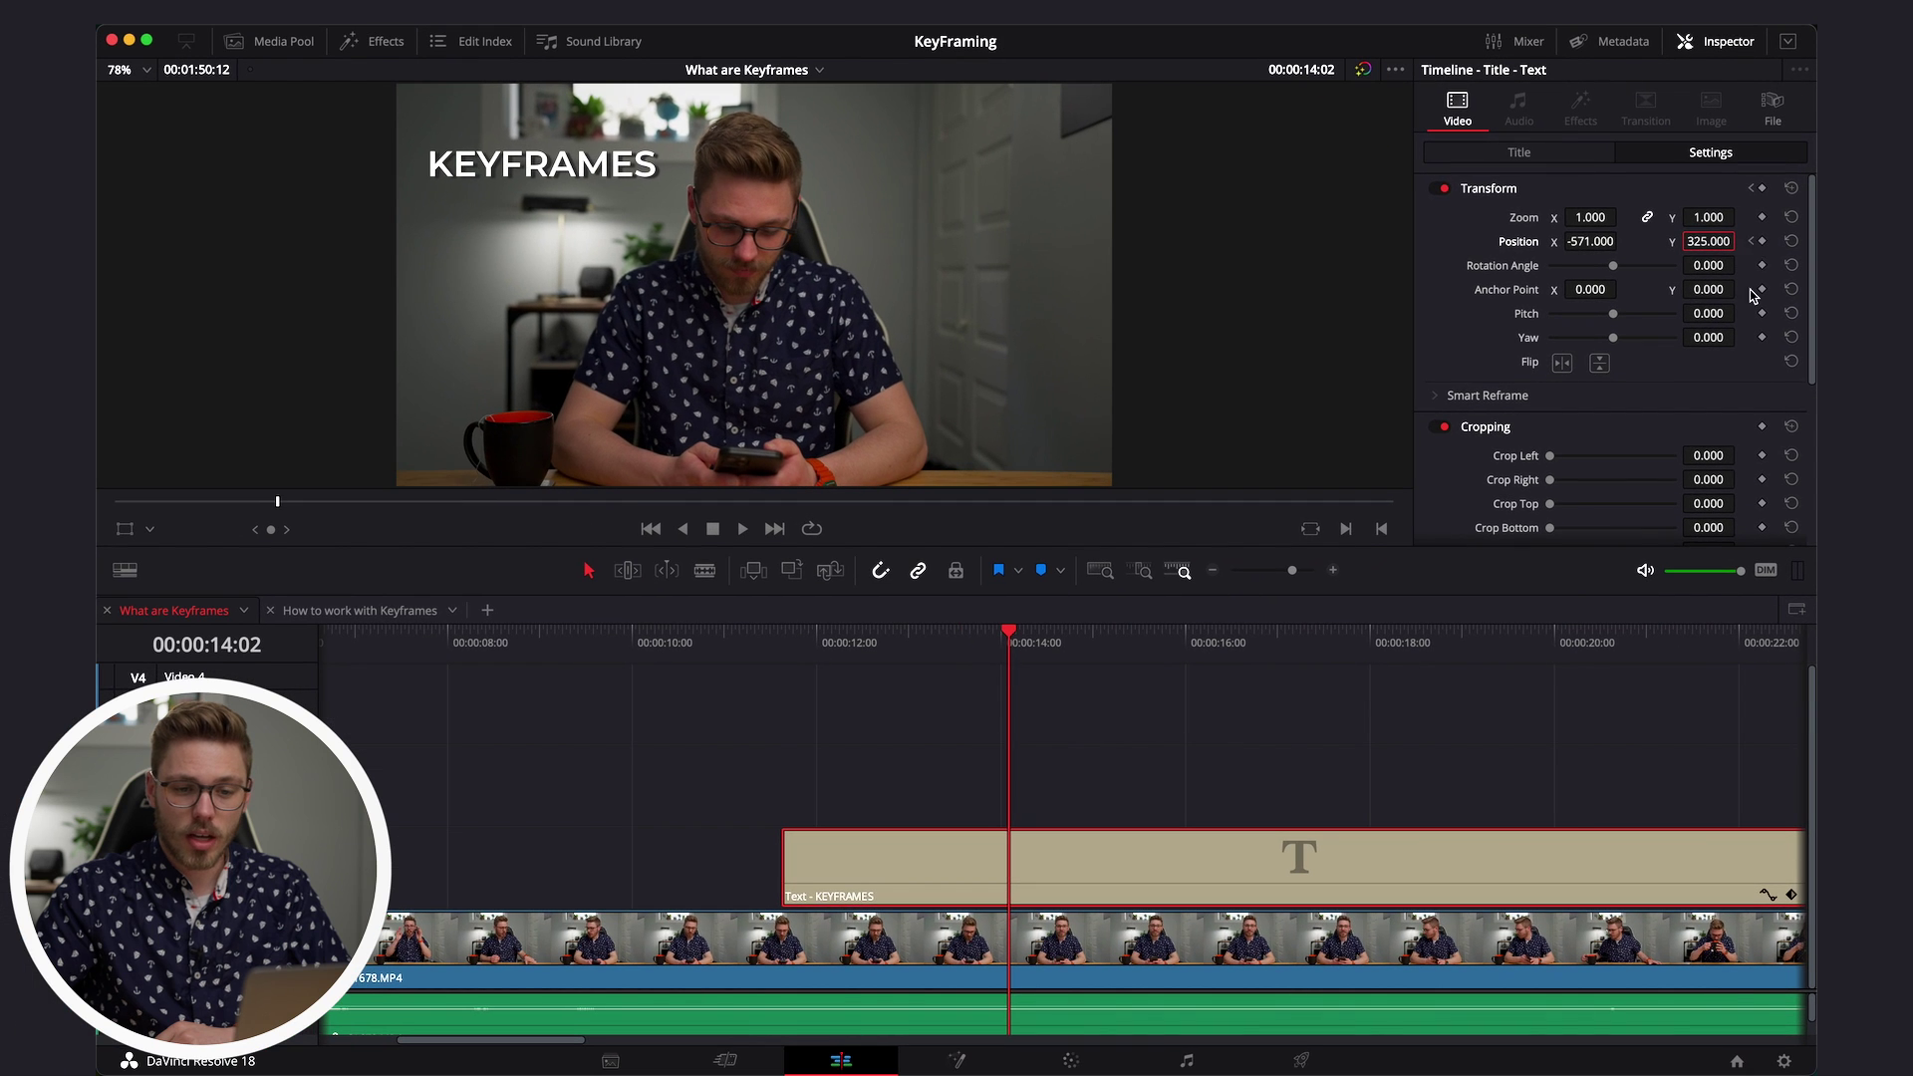
{"action": "left_click", "coordinate": [1752, 243]}
{"action": "left_click", "coordinate": [1752, 242]}
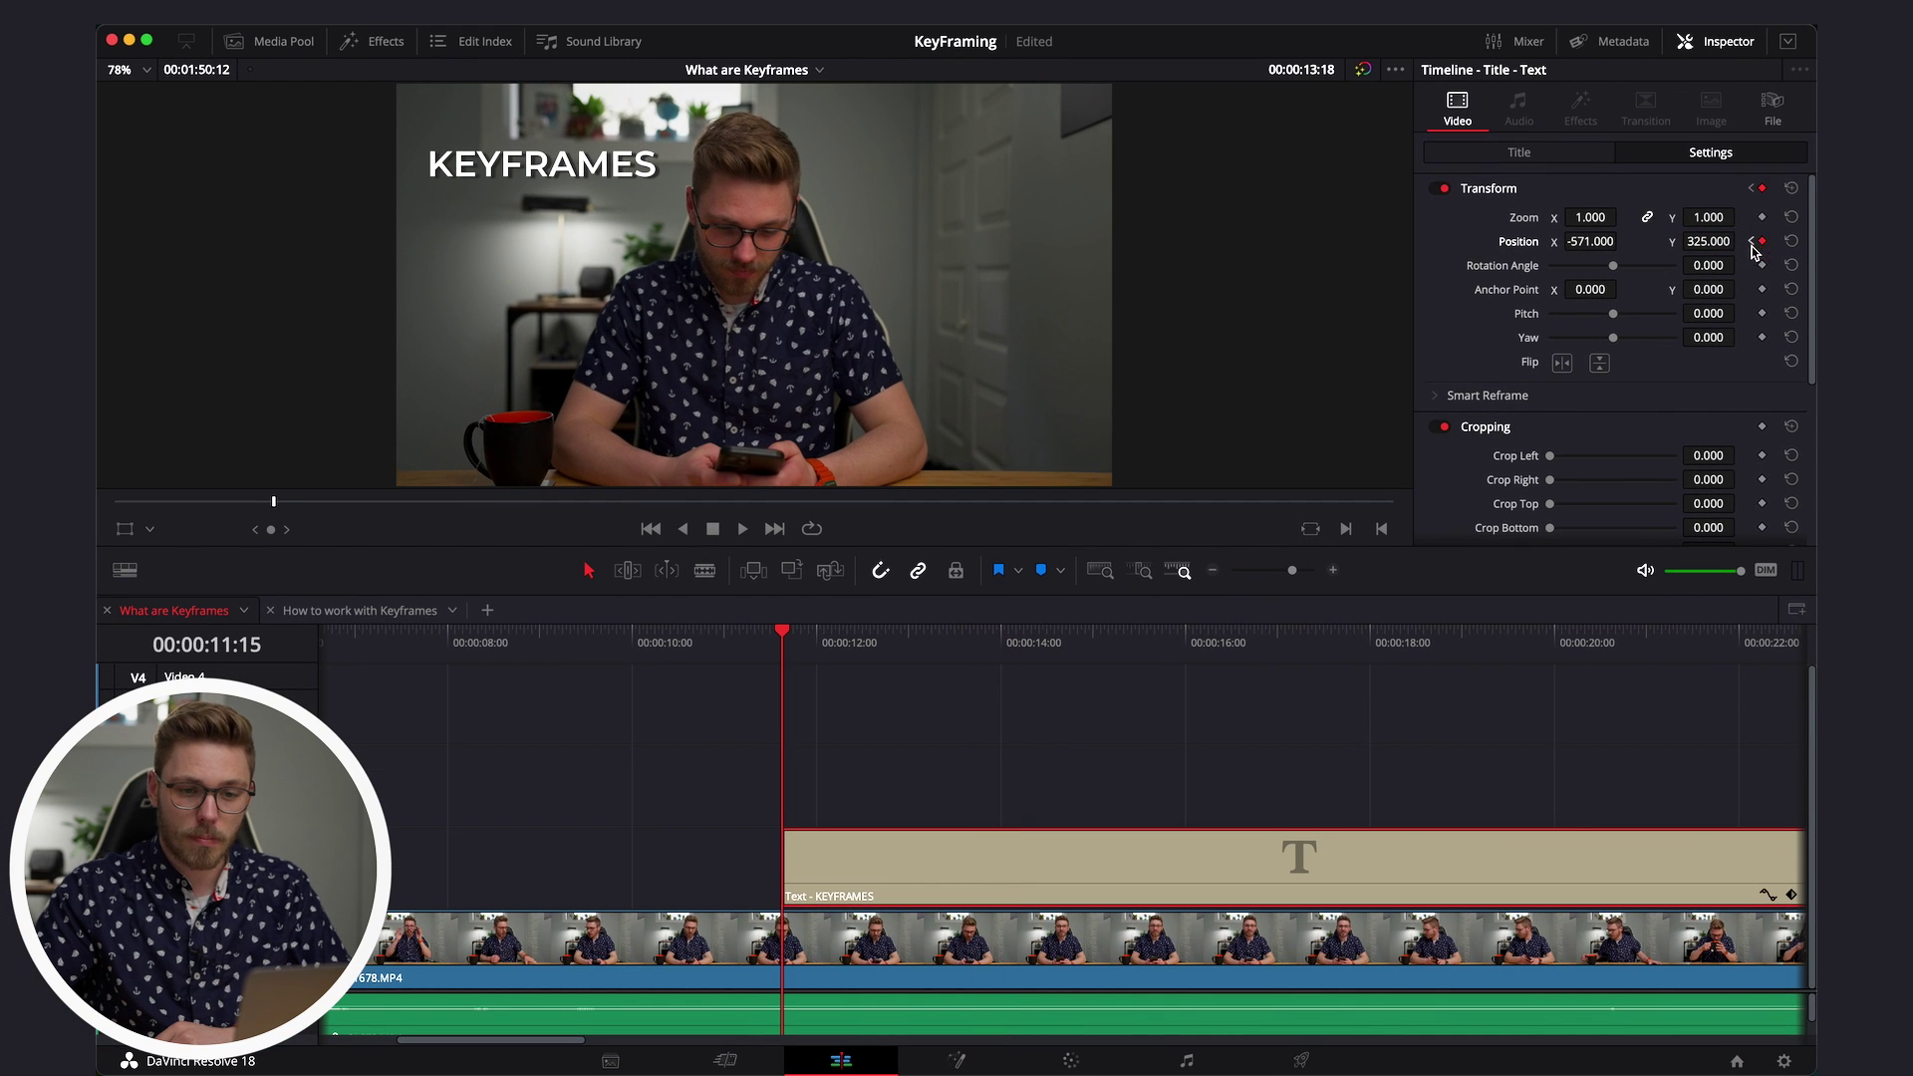
{"action": "left_click", "coordinate": [1774, 242]}
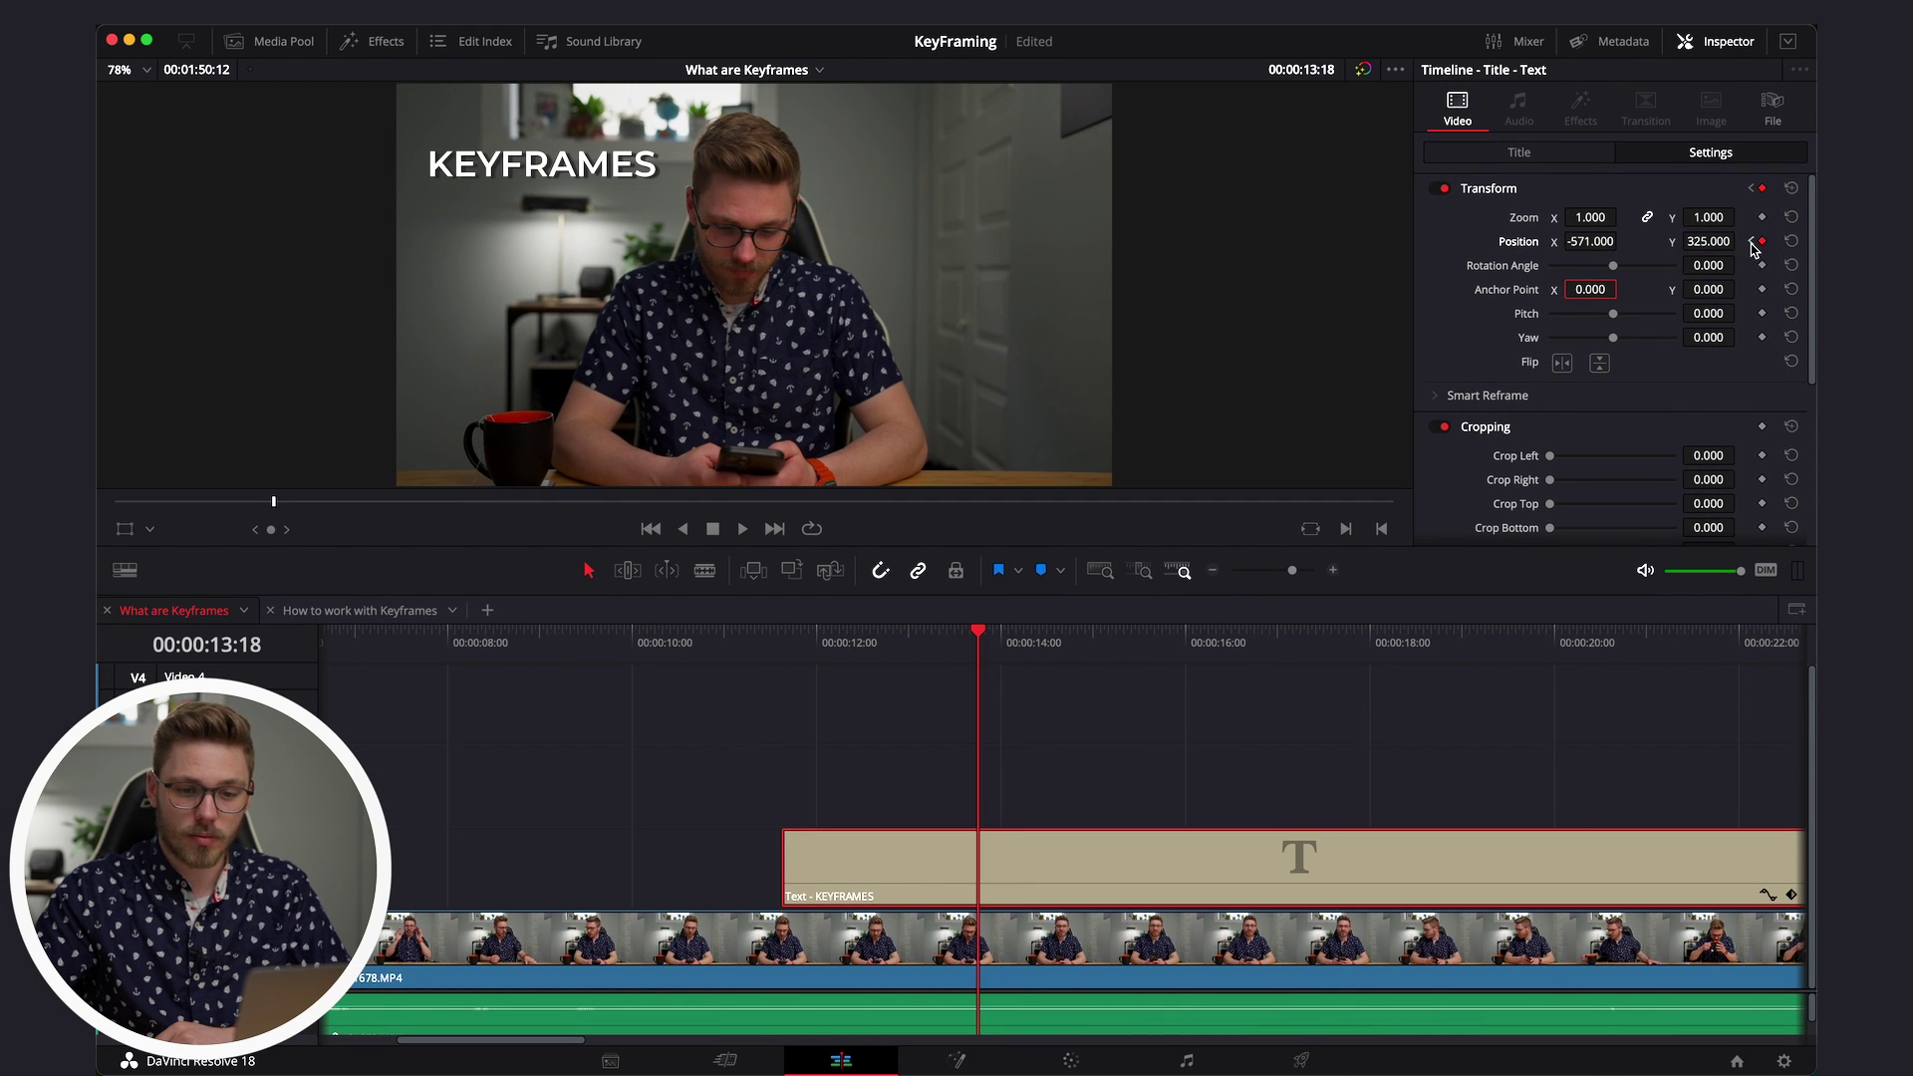
{"action": "left_click", "coordinate": [1752, 242]}
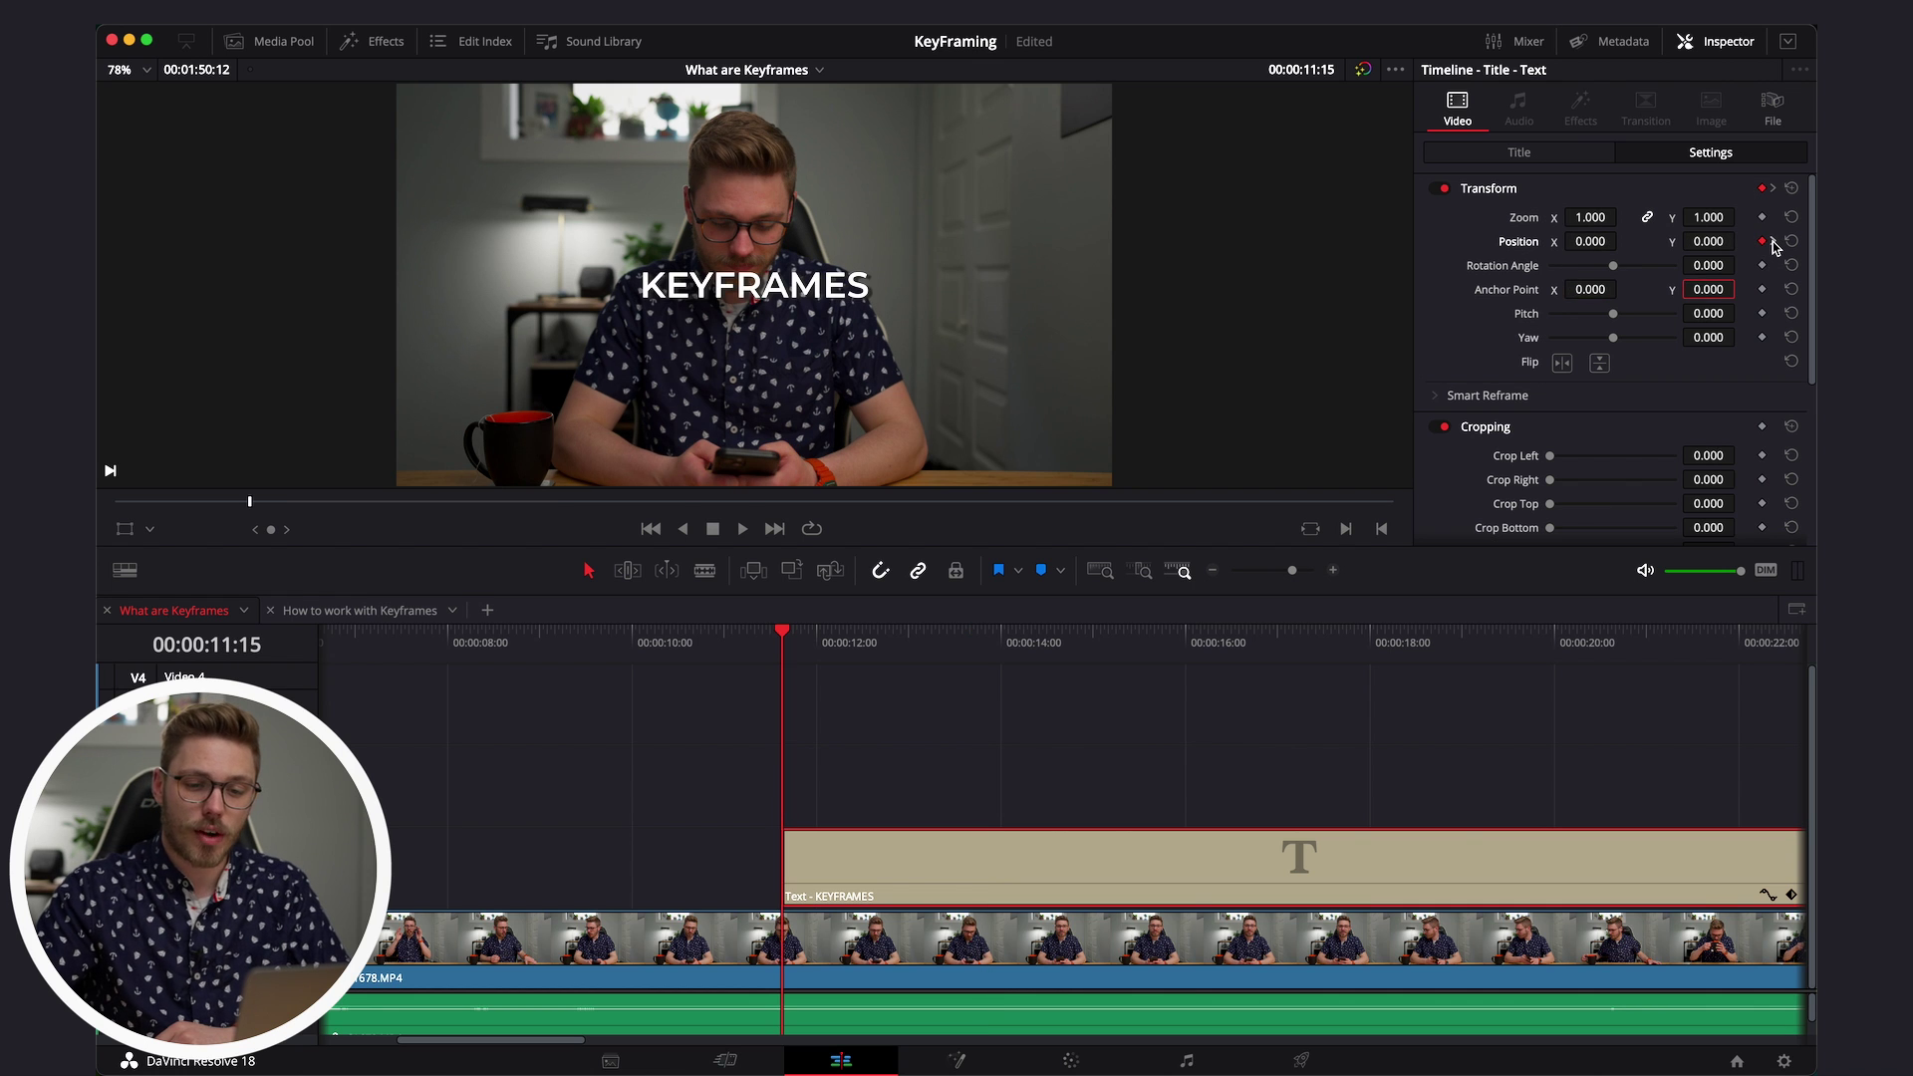
{"action": "left_click", "coordinate": [1773, 242]}
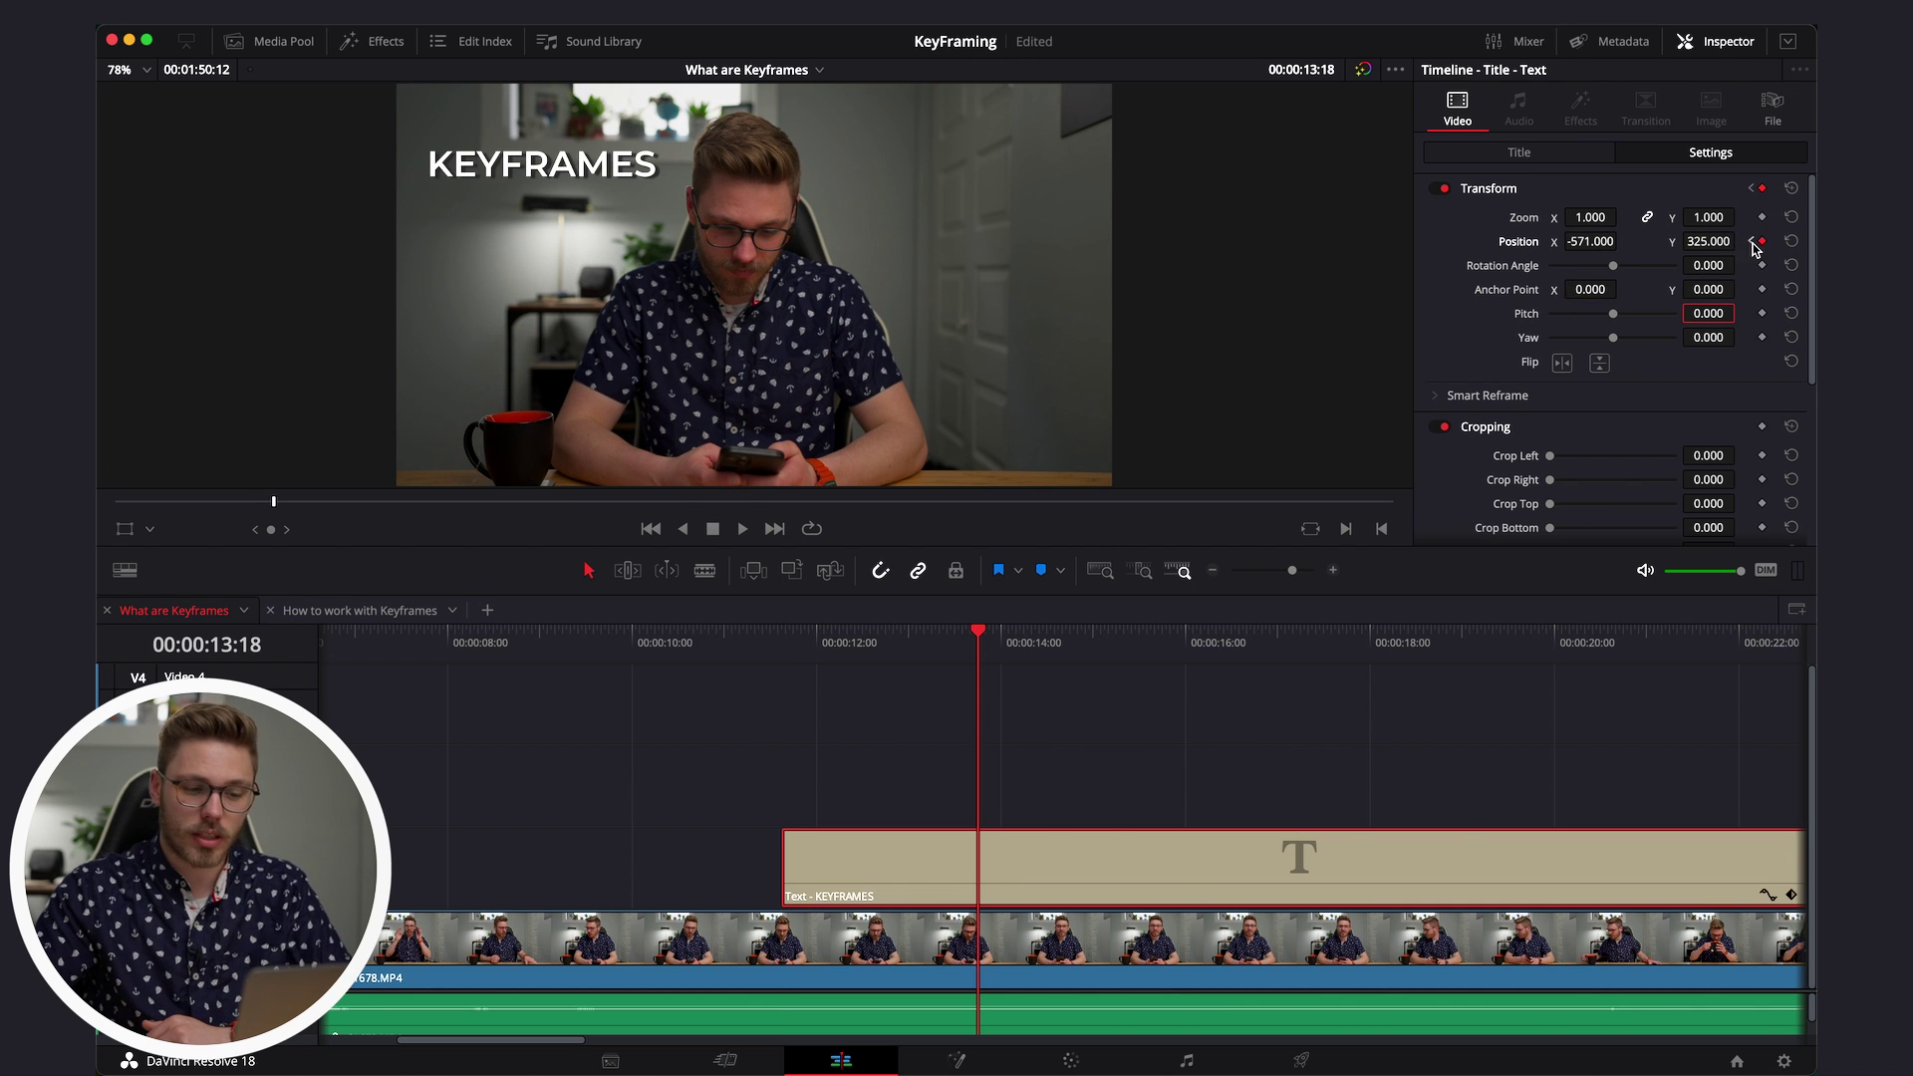
{"action": "left_click", "coordinate": [1752, 242]}
{"action": "left_click", "coordinate": [1774, 242]}
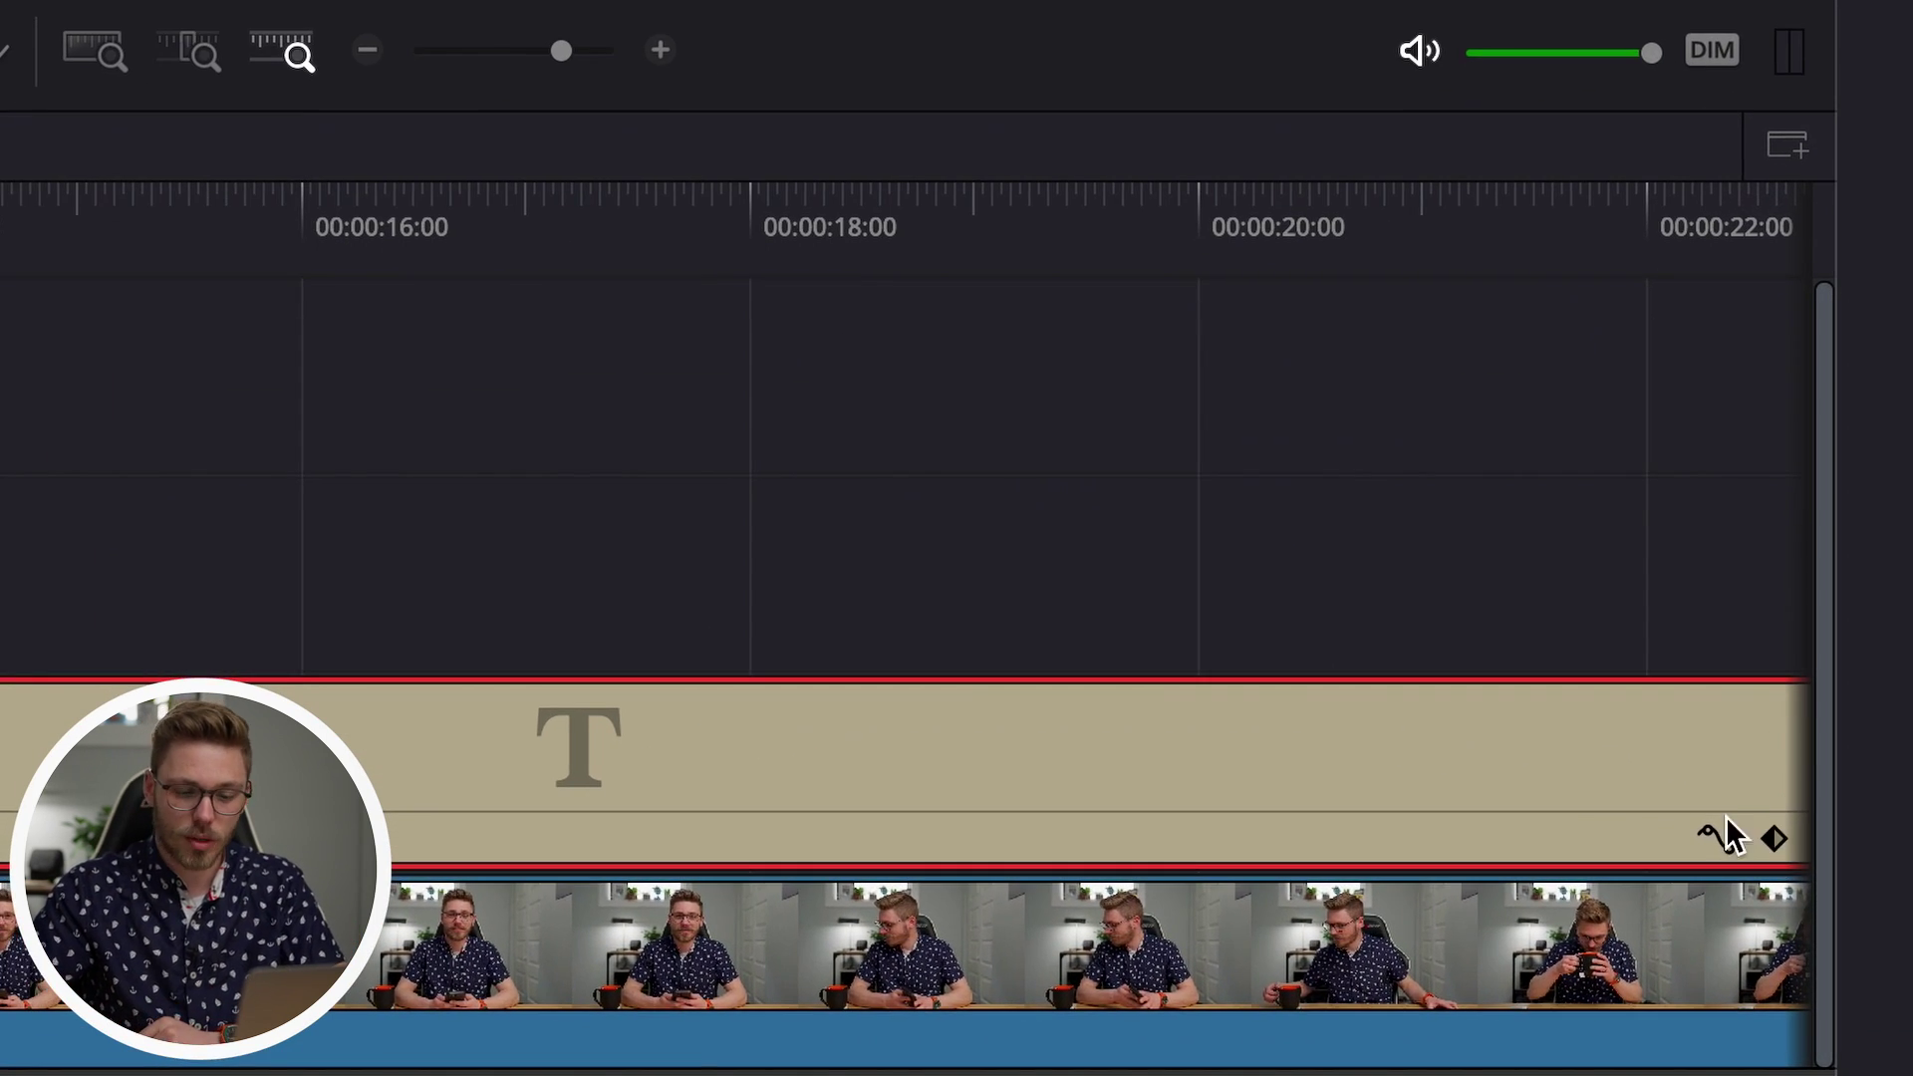
- Reveal the title's keyframe track and drag the end Transform keyframe 14 frames earlier
{"action": "left_click", "coordinate": [1778, 838]}
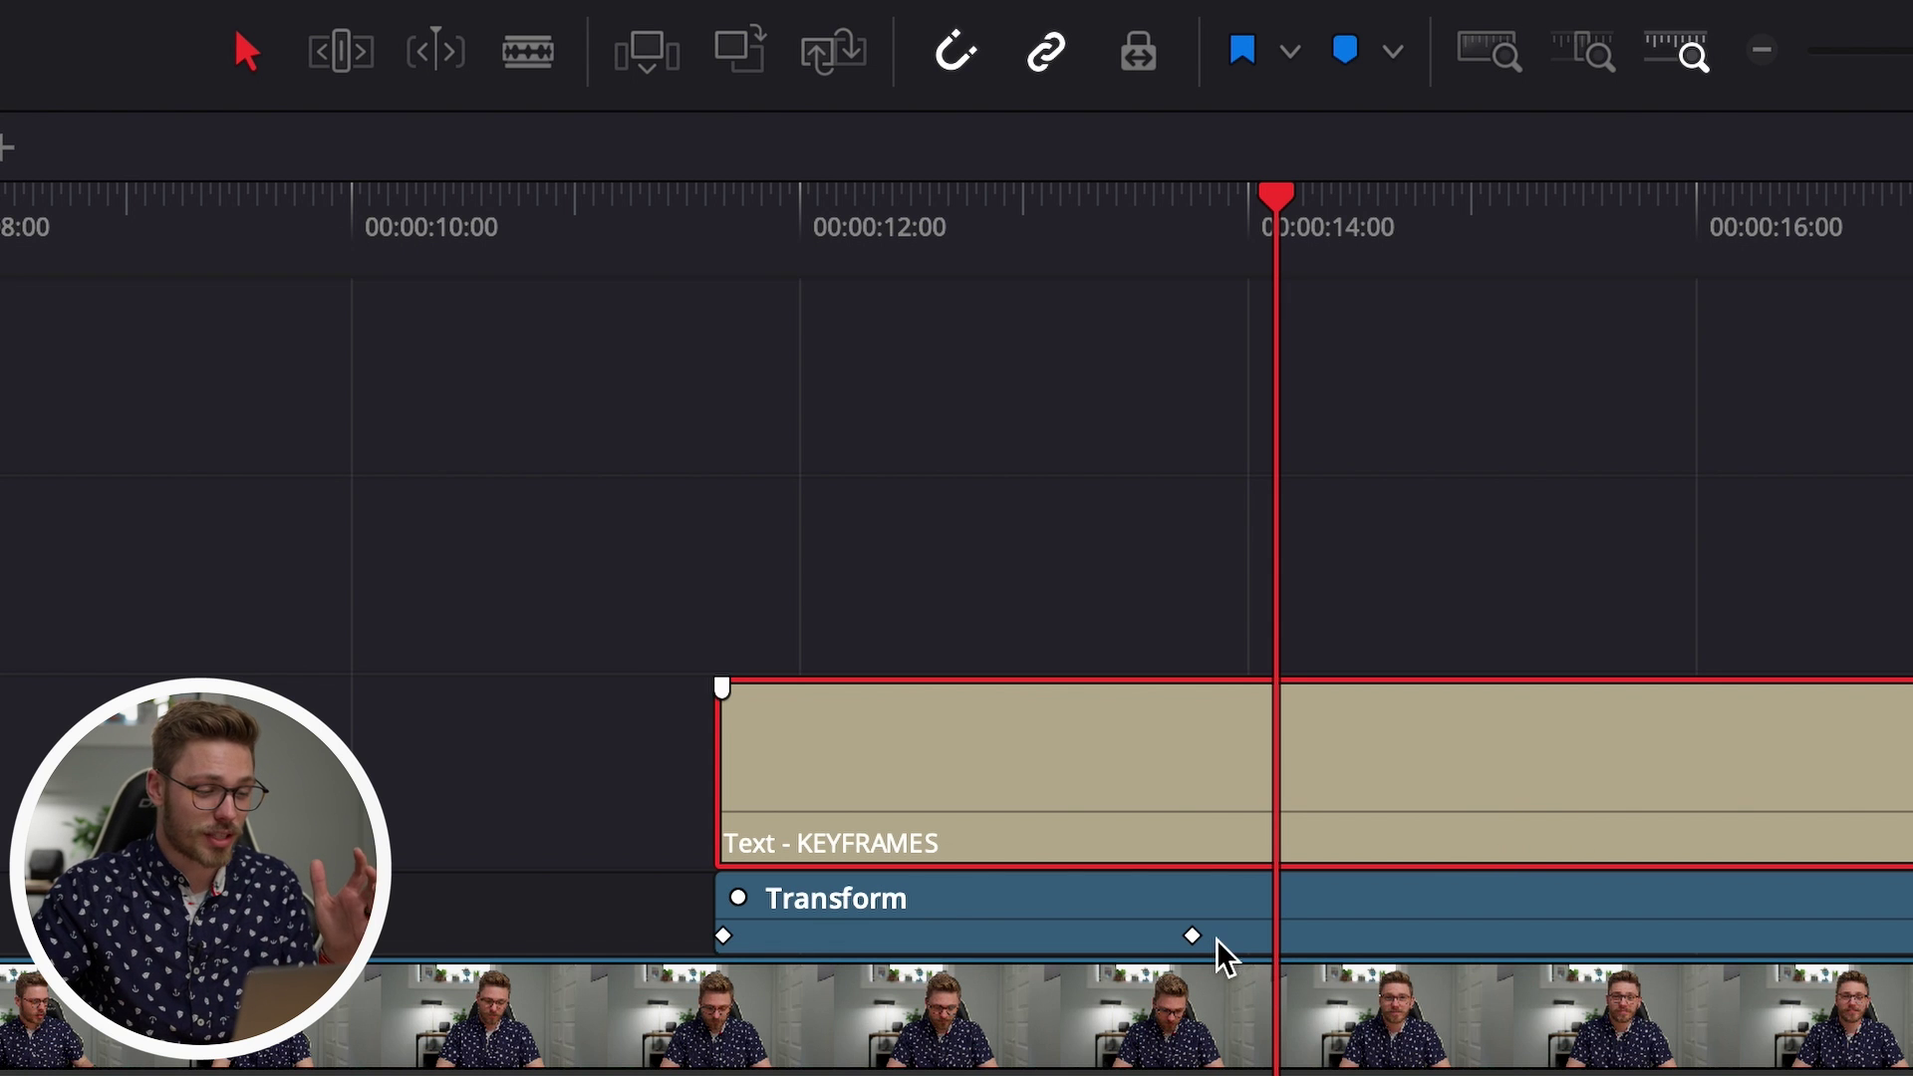
{"action": "left_click_drag", "start_coordinate": [1193, 936], "coordinate": [1064, 930]}
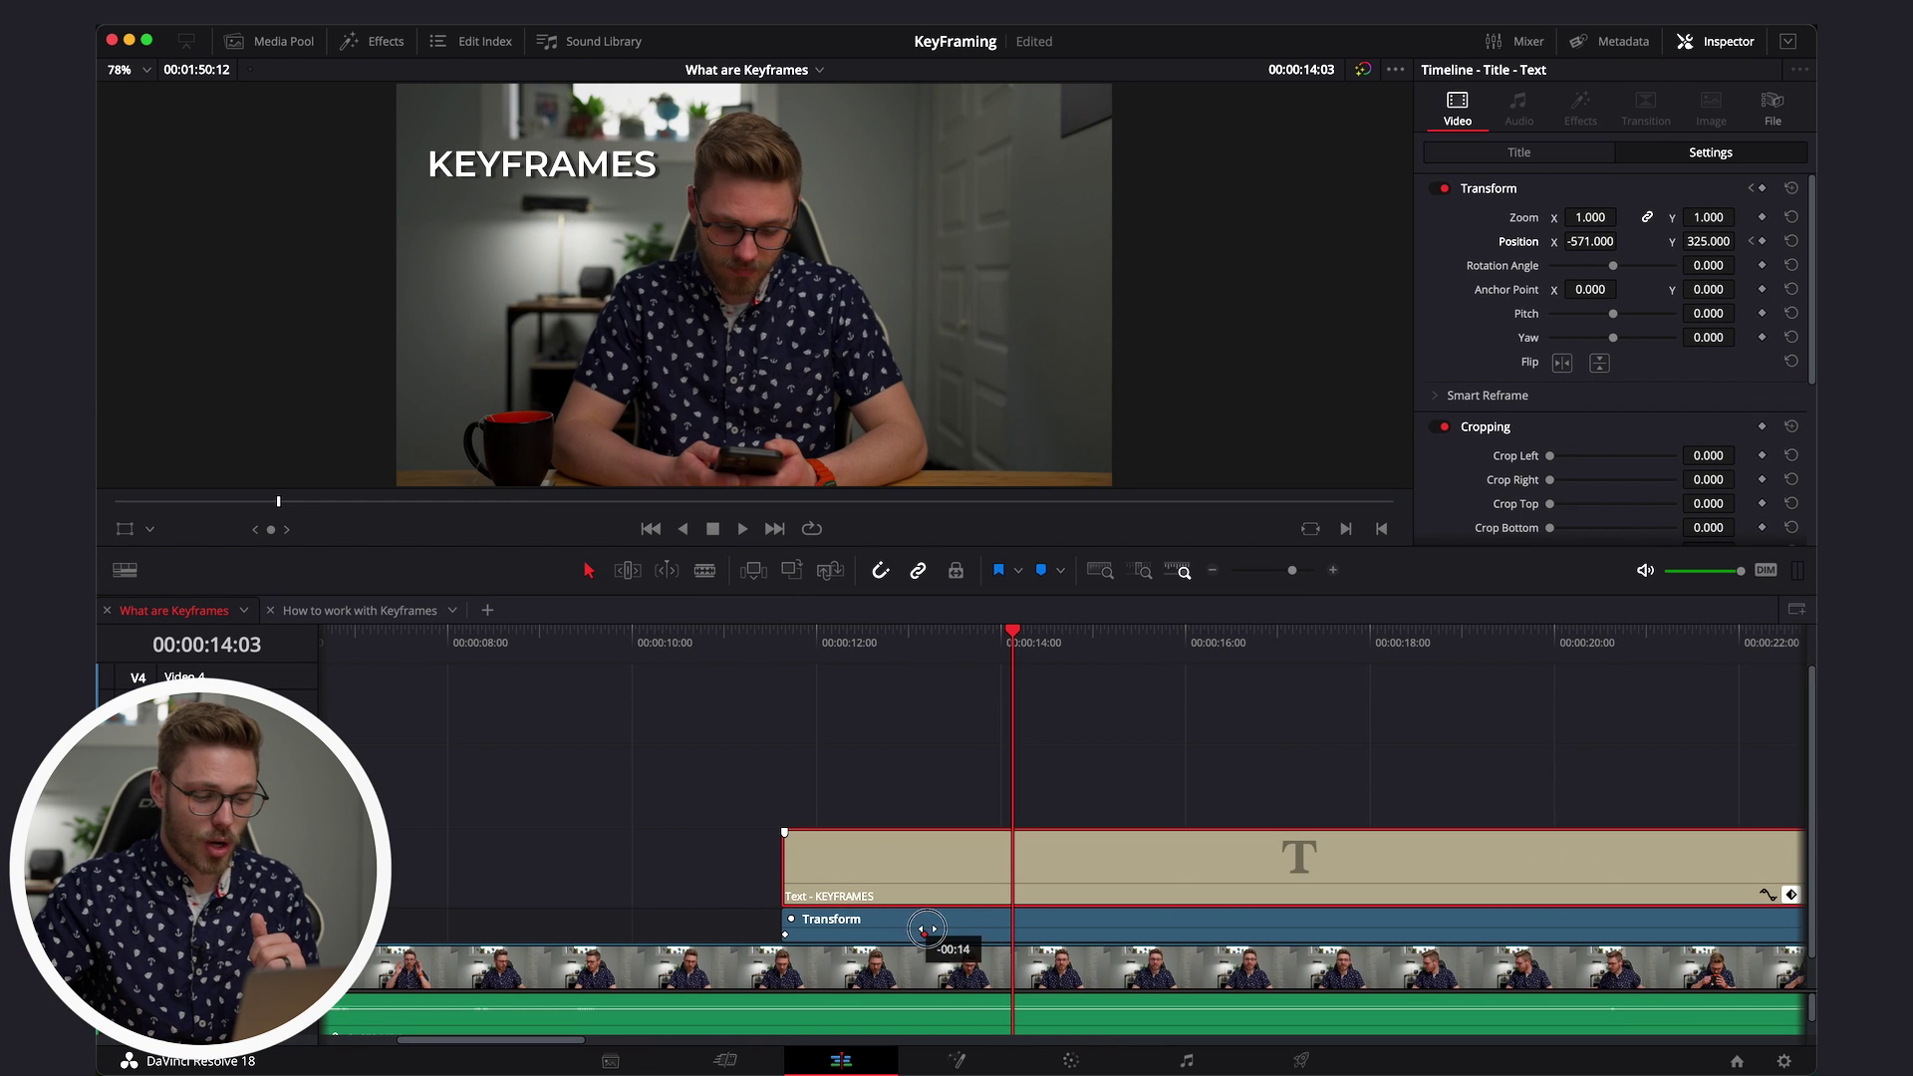
{"action": "left_click_drag", "start_coordinate": [927, 930], "coordinate": [928, 932]}
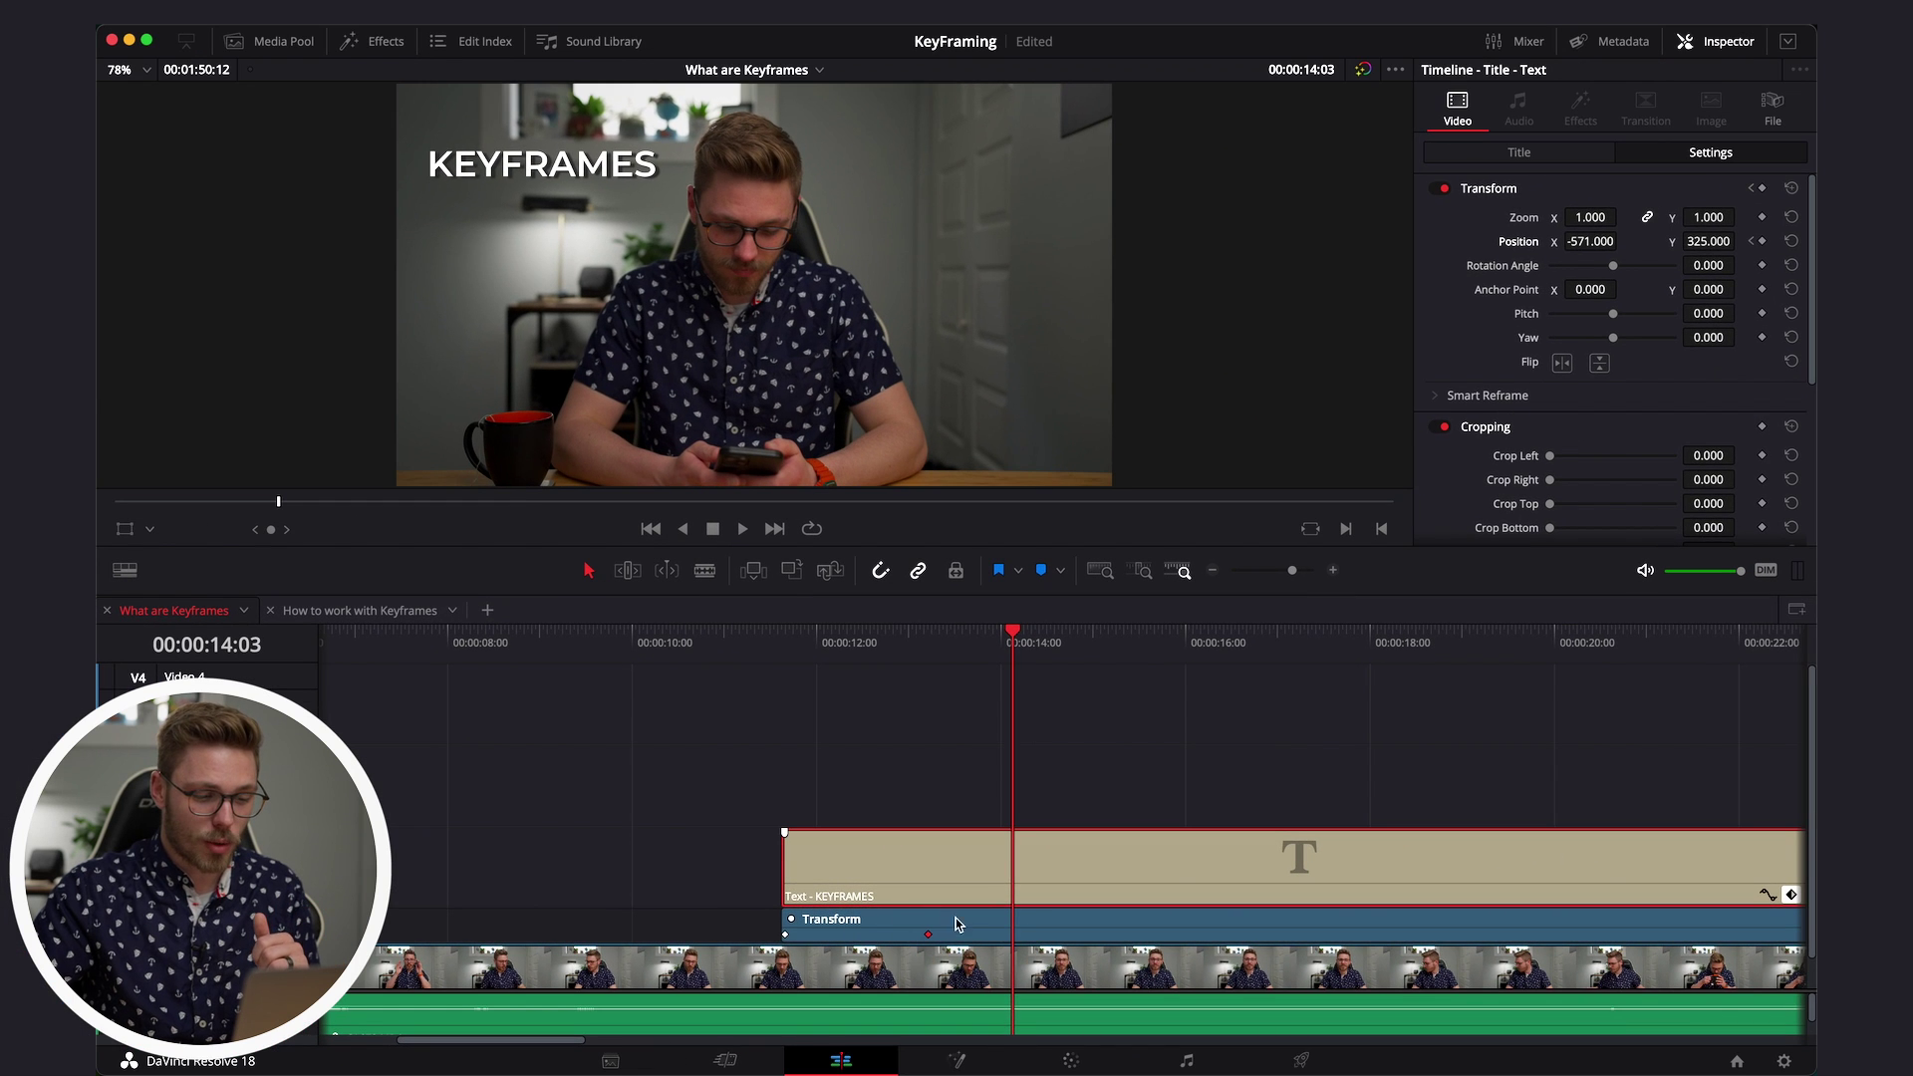
{"action": "left_click_drag", "start_coordinate": [997, 635], "coordinate": [928, 636]}
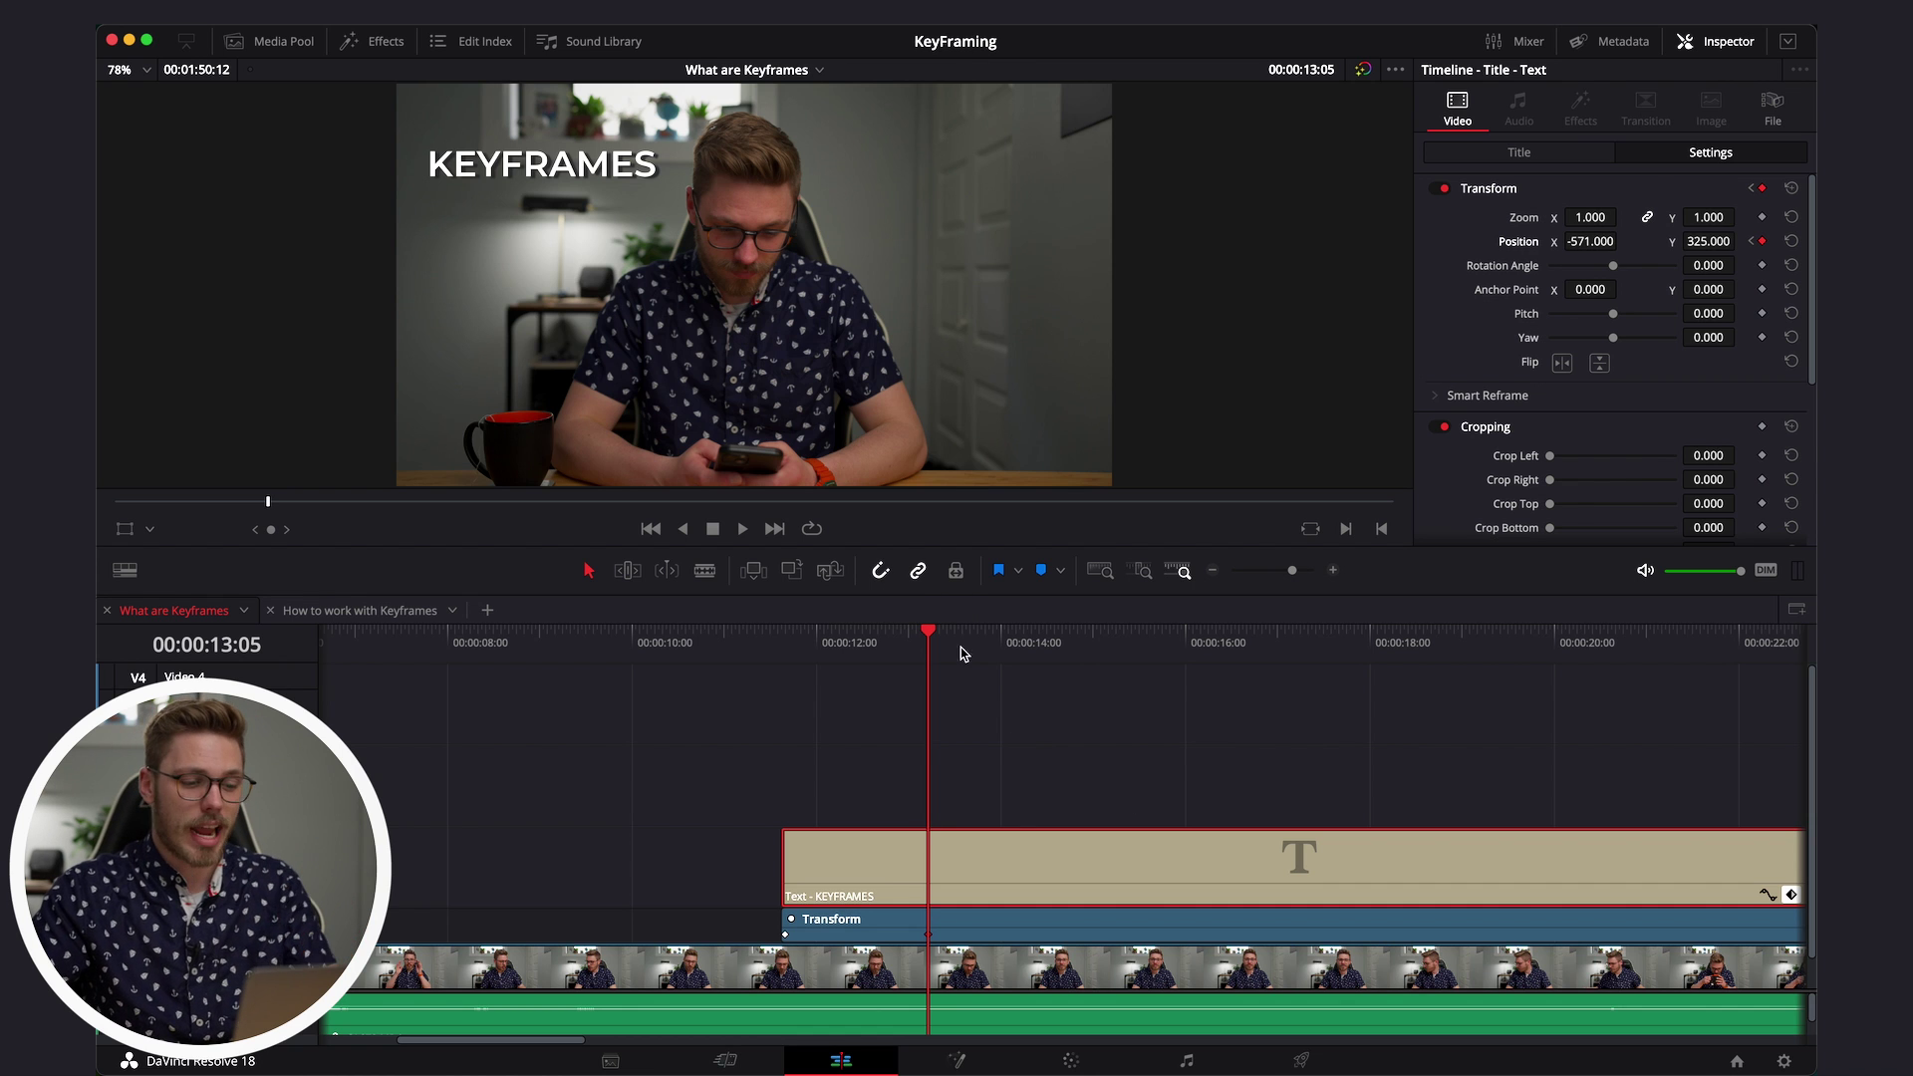
{"action": "mouse_move", "coordinate": [924, 659]}
{"action": "left_mouse_down"}
{"action": "mouse_move", "coordinate": [813, 658]}
{"action": "mouse_move", "coordinate": [927, 652]}
{"action": "left_mouse_up"}
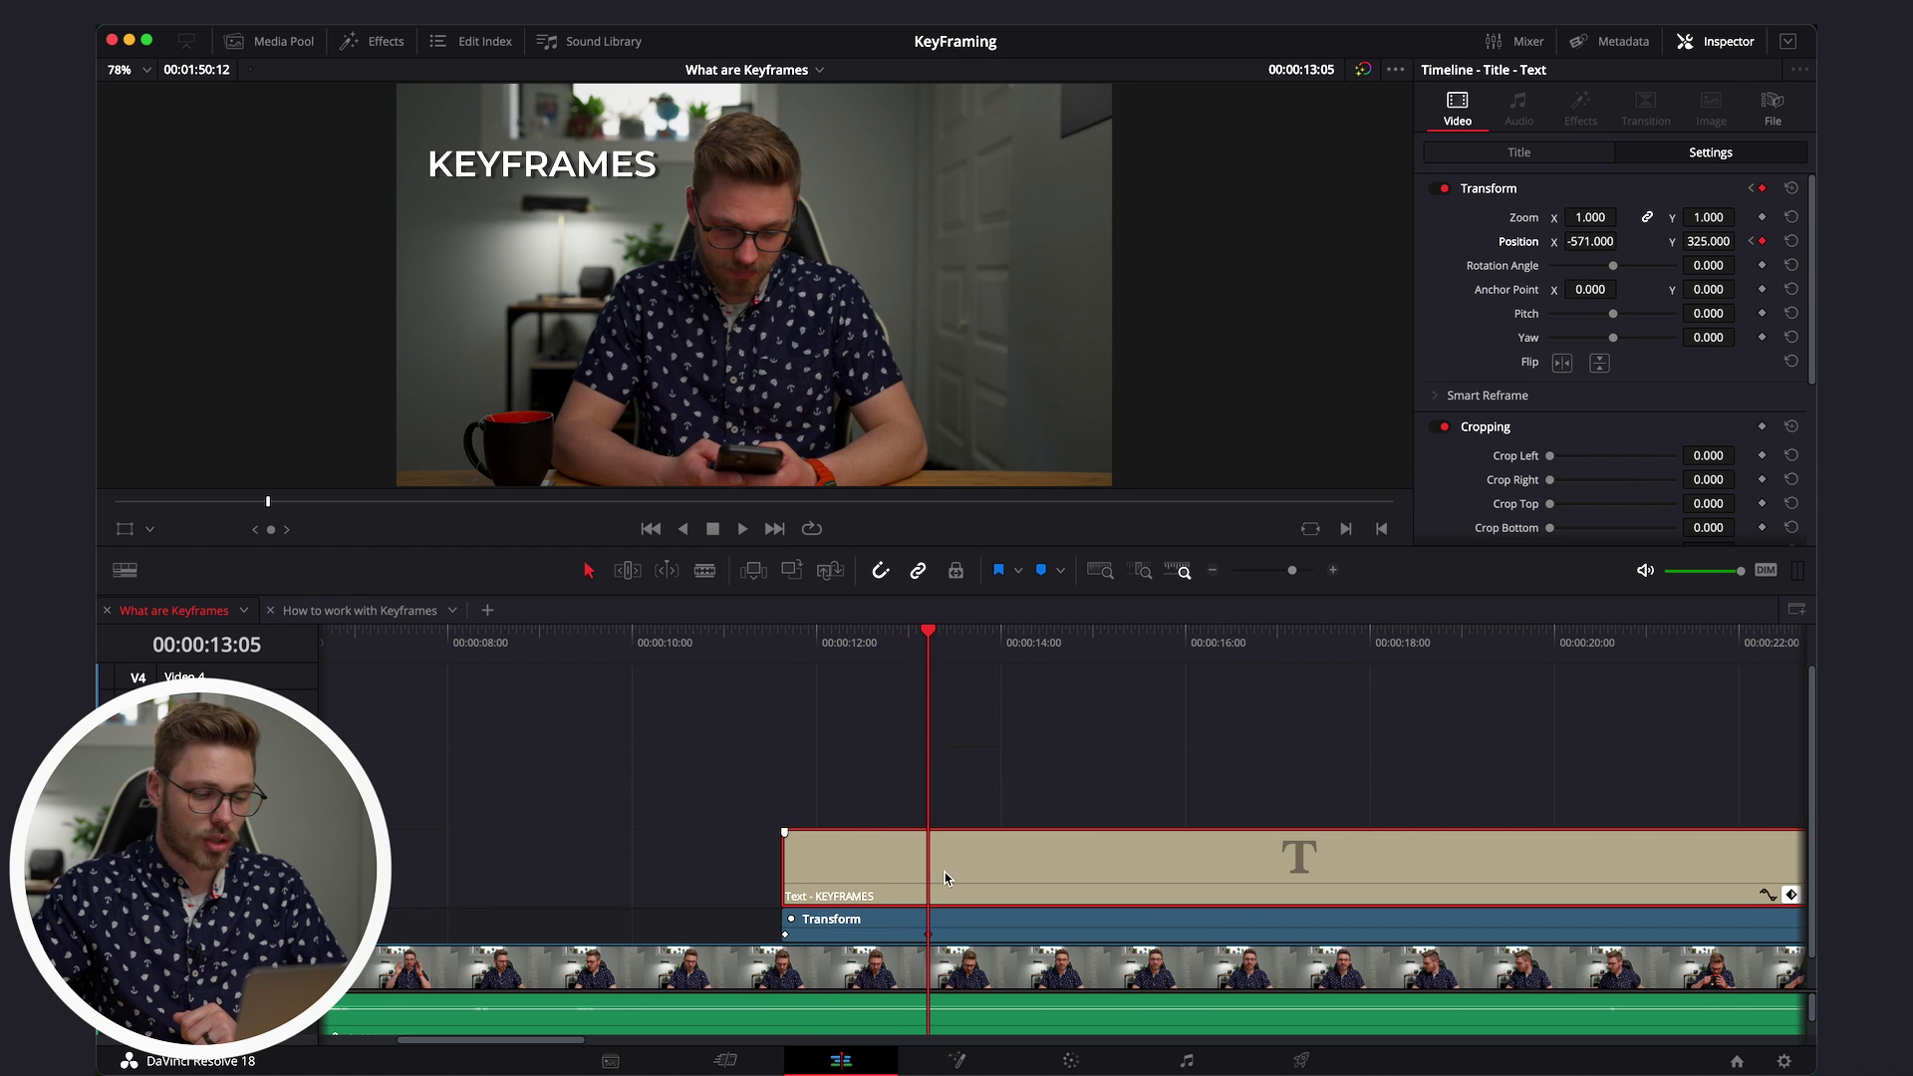
- Pull the end keyframe earlier again, play back the faster move, and show the Position Y curve
{"action": "left_click_drag", "start_coordinate": [928, 934], "coordinate": [866, 933]}
{"action": "left_click_drag", "start_coordinate": [813, 645], "coordinate": [771, 645]}
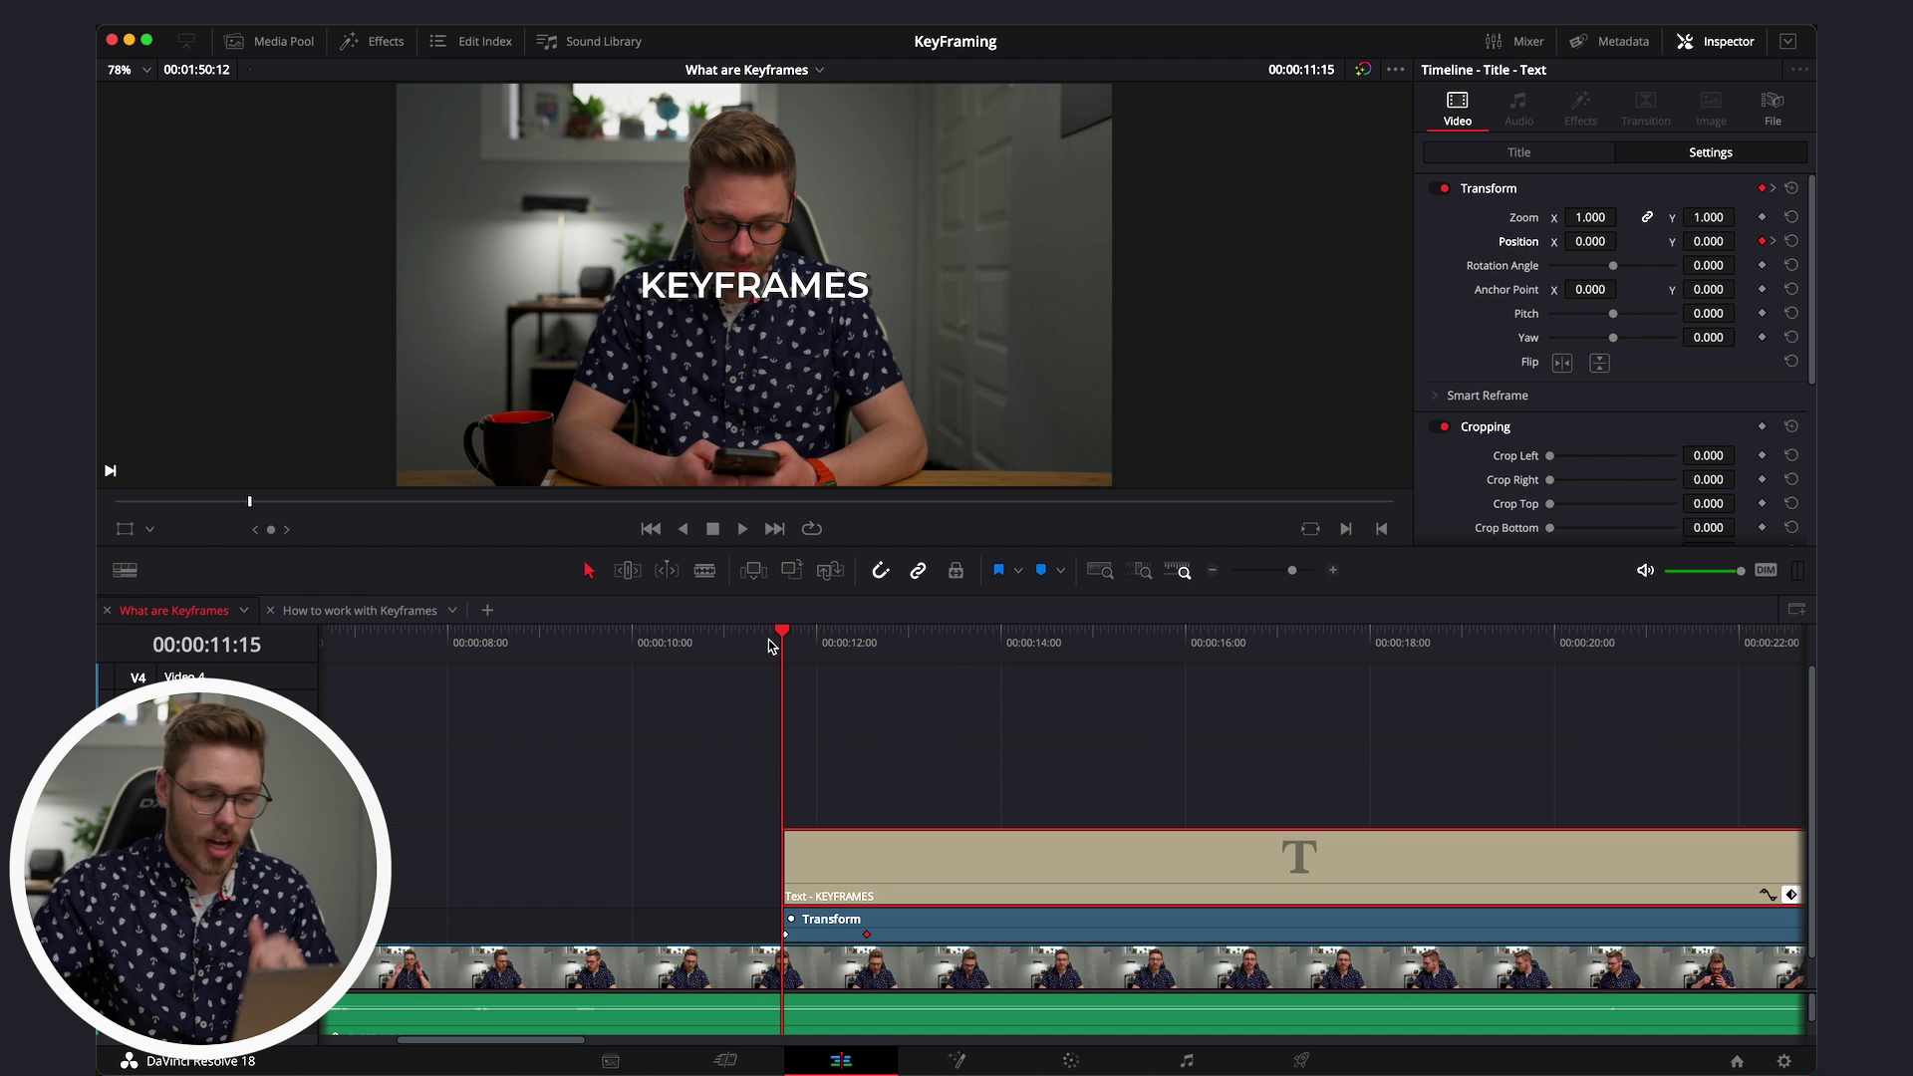
{"action": "mouse_move", "coordinate": [786, 638]}
{"action": "left_mouse_down"}
{"action": "mouse_move", "coordinate": [838, 645]}
{"action": "mouse_move", "coordinate": [782, 645]}
{"action": "left_mouse_up"}
{"action": "key", "text": "space"}
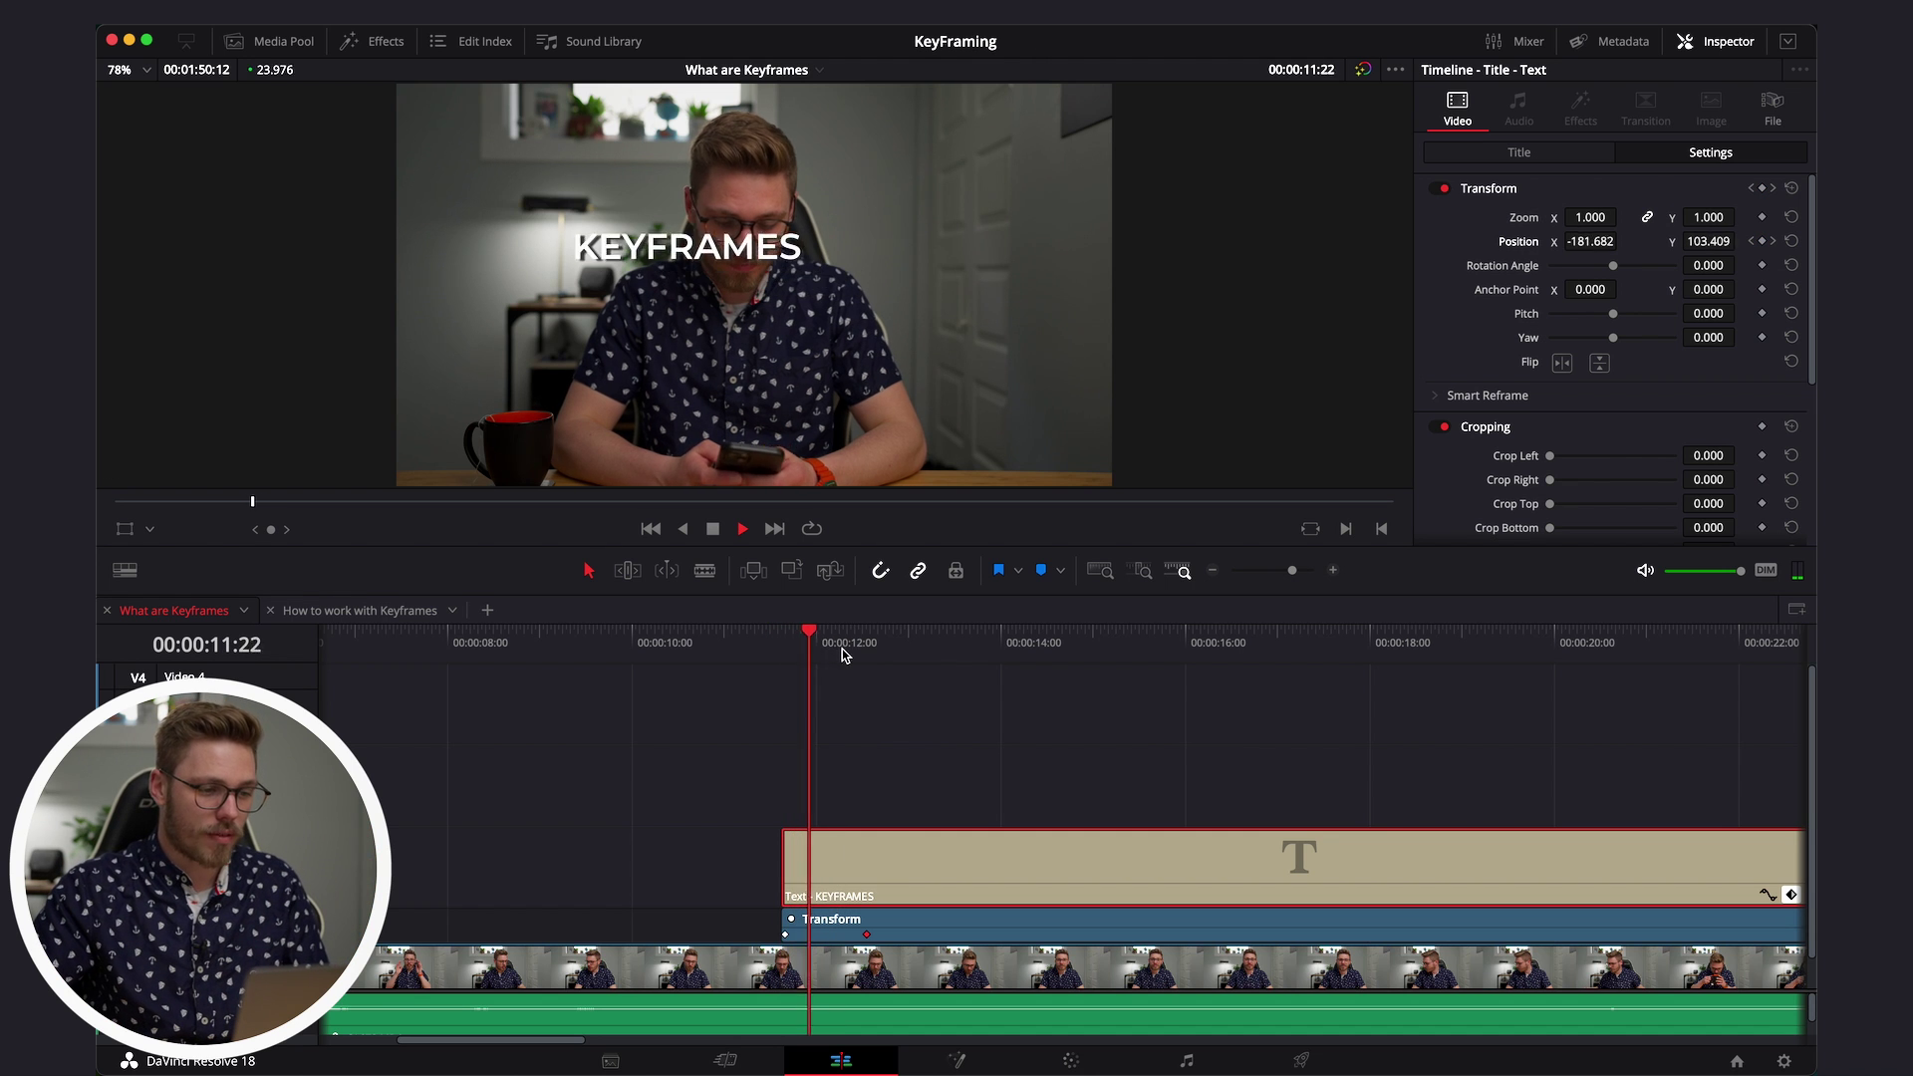
{"action": "key", "text": "space"}
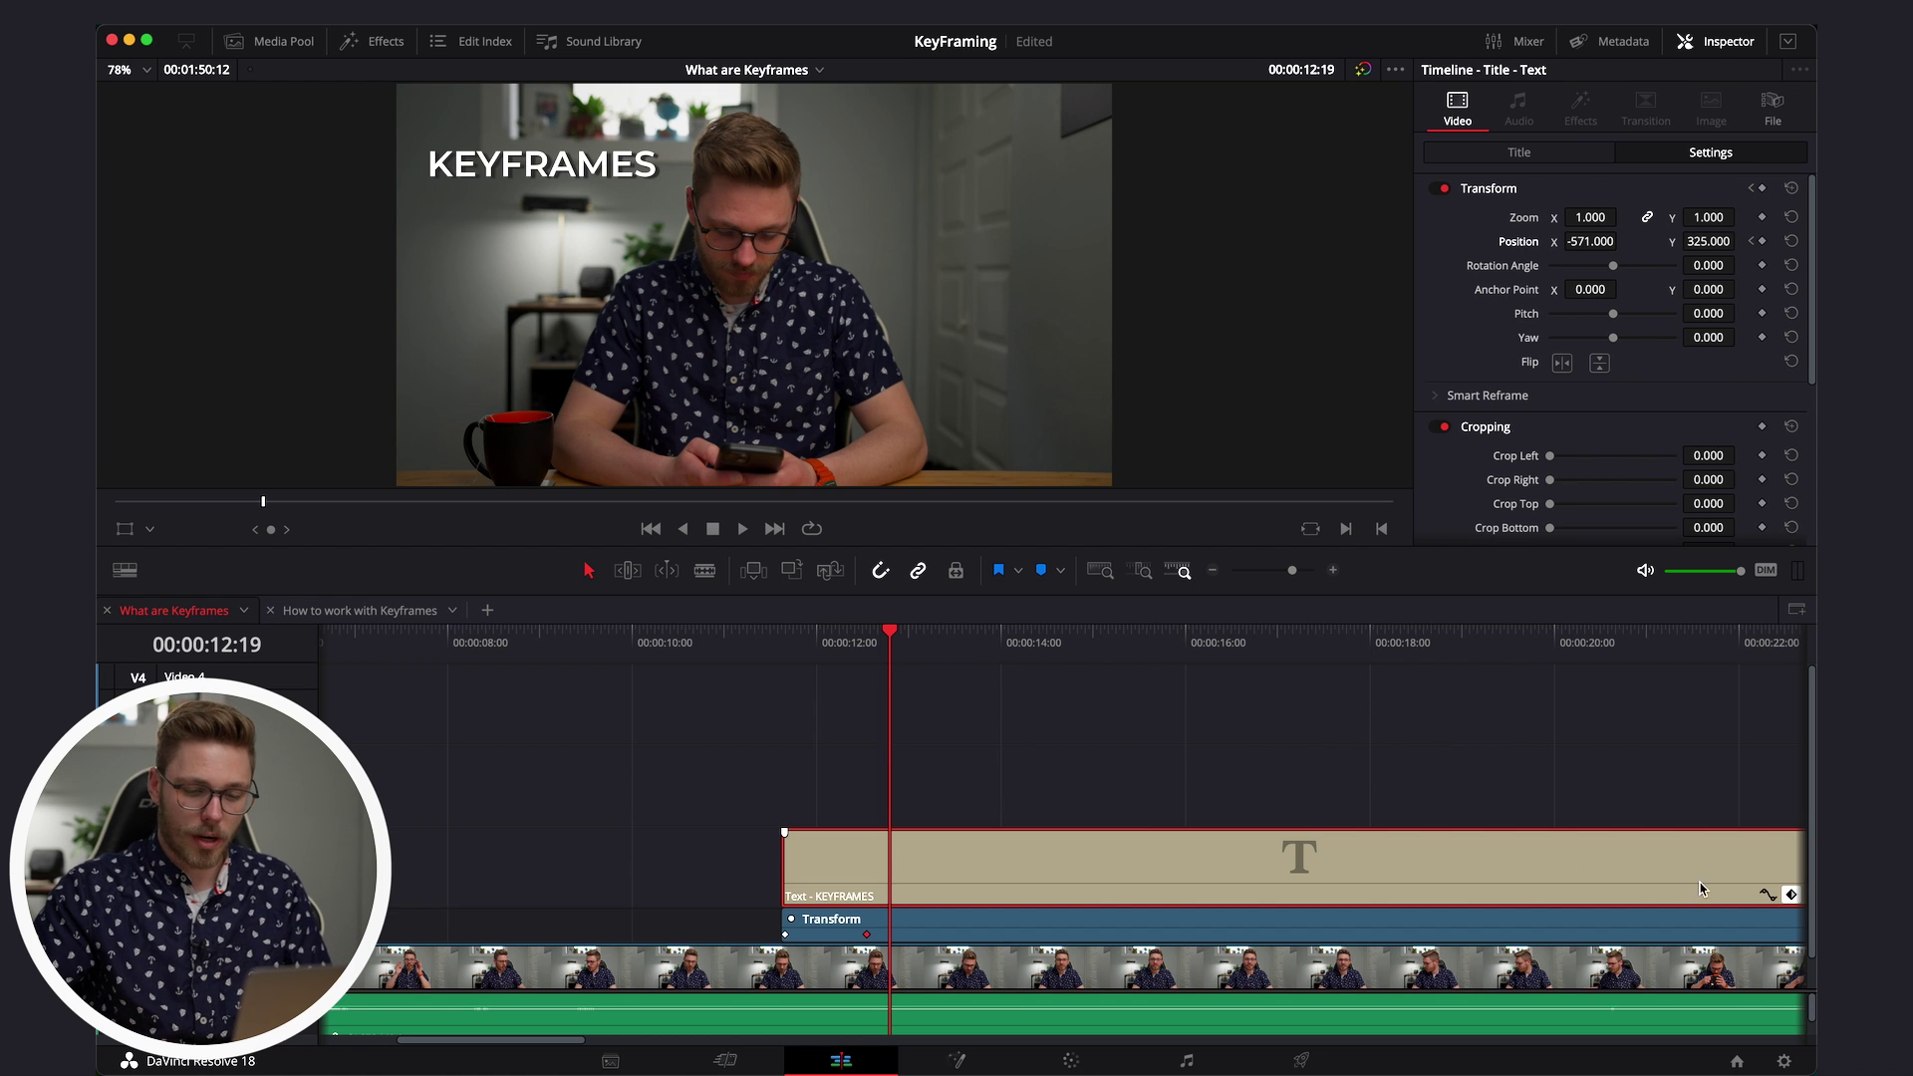
{"action": "left_click", "coordinate": [1791, 897]}
{"action": "left_click", "coordinate": [1769, 896]}
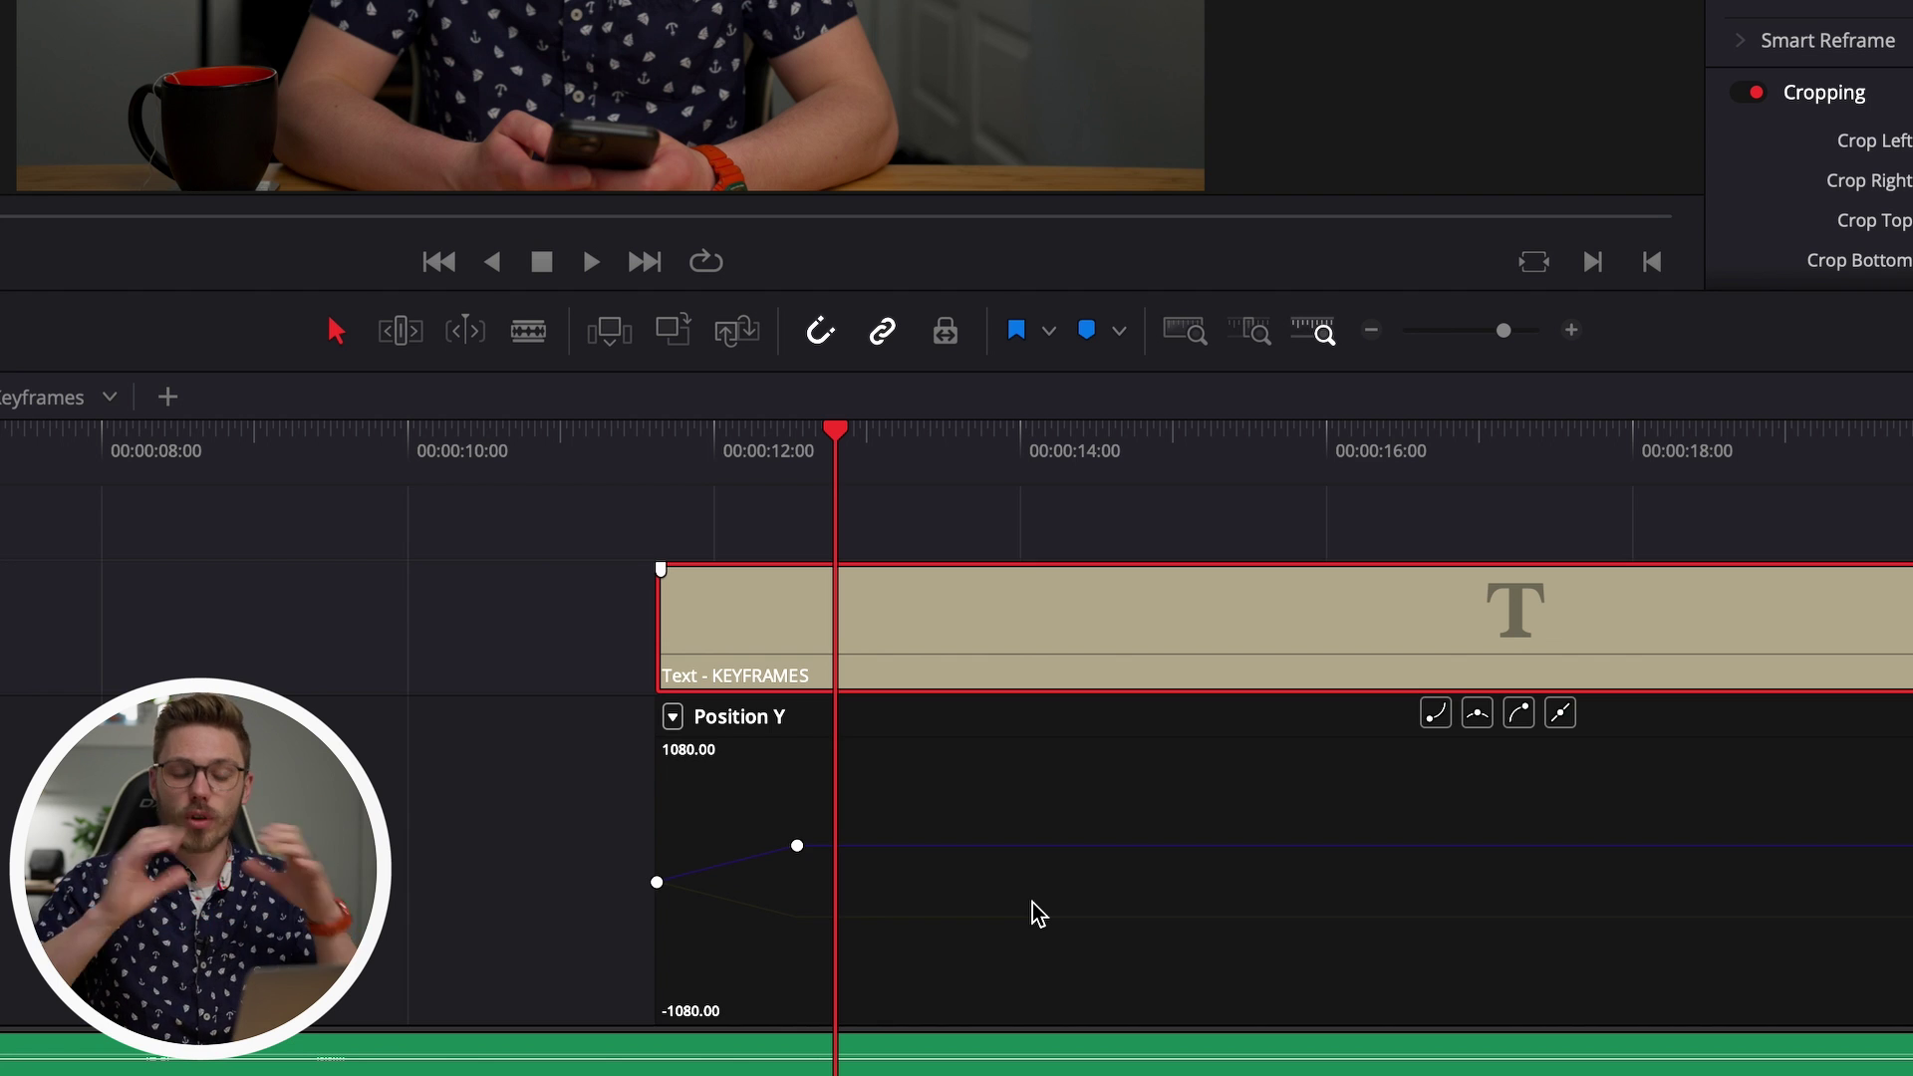
- Set the KEYFRAMES title's Zoom to 1.710 one frame later, at 00:00:12:20
{"action": "scroll", "coordinate": [1032, 915], "scroll_direction": "up", "scroll_amount": 3}
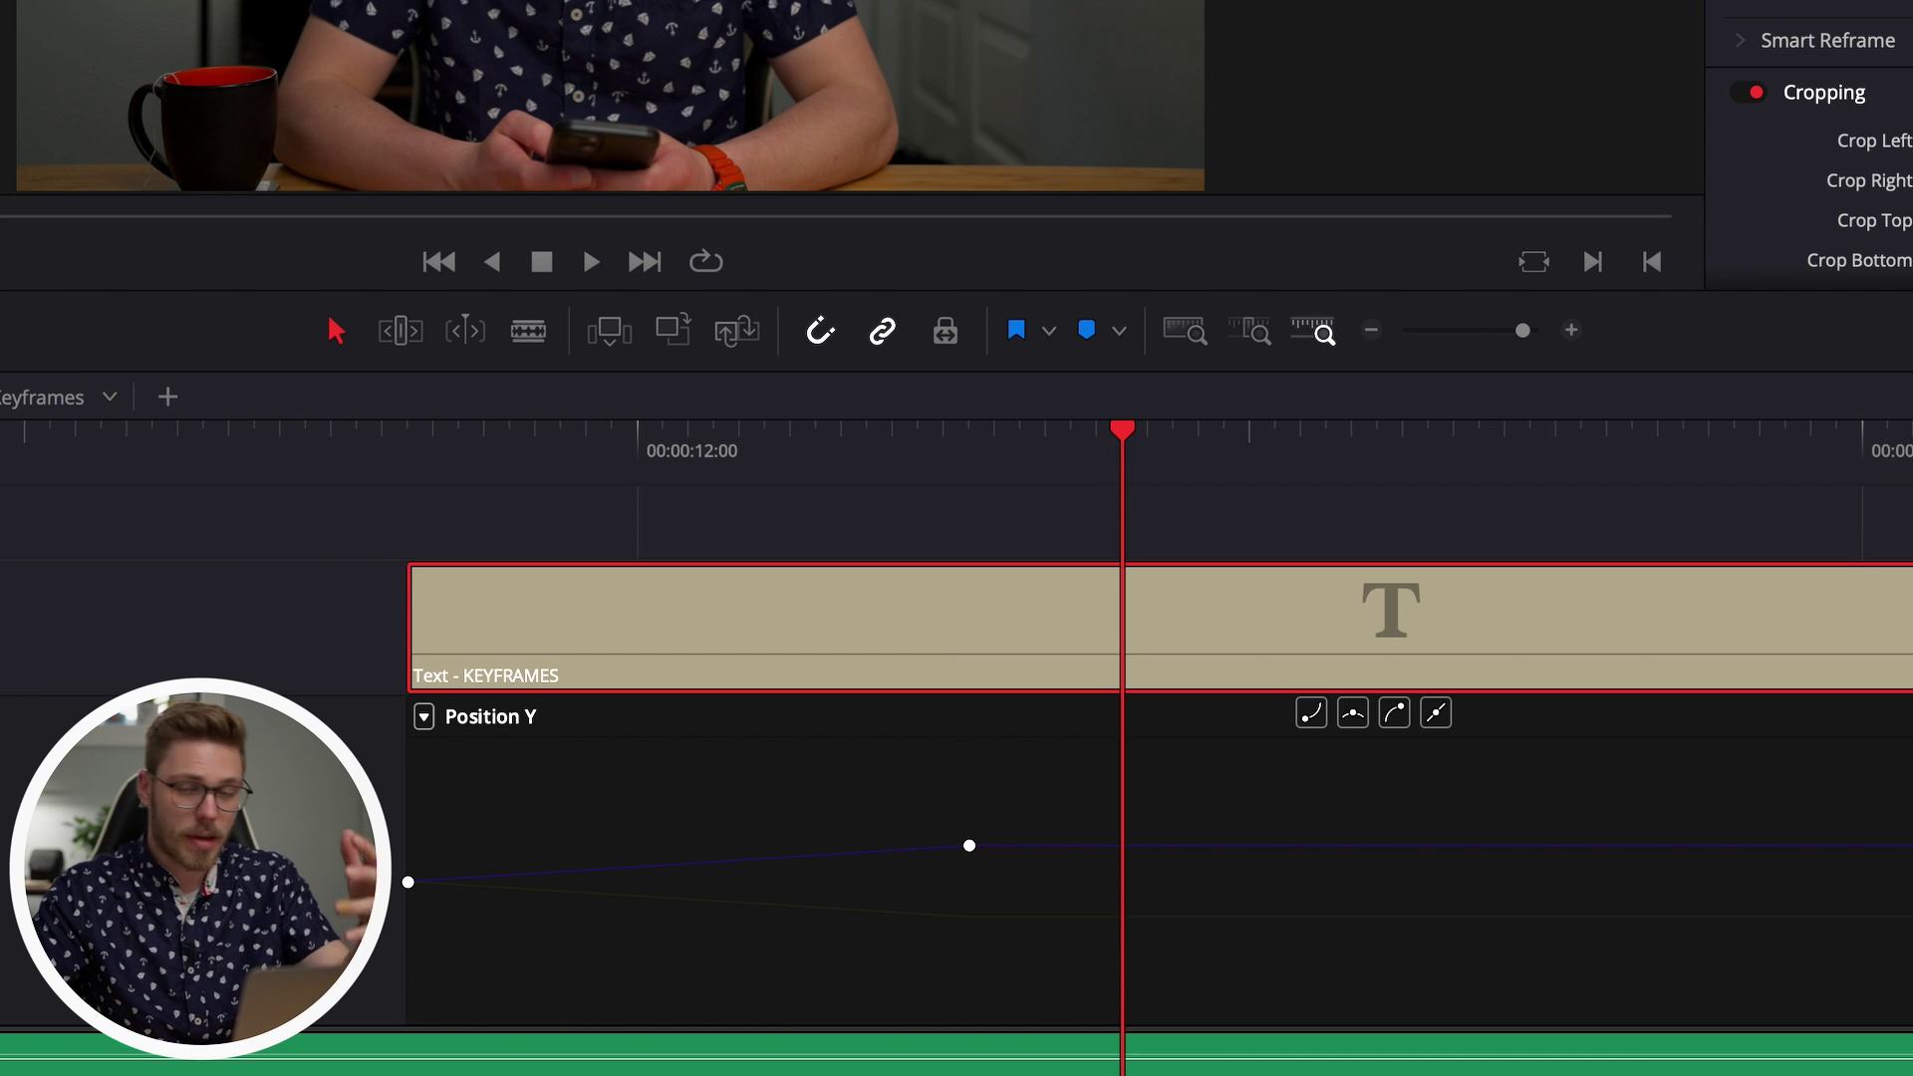
{"action": "left_click", "coordinate": [426, 719]}
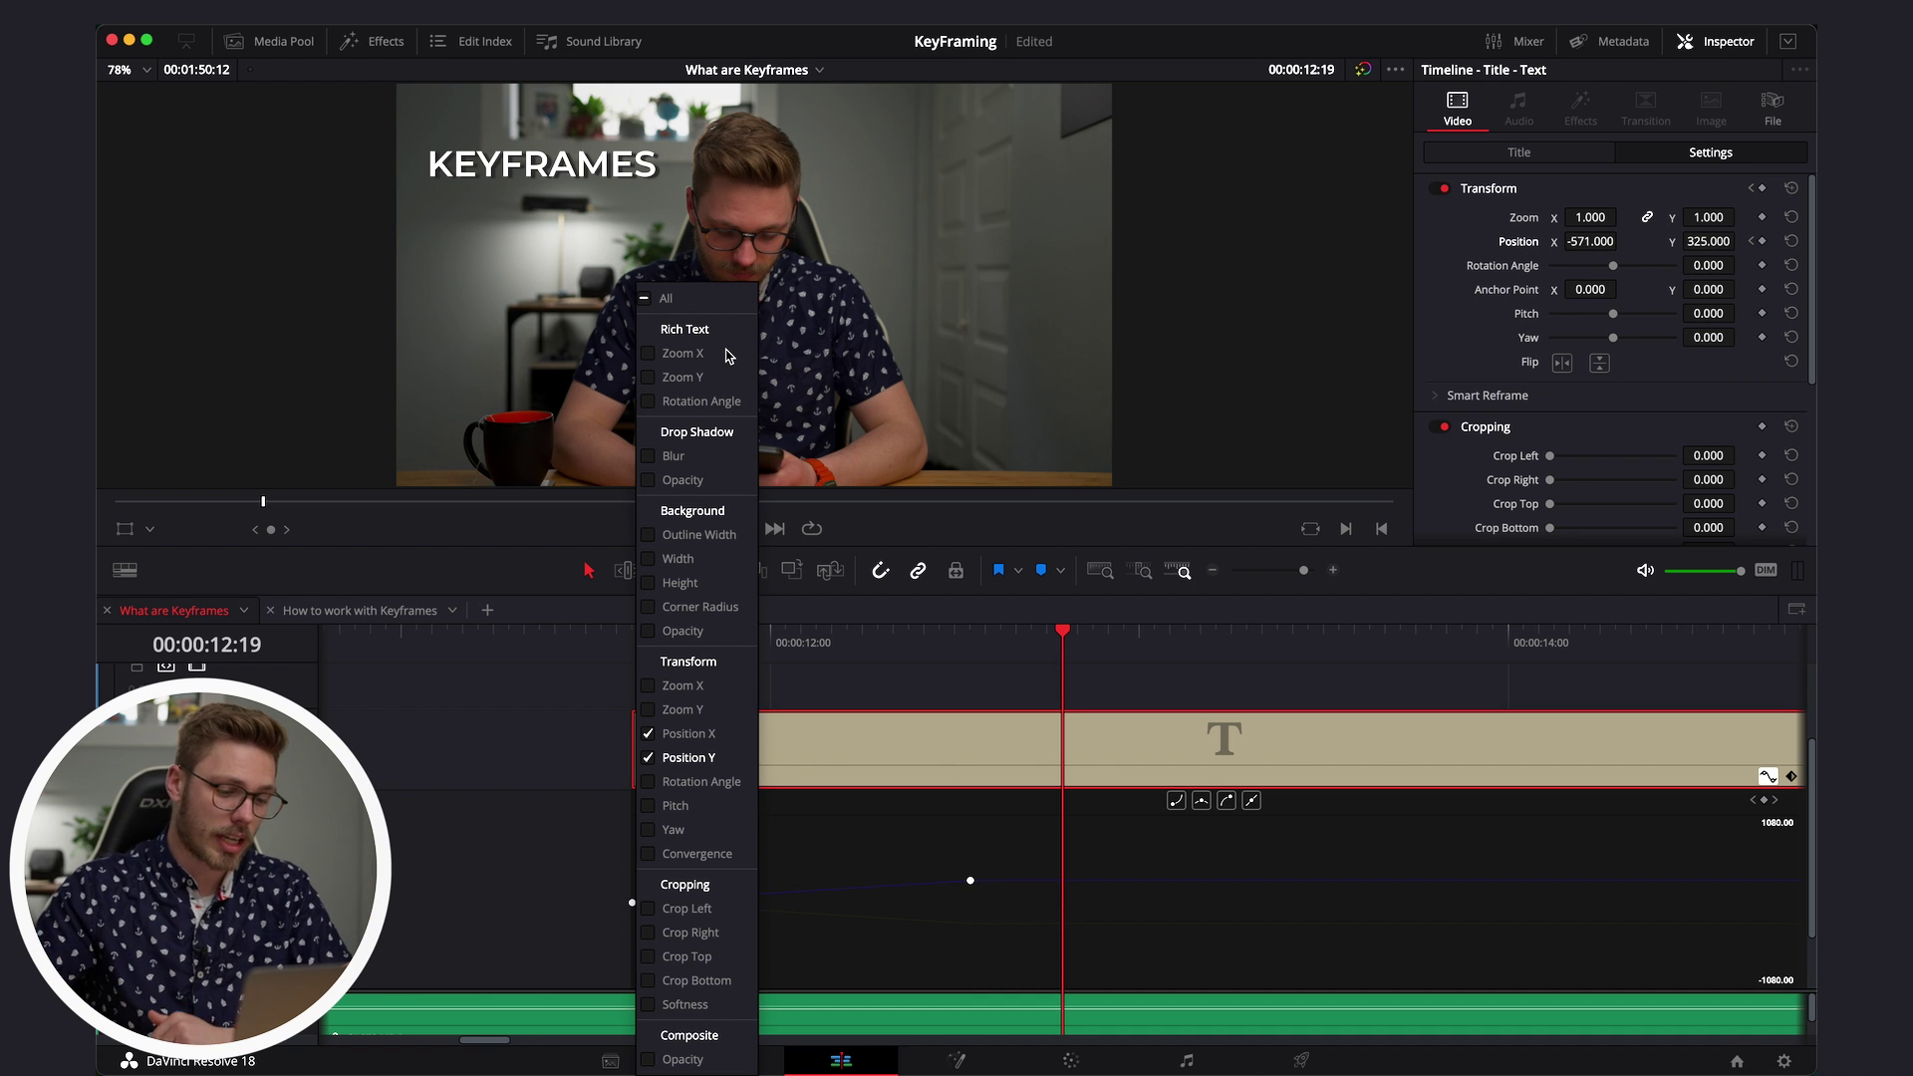
{"action": "left_click", "coordinate": [1329, 858]}
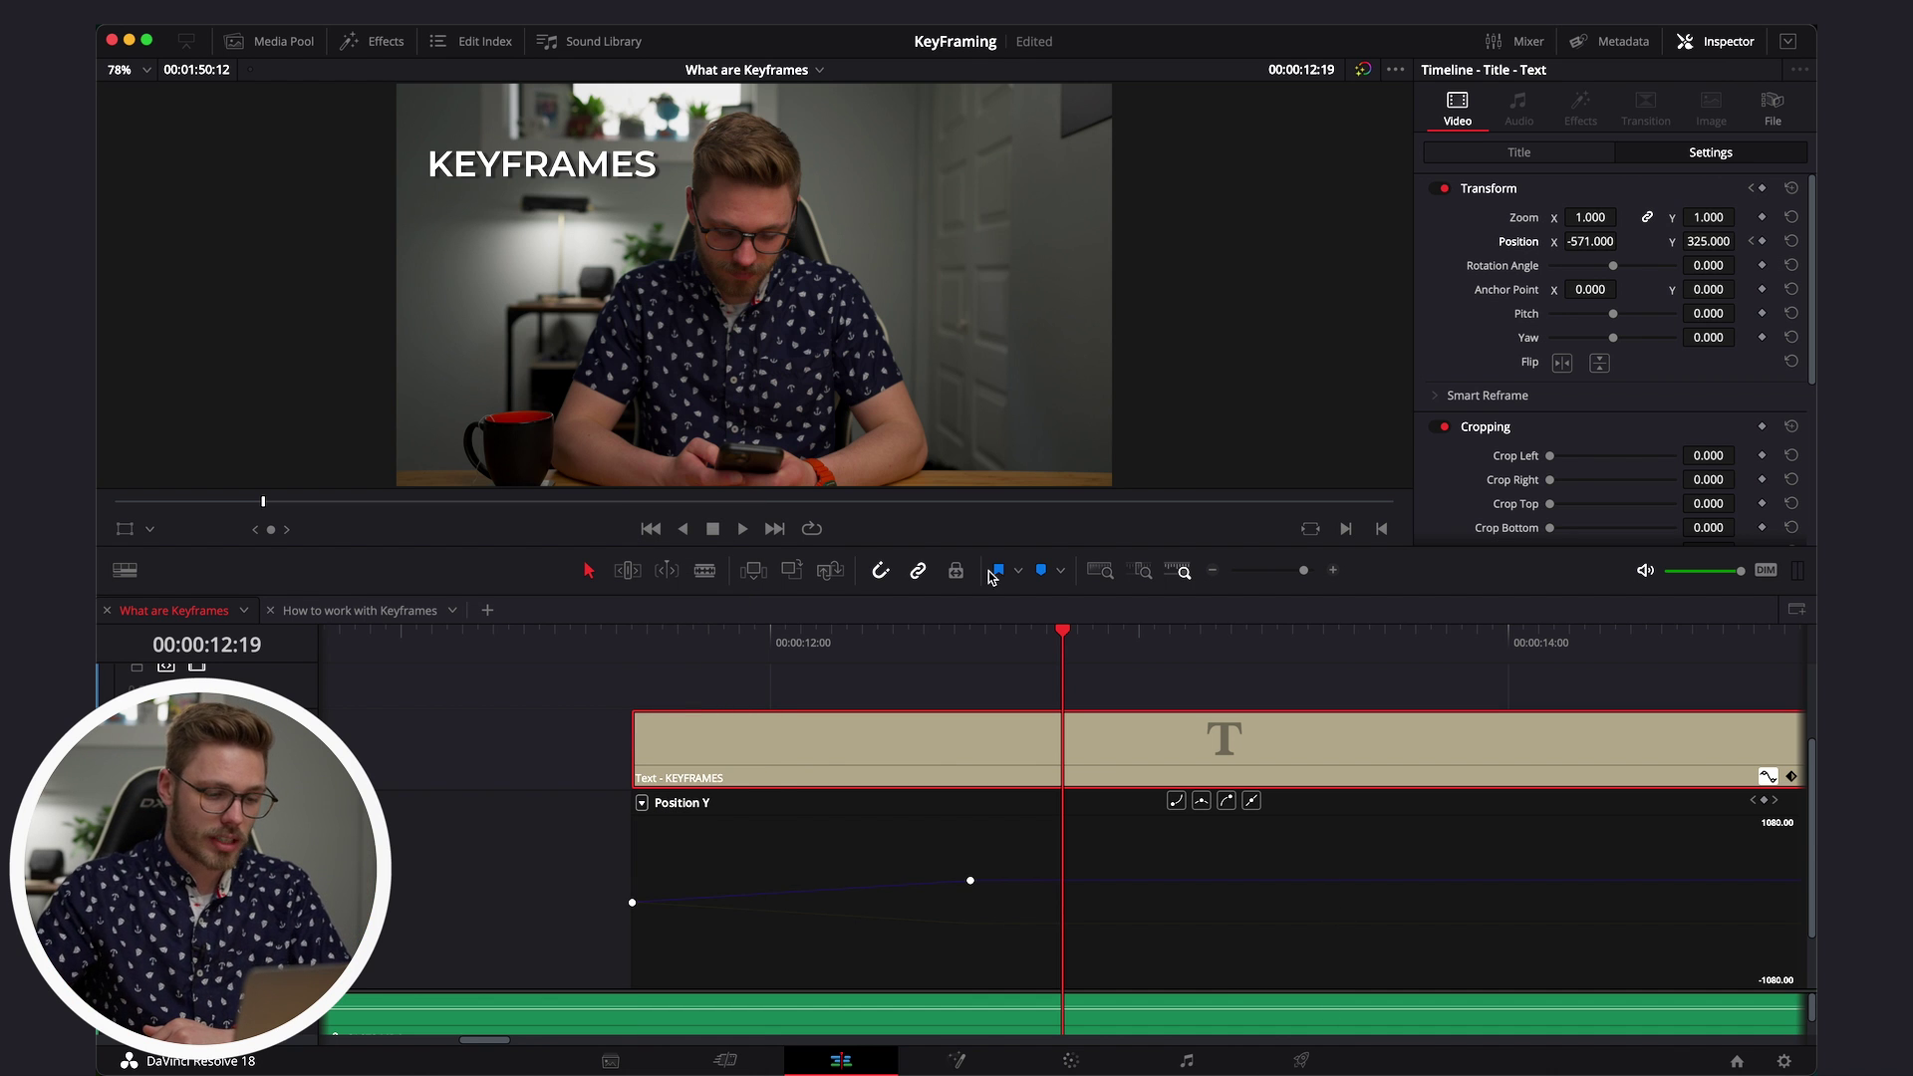
{"action": "left_click", "coordinate": [1074, 653]}
{"action": "left_click_drag", "start_coordinate": [1591, 217], "coordinate": [1658, 213]}
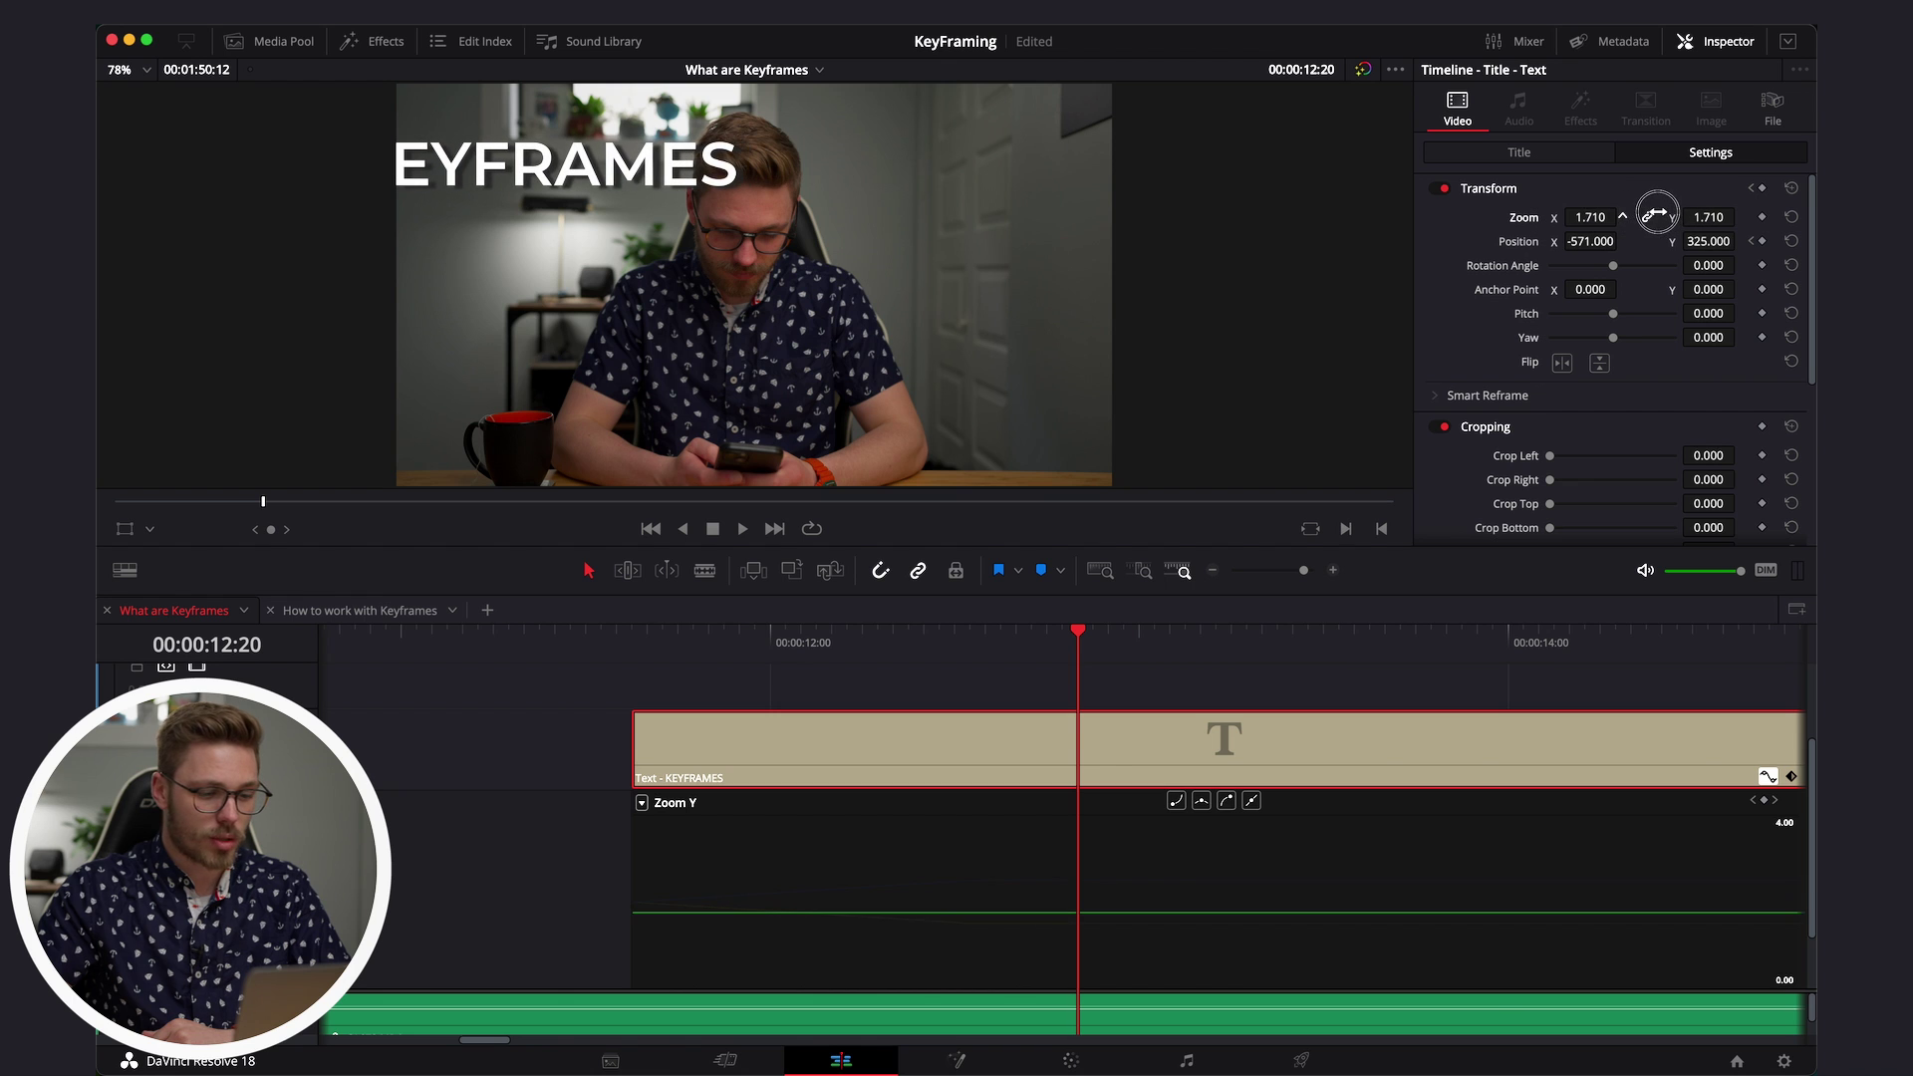
- Keyframe Zoom 1.710 at 12:20 and Zoom 1.000 at the clip start, then play back
{"action": "left_click", "coordinate": [1762, 217]}
{"action": "left_click_drag", "start_coordinate": [715, 629], "coordinate": [667, 641]}
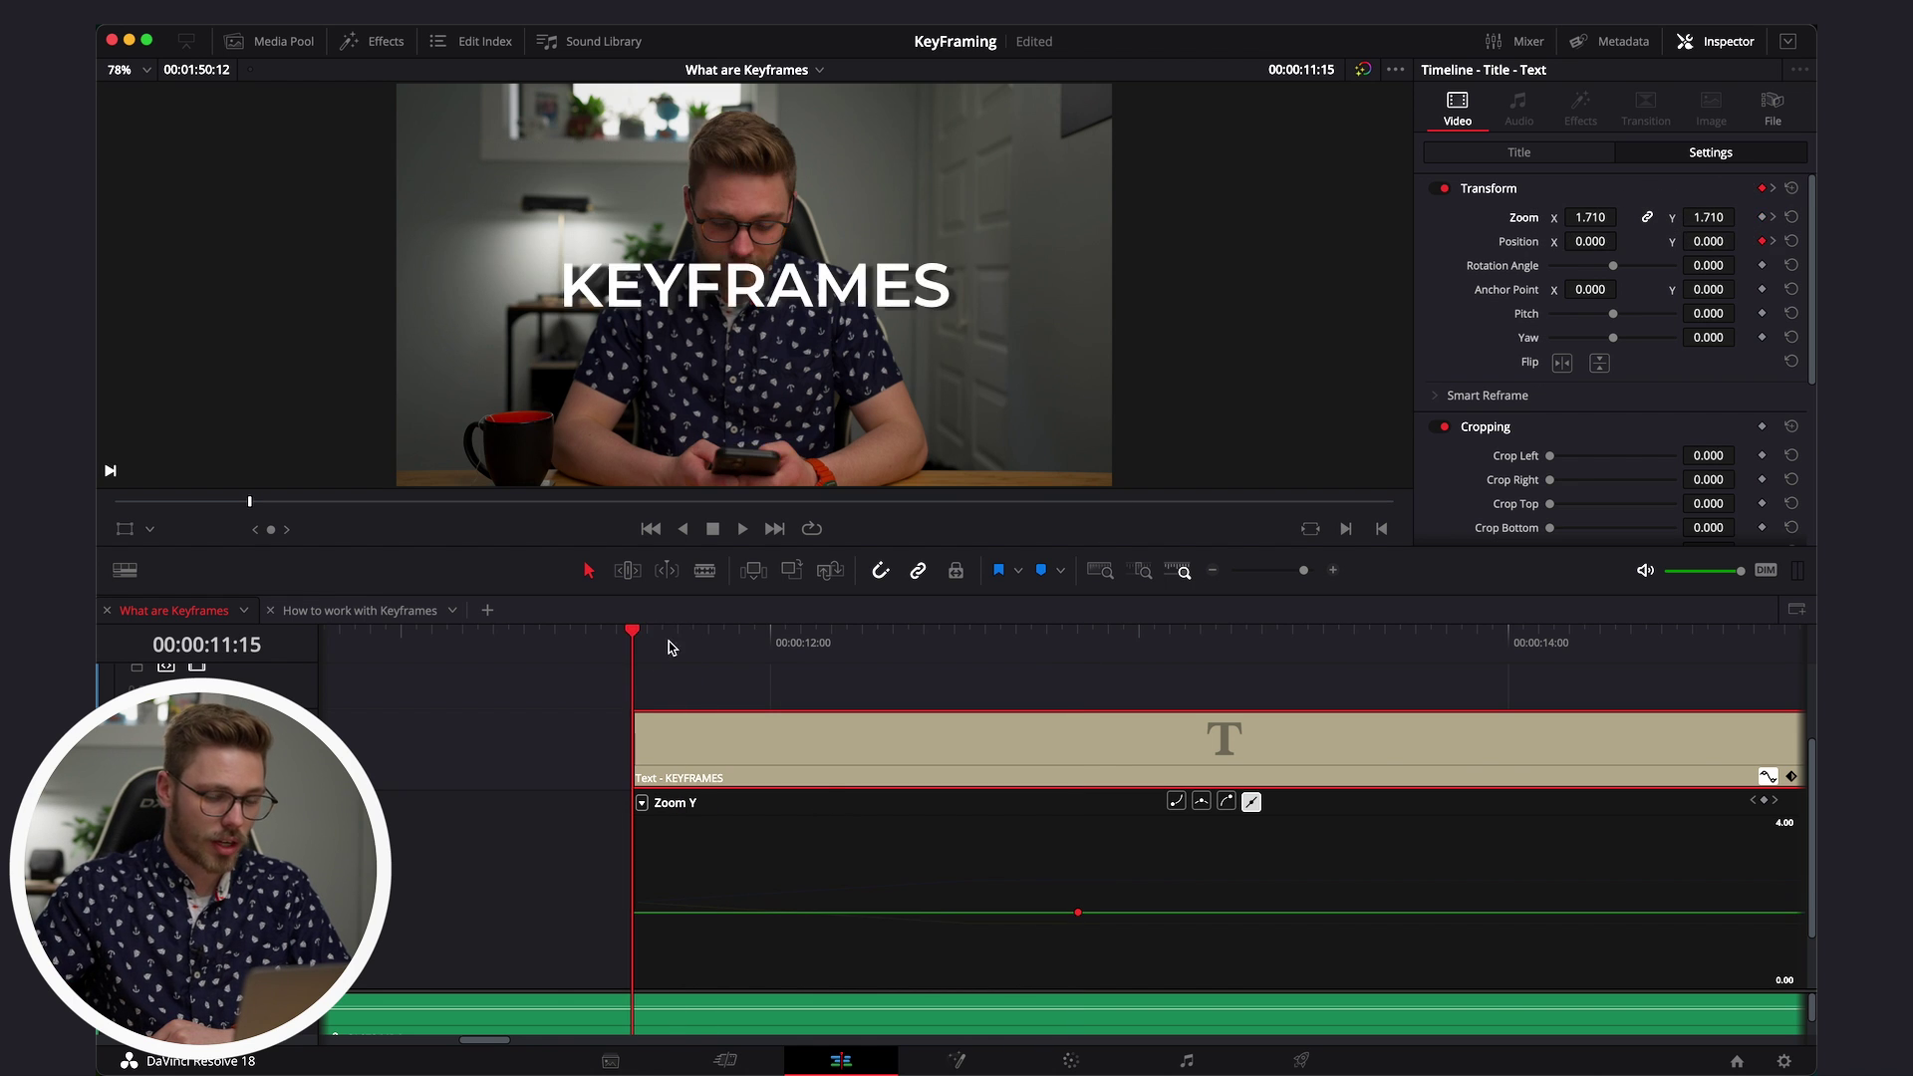
{"action": "left_click", "coordinate": [1606, 217]}
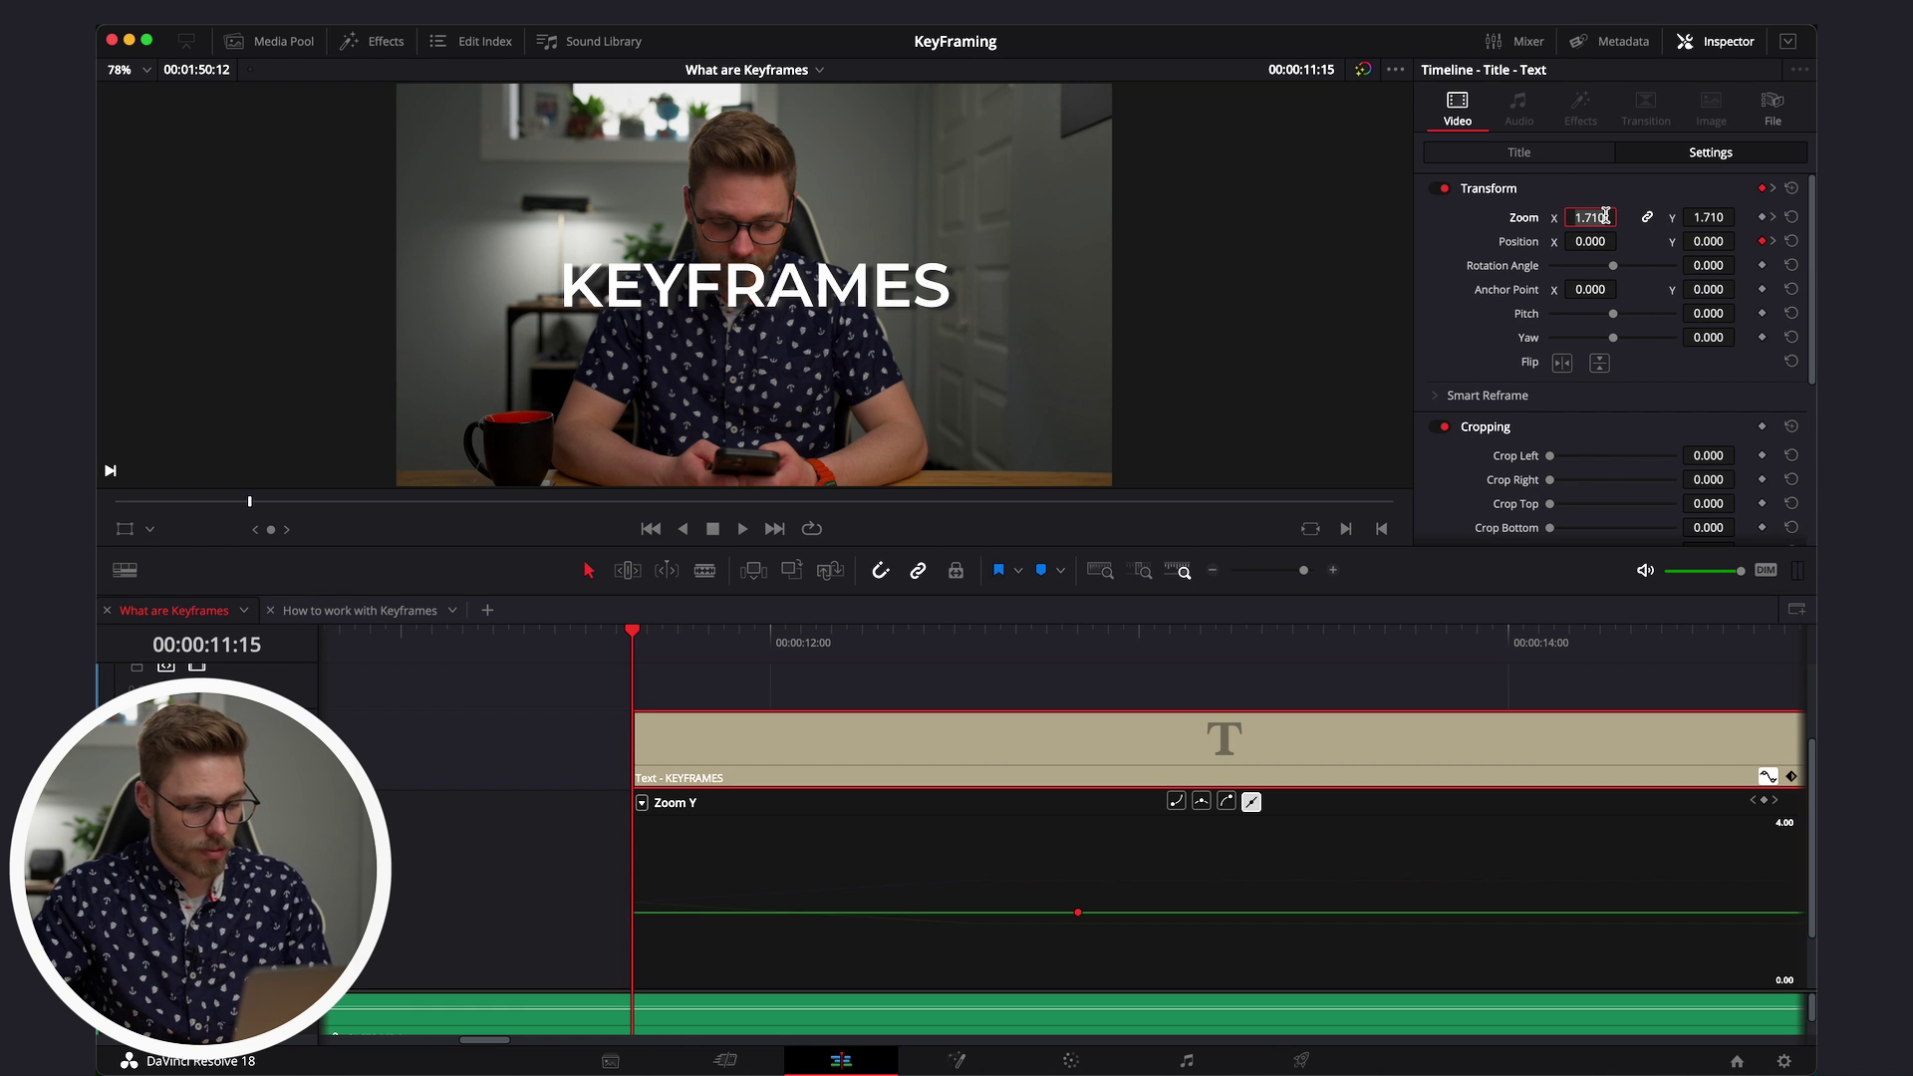
{"action": "type", "text": "1"}
{"action": "key", "text": "Return"}
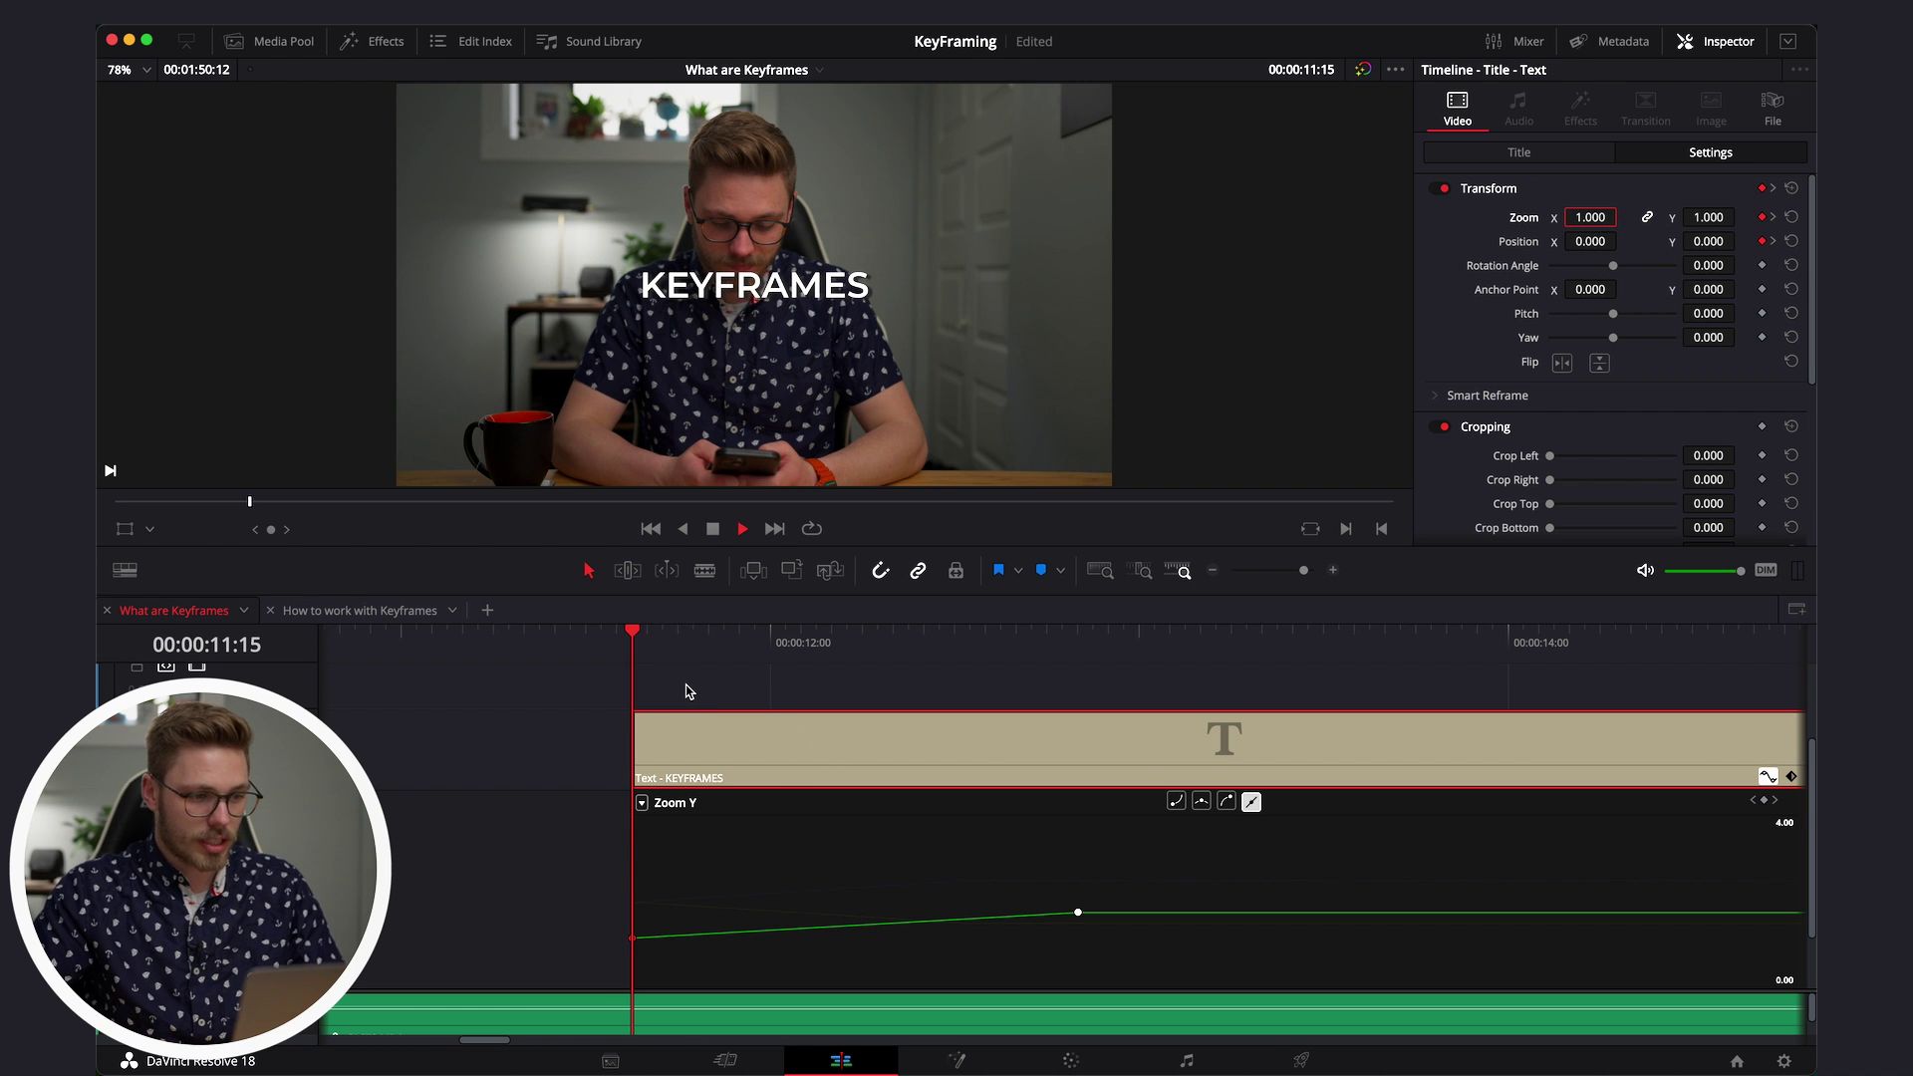
{"action": "key", "text": "space"}
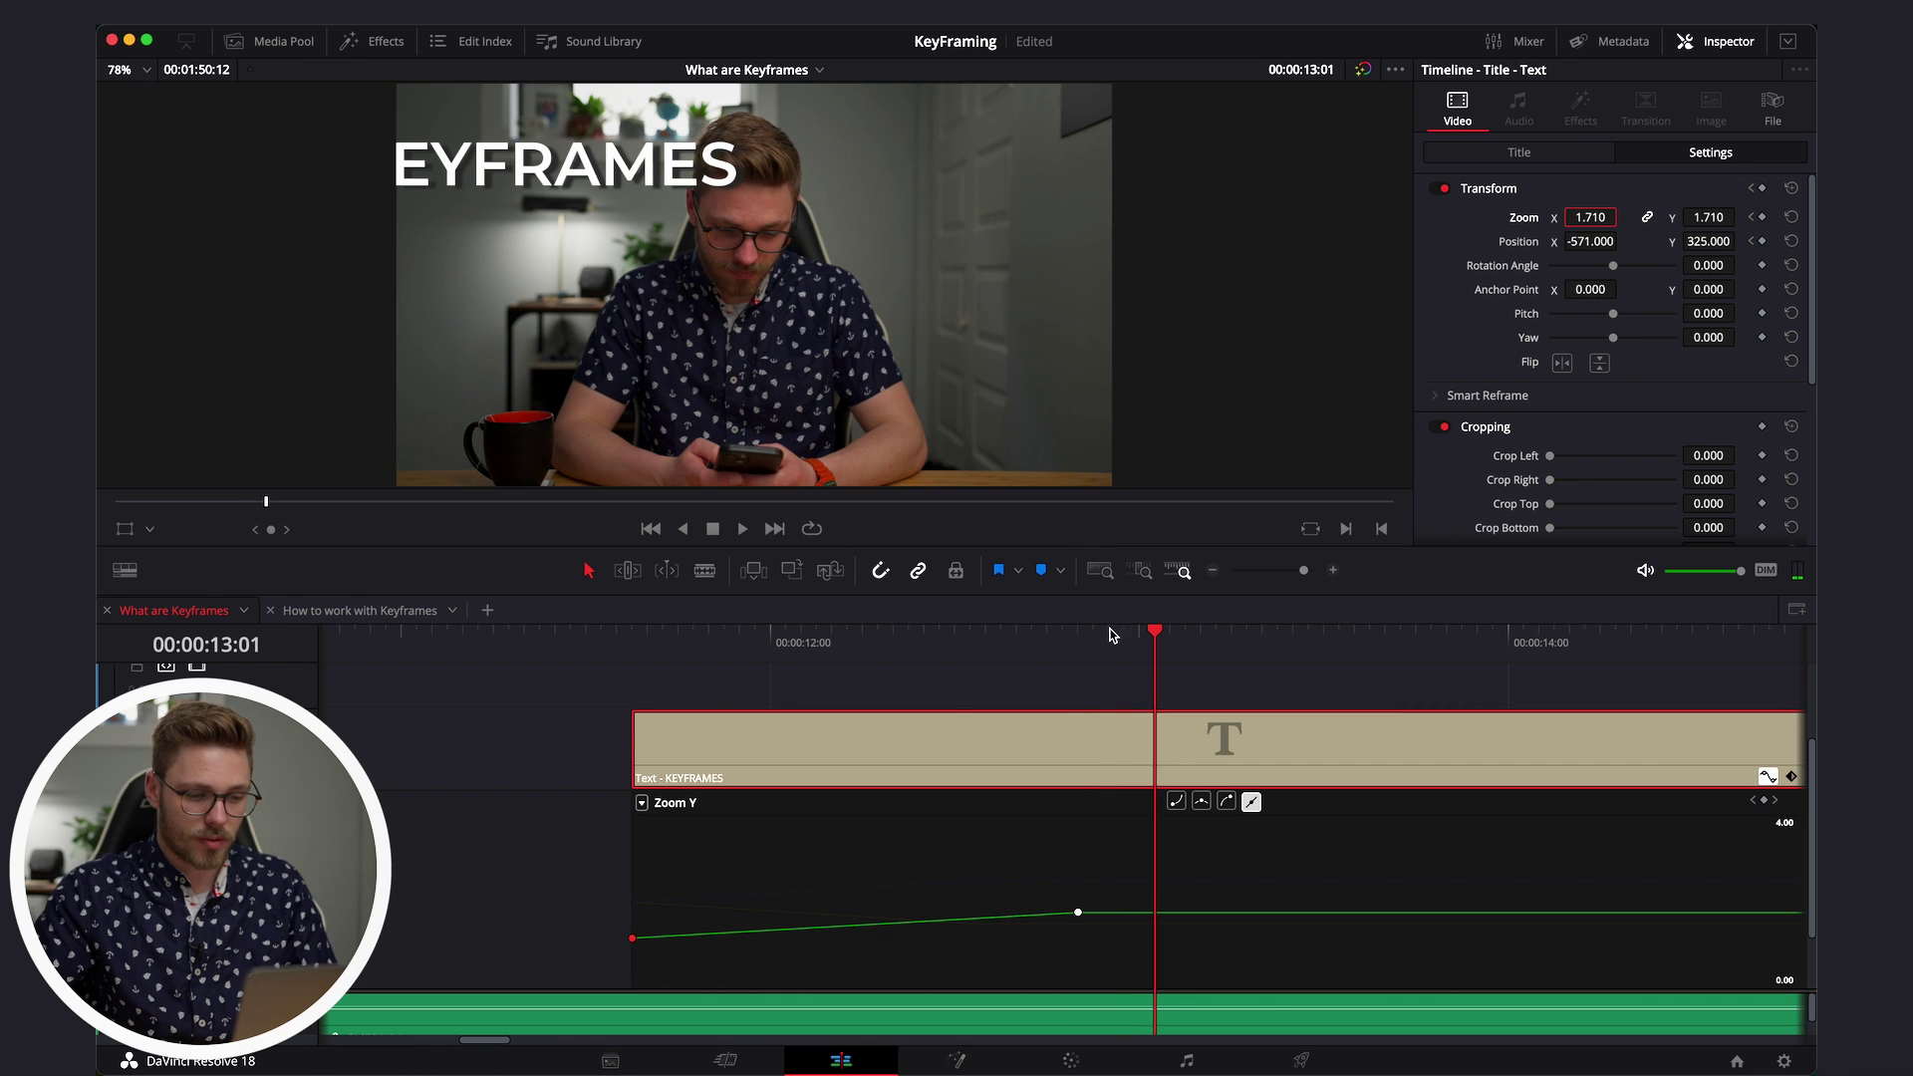
- Return to the 12:20 zoom keyframe, zoom the timeline in, and display the Zoom X curve
{"action": "left_click", "coordinate": [1078, 635]}
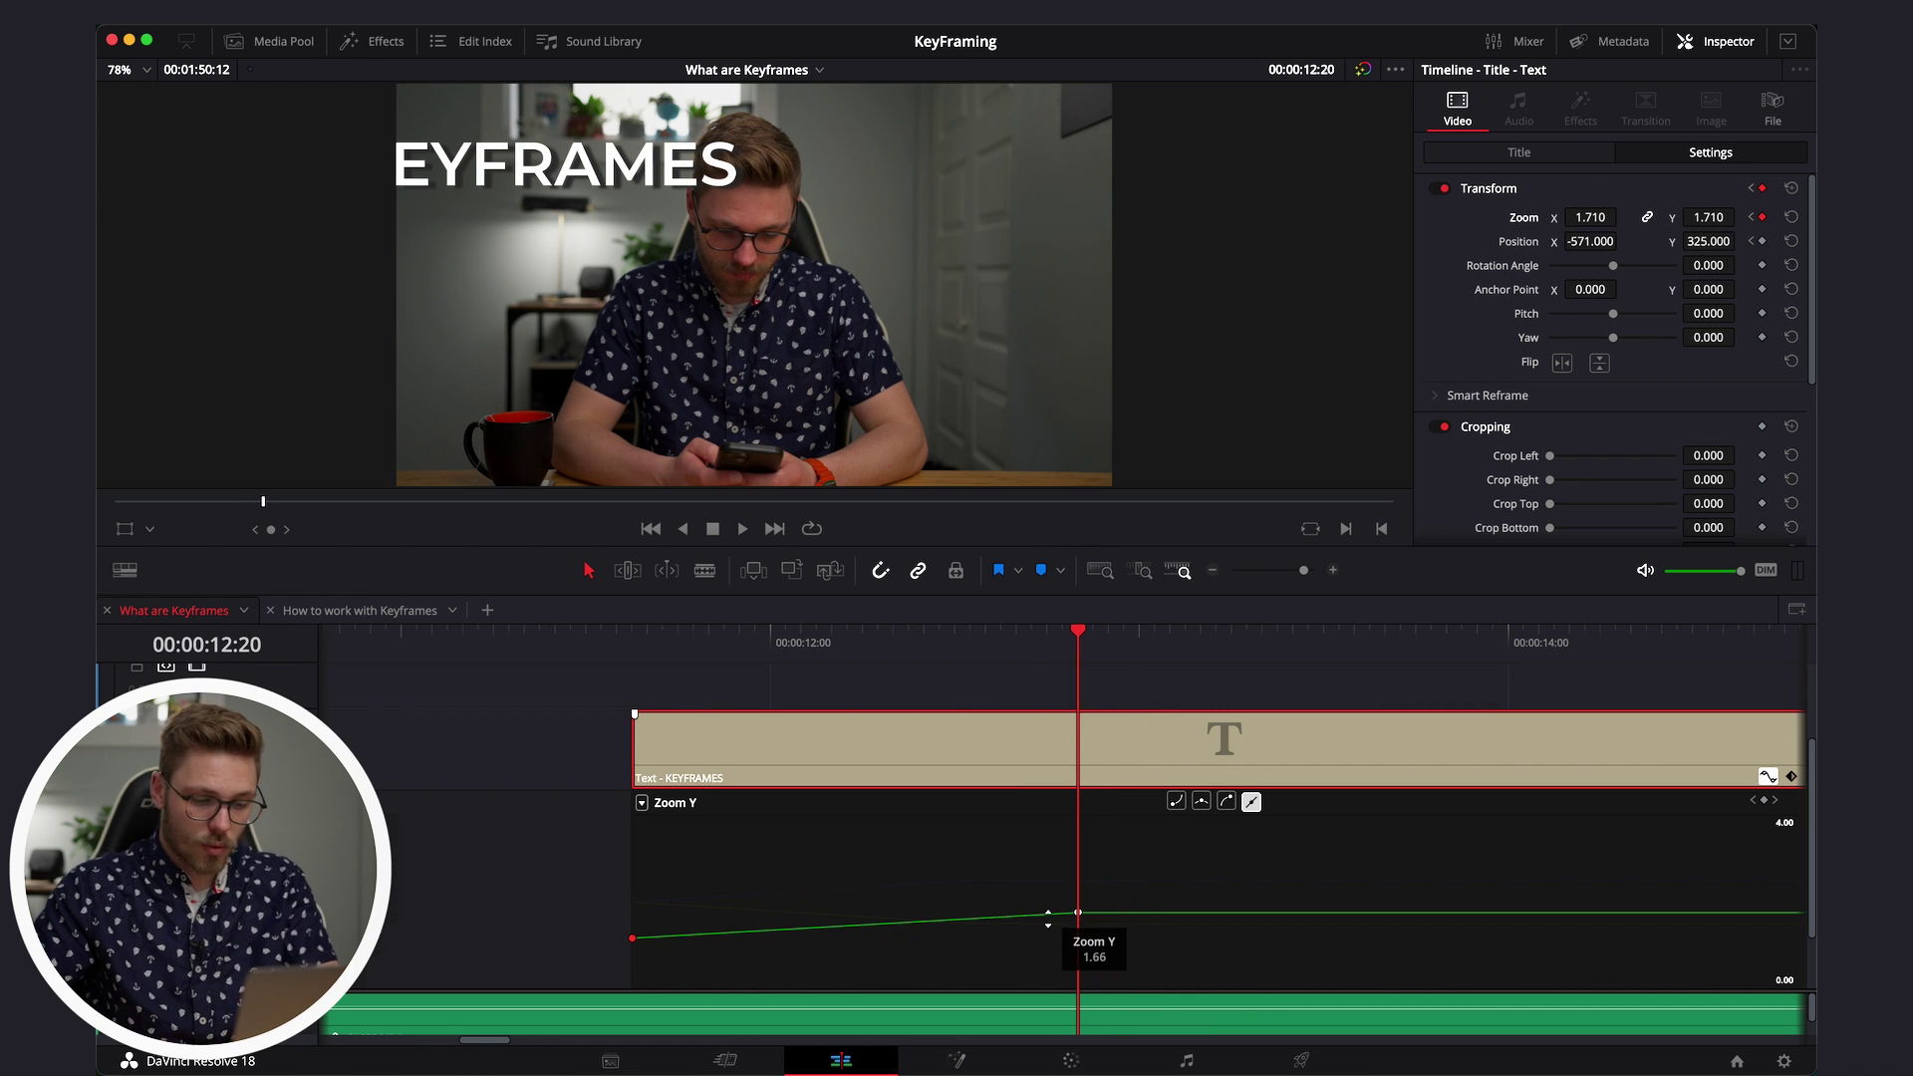
{"action": "key", "text": "super+equal"}
{"action": "left_click", "coordinate": [1036, 883]}
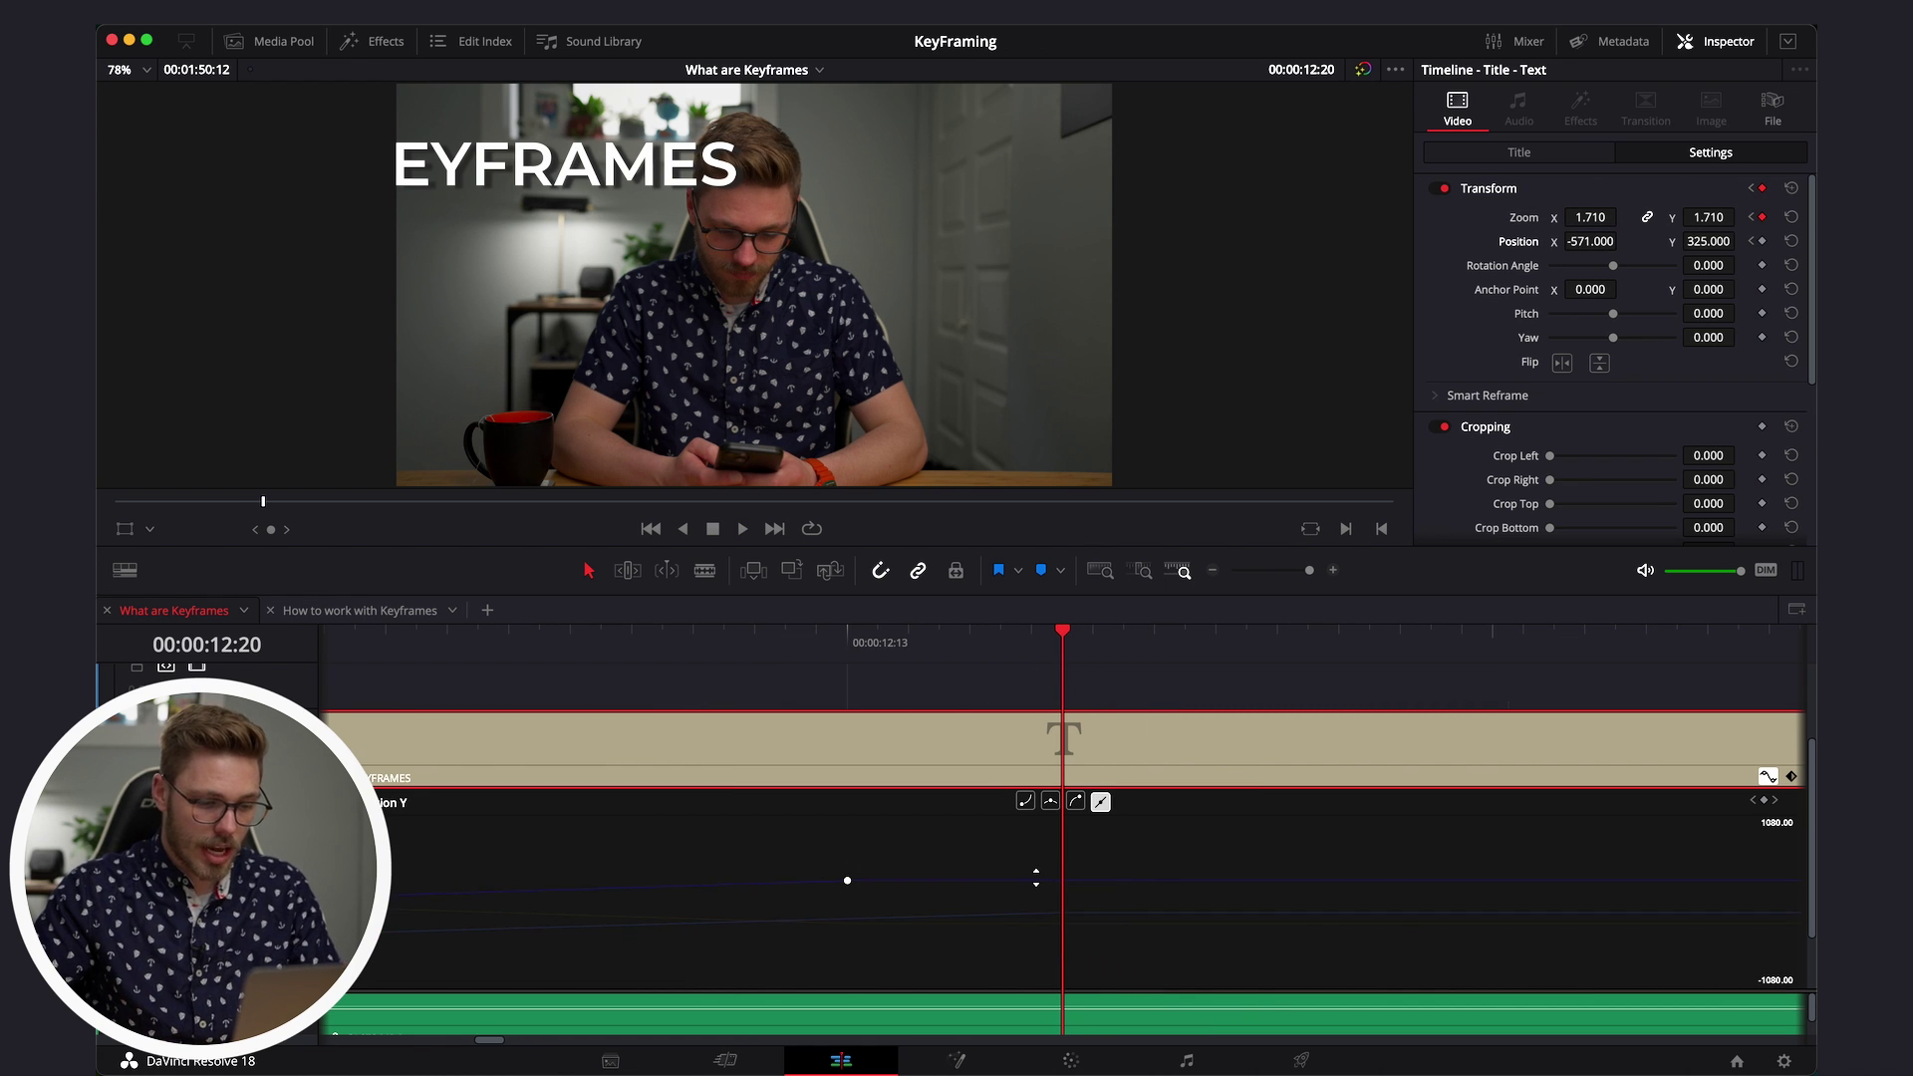
{"action": "left_click", "coordinate": [1091, 915]}
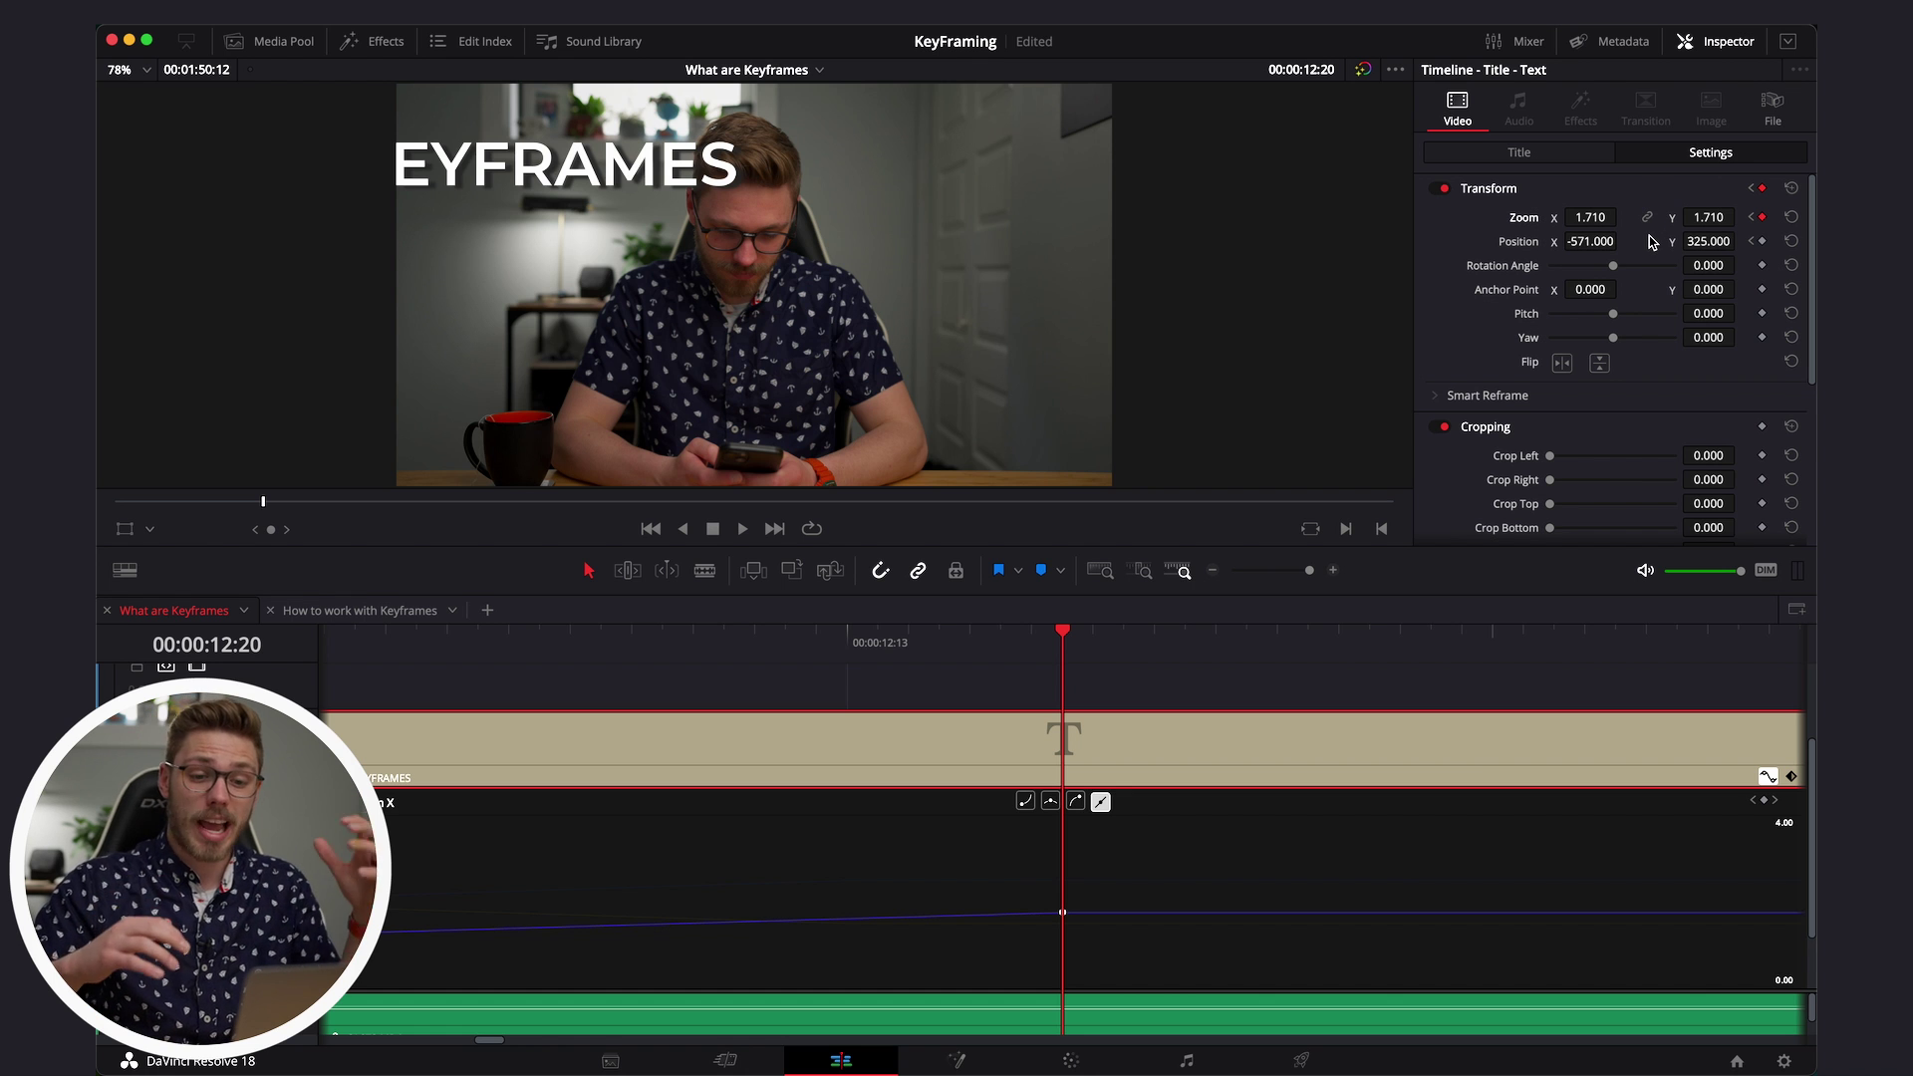
{"action": "left_click", "coordinate": [1648, 216]}
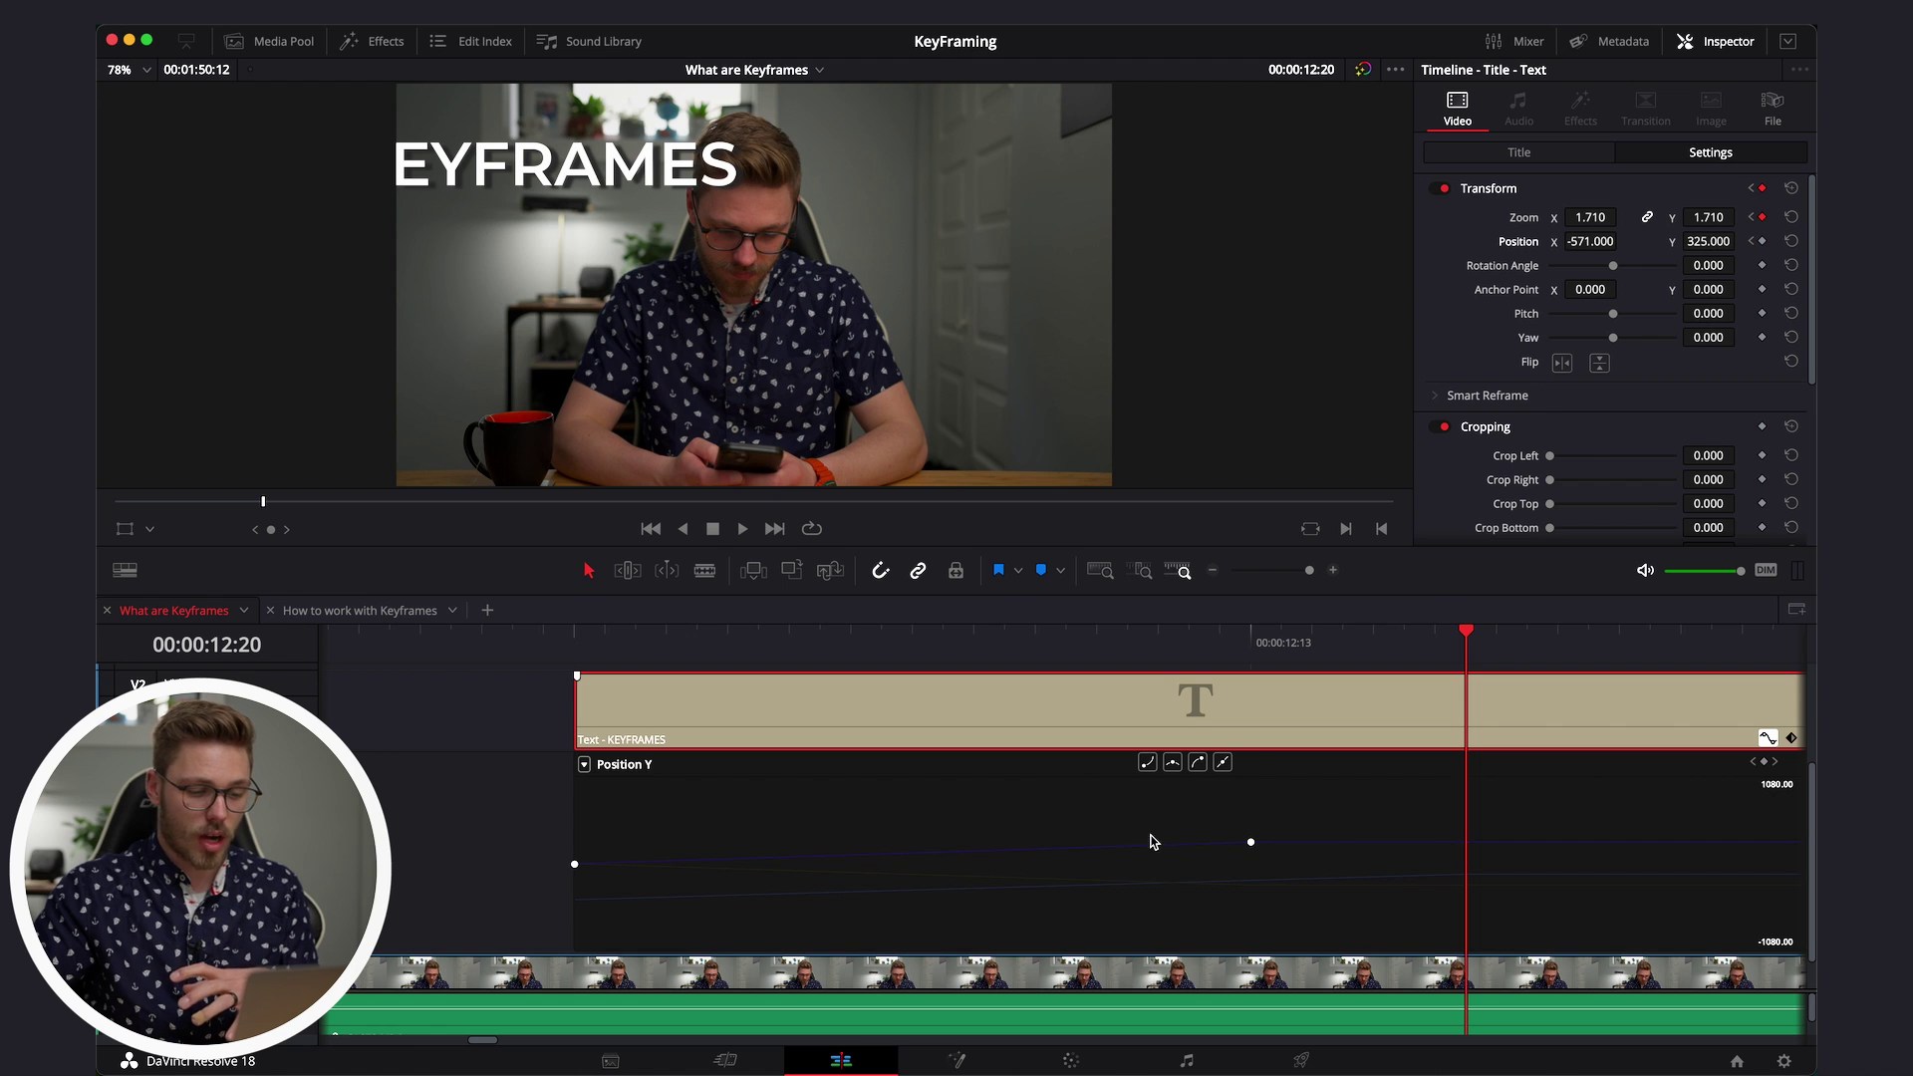
{"action": "mouse_move", "coordinate": [1160, 845]}
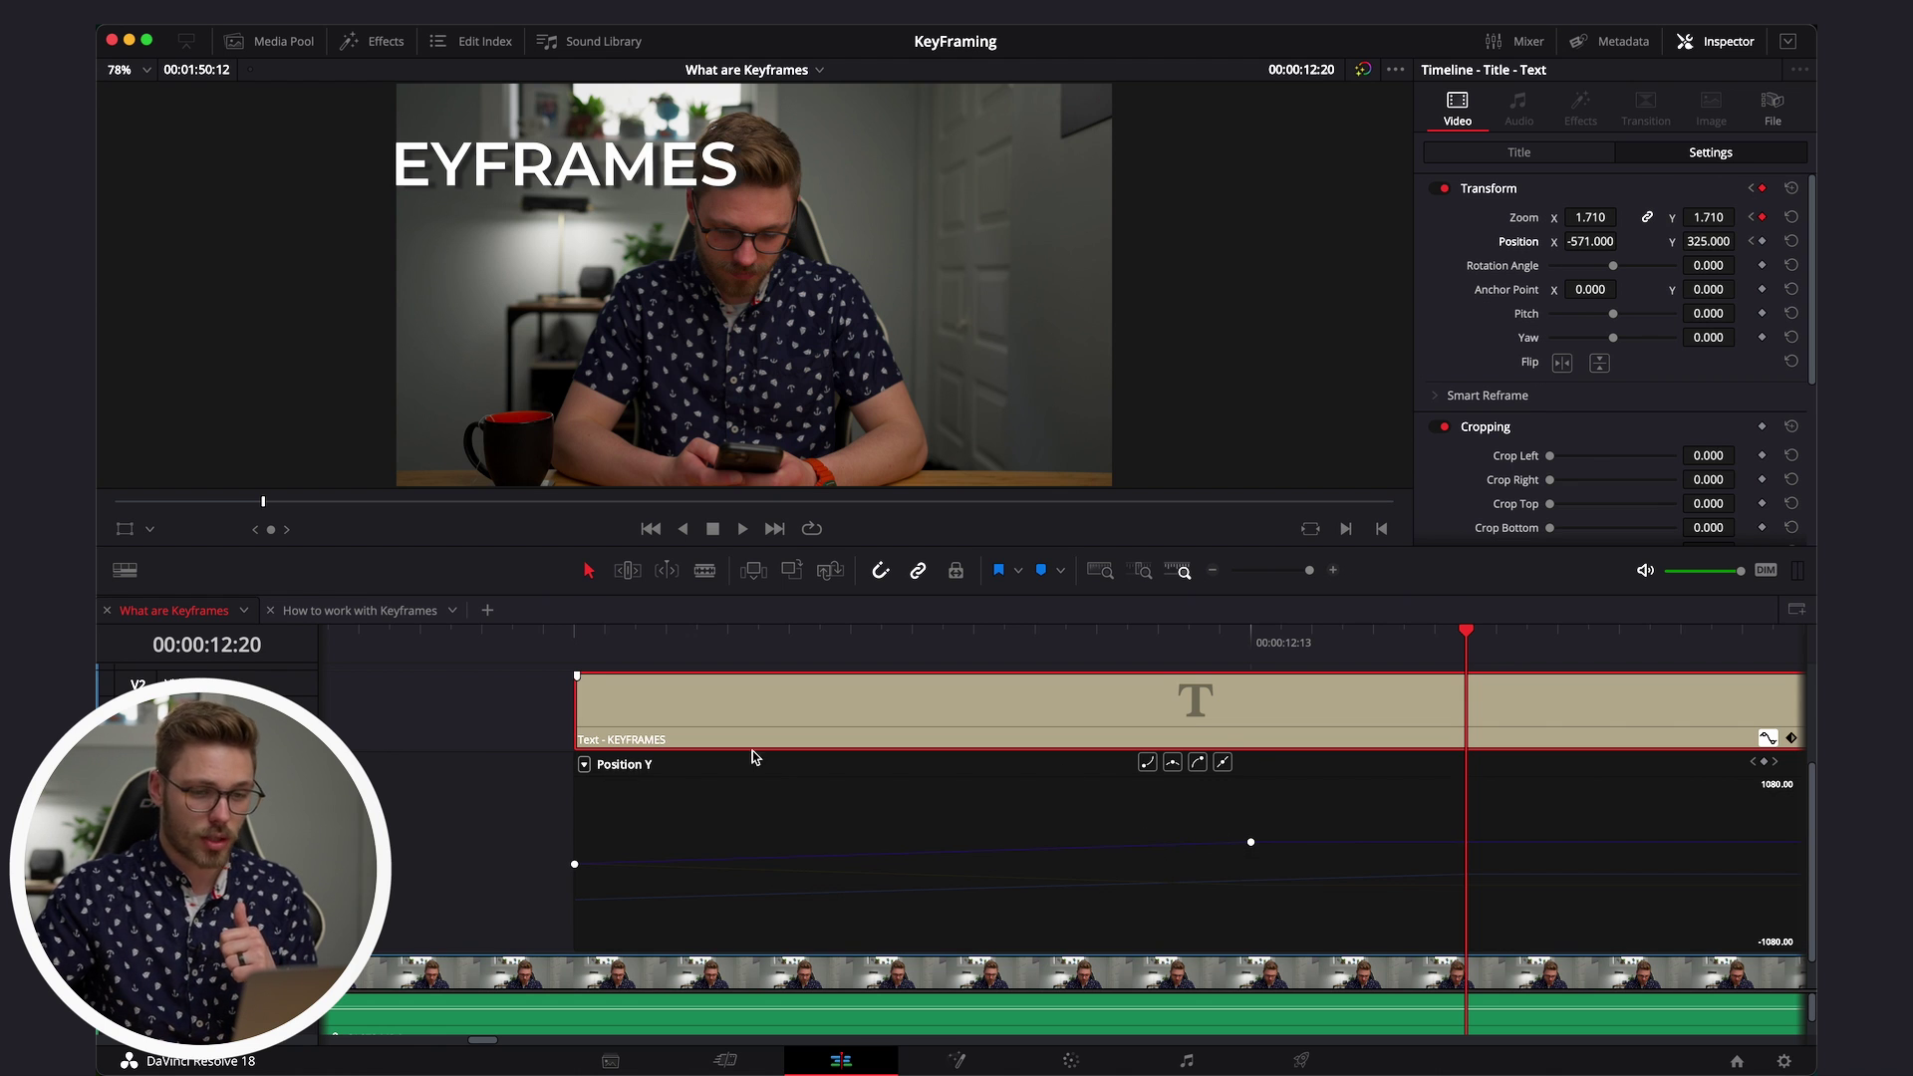
{"action": "left_click", "coordinate": [1791, 217]}
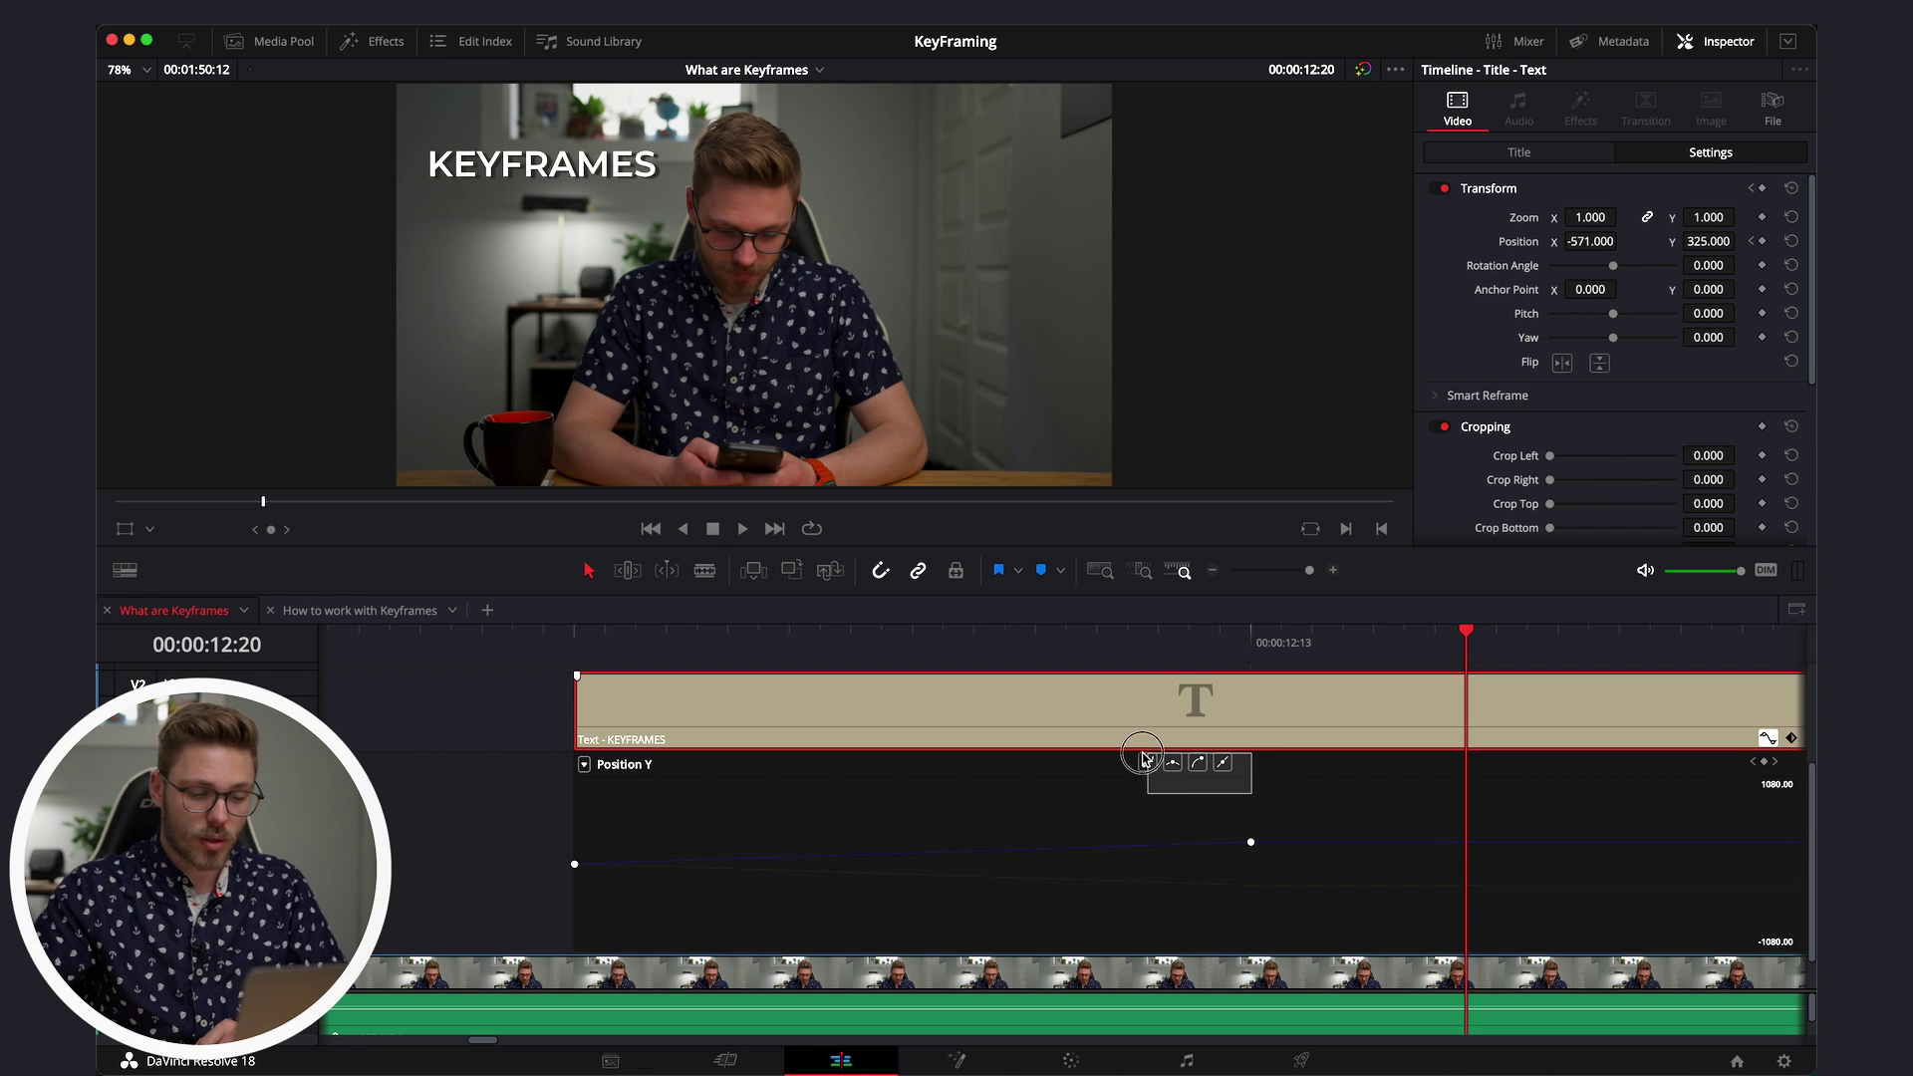
- Reset the title's Zoom to 1.000 in the Inspector's Transform section
{"action": "mouse_move", "coordinate": [1251, 845]}
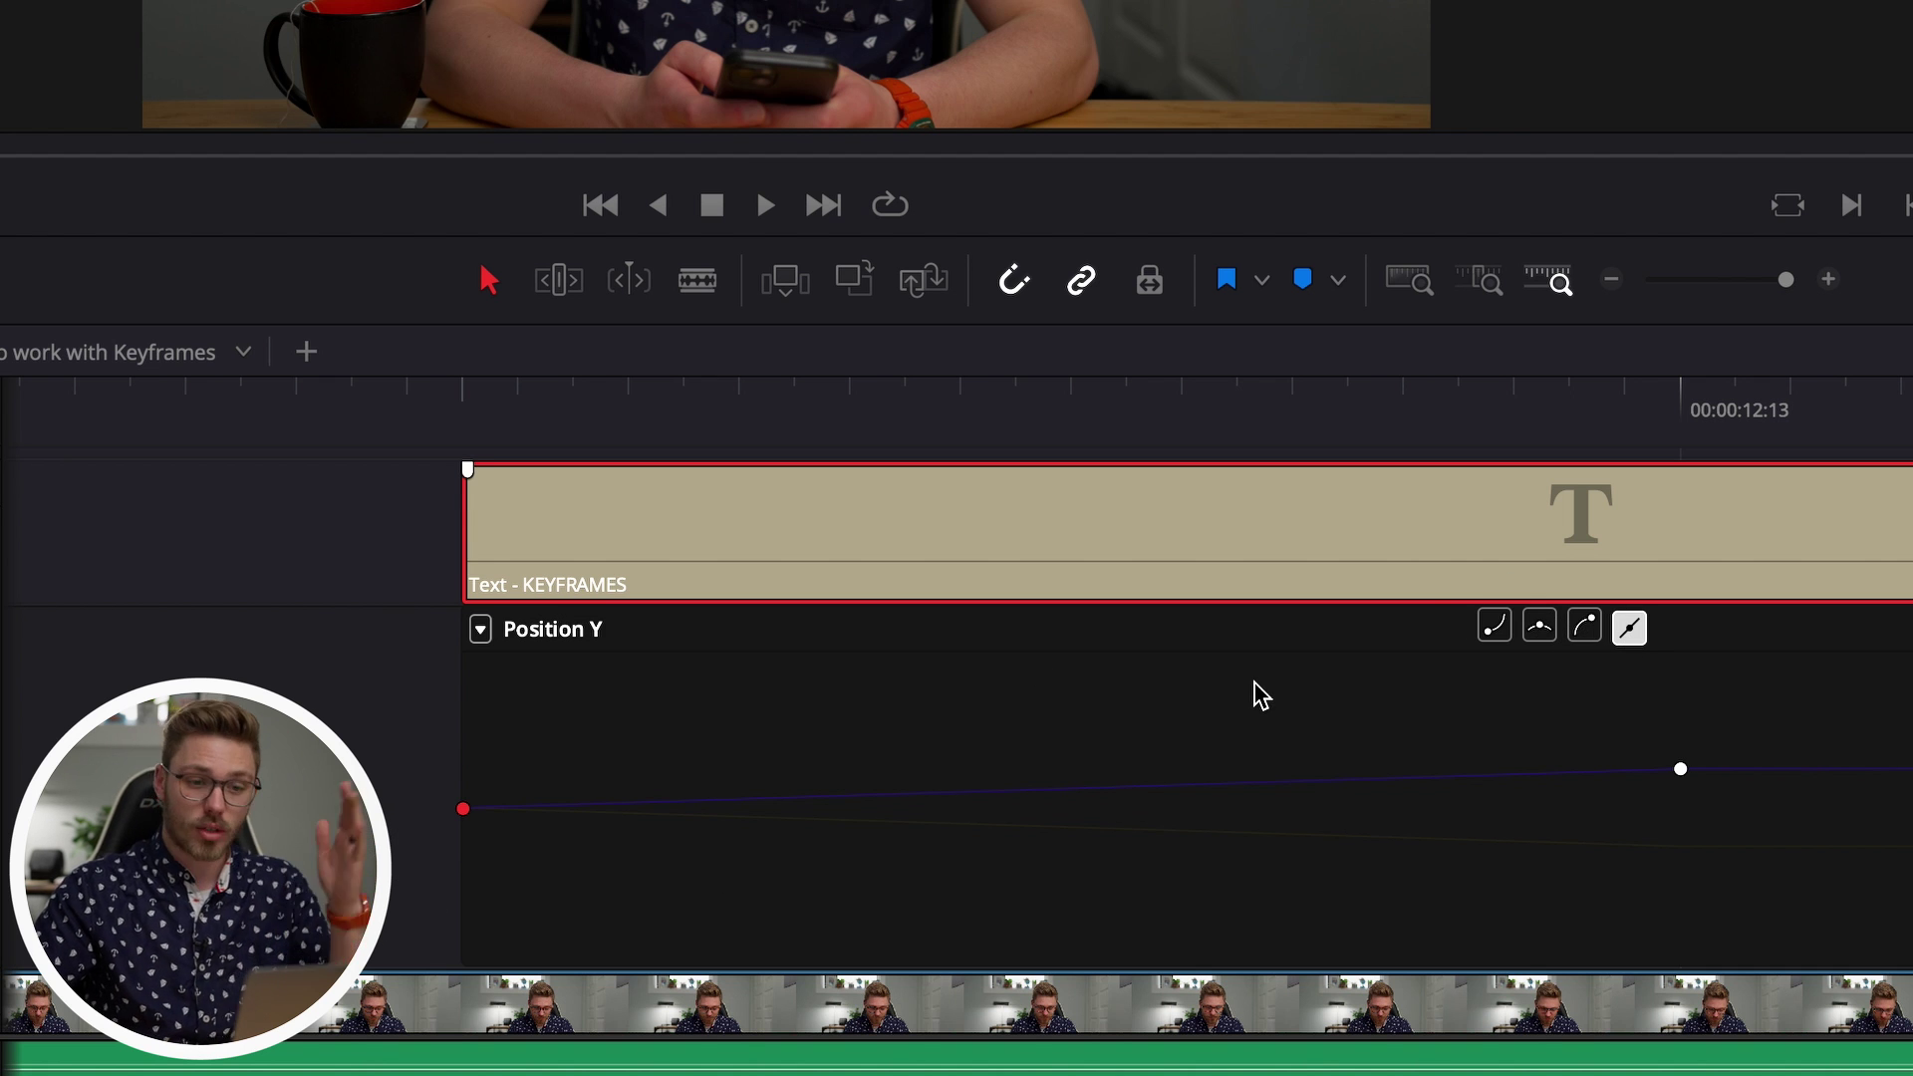
- Apply eased interpolation to the Position Y curve and set the end keyframe to 331.2
{"action": "left_click", "coordinate": [1494, 626]}
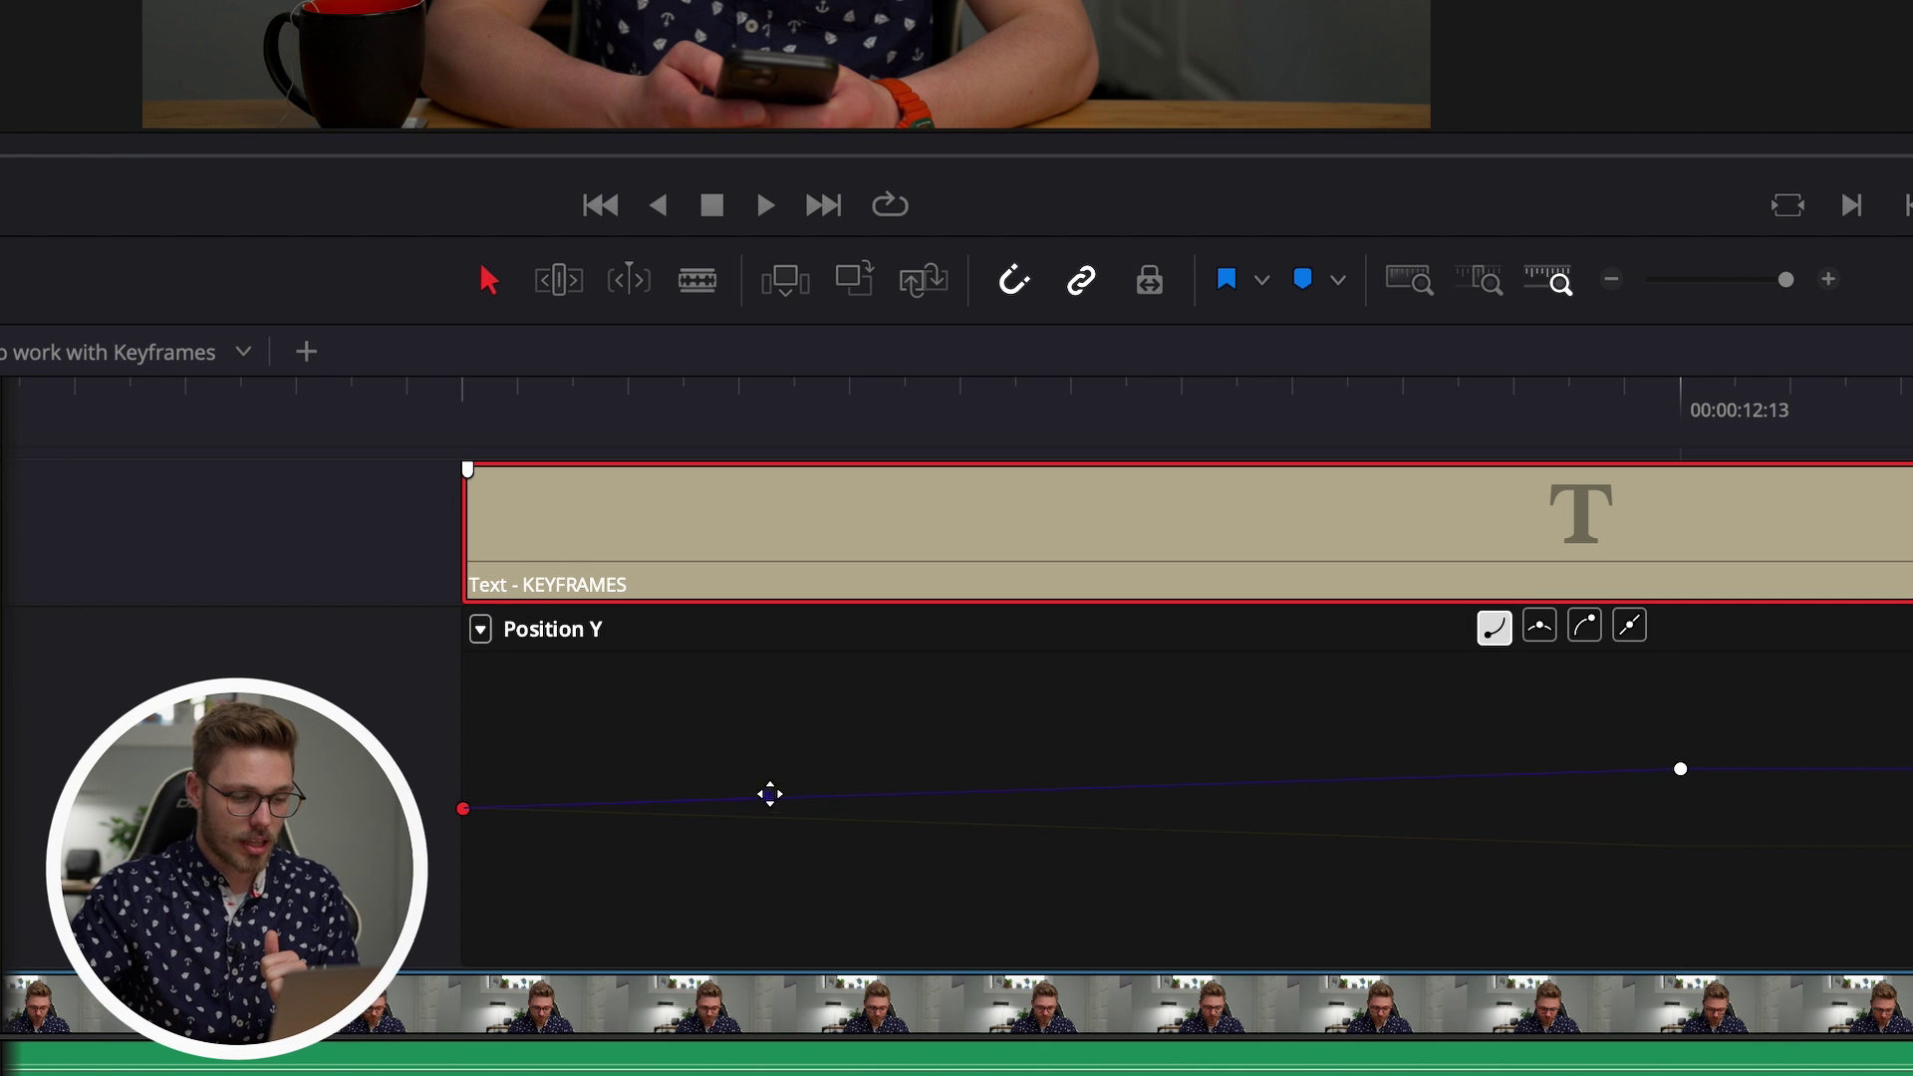
{"action": "key", "text": "ctrl+equal"}
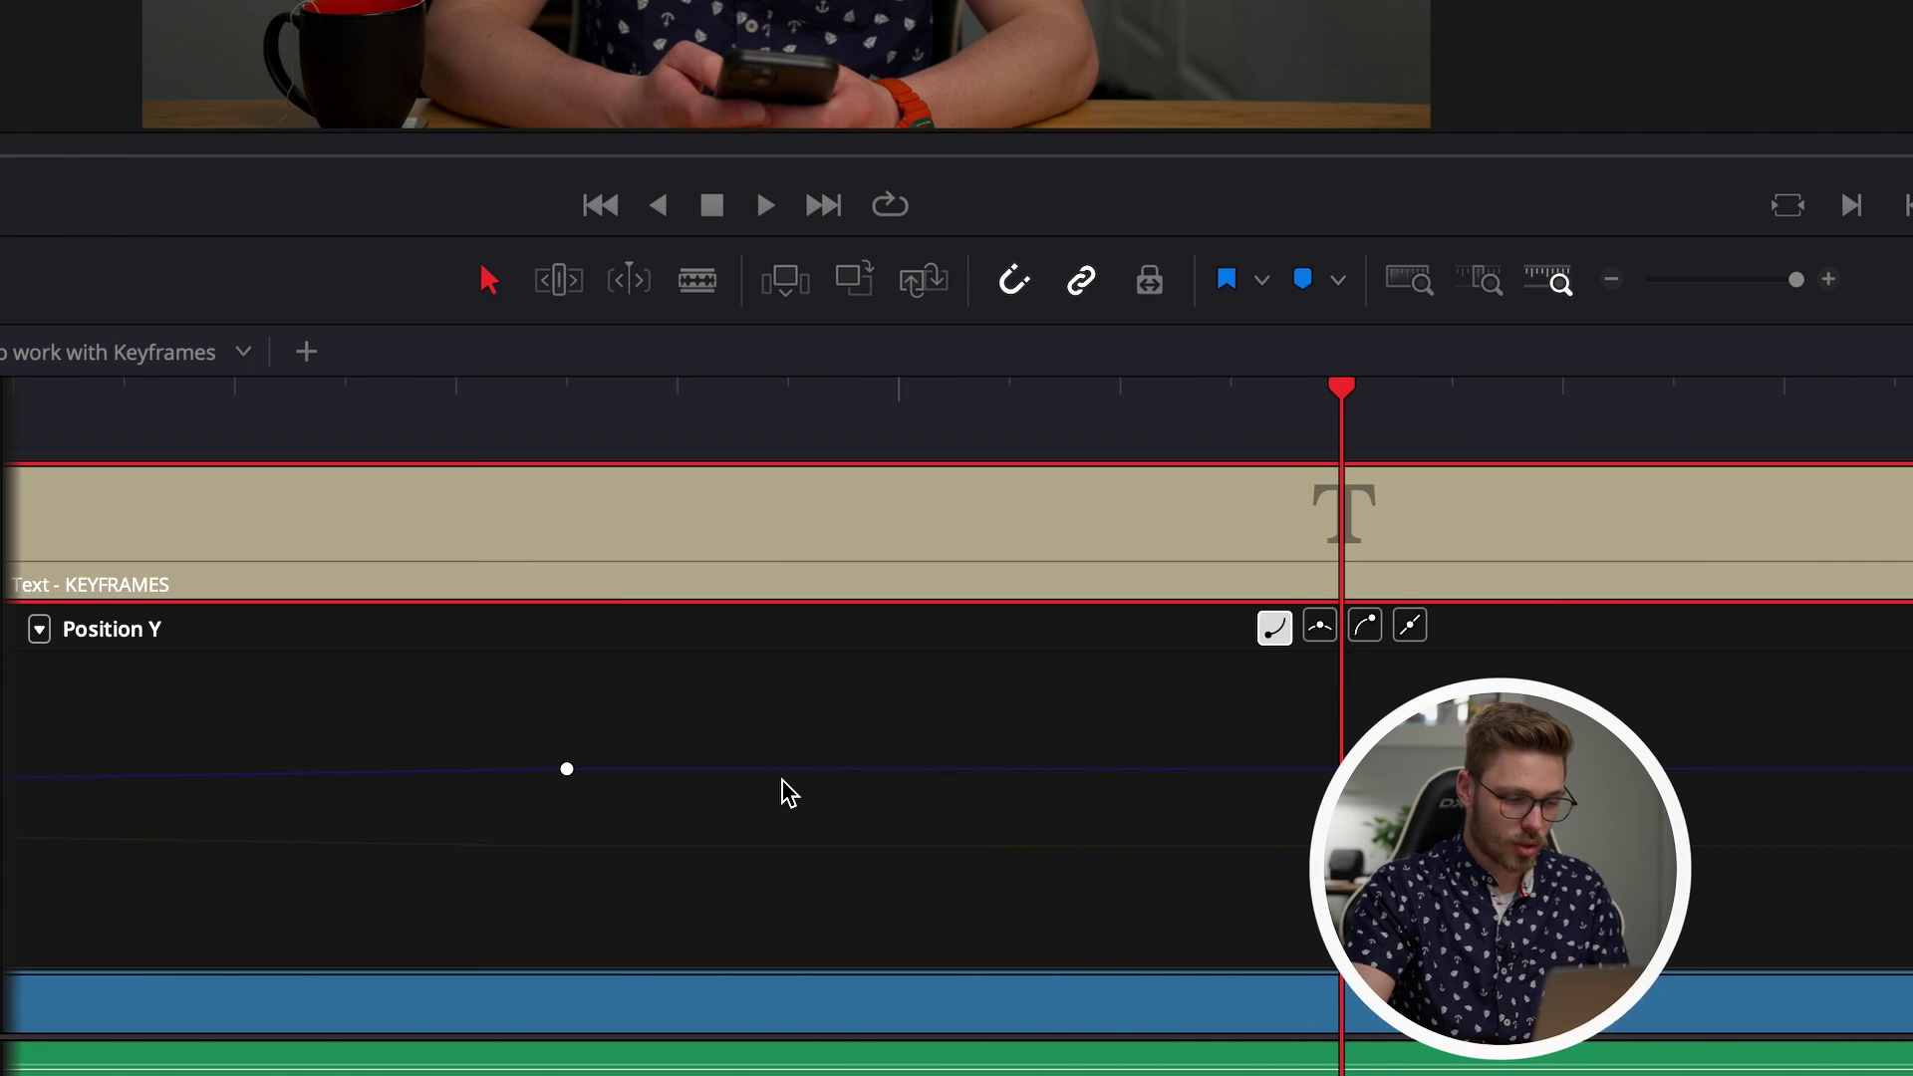
{"action": "key", "text": "Home"}
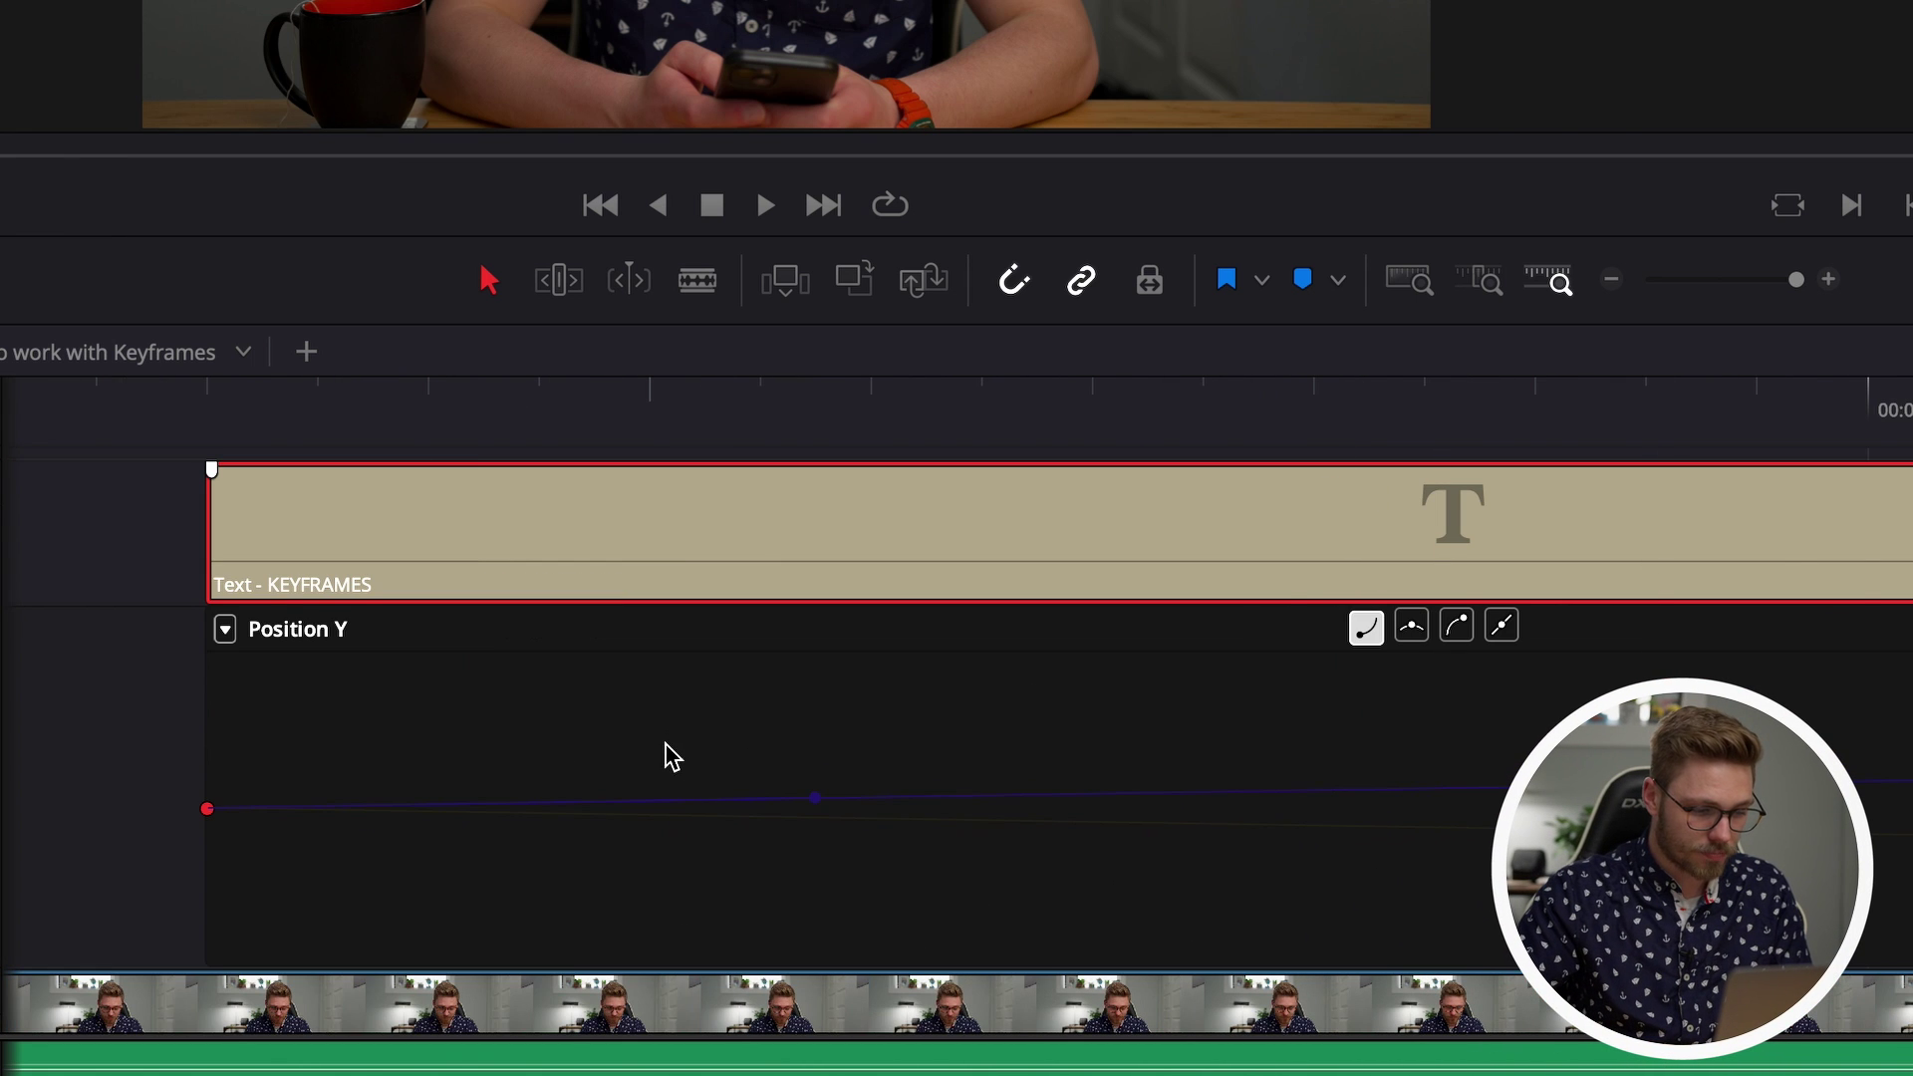
{"action": "left_click", "coordinate": [206, 809]}
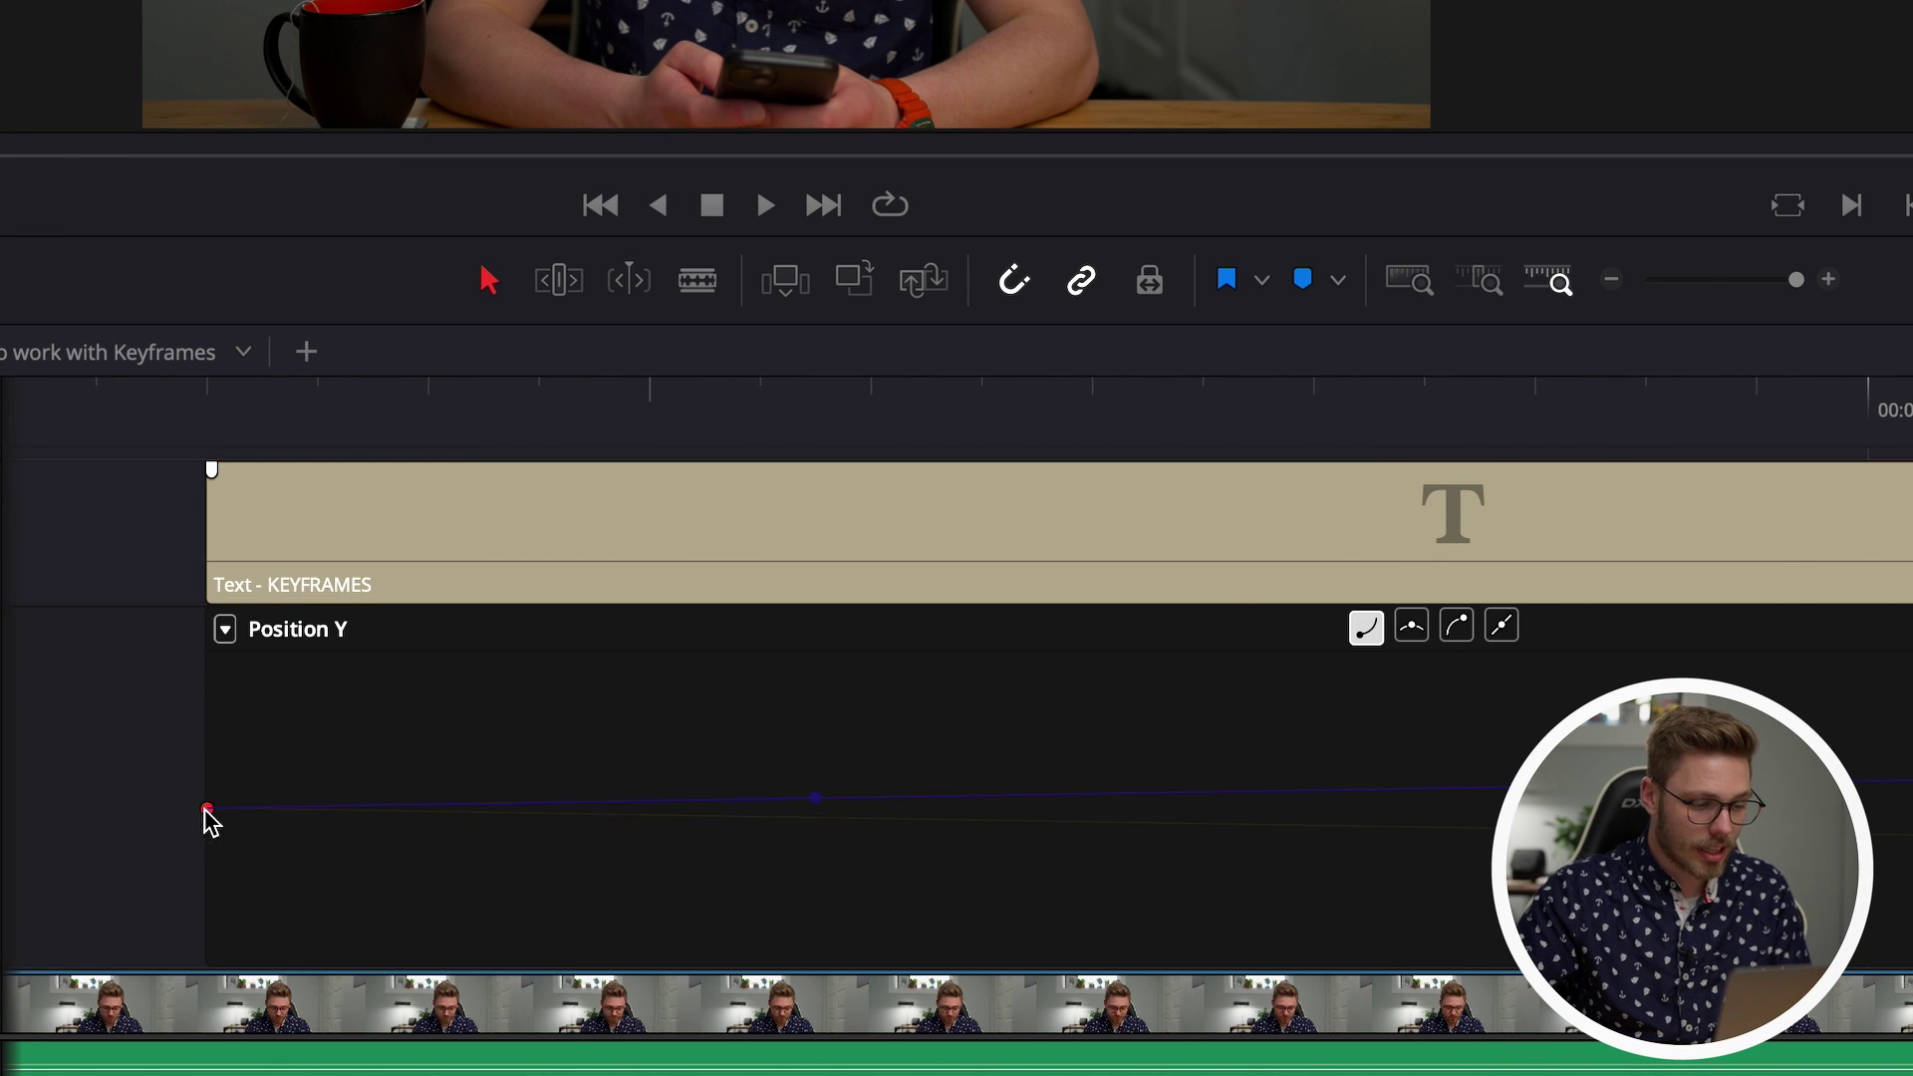
{"action": "left_click", "coordinate": [811, 798]}
{"action": "left_click_drag", "start_coordinate": [849, 812], "coordinate": [886, 825]}
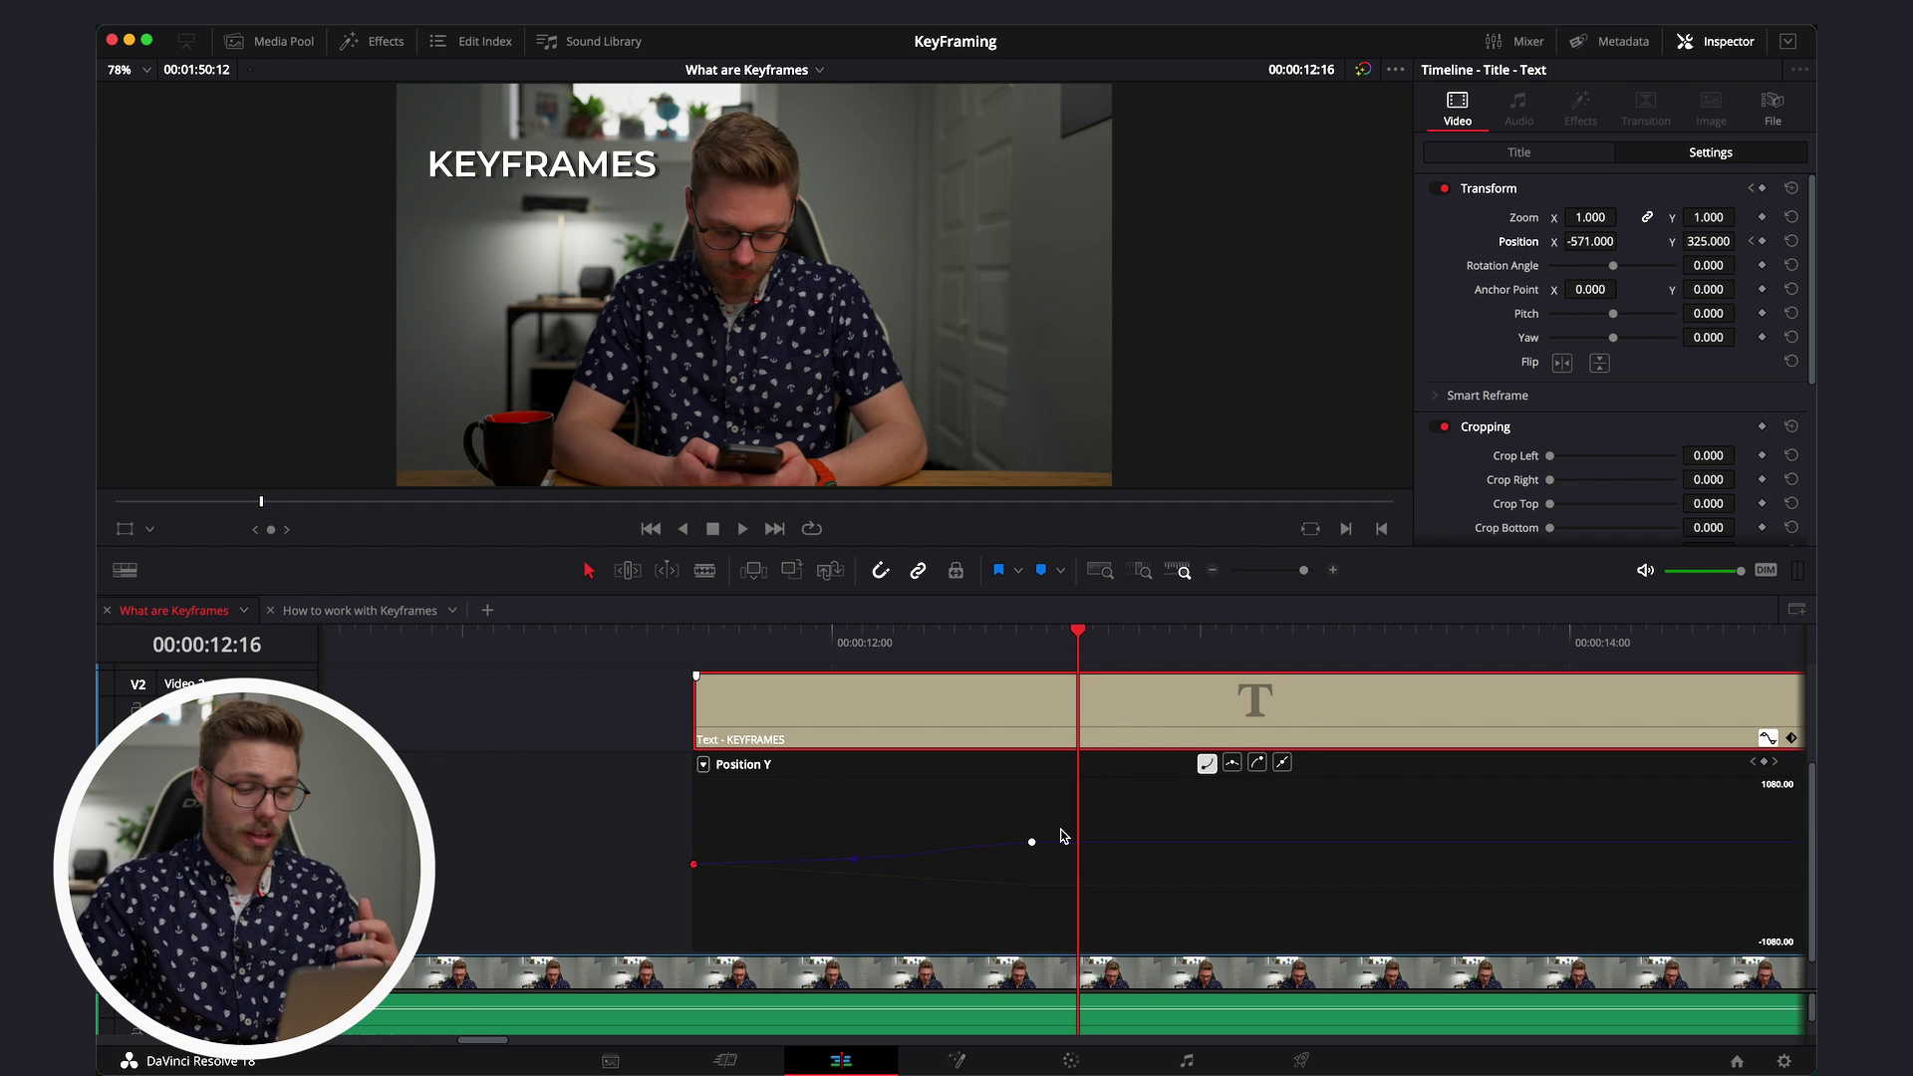
{"action": "left_click_drag", "start_coordinate": [1031, 843], "coordinate": [1032, 841]}
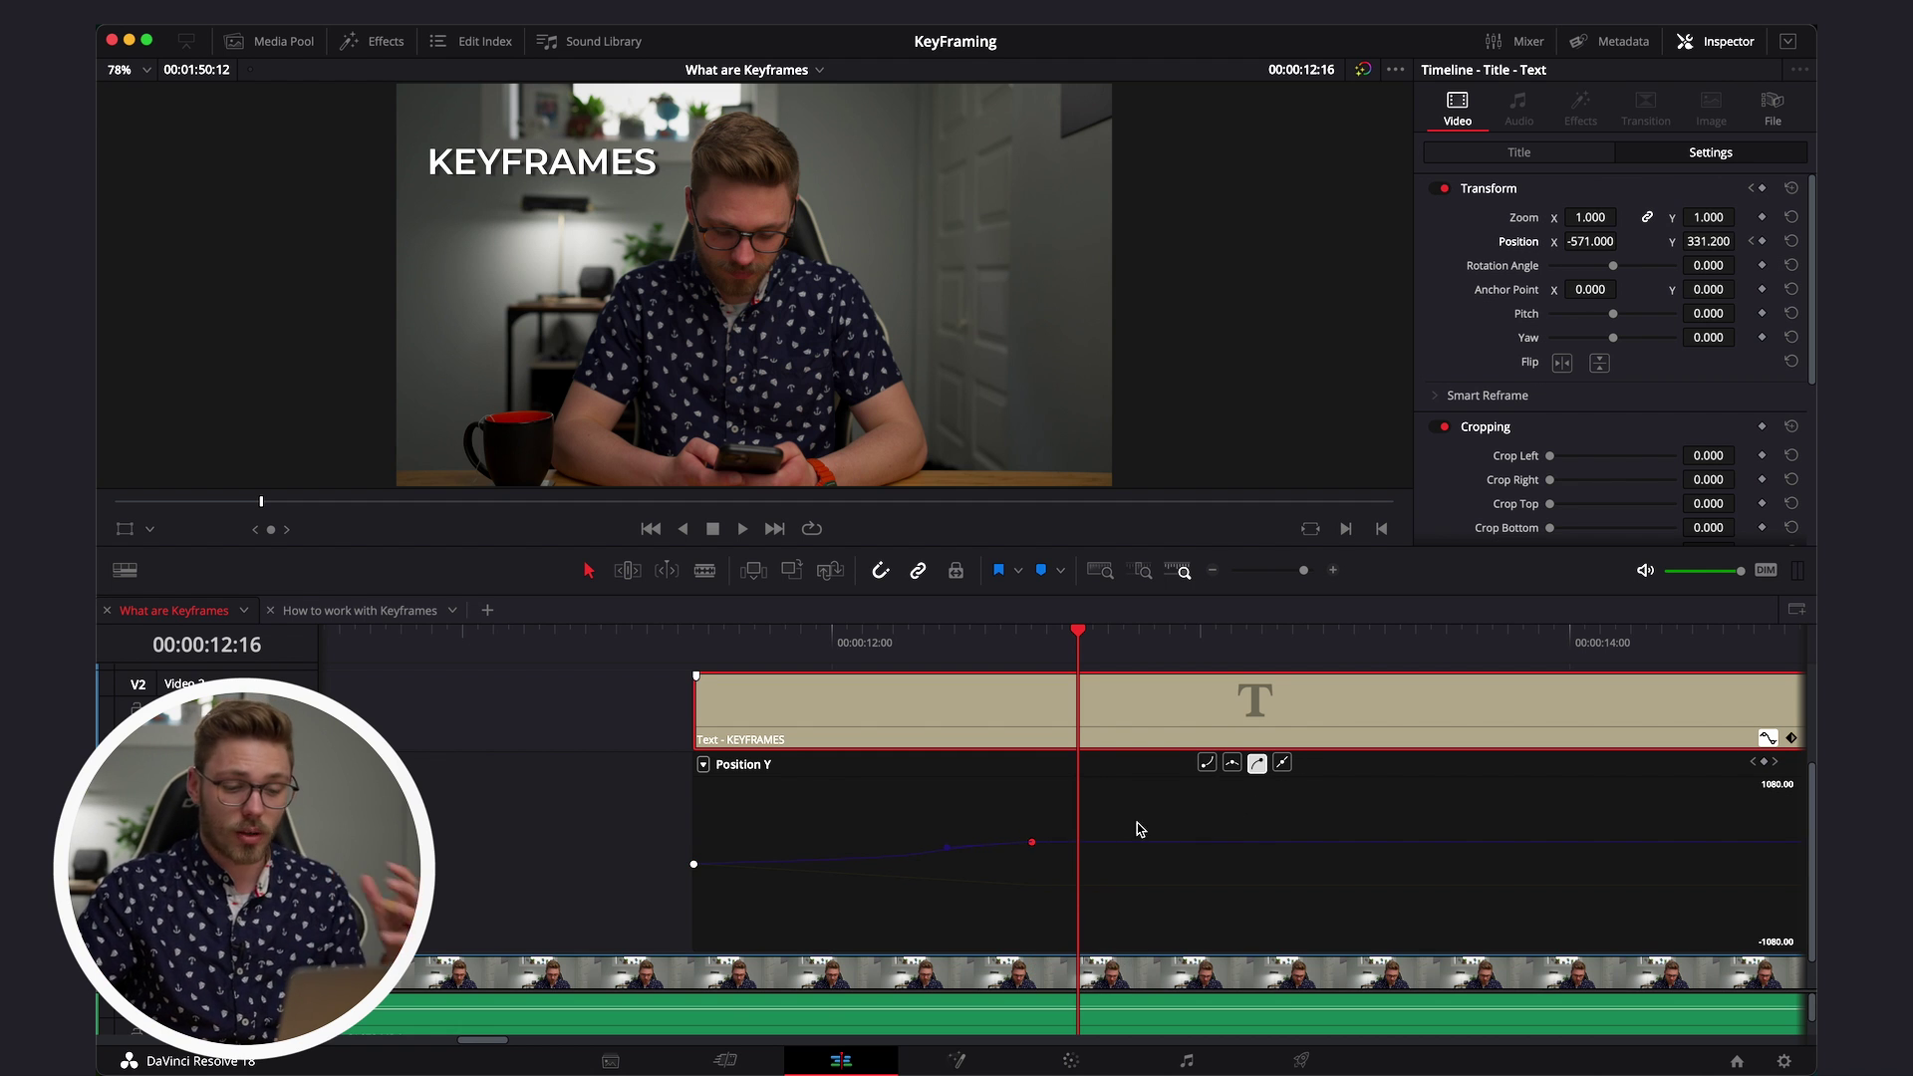
- Change the end keyframe's easing shape and reselect the two Position Y keyframes
{"action": "left_click", "coordinate": [1282, 764]}
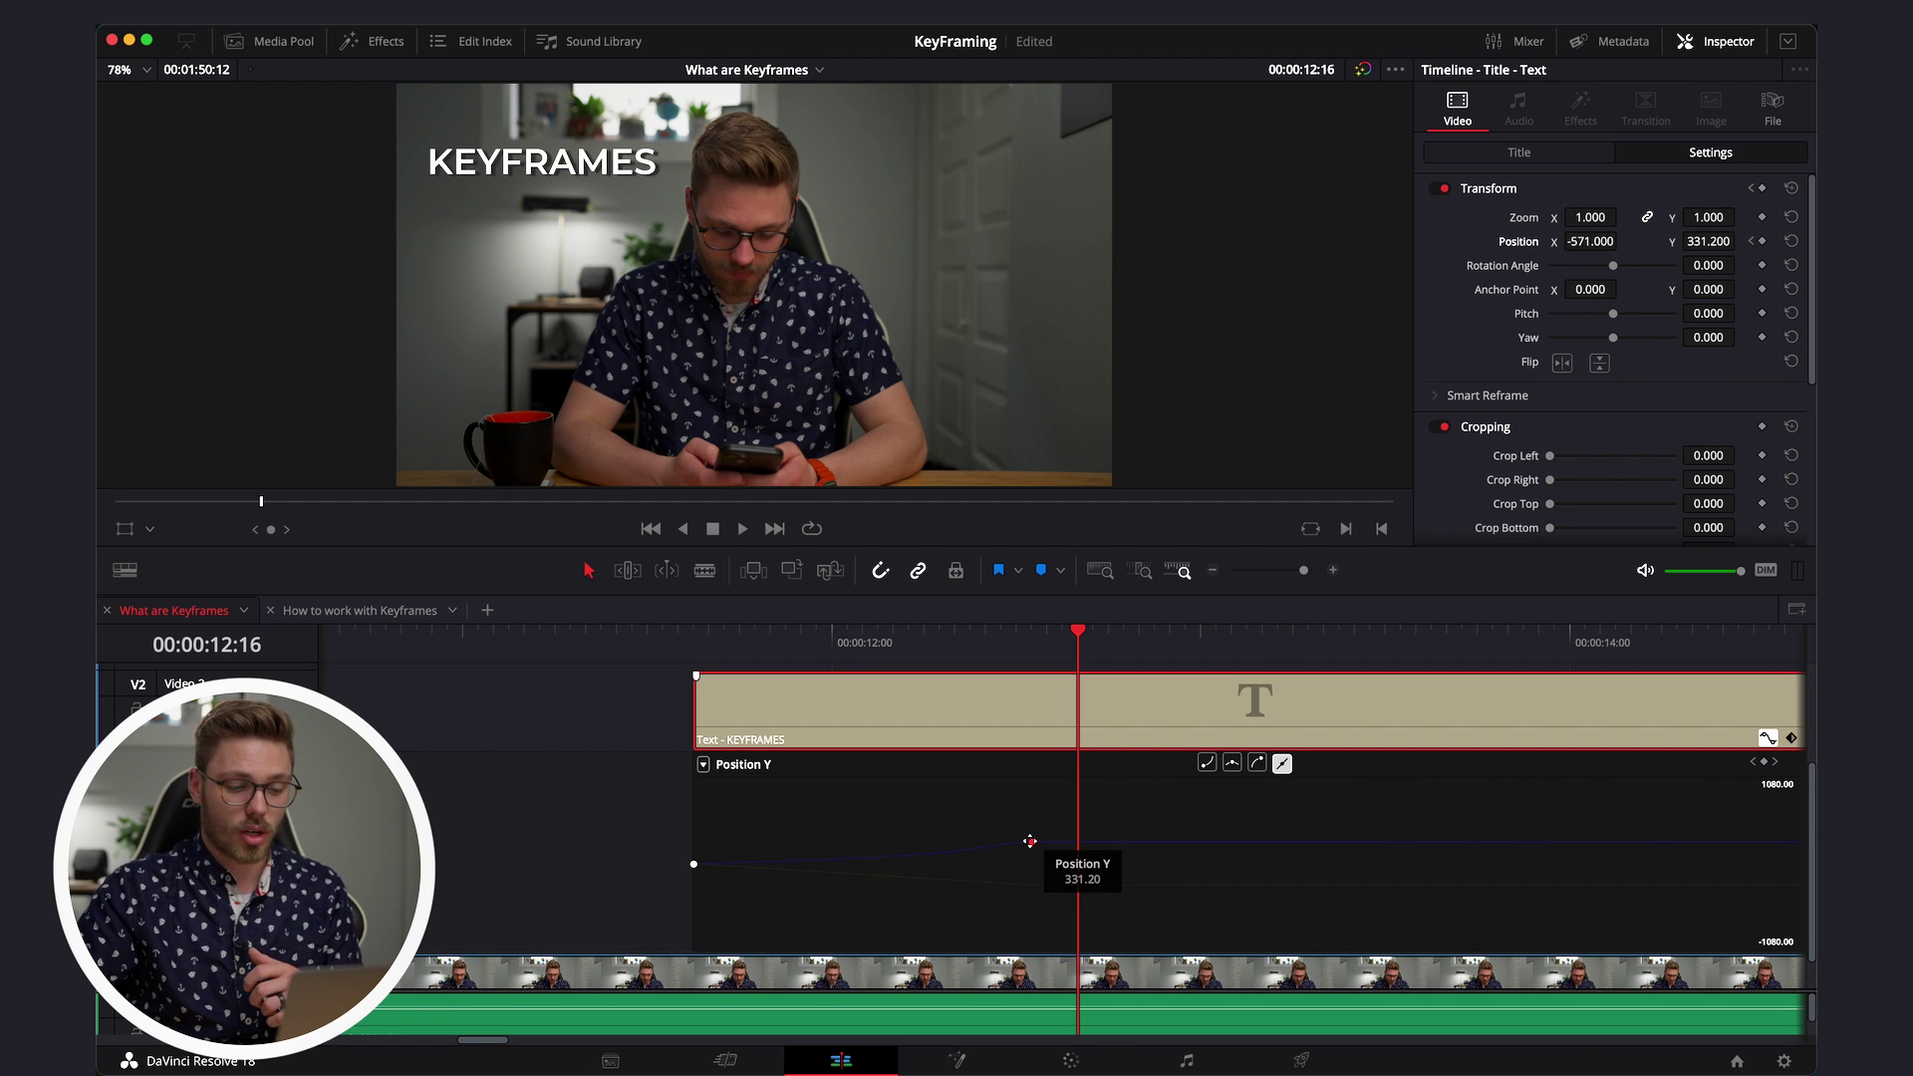
{"action": "left_click", "coordinate": [694, 864]}
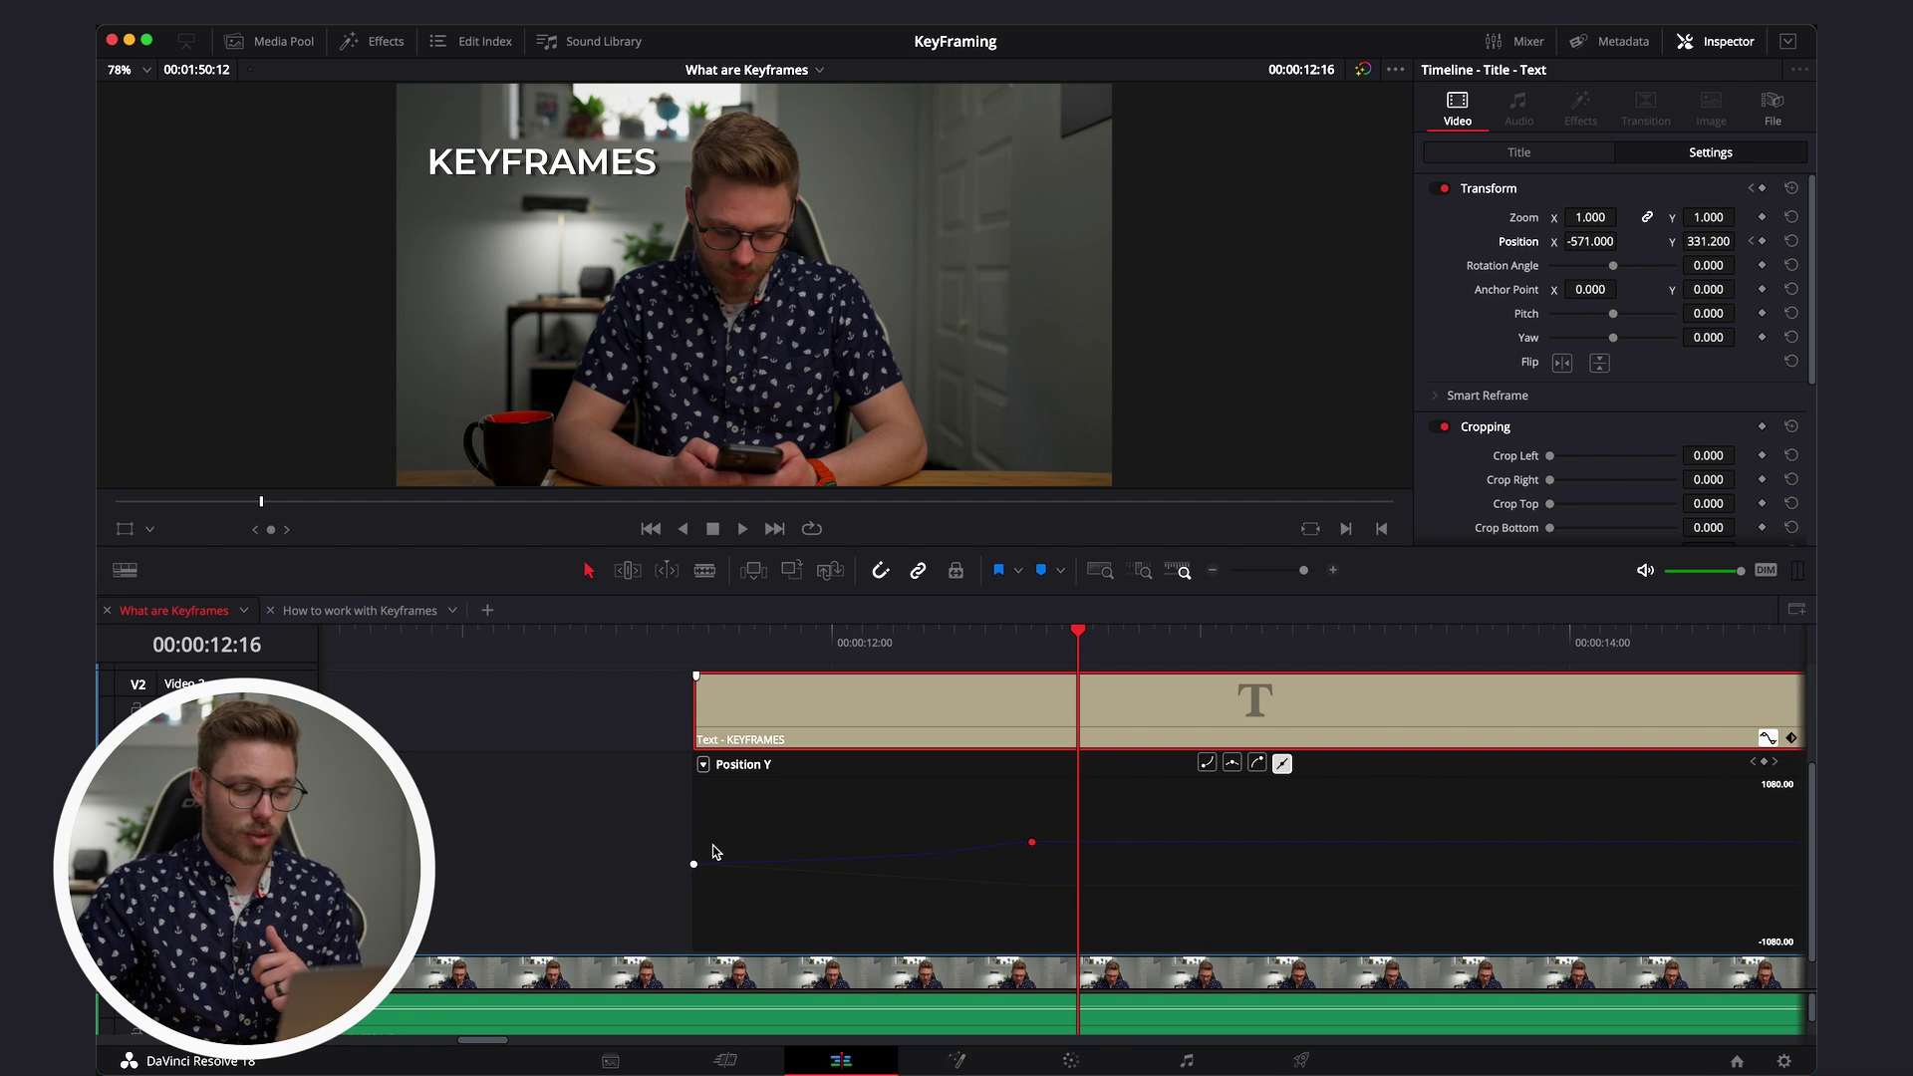
{"action": "left_click", "coordinate": [1030, 840]}
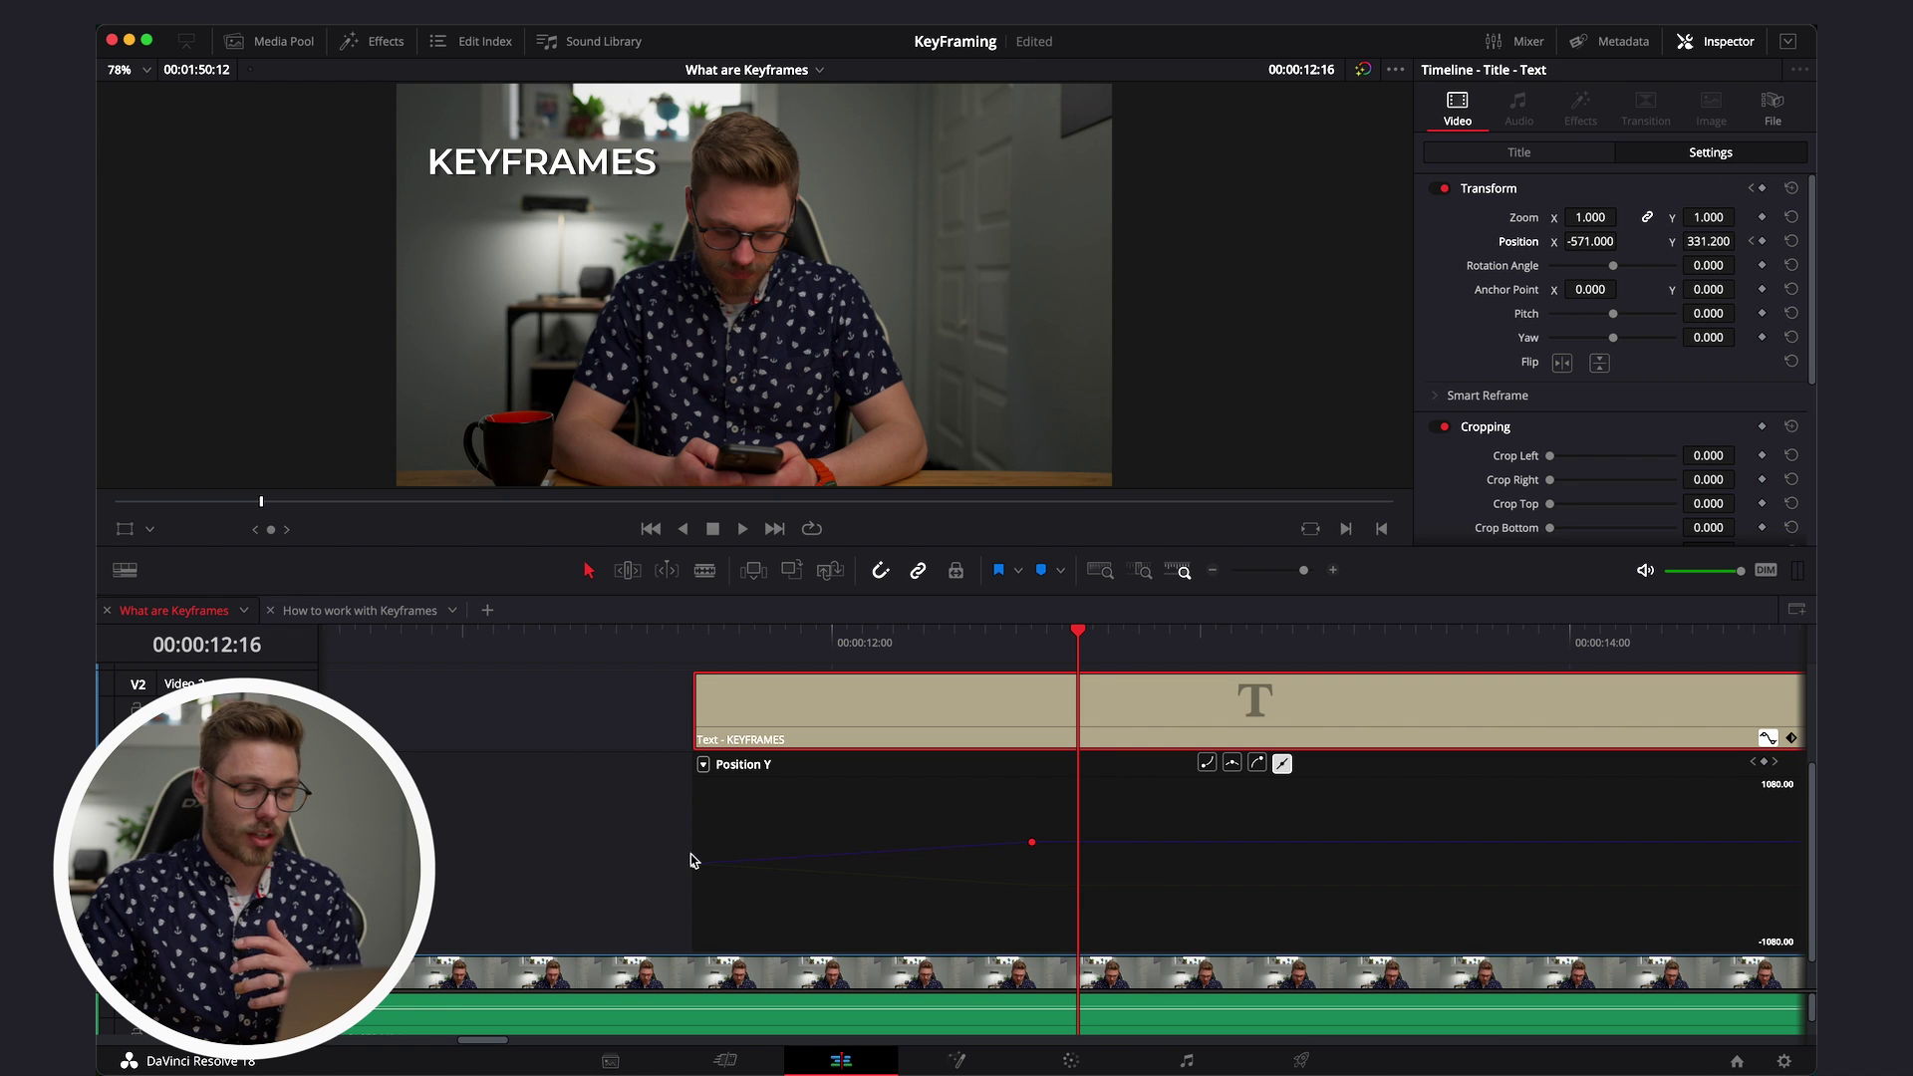
{"action": "left_click", "coordinate": [694, 865]}
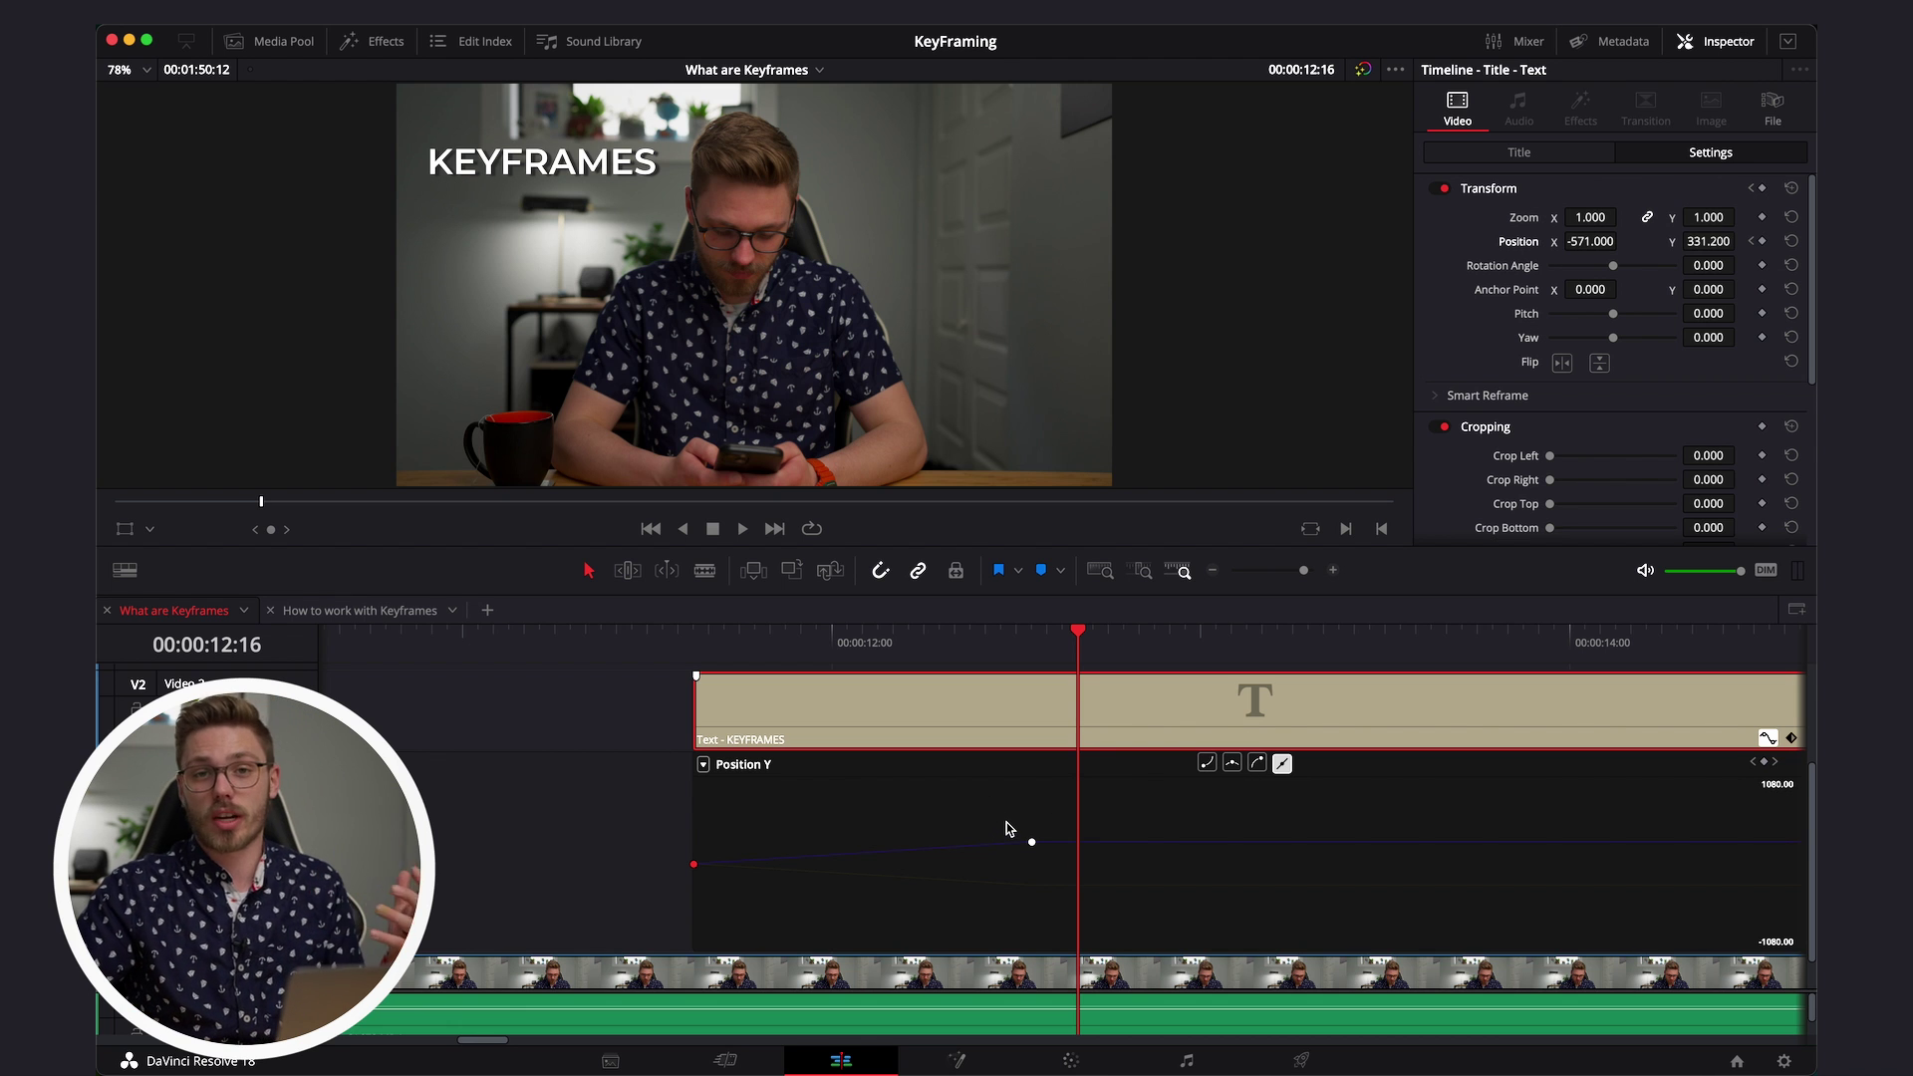
- Open the How to work with Keyframes timeline, fit it to view, and preview the three titles
{"action": "left_click", "coordinate": [368, 611]}
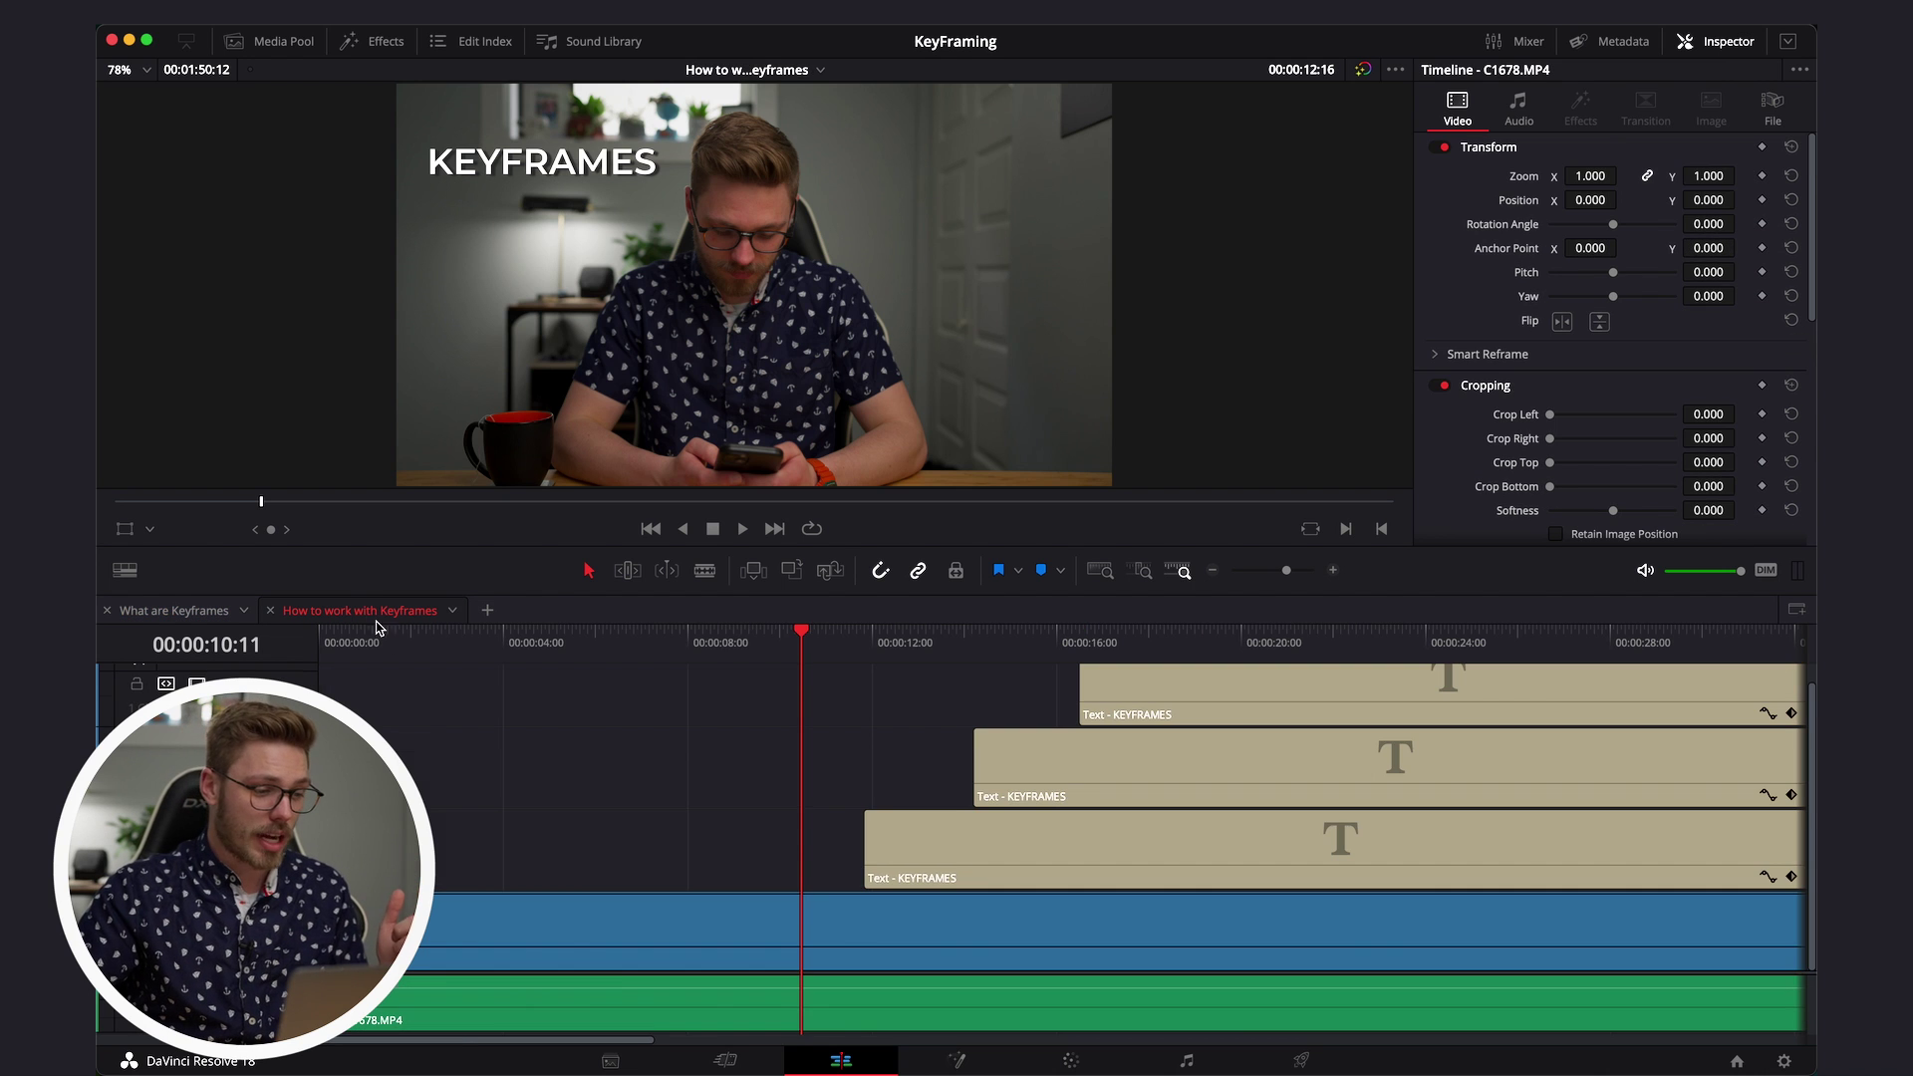
{"action": "key", "text": "shift+z"}
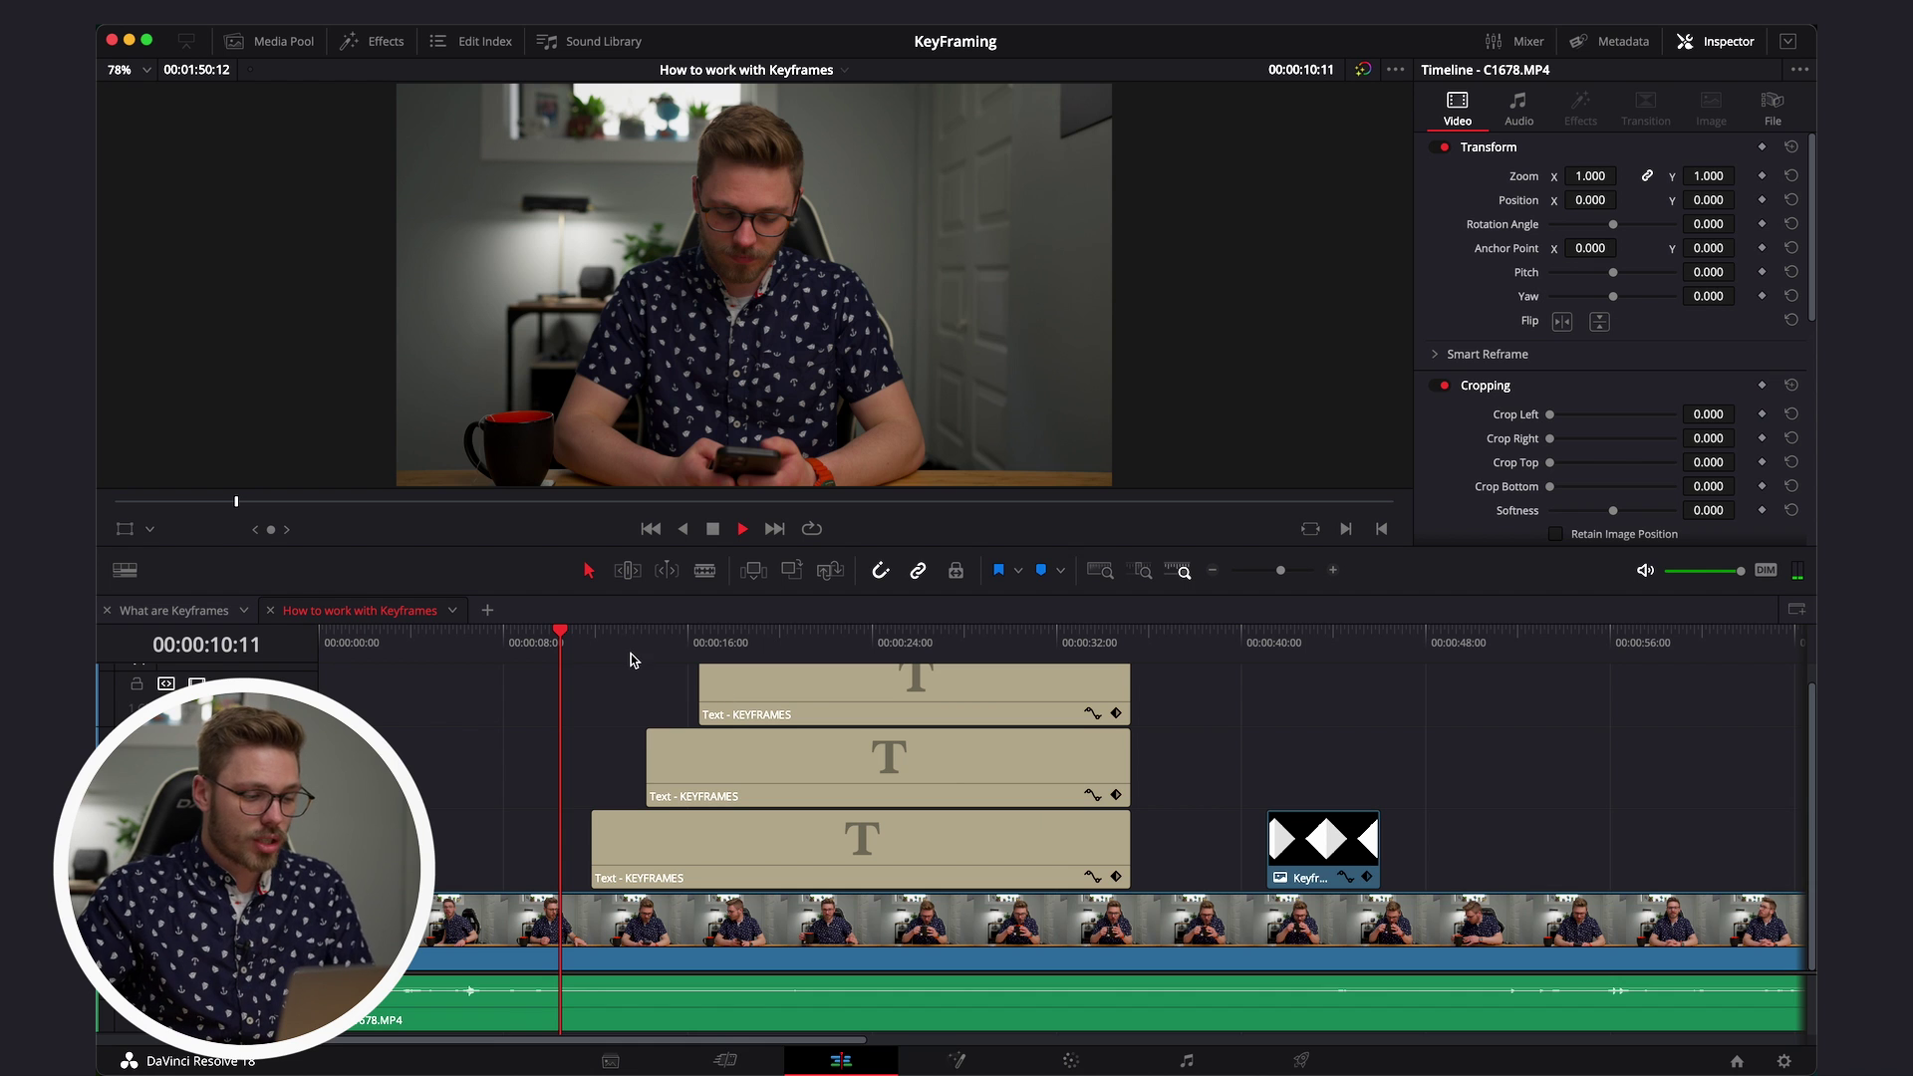
{"action": "key", "text": "space"}
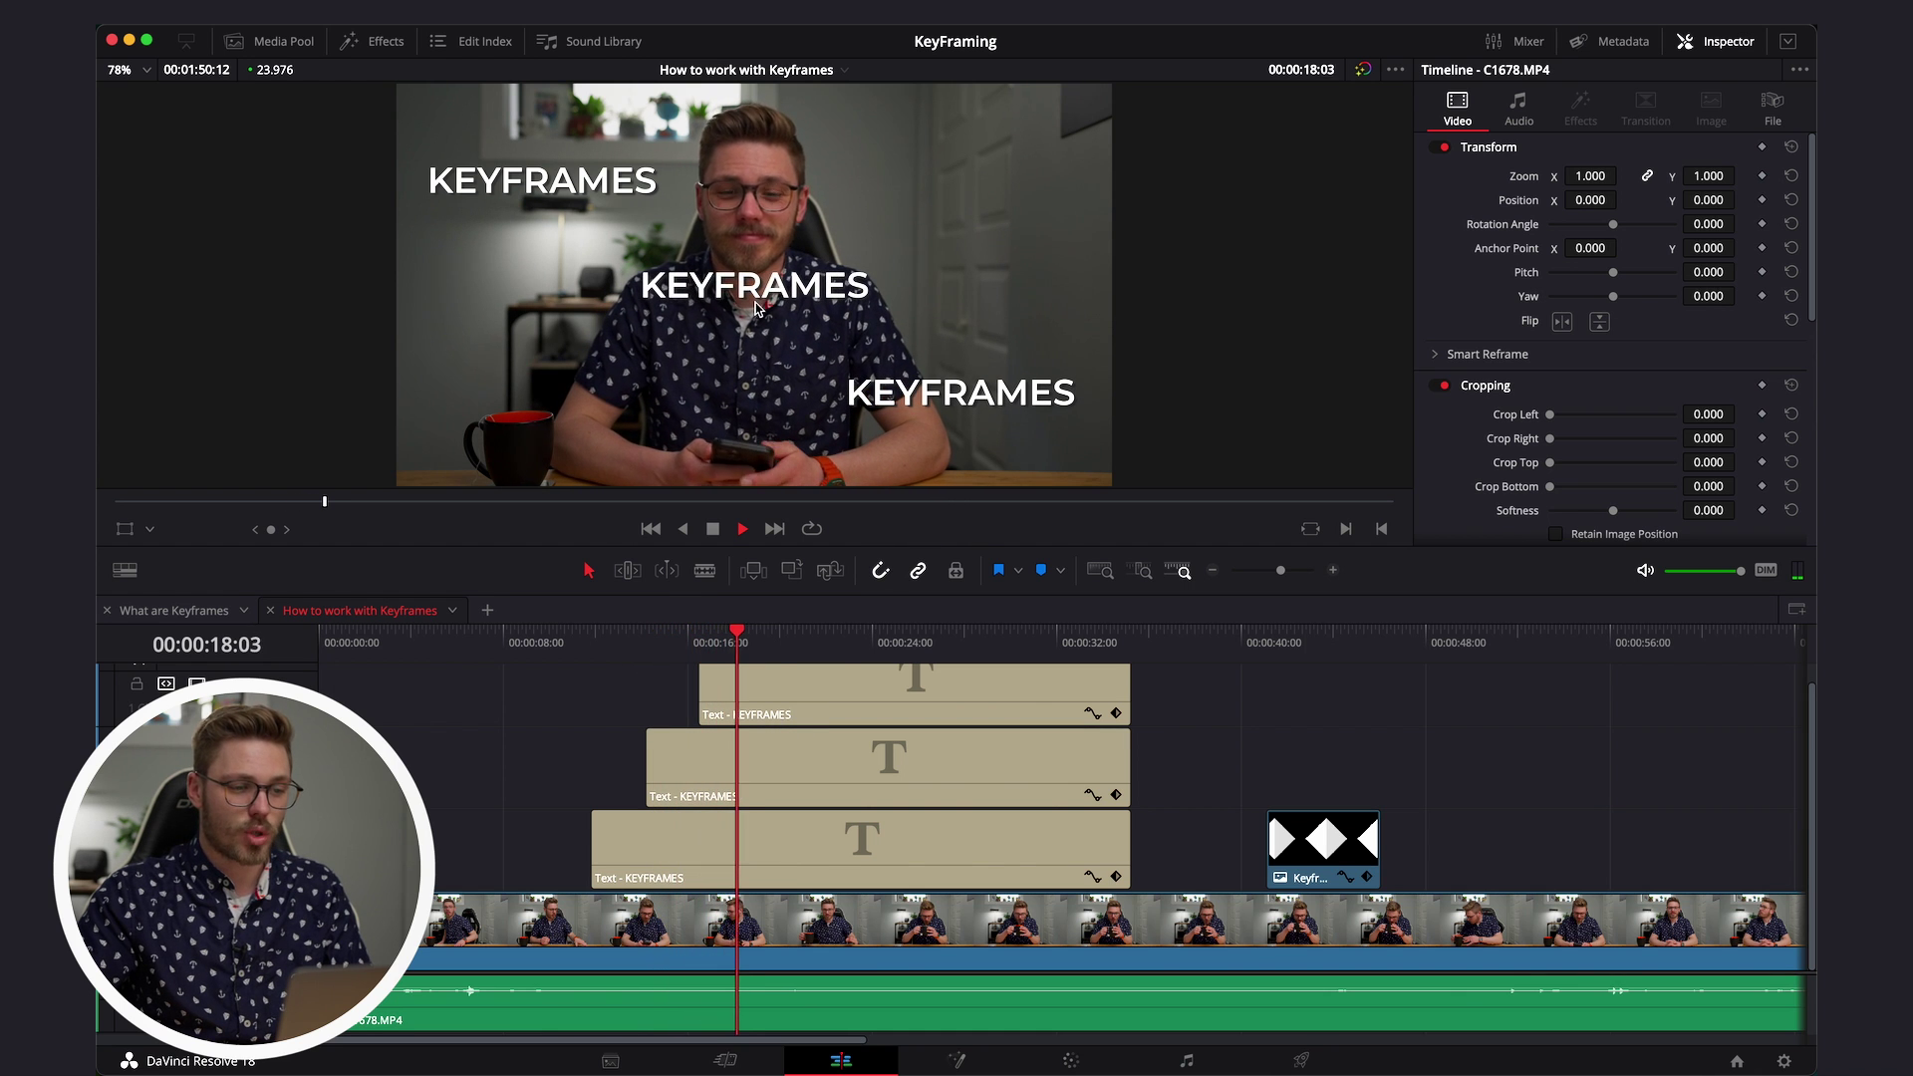
{"action": "left_click", "coordinate": [827, 709]}
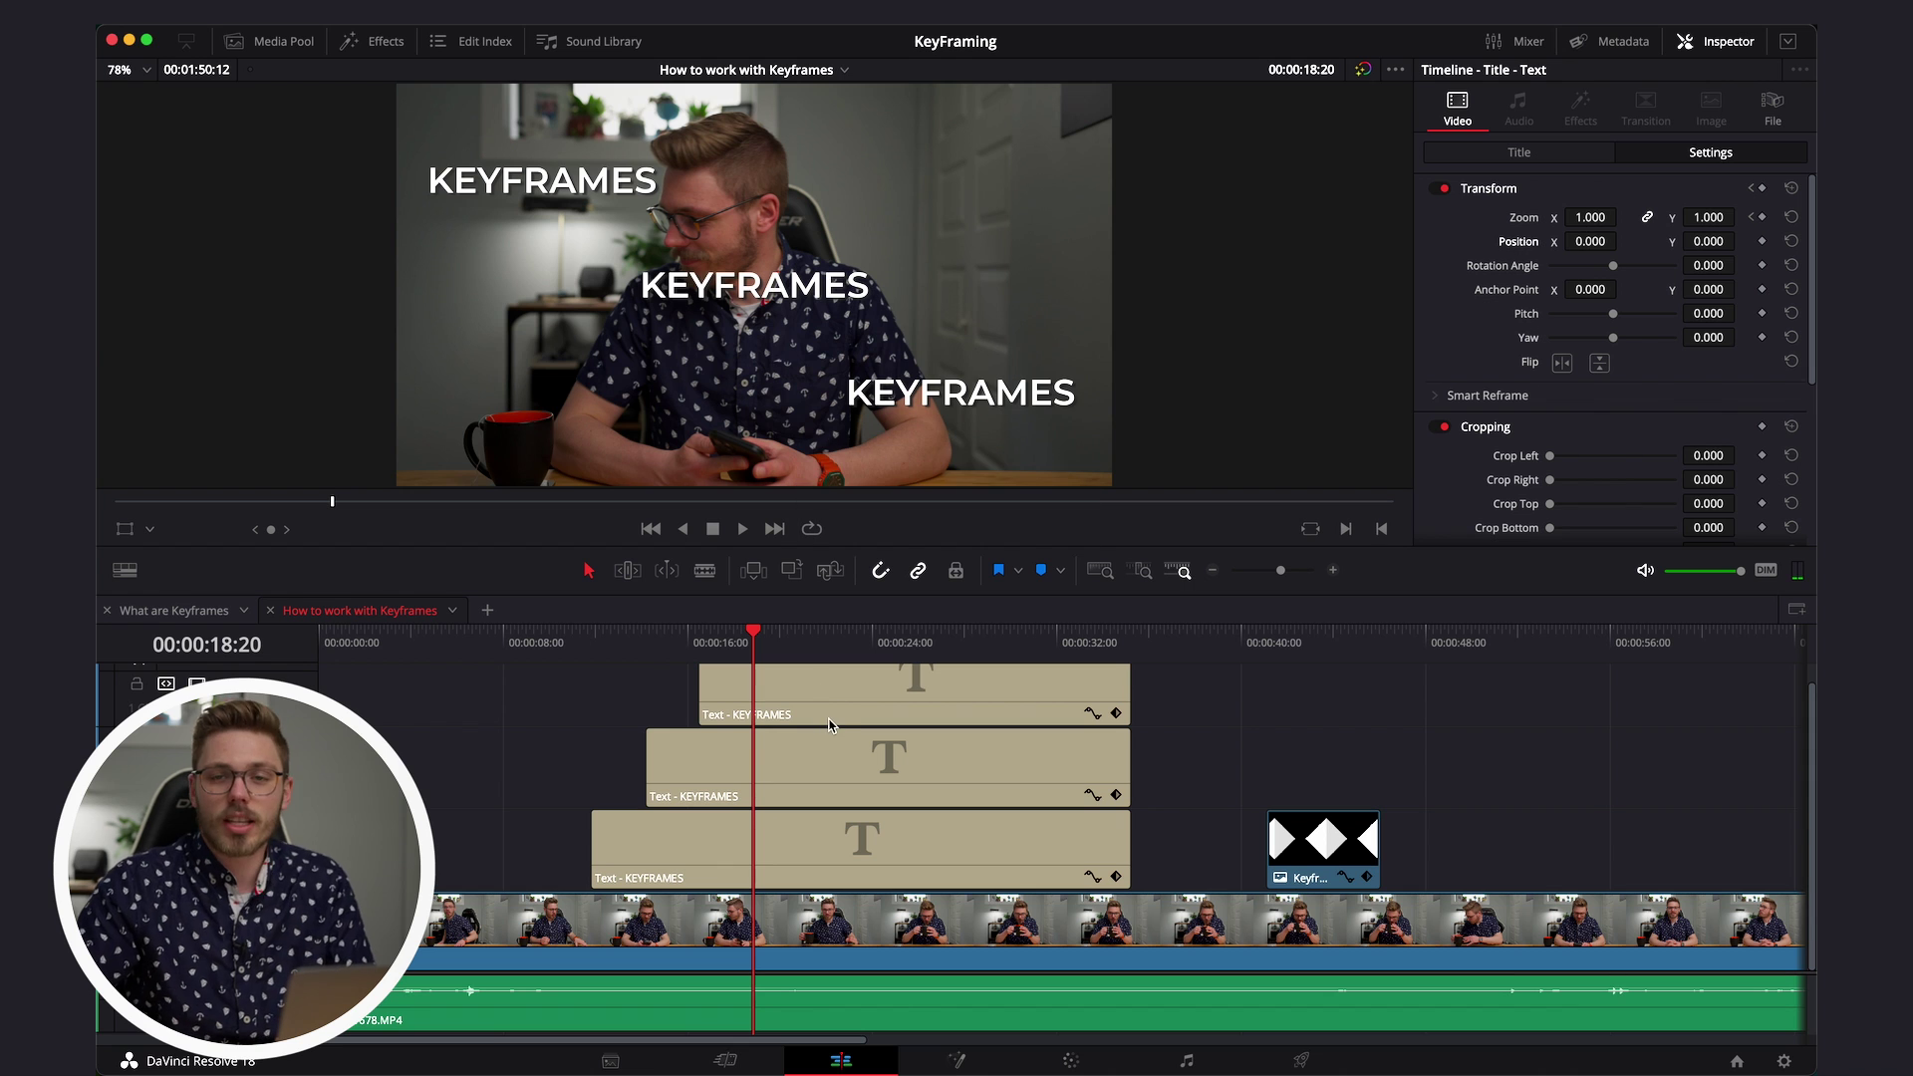
- Delete the top and bottom title clips, then replay the remaining middle title's slide-in
{"action": "left_click", "coordinate": [788, 787]}
{"action": "left_click", "coordinate": [805, 697]}
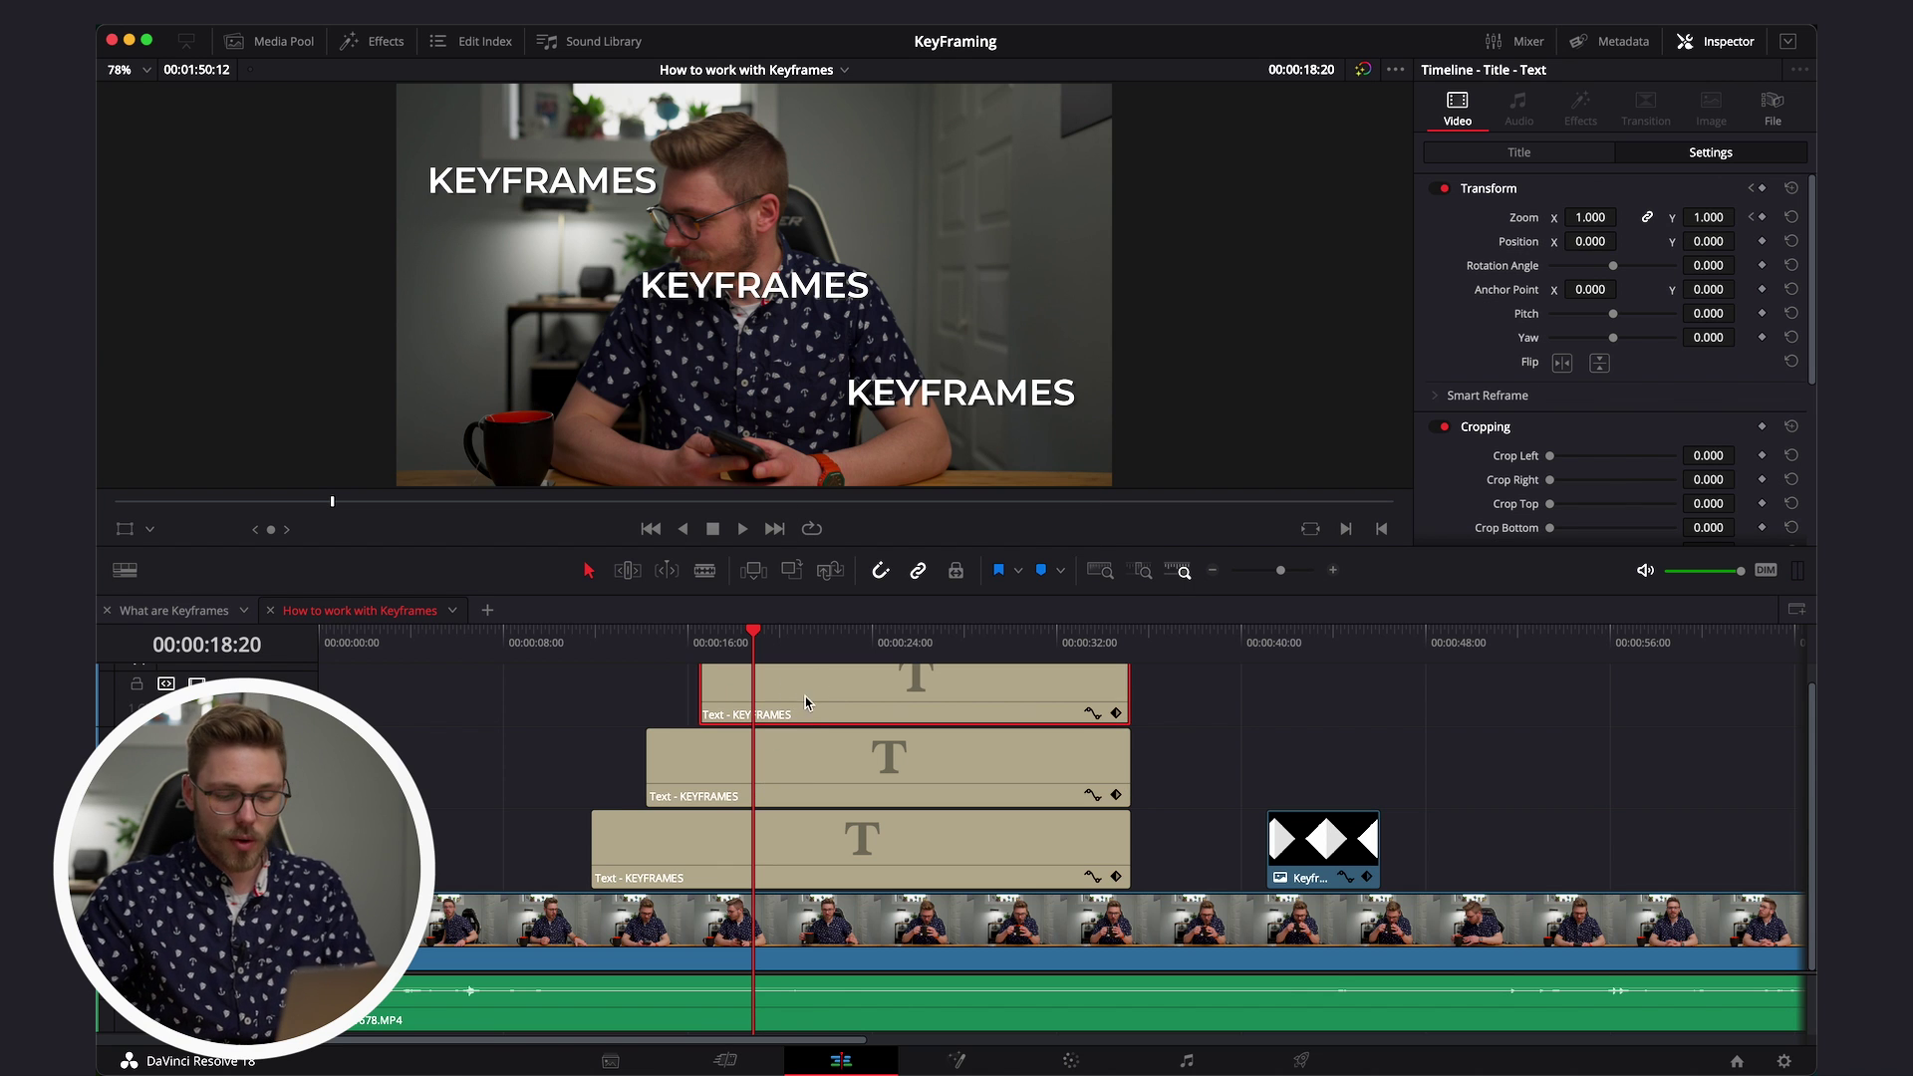
{"action": "key", "text": "BackSpace"}
{"action": "left_click", "coordinate": [698, 847]}
{"action": "key", "text": "BackSpace"}
{"action": "left_click", "coordinate": [697, 767]}
{"action": "left_click", "coordinate": [650, 643]}
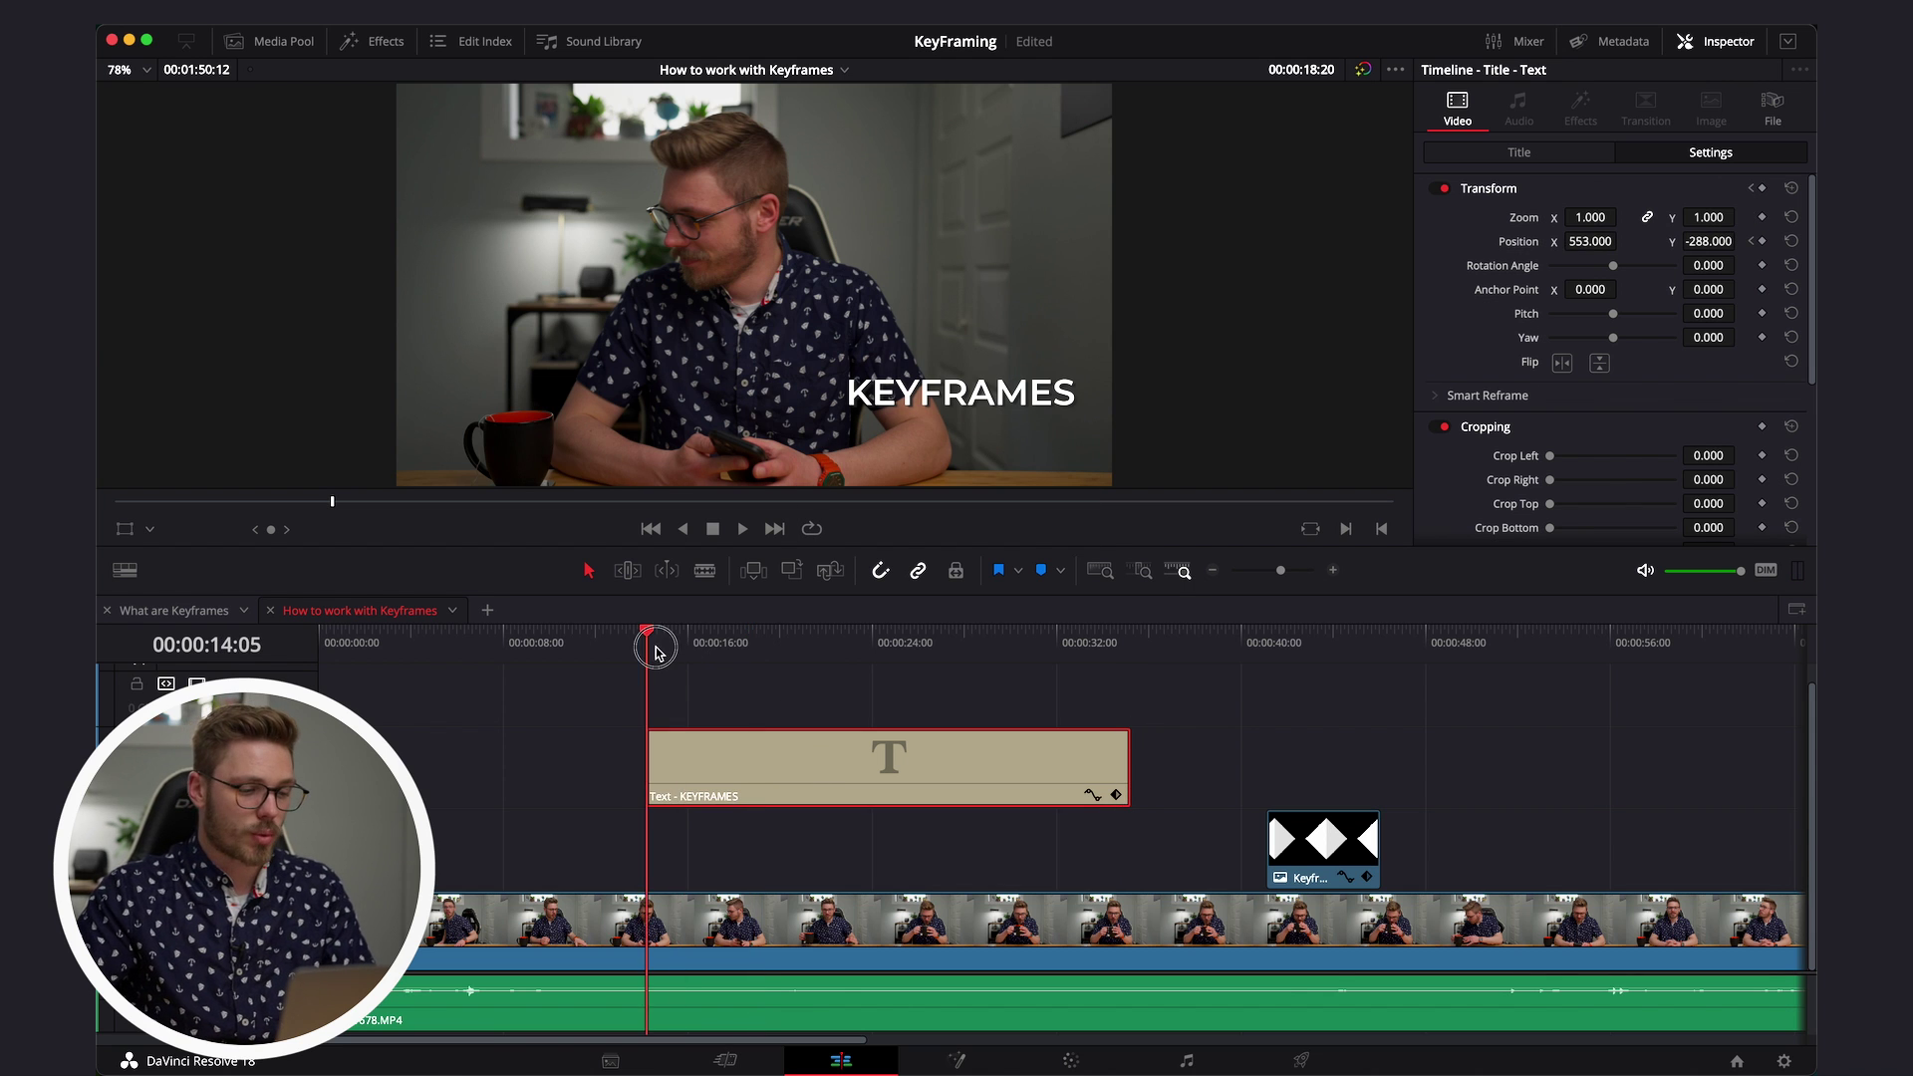
{"action": "key", "text": "space"}
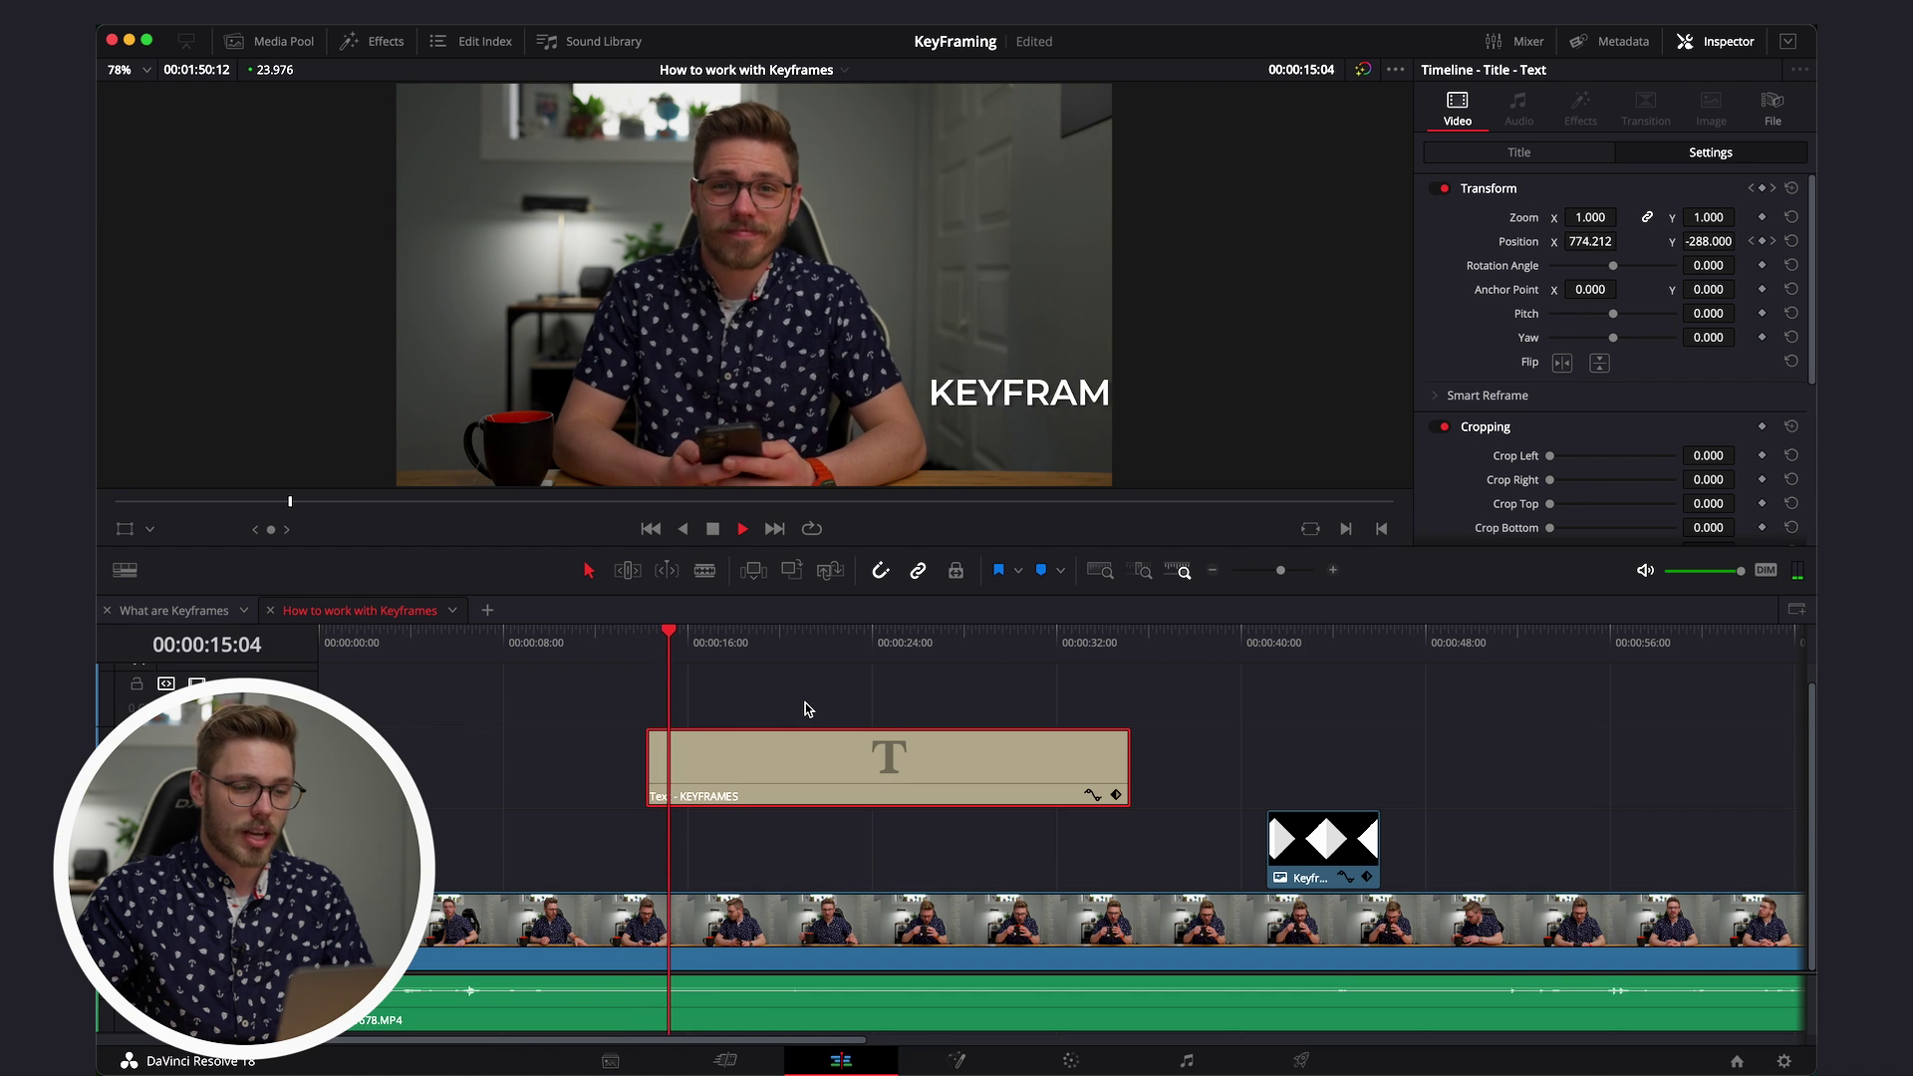
{"action": "key", "text": "space"}
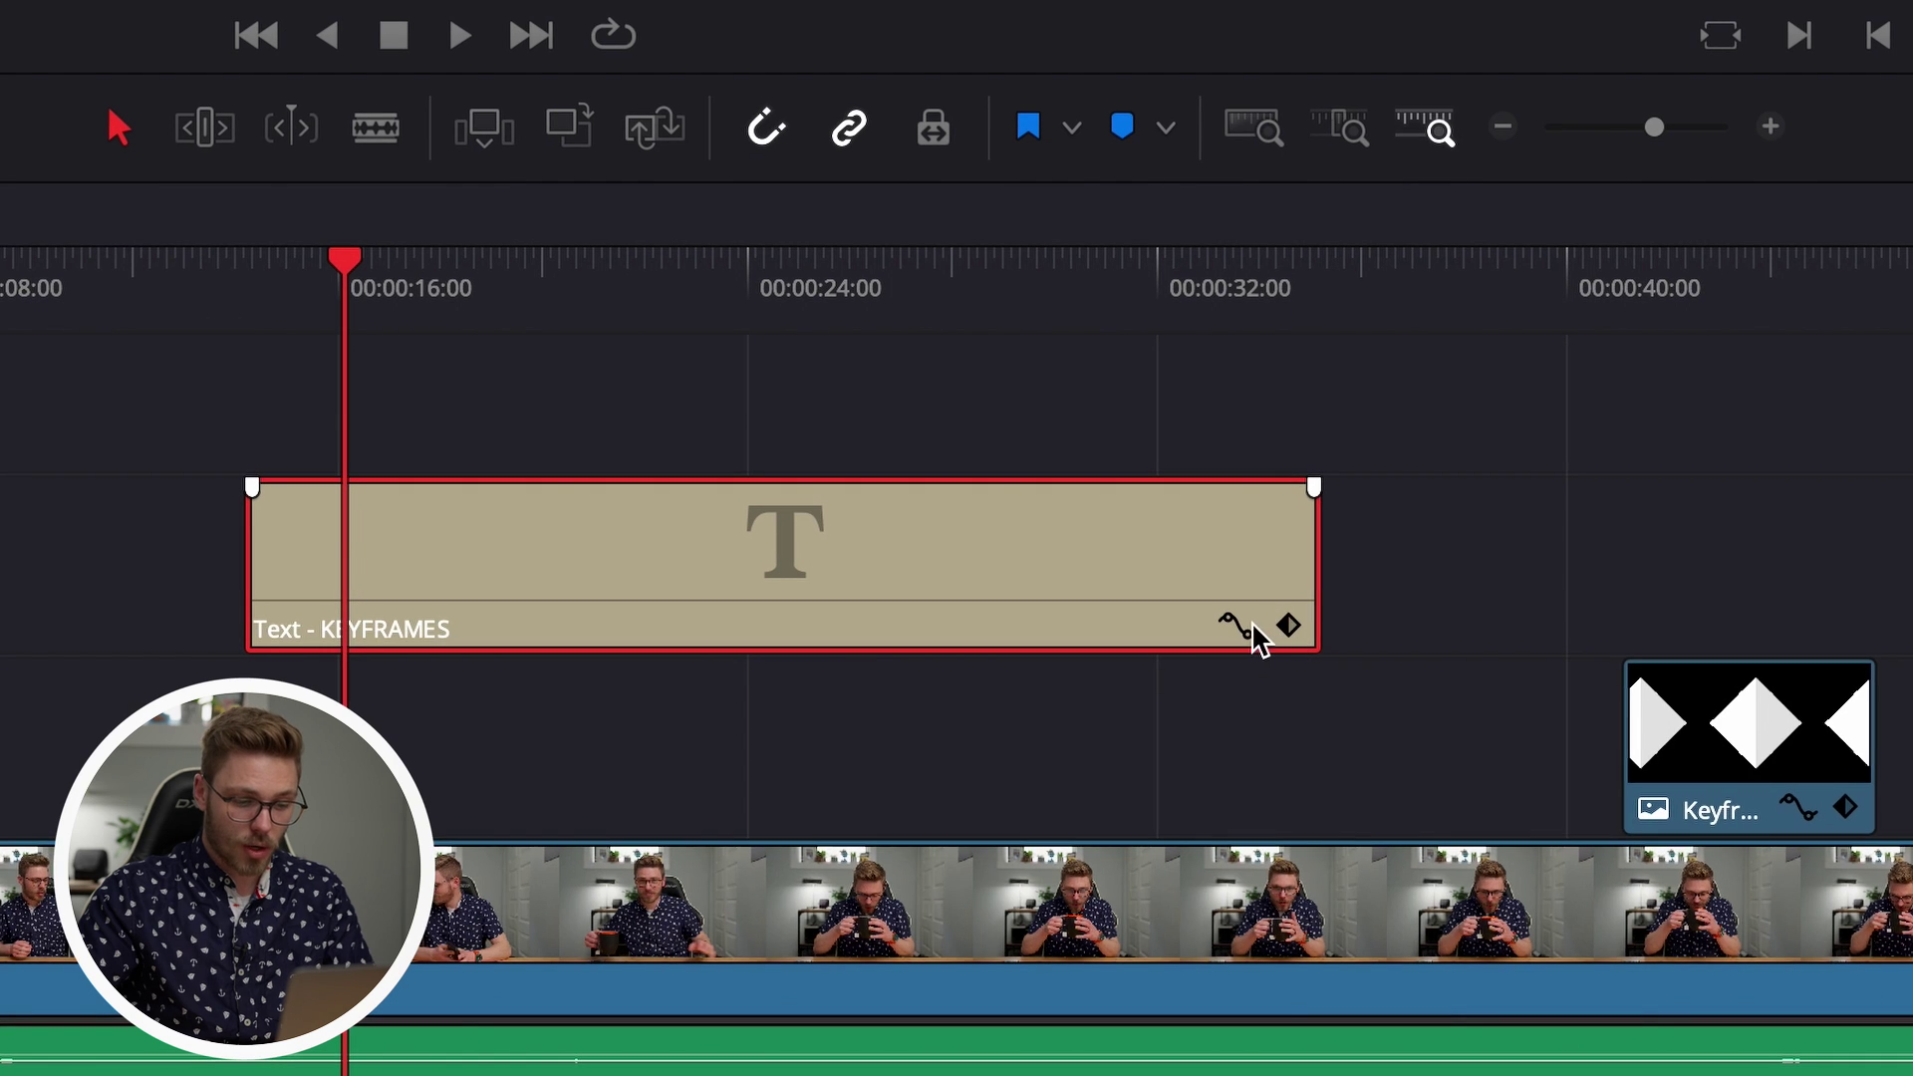
- Apply Ease In to the end Position X keyframe and Ease Out to the first
{"action": "left_click", "coordinate": [1242, 630]}
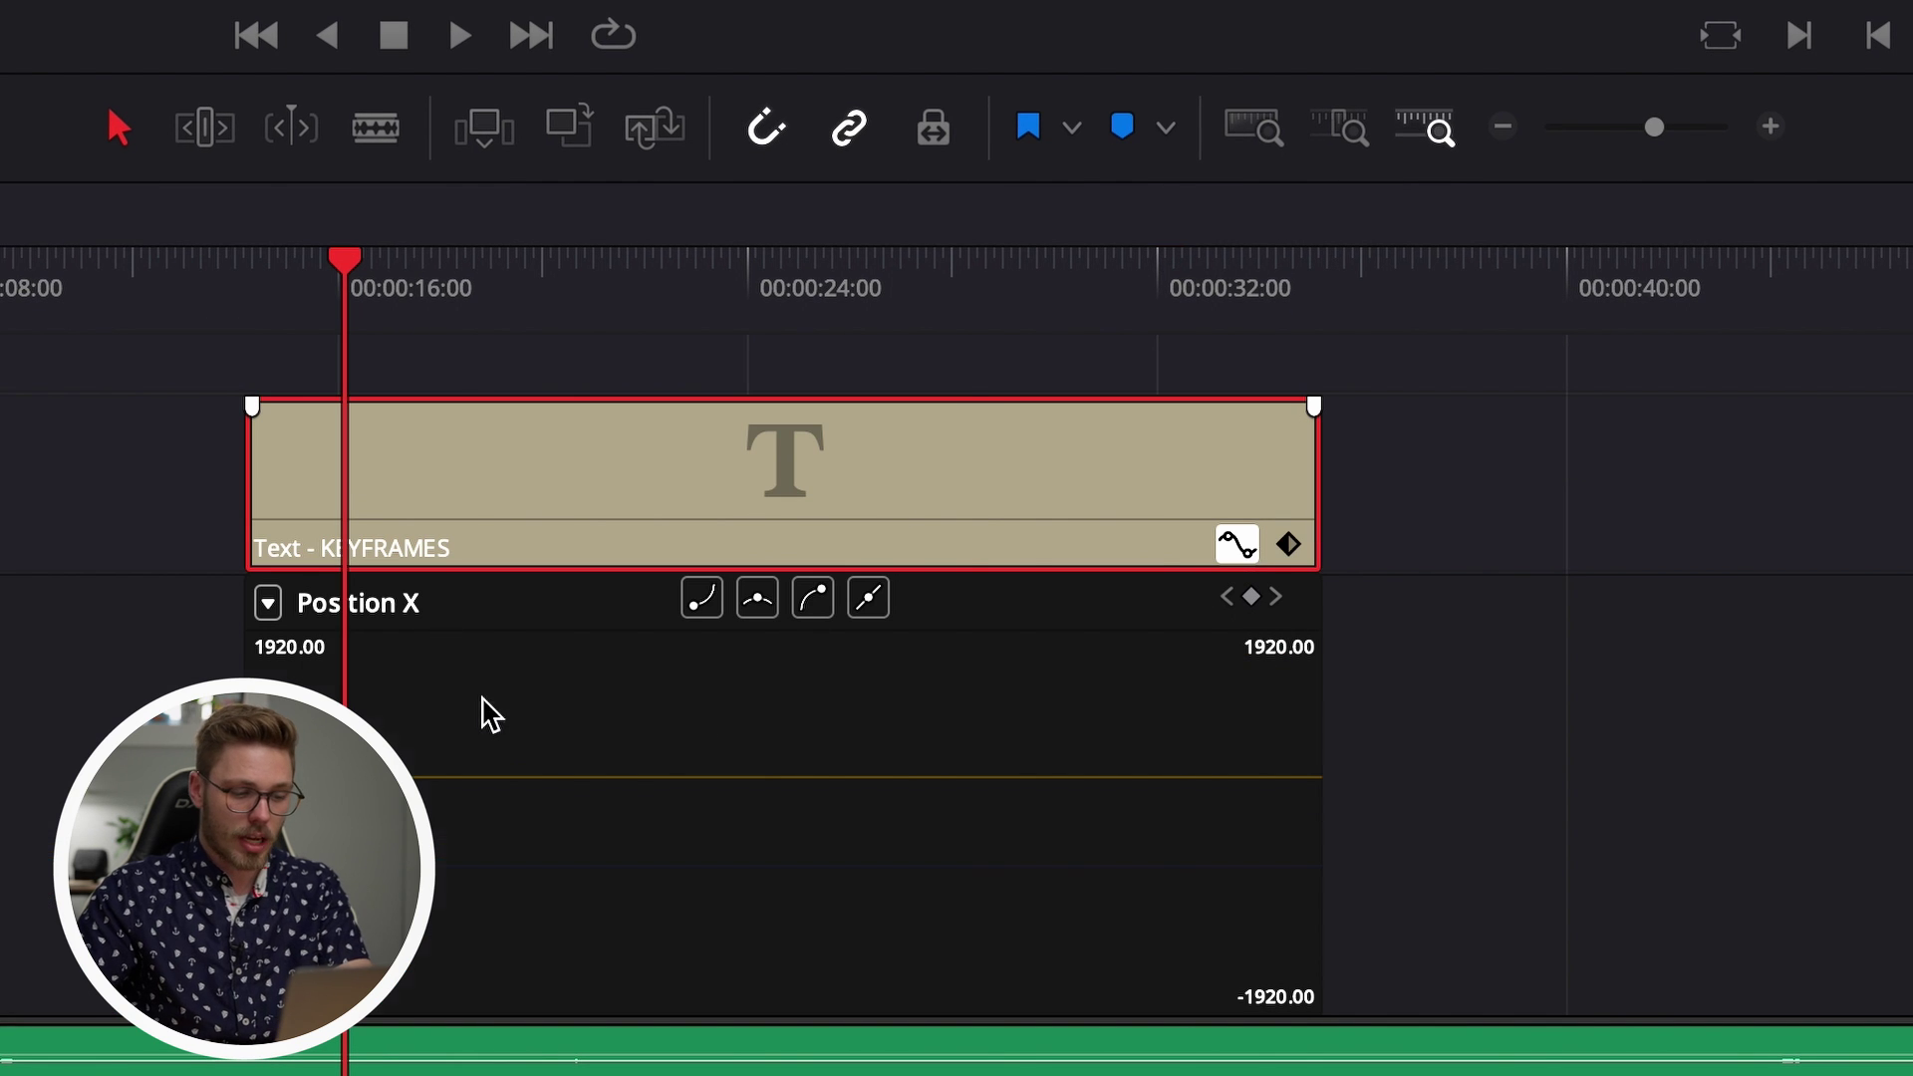
{"action": "key", "text": "ctrl+equal"}
{"action": "key", "text": "ctrl+equal"}
{"action": "left_click_drag", "start_coordinate": [1240, 688], "coordinate": [1014, 827]}
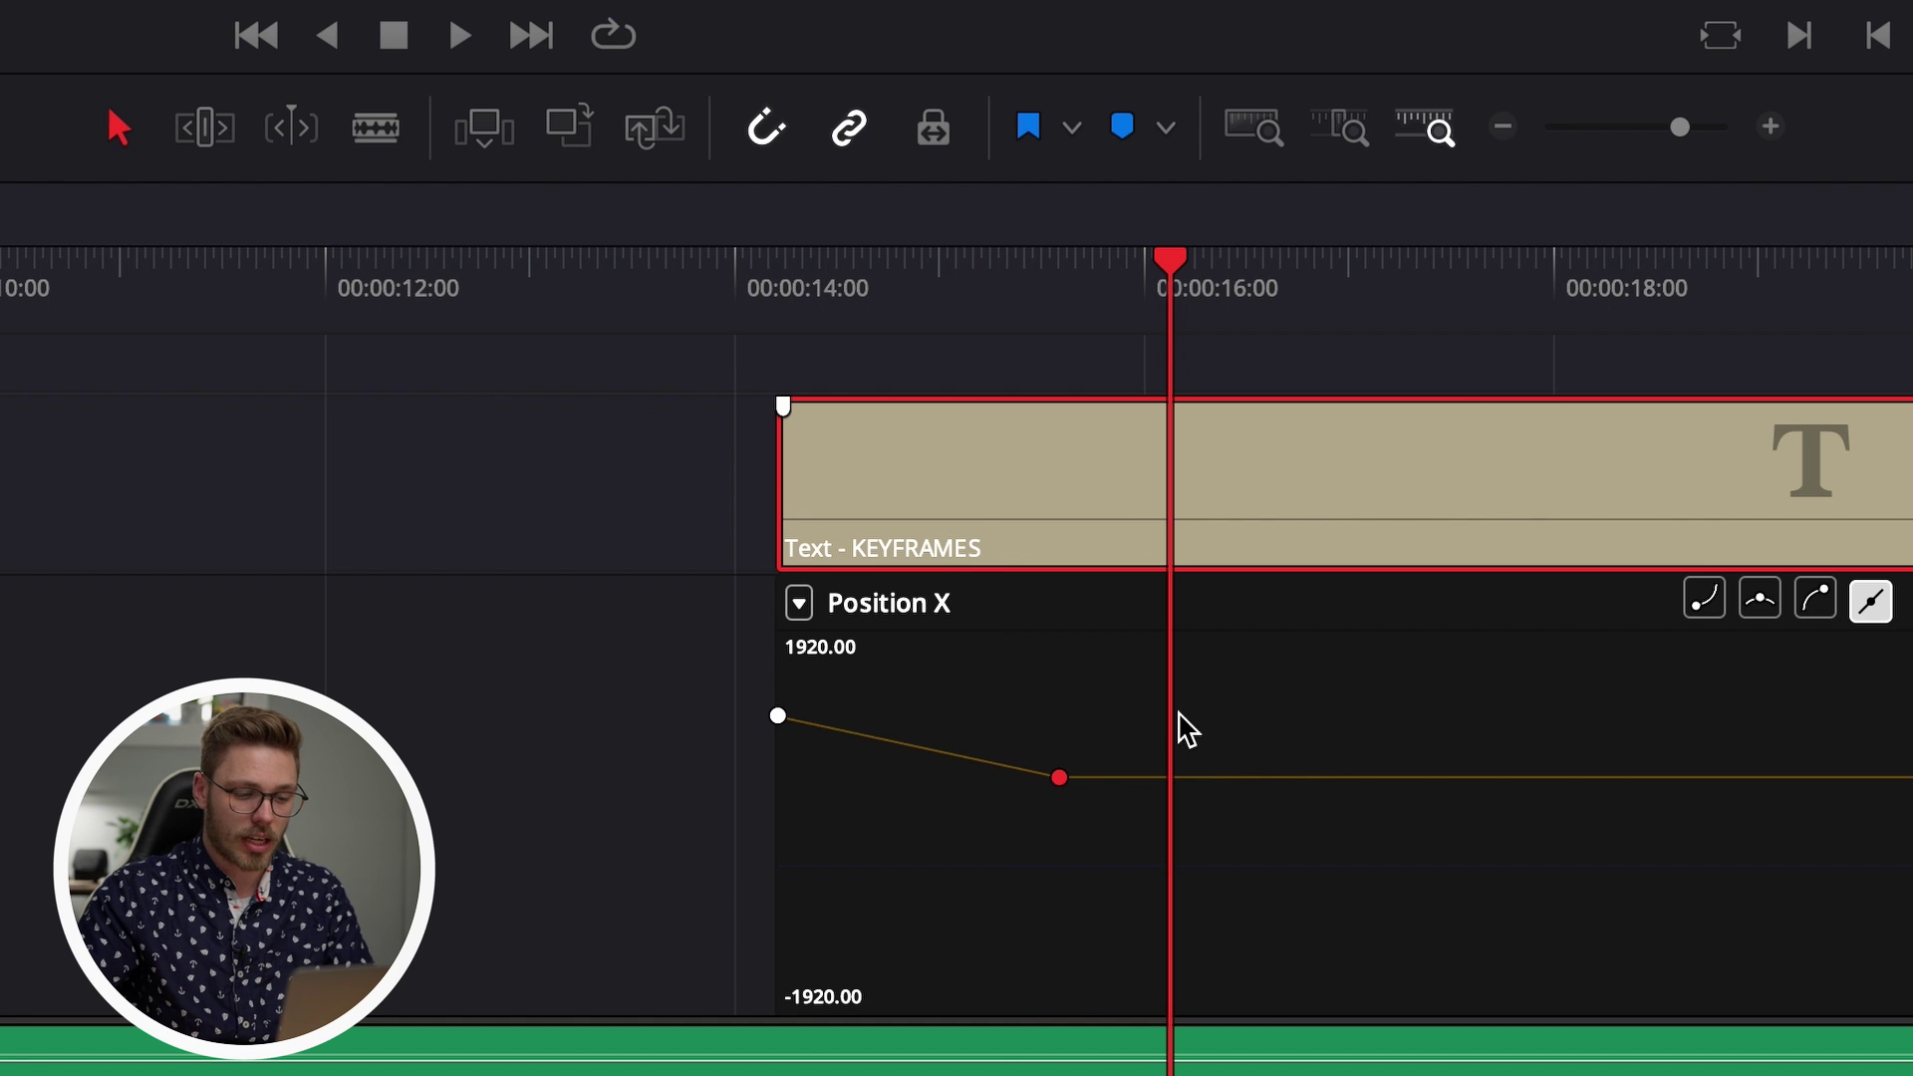
{"action": "left_click_drag", "start_coordinate": [1271, 686], "coordinate": [976, 827]}
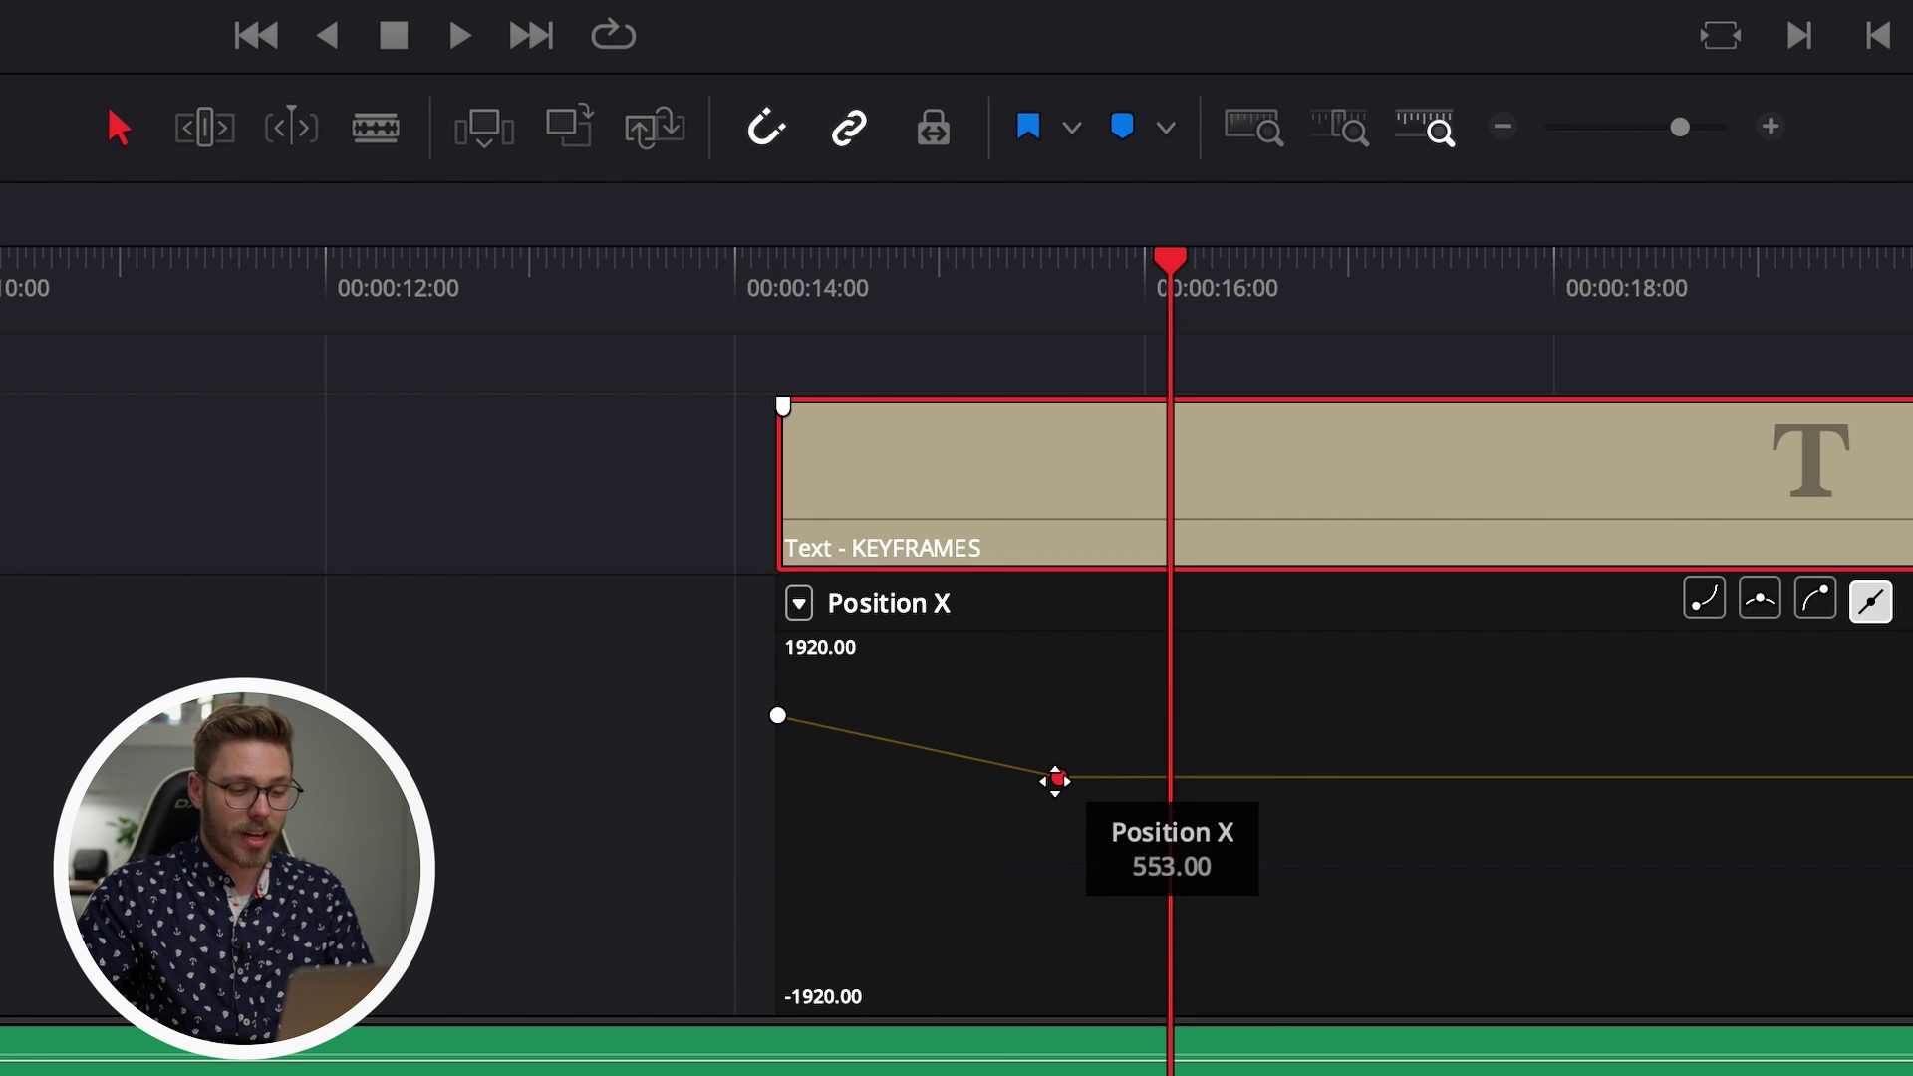
{"action": "left_click", "coordinate": [1817, 606]}
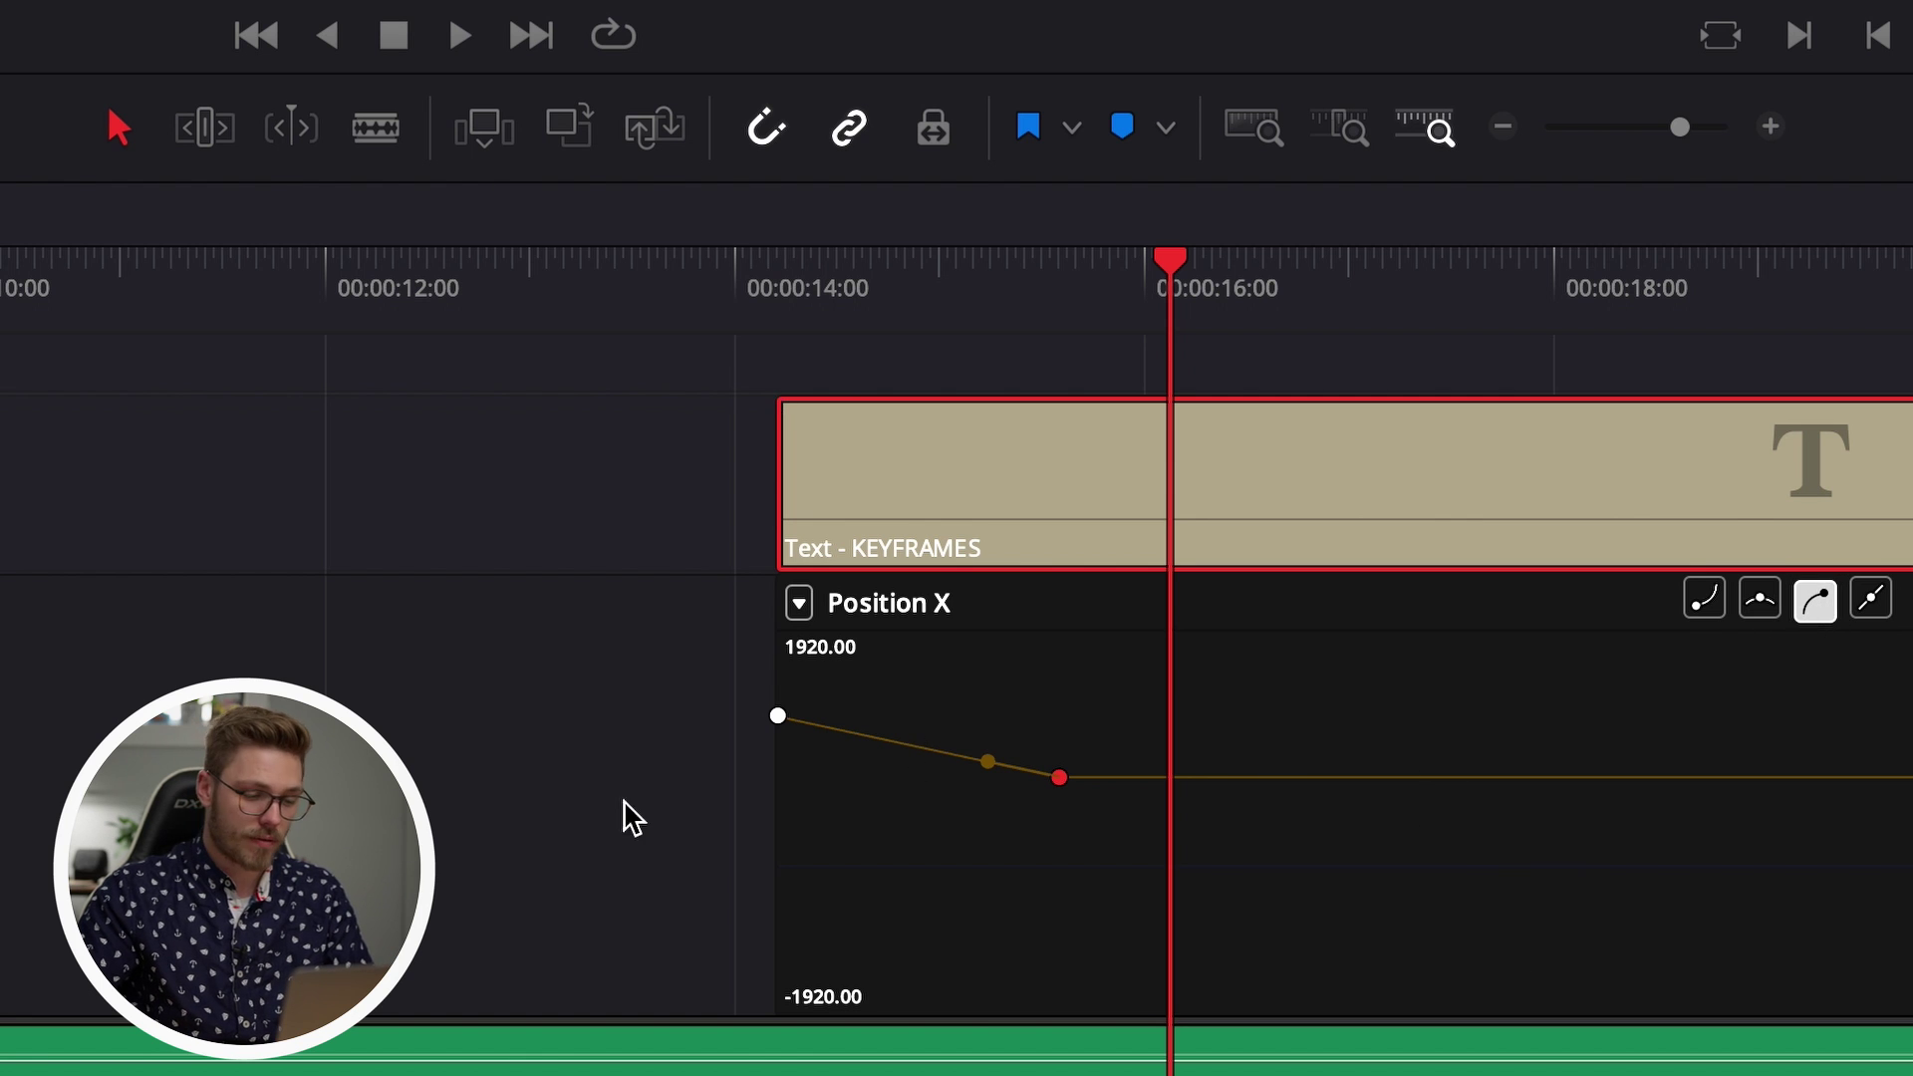
{"action": "left_click", "coordinate": [778, 715]}
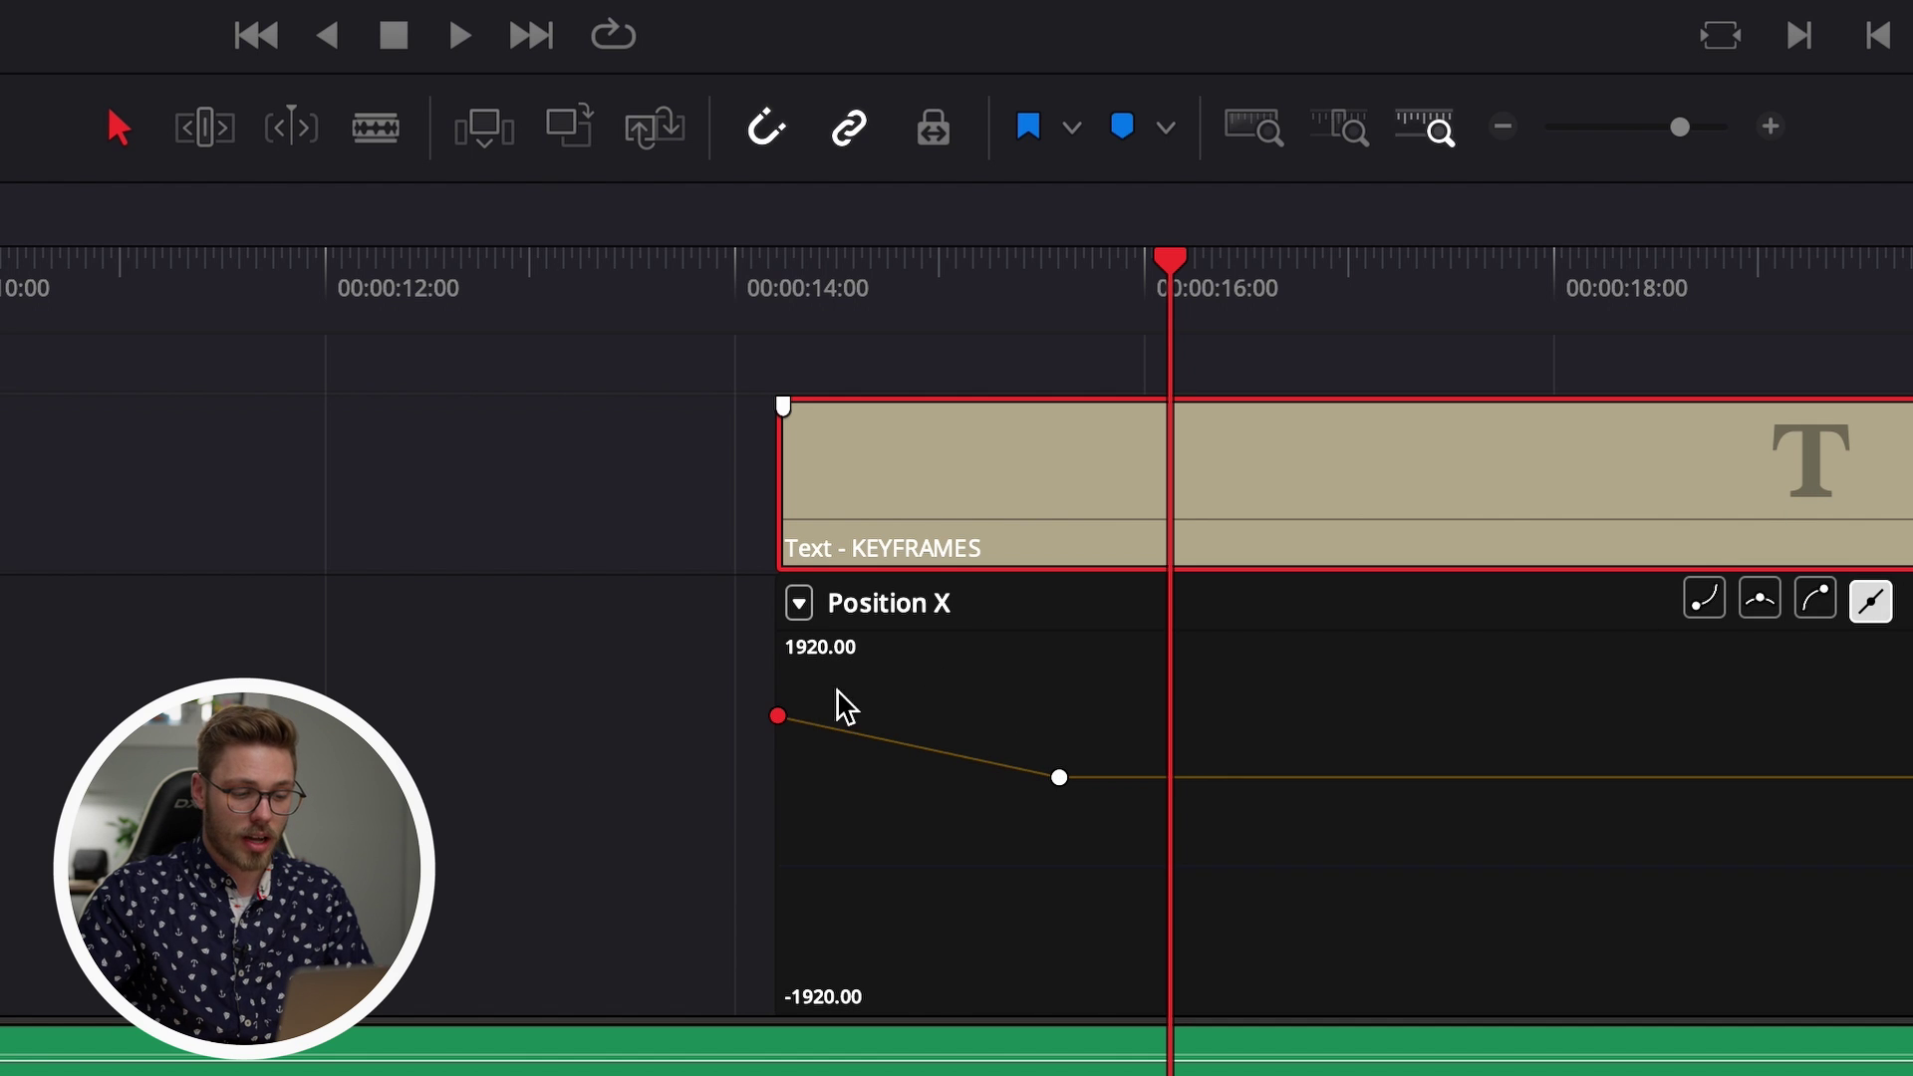
{"action": "left_click", "coordinate": [1705, 601]}
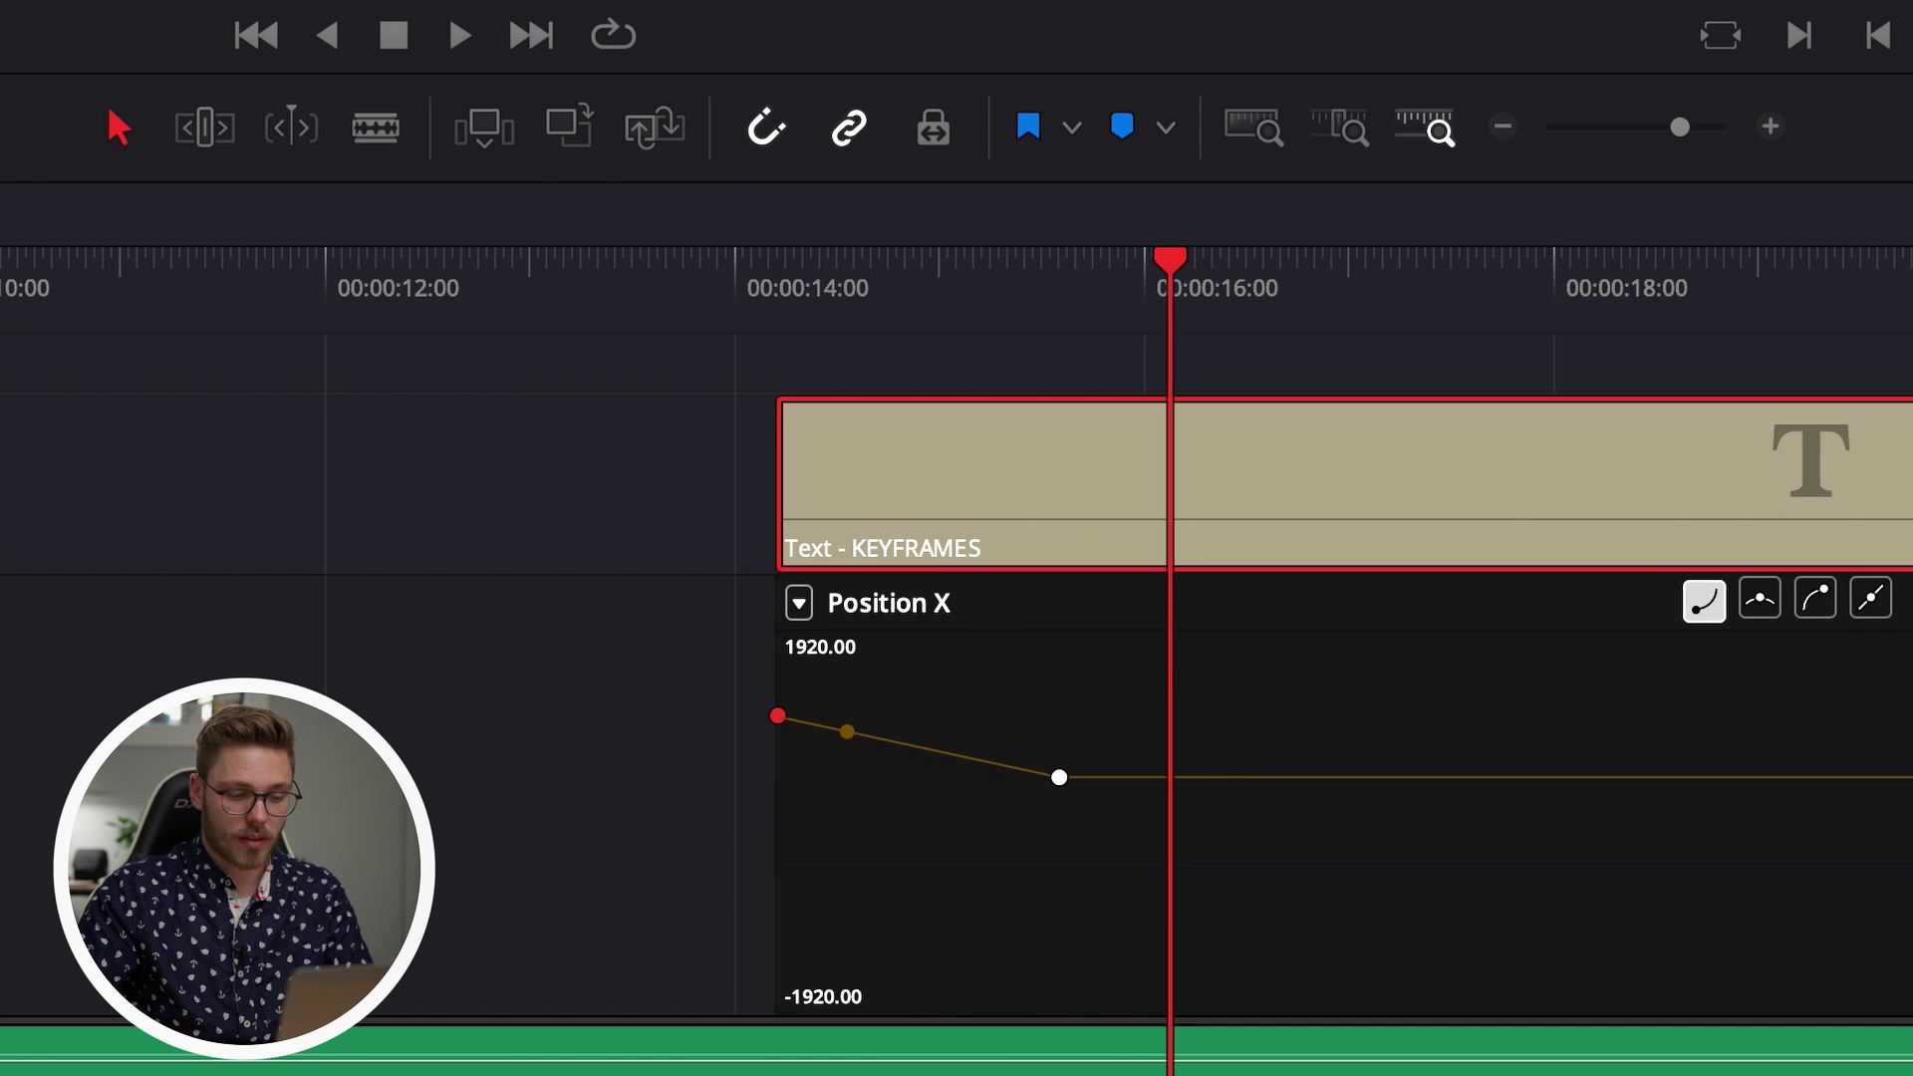
- Lengthen the Bezier handles on the end and first keyframes for a softer curve
{"action": "left_click", "coordinate": [1060, 777]}
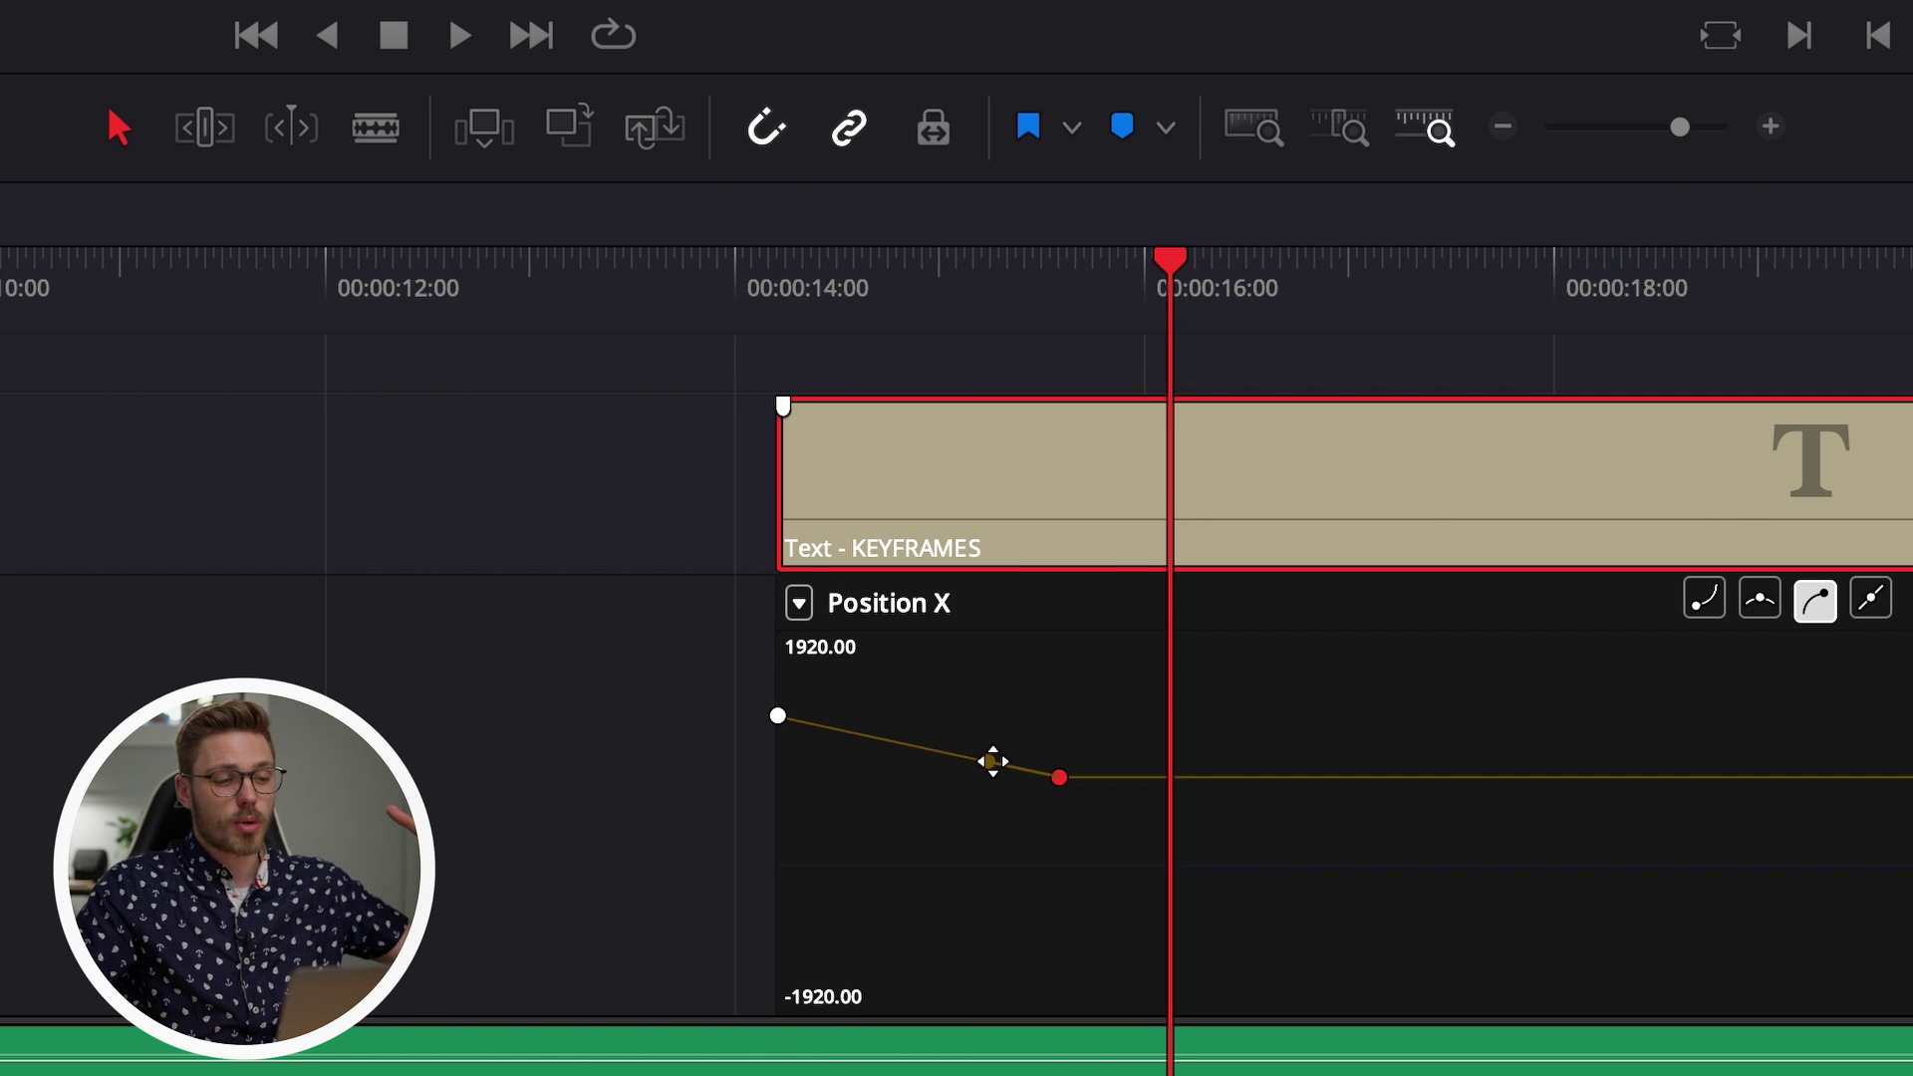
{"action": "mouse_move", "coordinate": [1033, 798]}
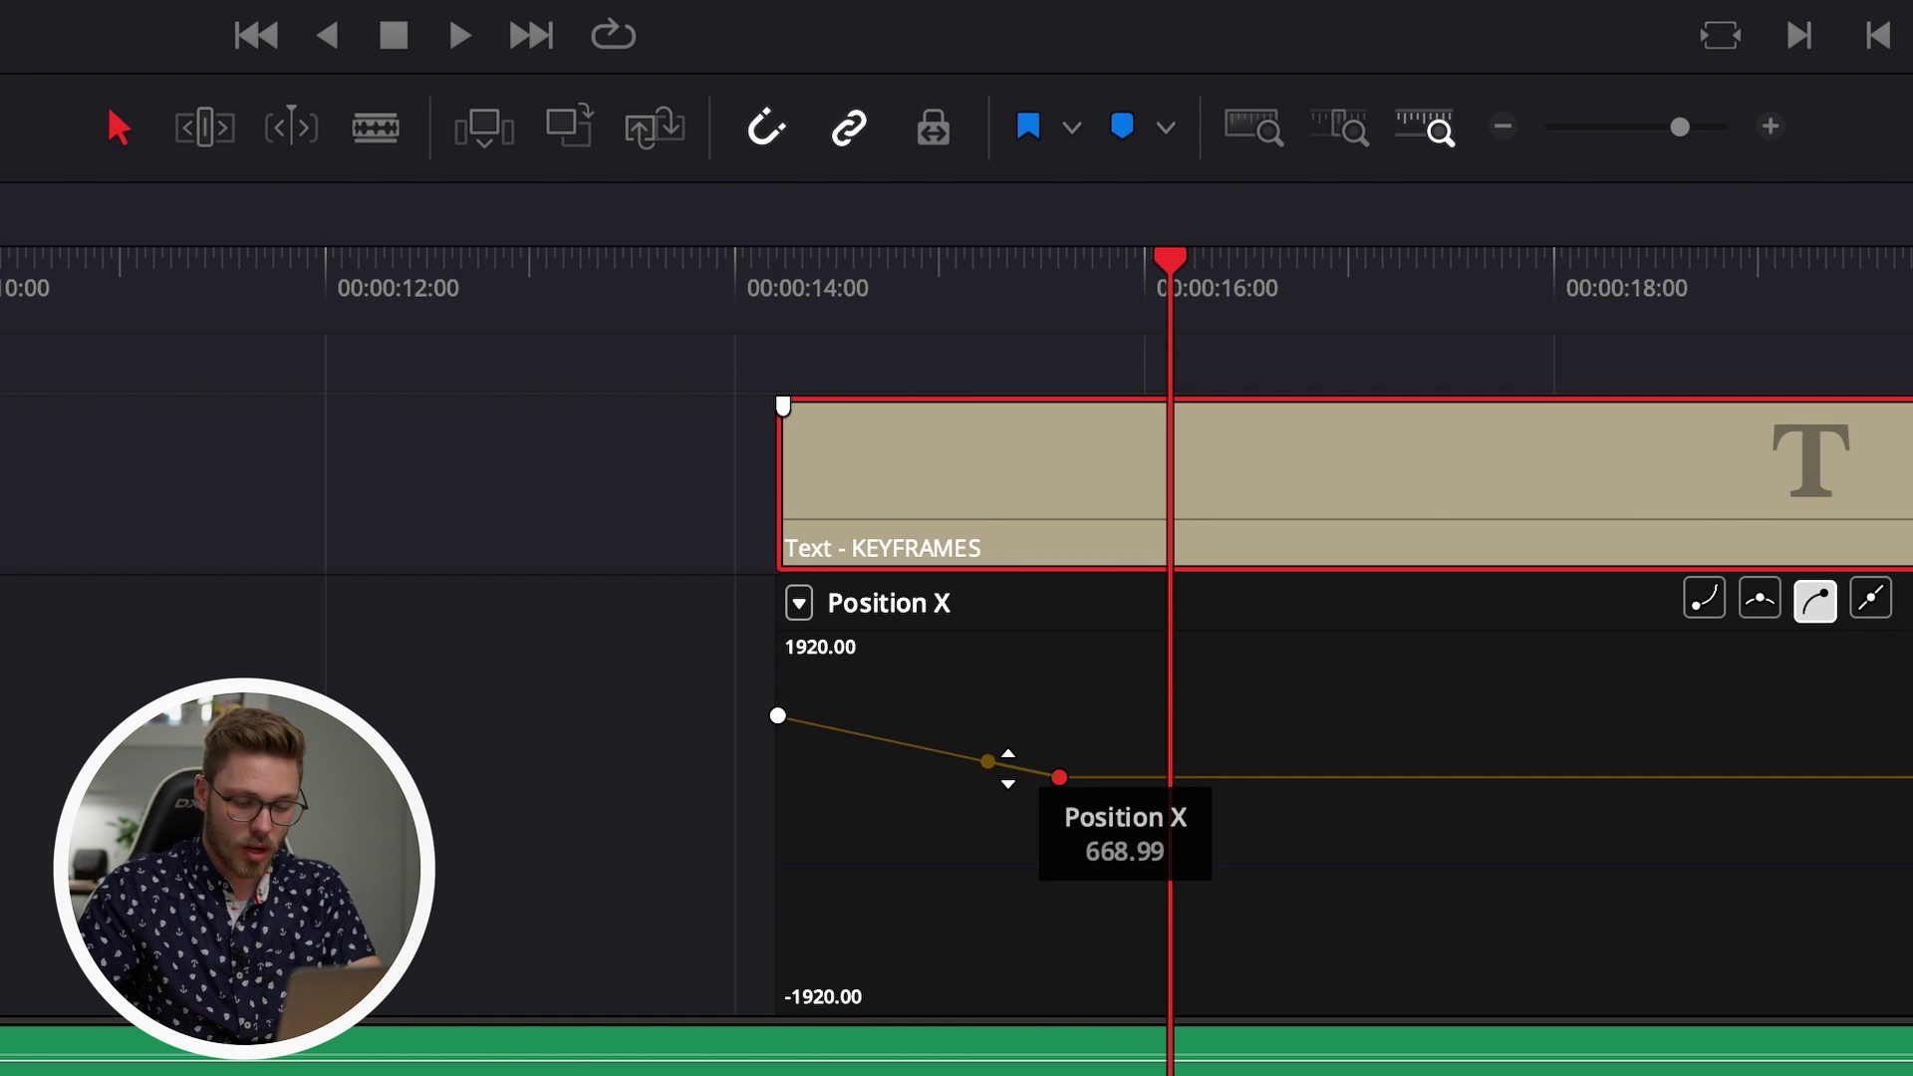
{"action": "scroll", "coordinate": [1008, 768], "scroll_direction": "up", "scroll_amount": 3}
{"action": "scroll", "coordinate": [782, 803], "scroll_direction": "left", "scroll_amount": 5}
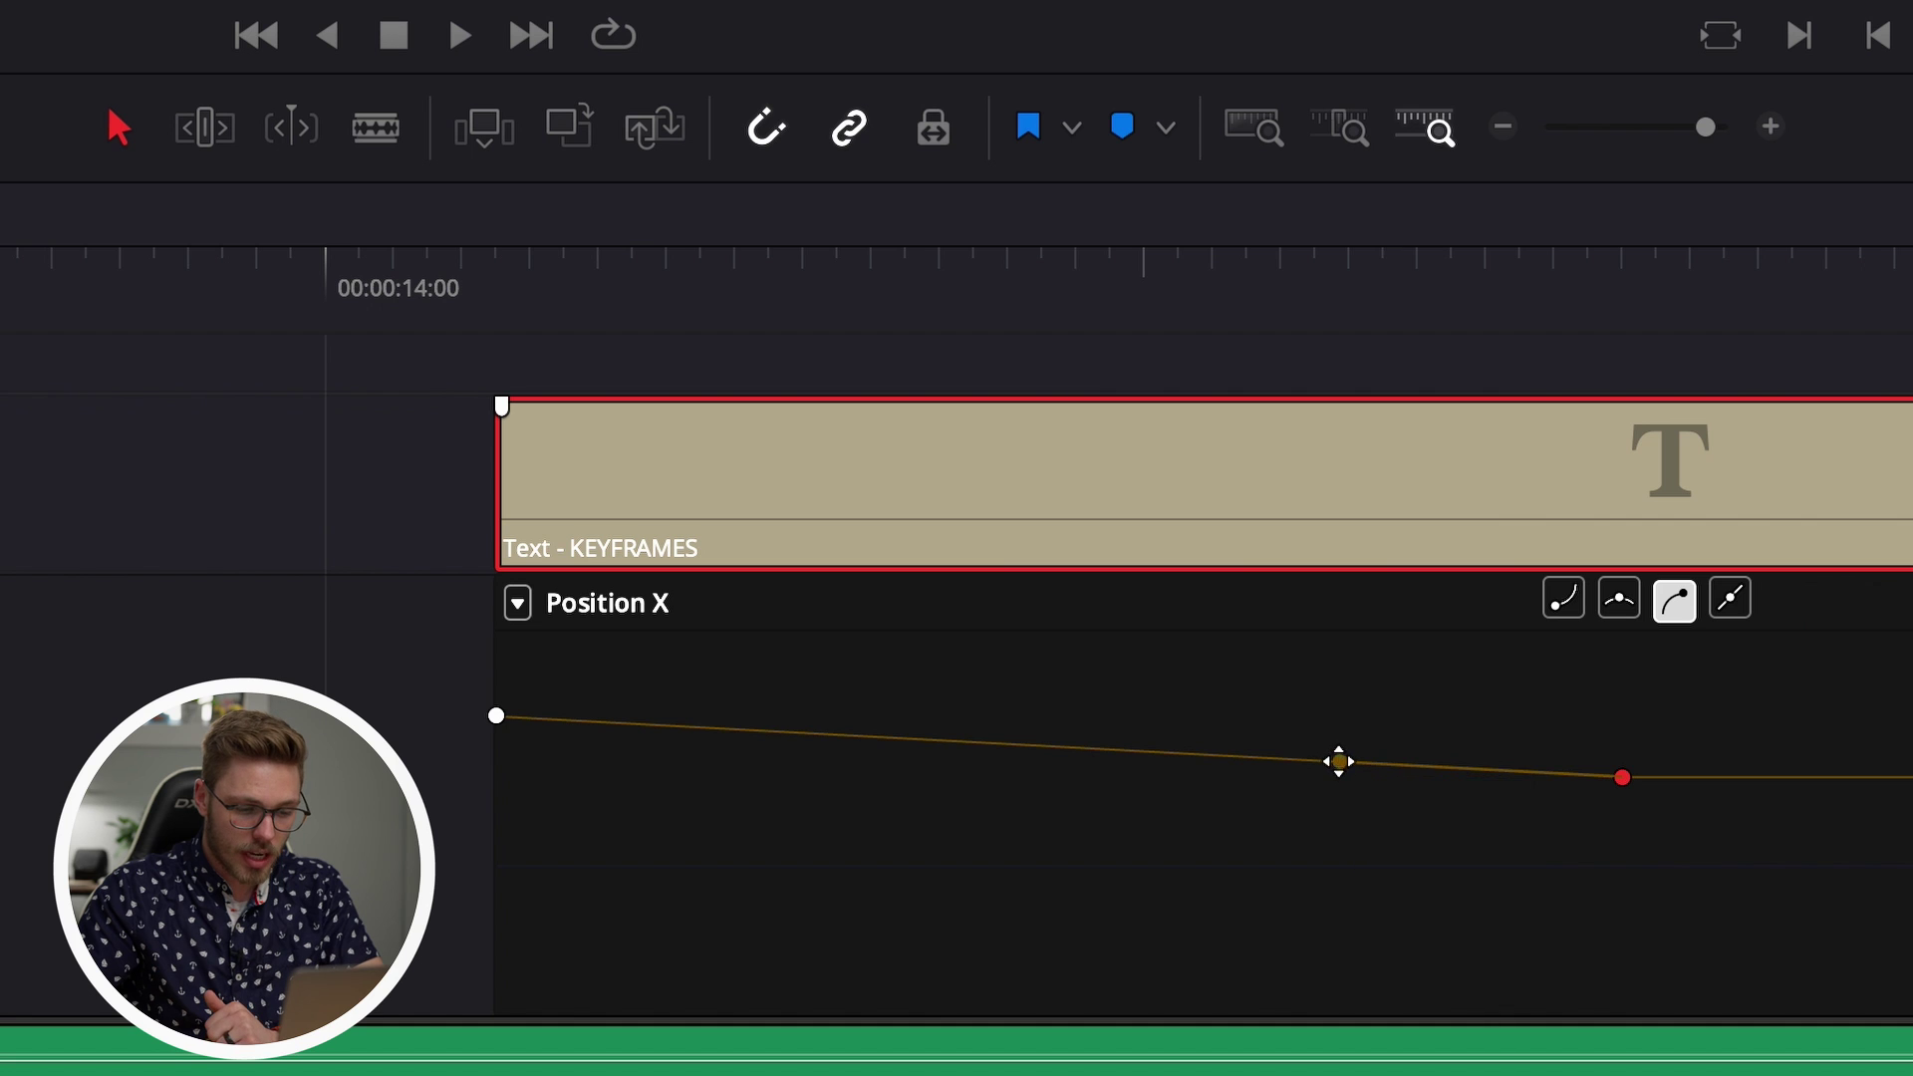
{"action": "left_click_drag", "start_coordinate": [1339, 761], "coordinate": [1265, 777]}
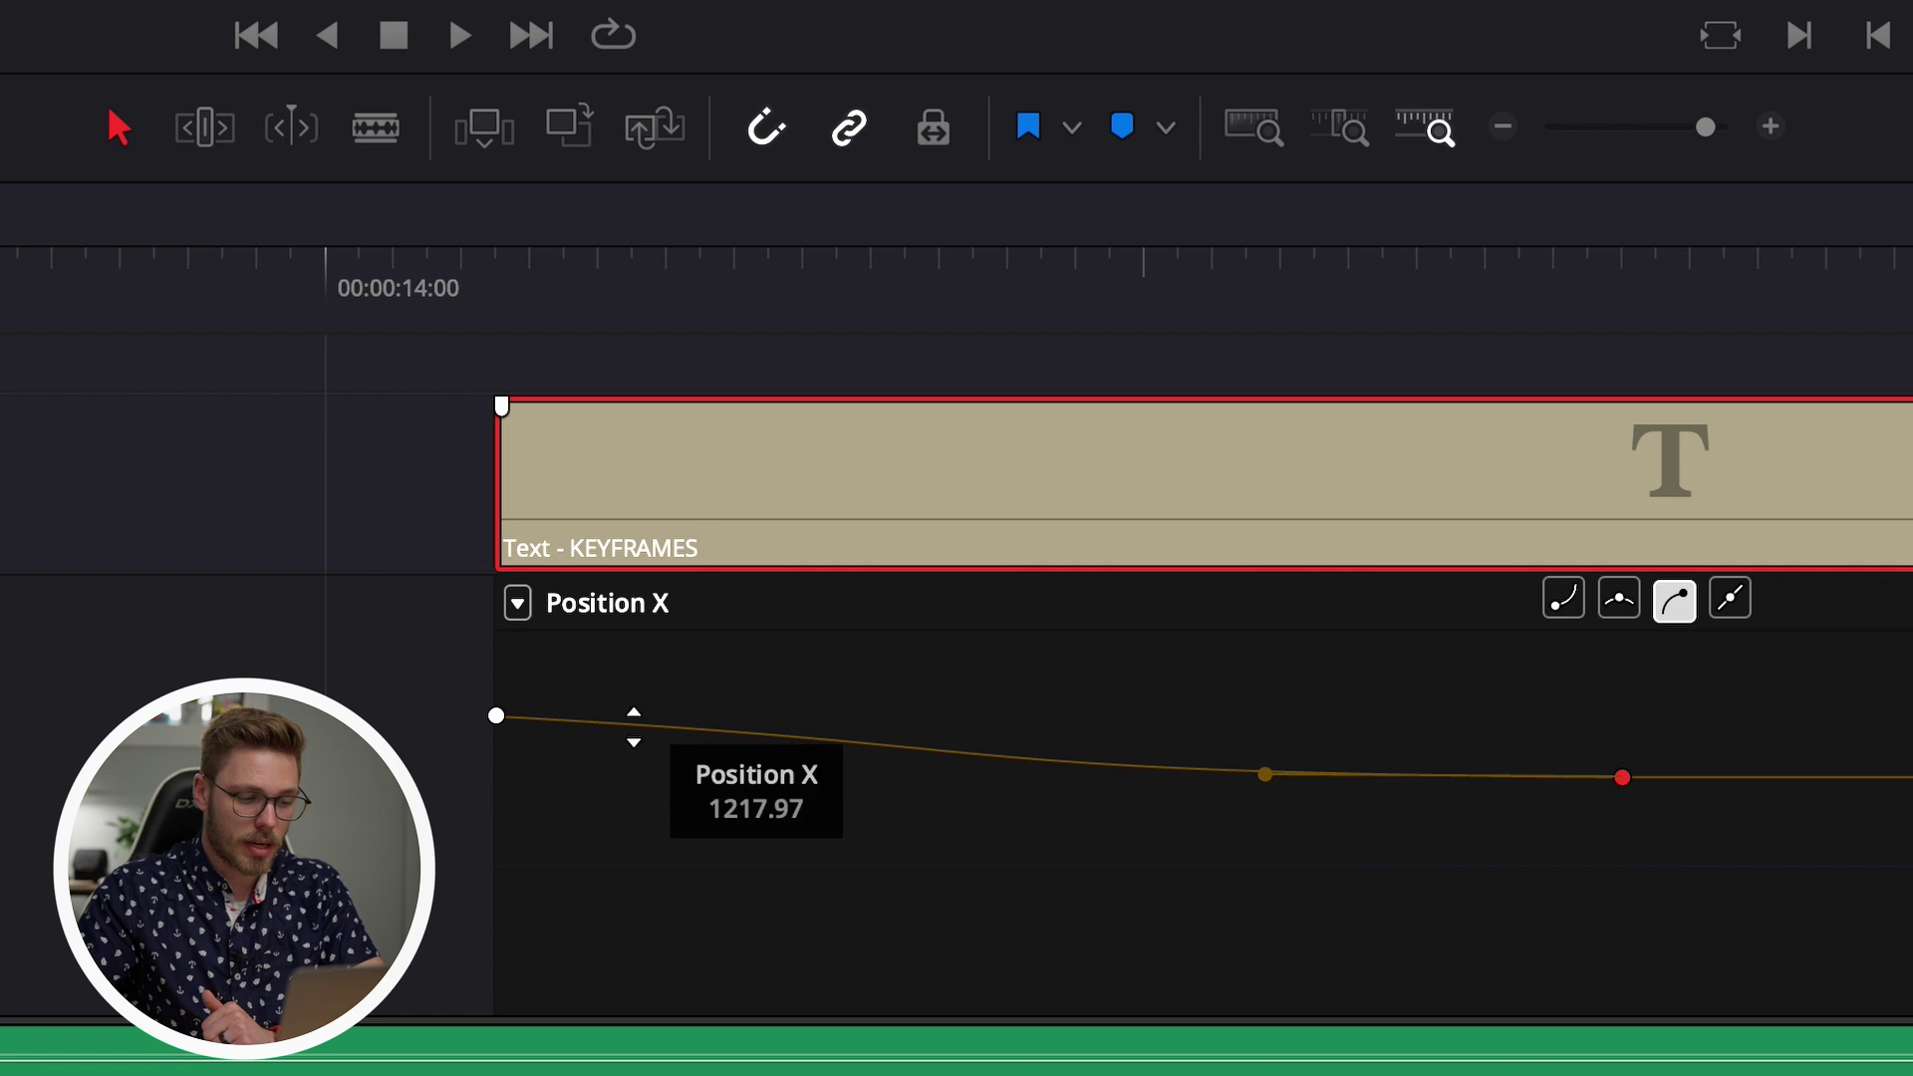
{"action": "left_click", "coordinate": [483, 721]}
{"action": "left_click", "coordinate": [498, 718]}
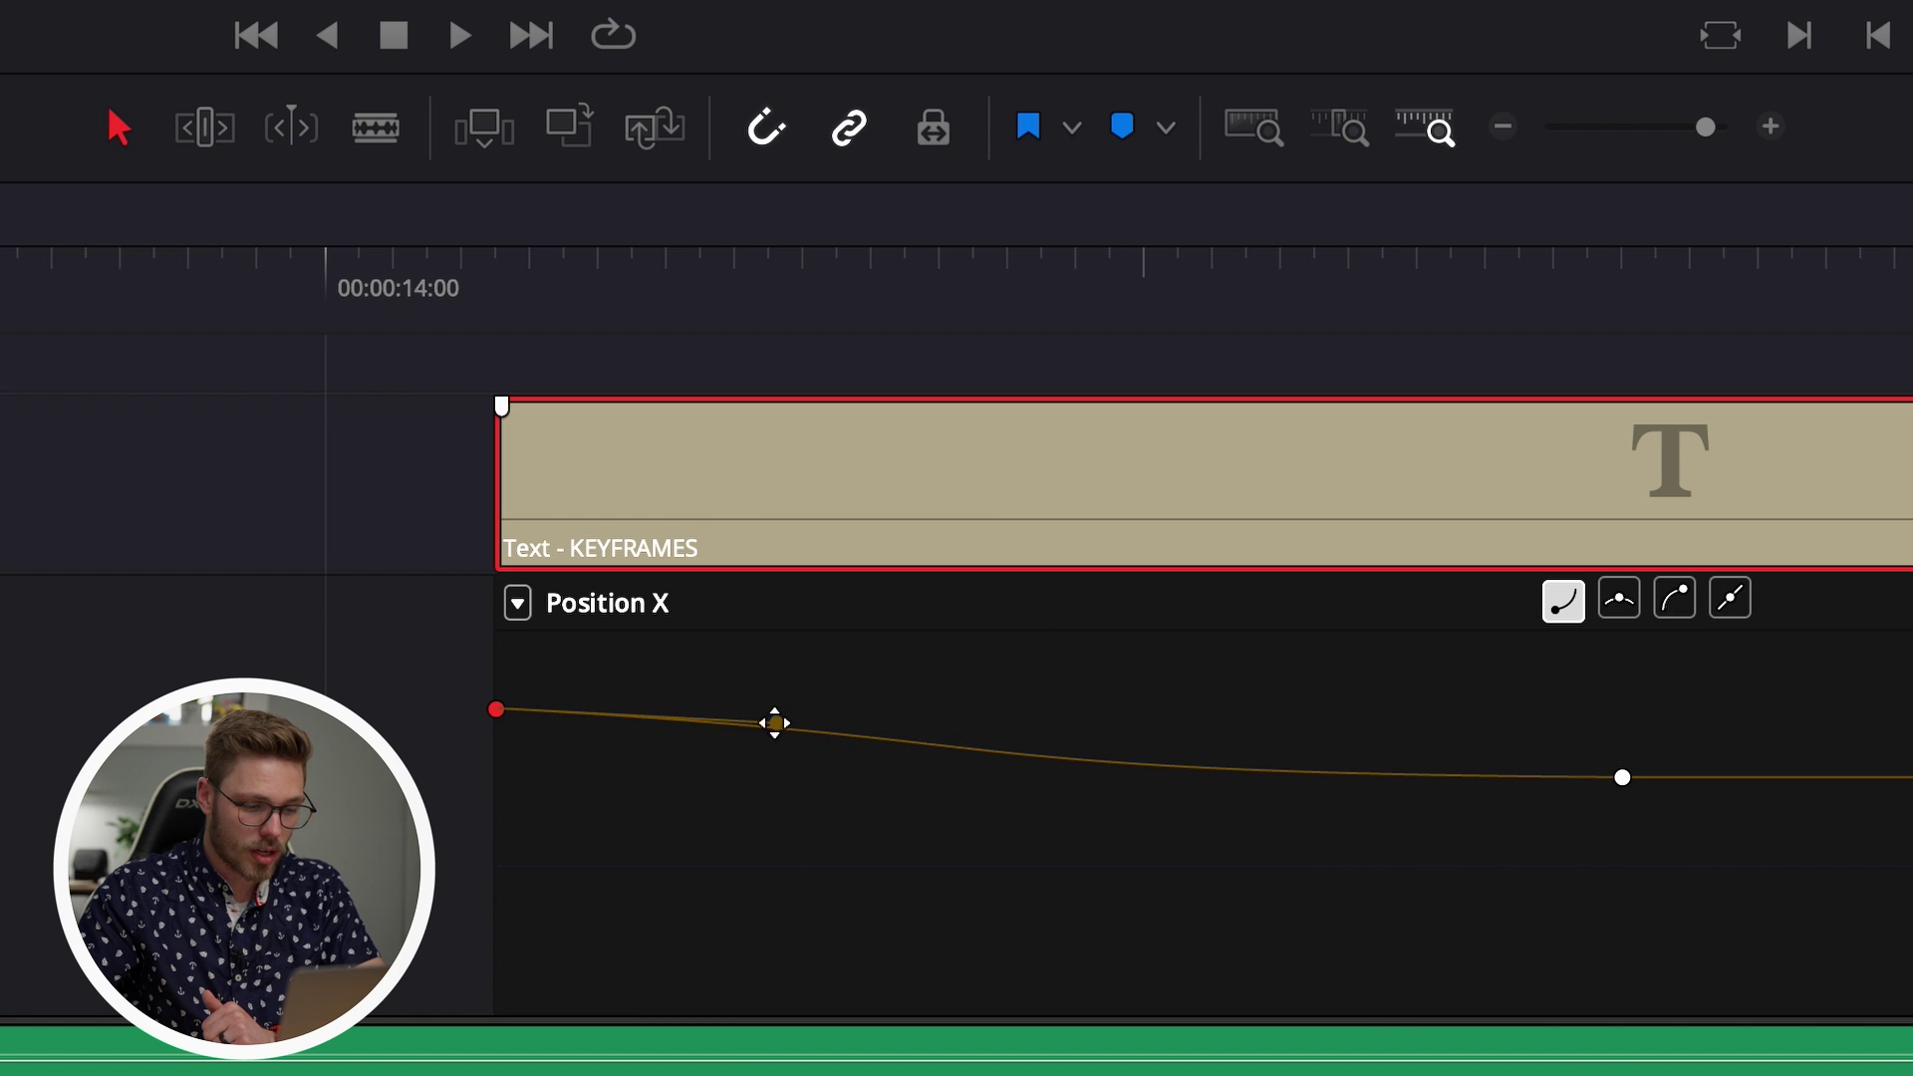
{"action": "left_click_drag", "start_coordinate": [774, 721], "coordinate": [857, 709]}
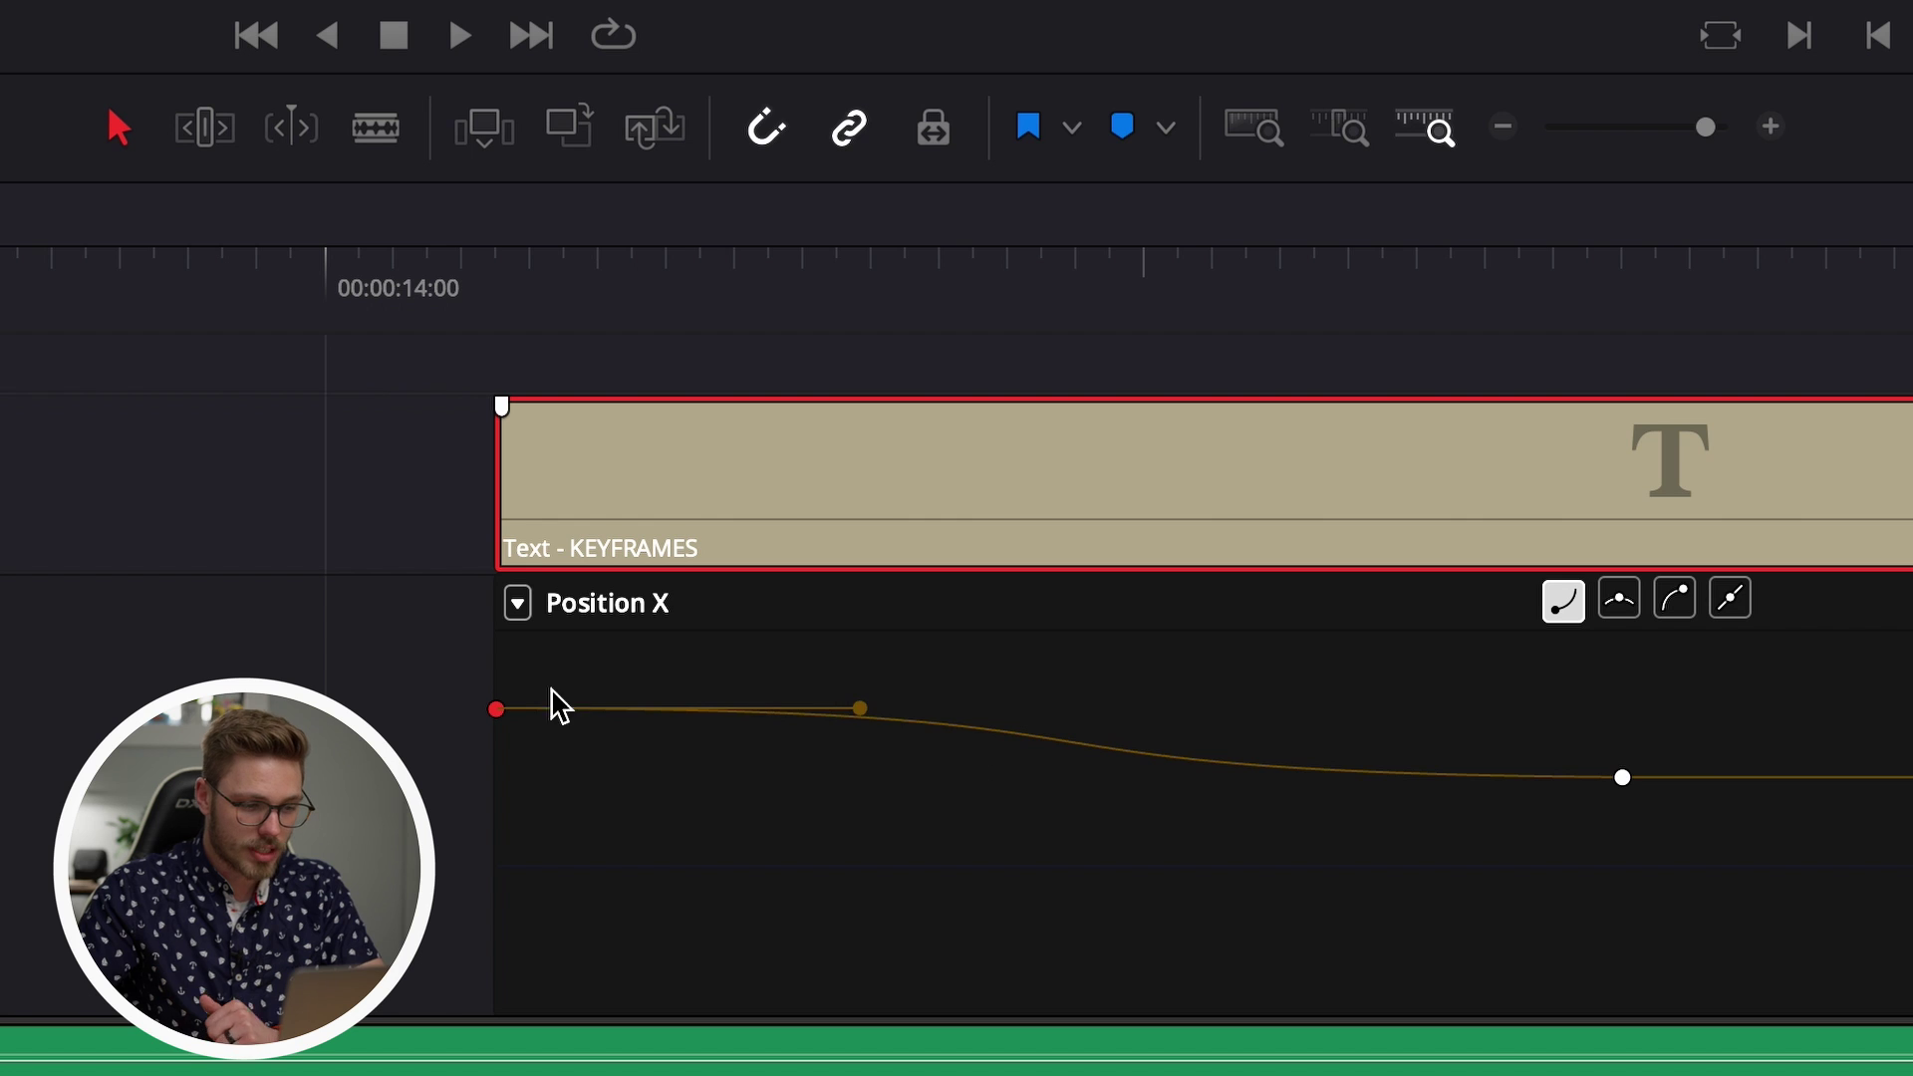
- Play back, lengthen the end keyframe's ease slightly more, and replay to review
{"action": "key", "text": "space"}
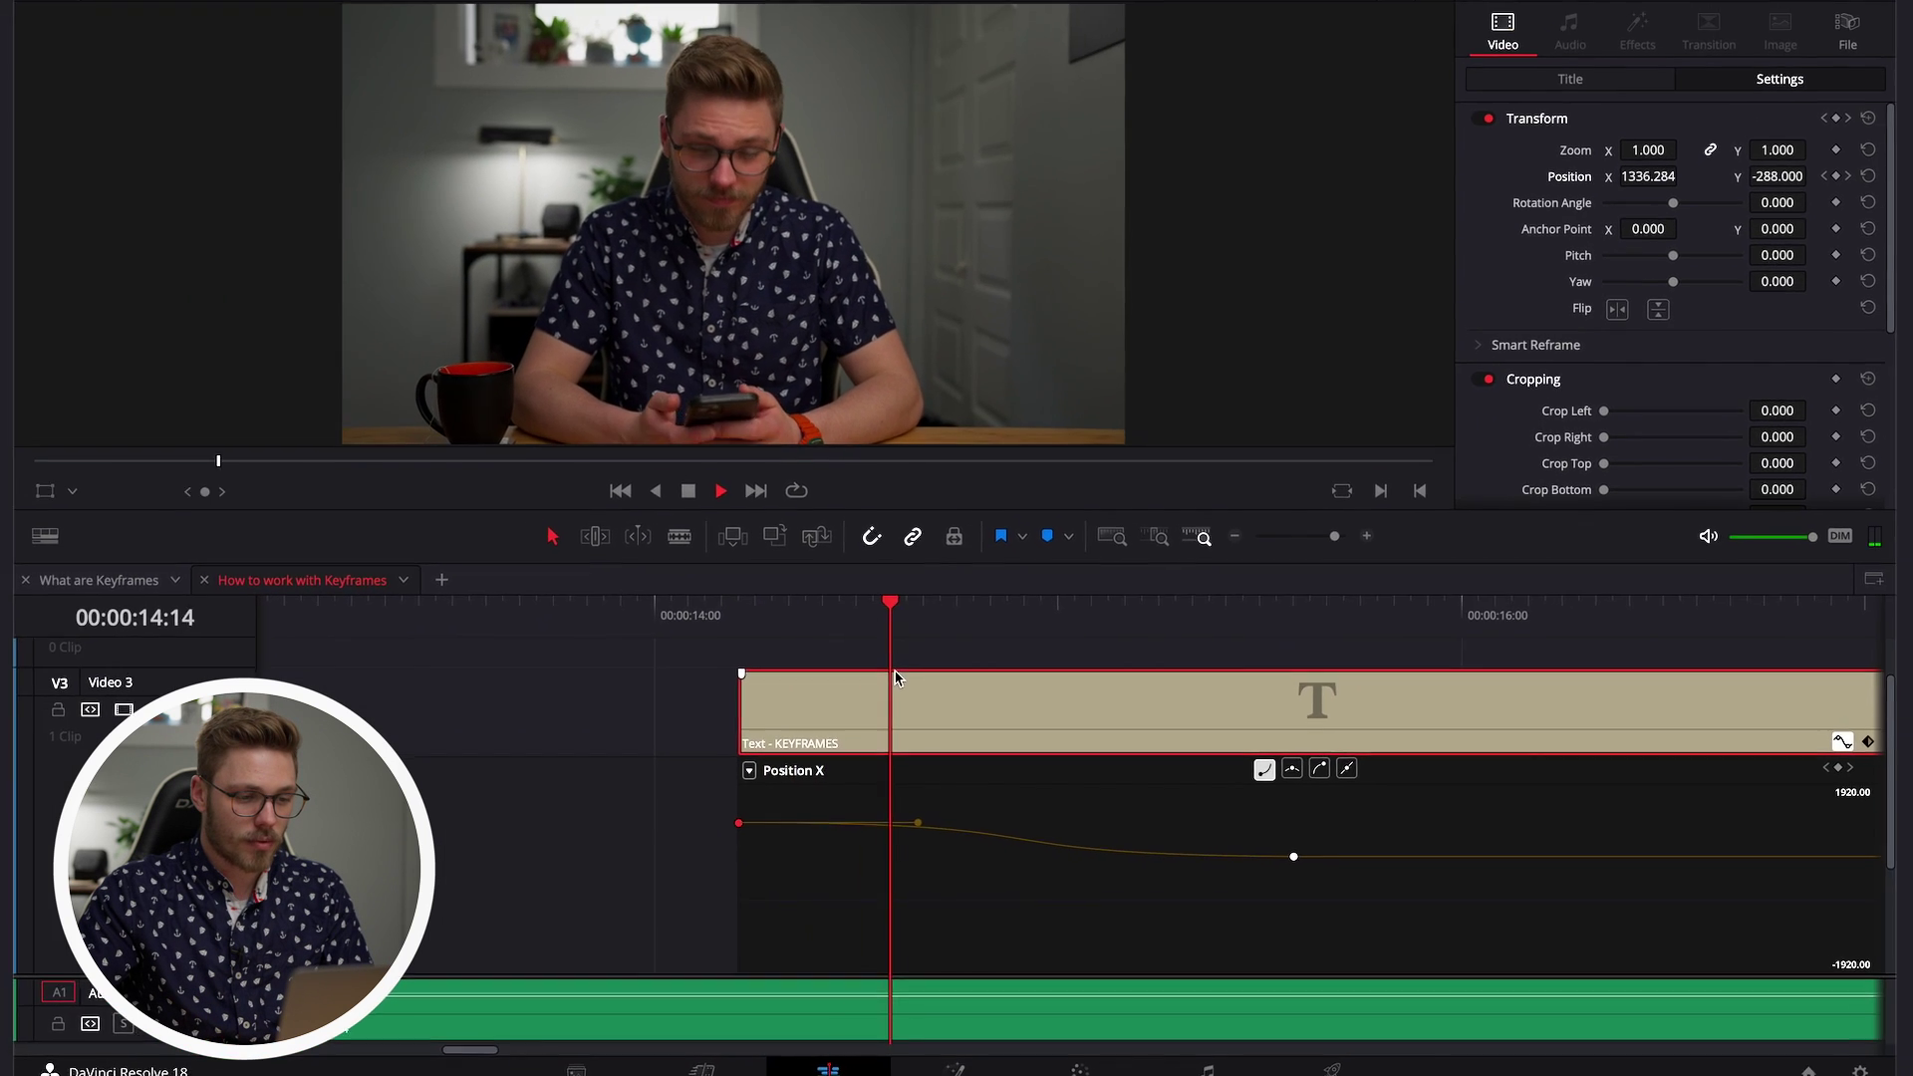
{"action": "key", "text": "space"}
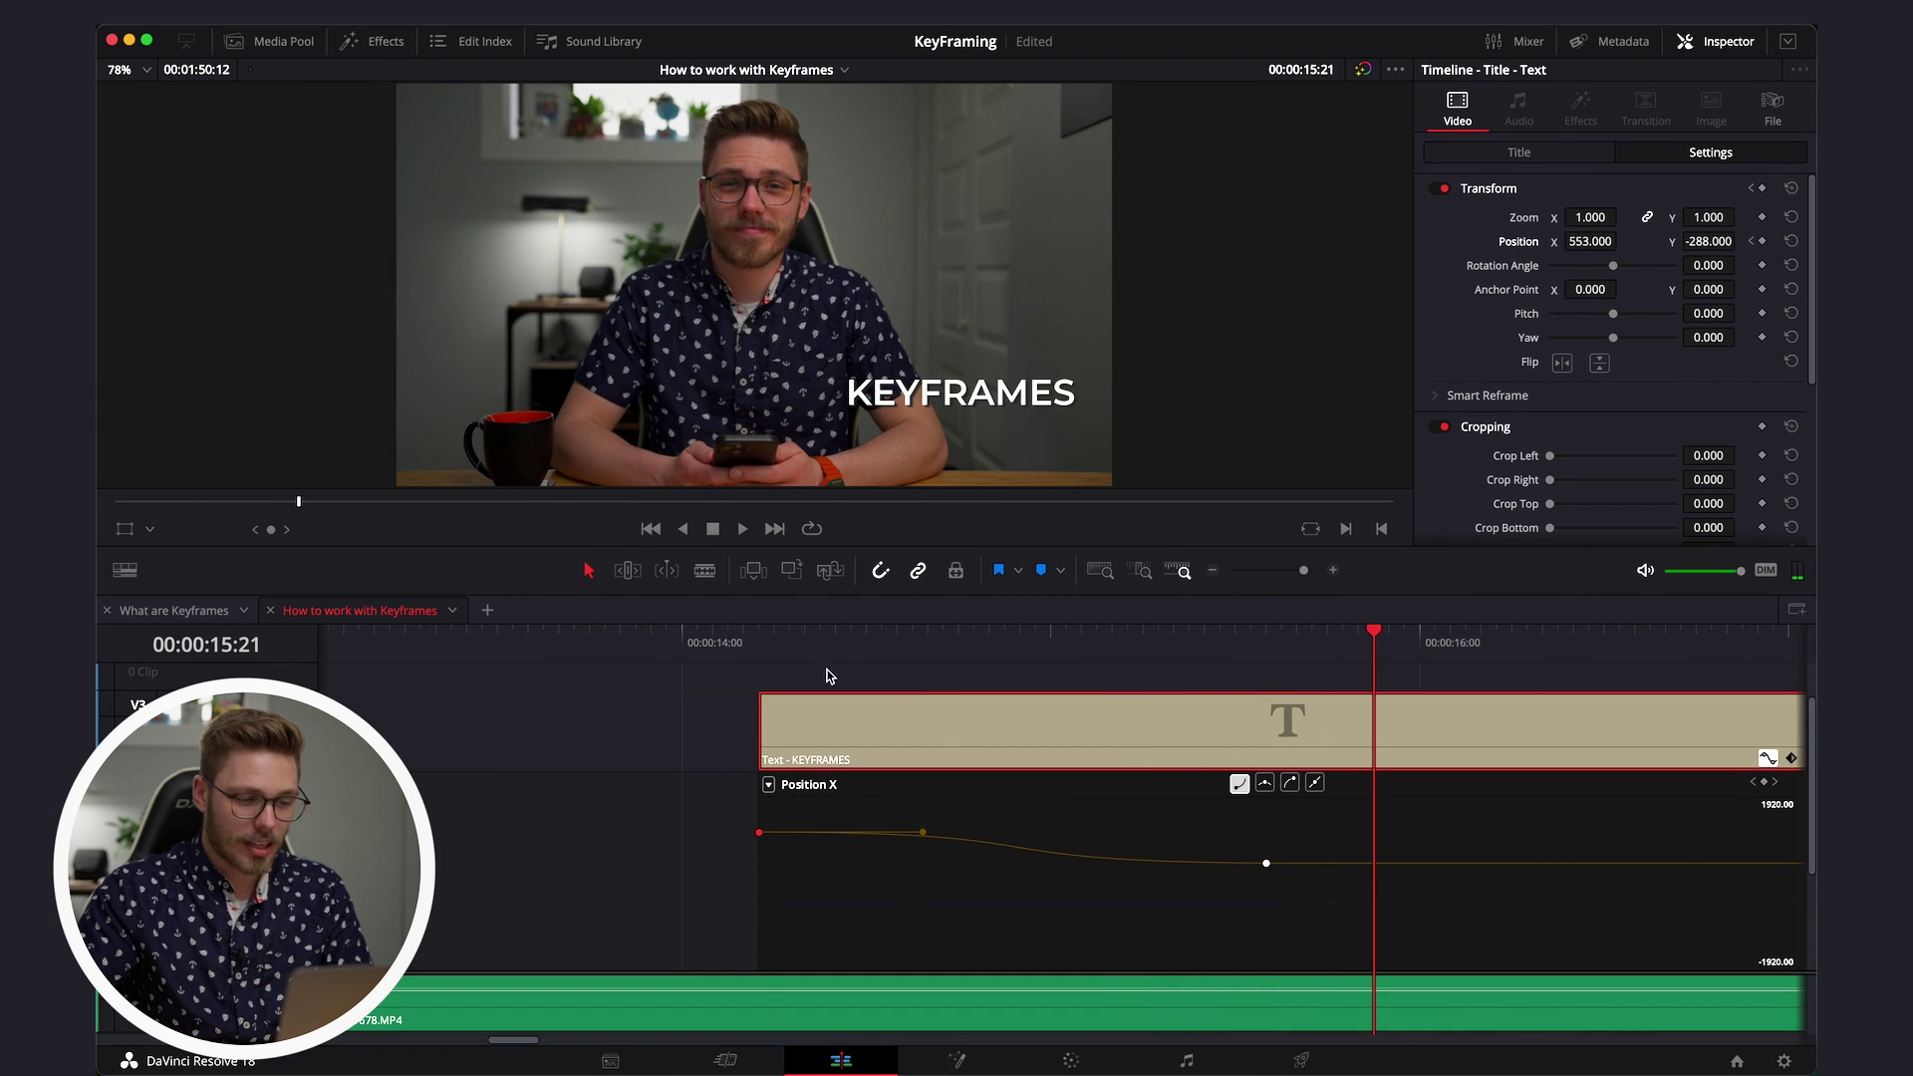
{"action": "left_click", "coordinate": [759, 658]}
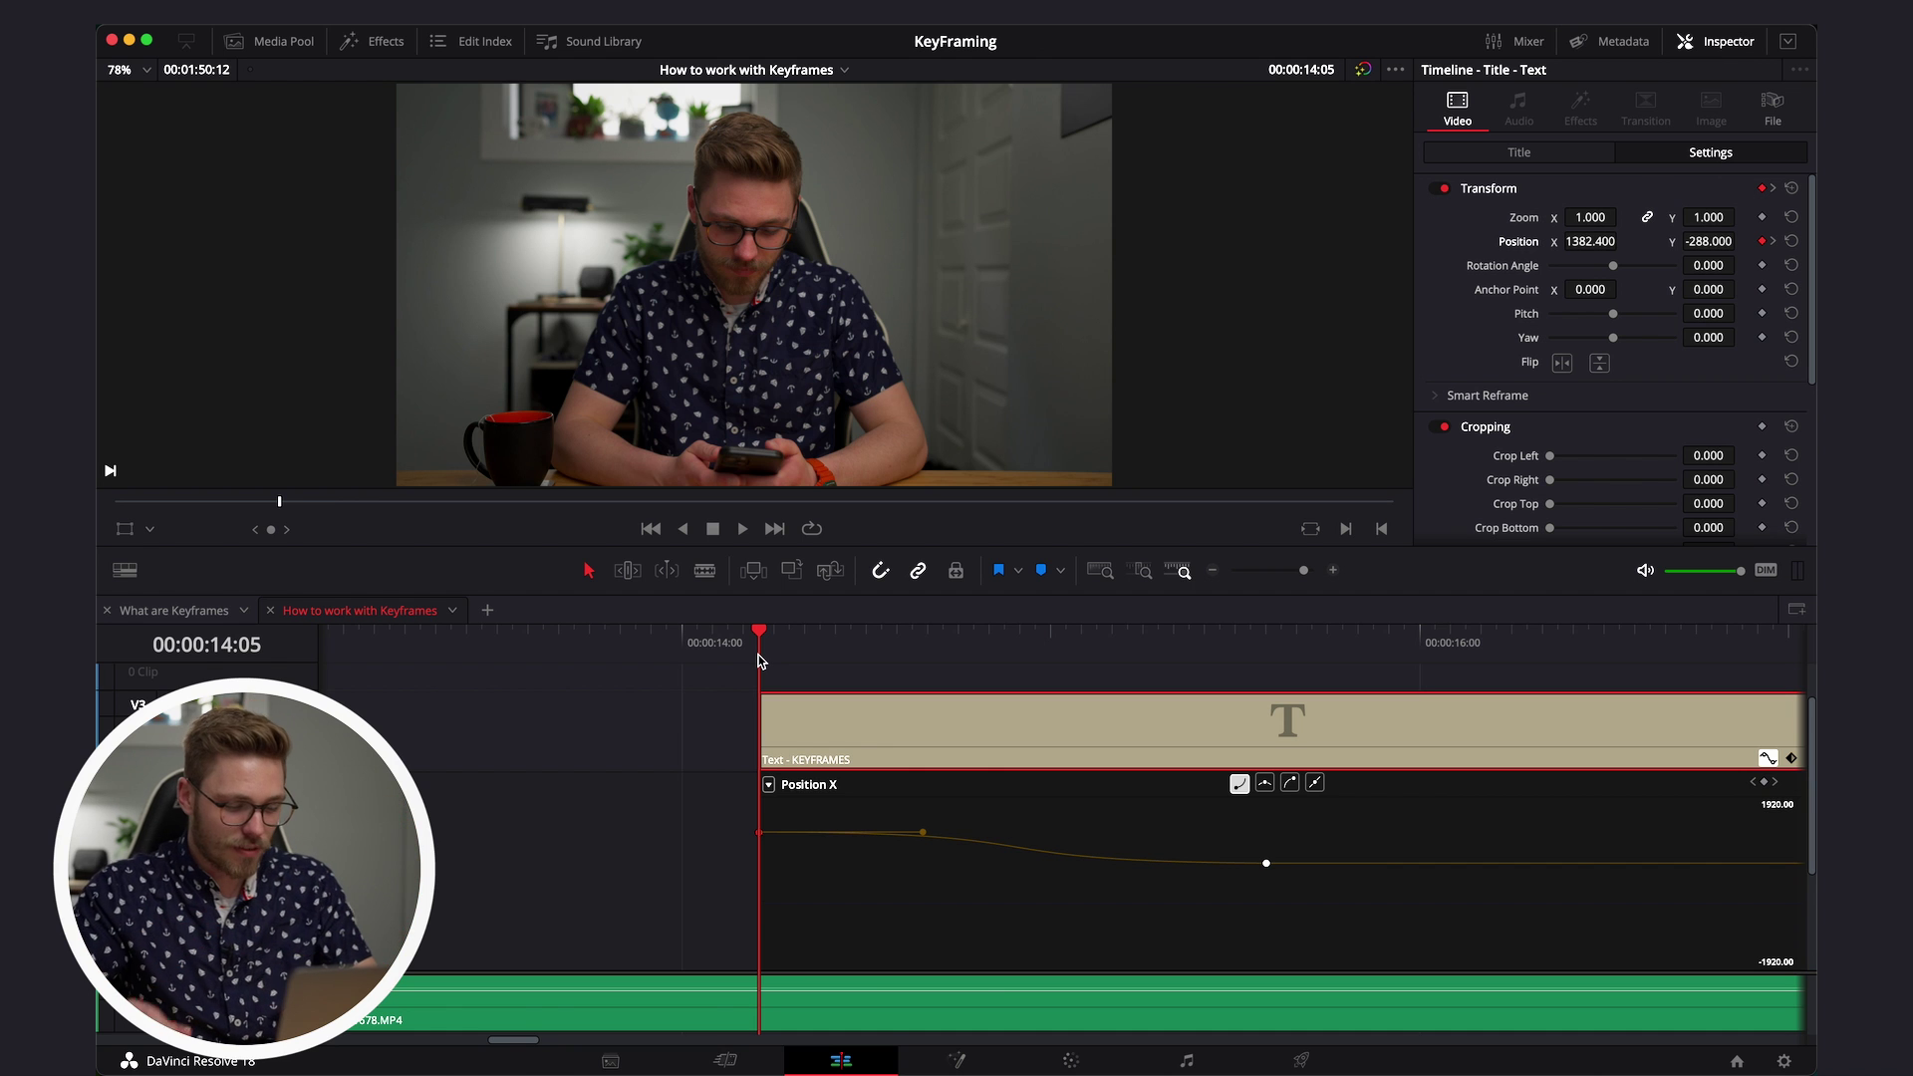
{"action": "key", "text": "space"}
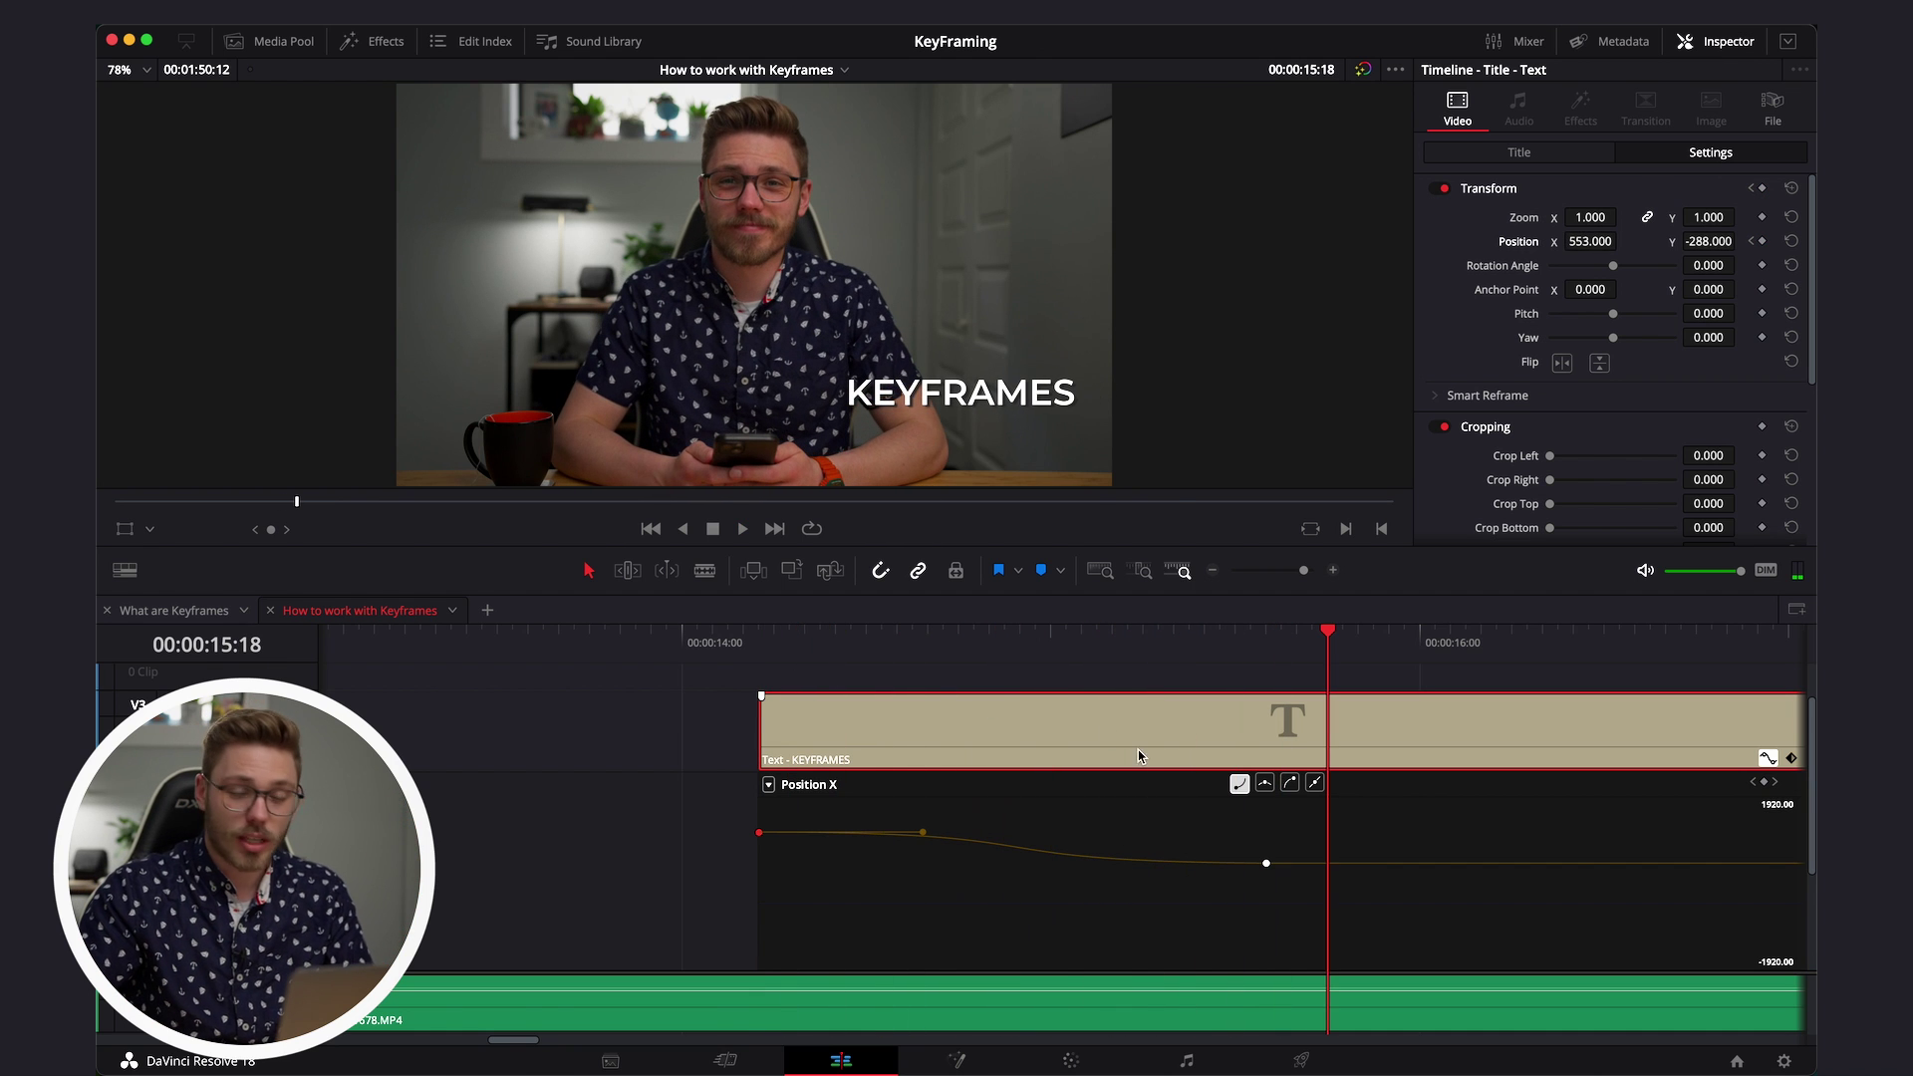
{"action": "left_click", "coordinate": [1267, 863]}
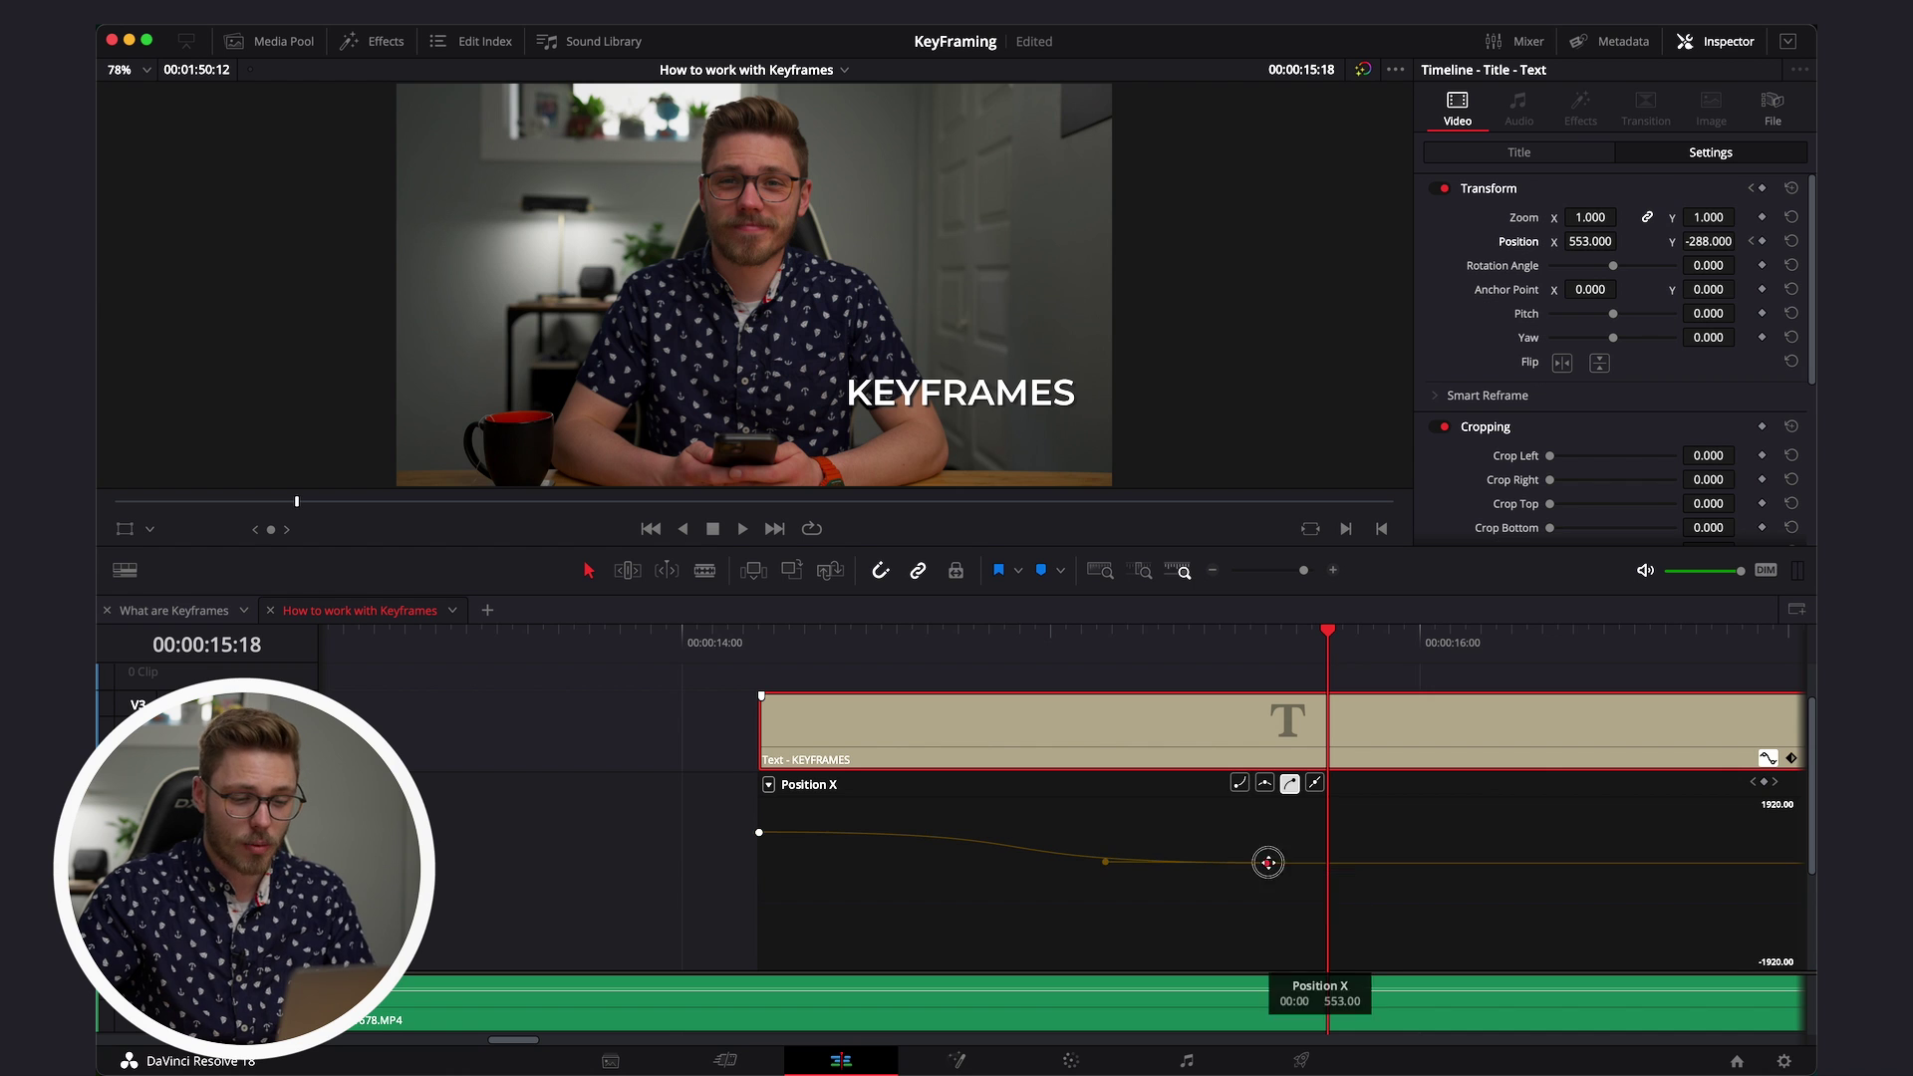
{"action": "left_click_drag", "start_coordinate": [1104, 863], "coordinate": [1093, 860]}
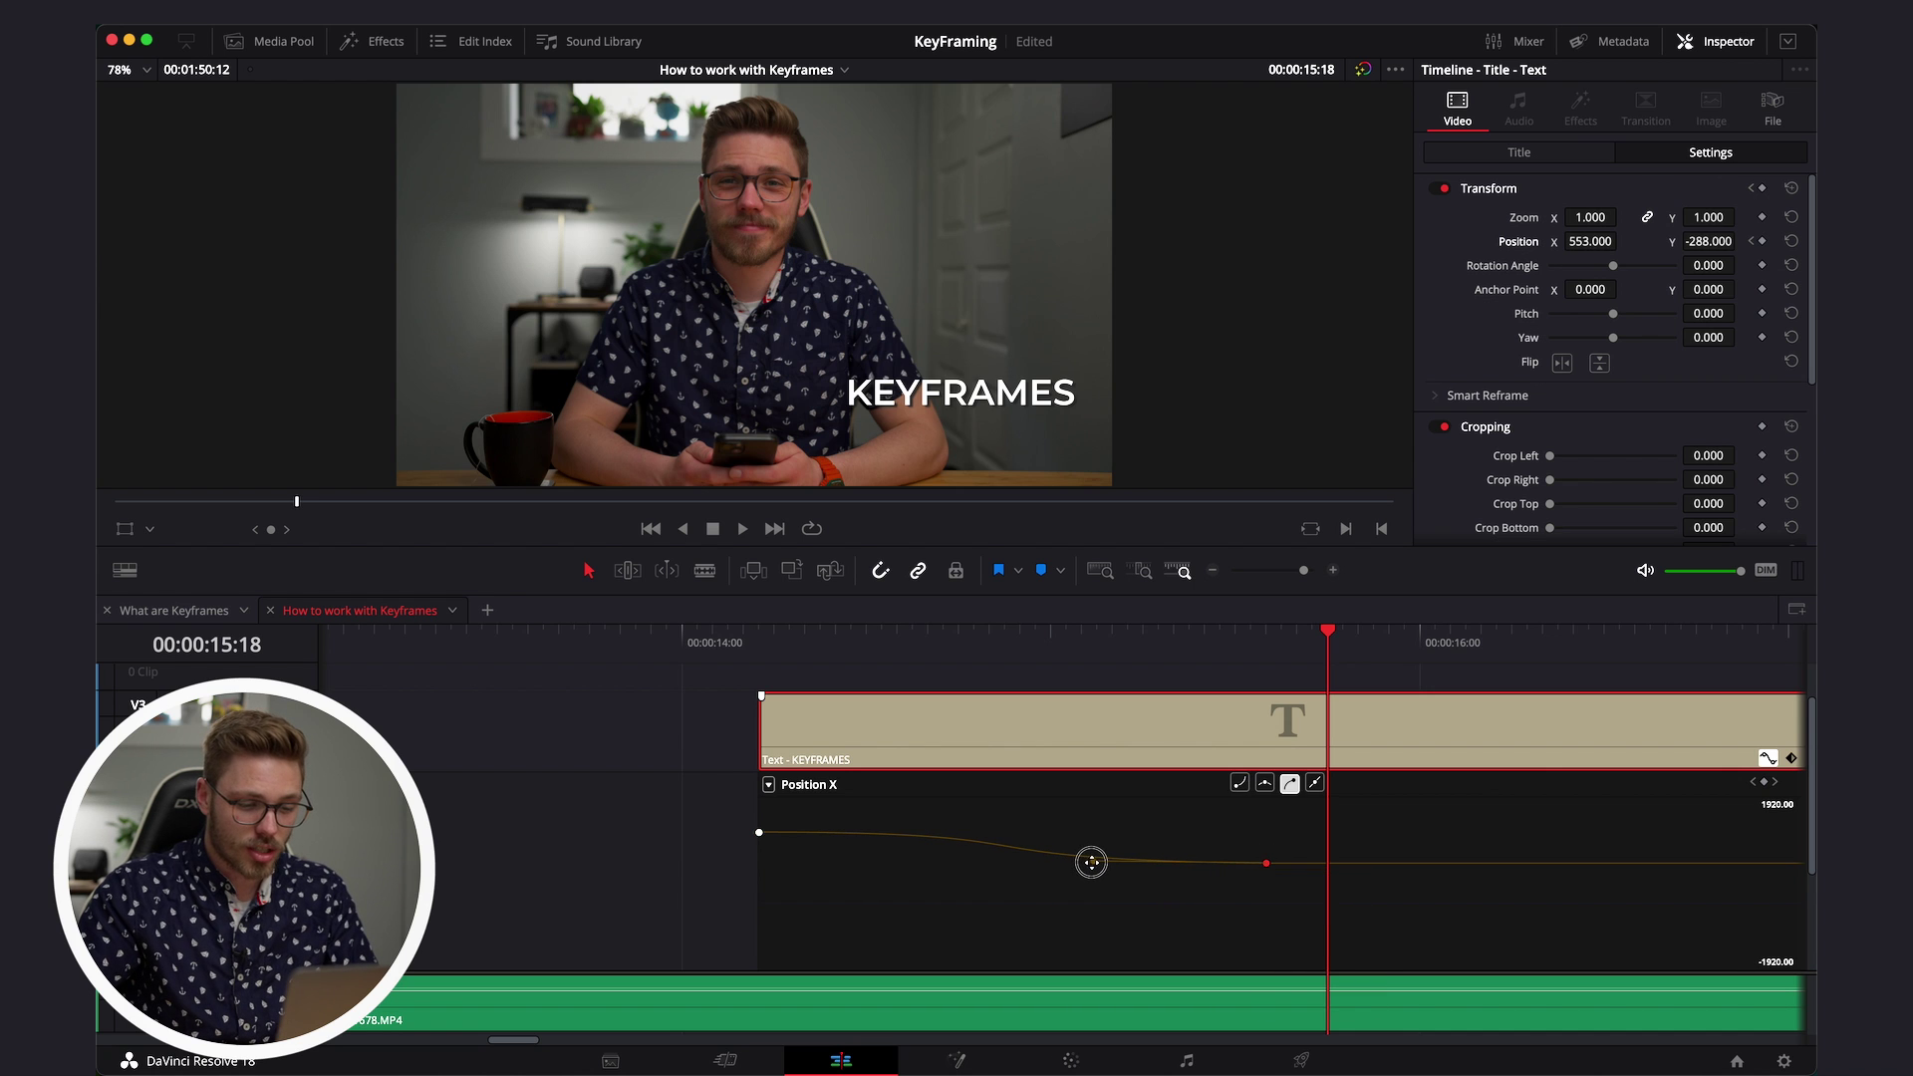
{"action": "left_click", "coordinate": [762, 642]}
{"action": "key", "text": "space"}
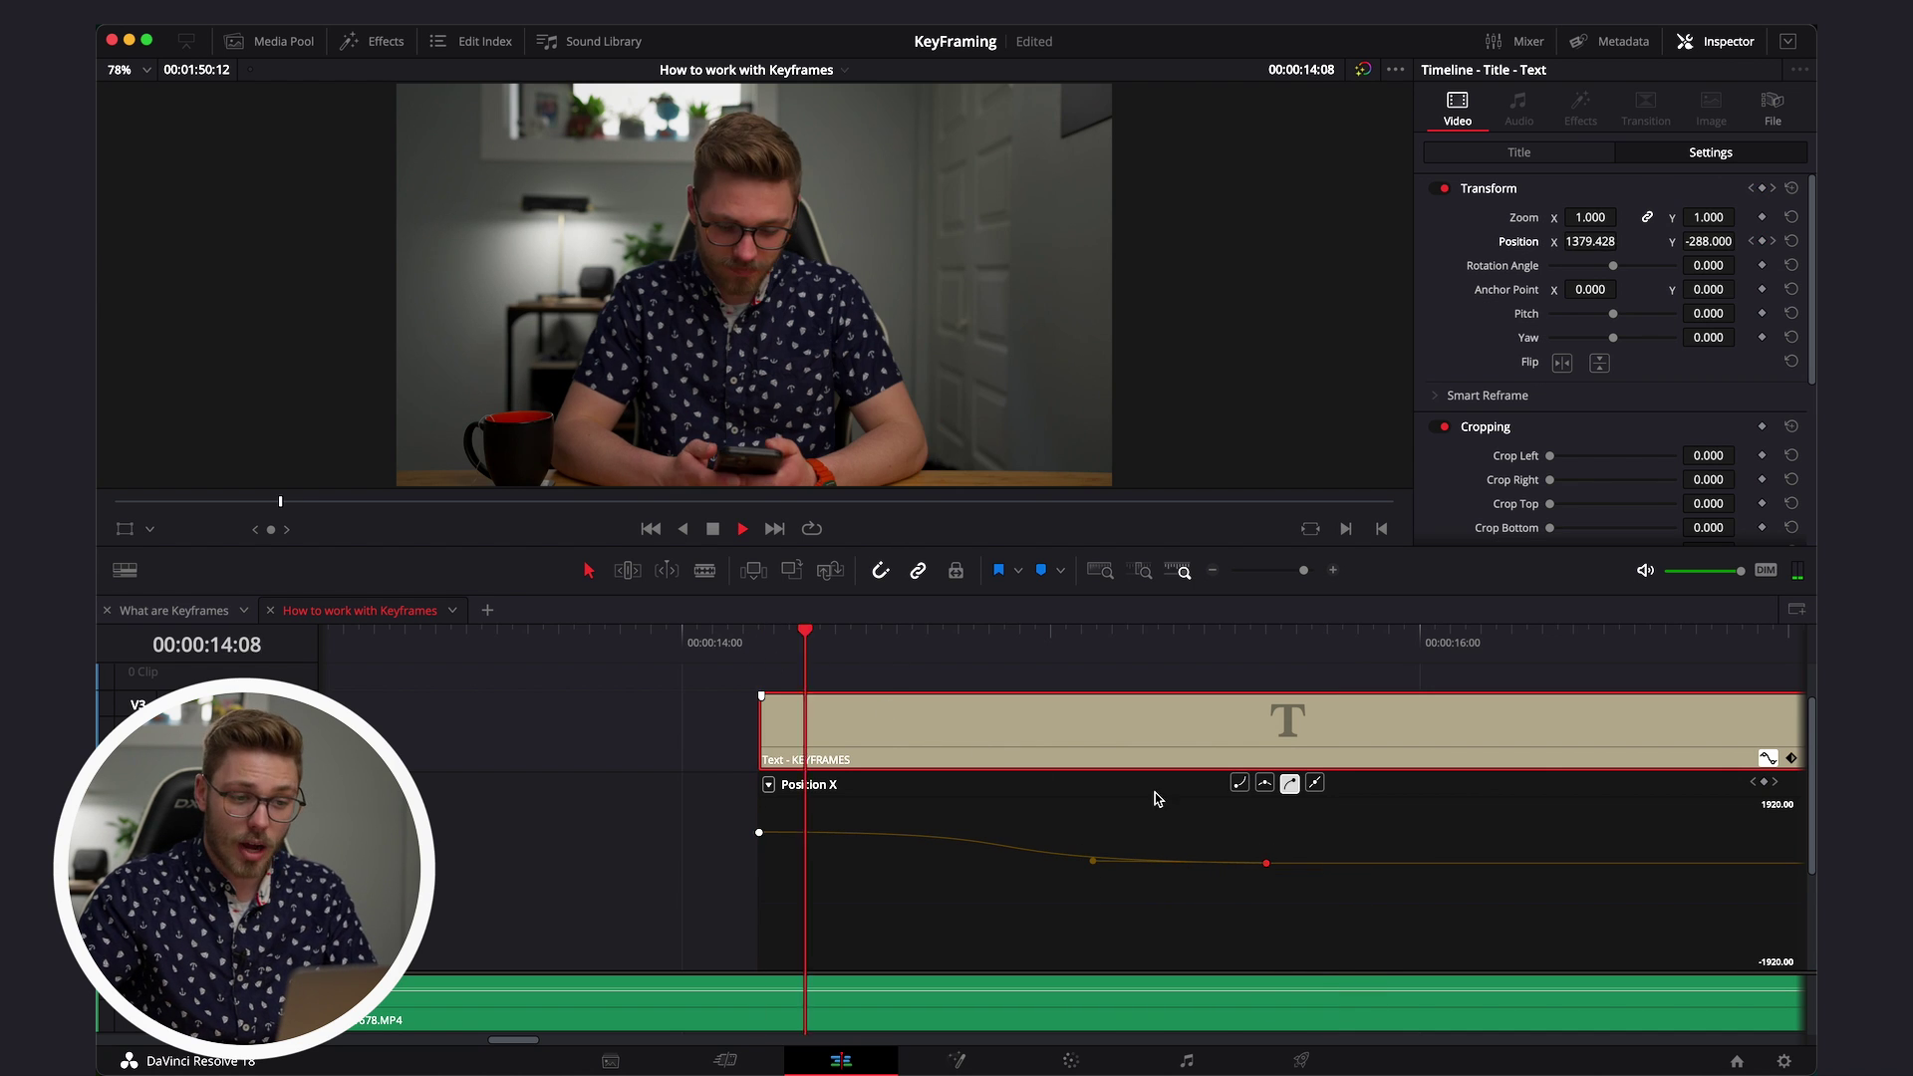
{"action": "key", "text": "space"}
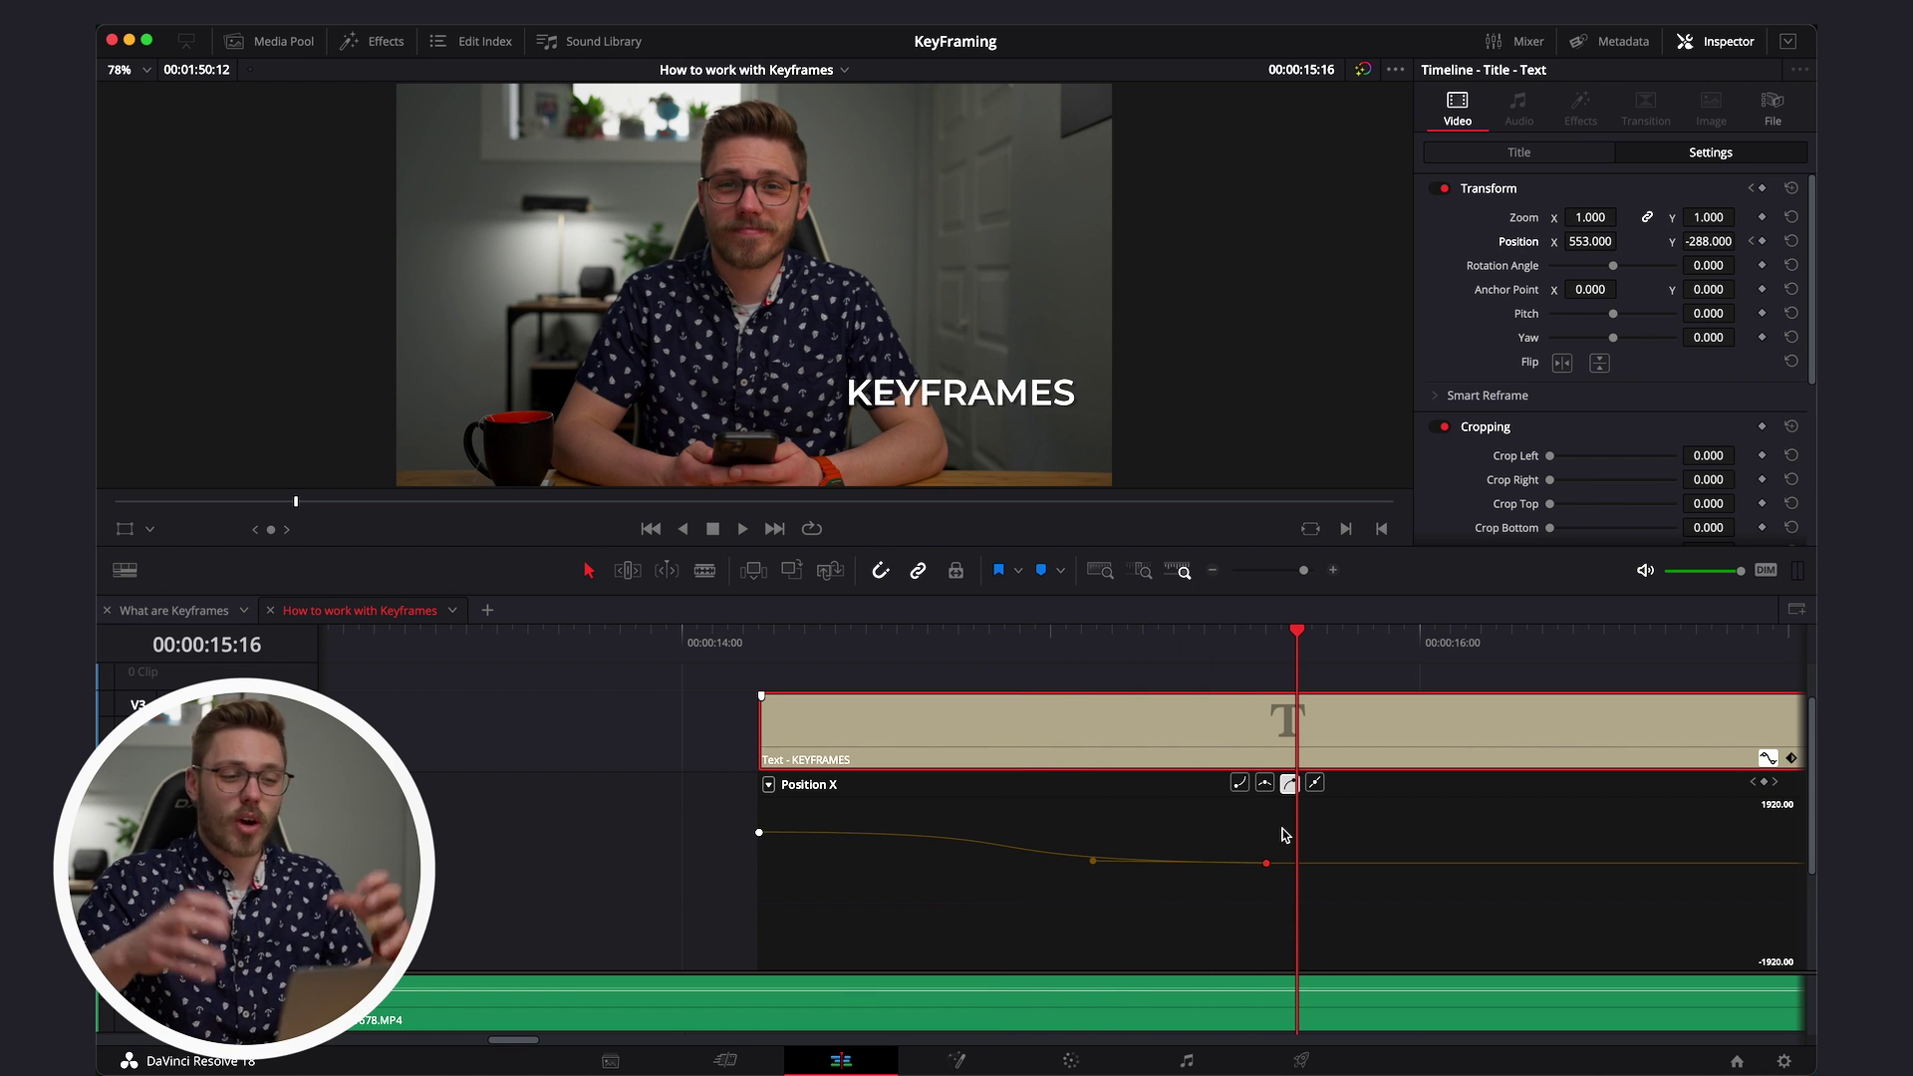
{"action": "scroll", "coordinate": [1281, 833], "scroll_direction": "down", "scroll_amount": 5}
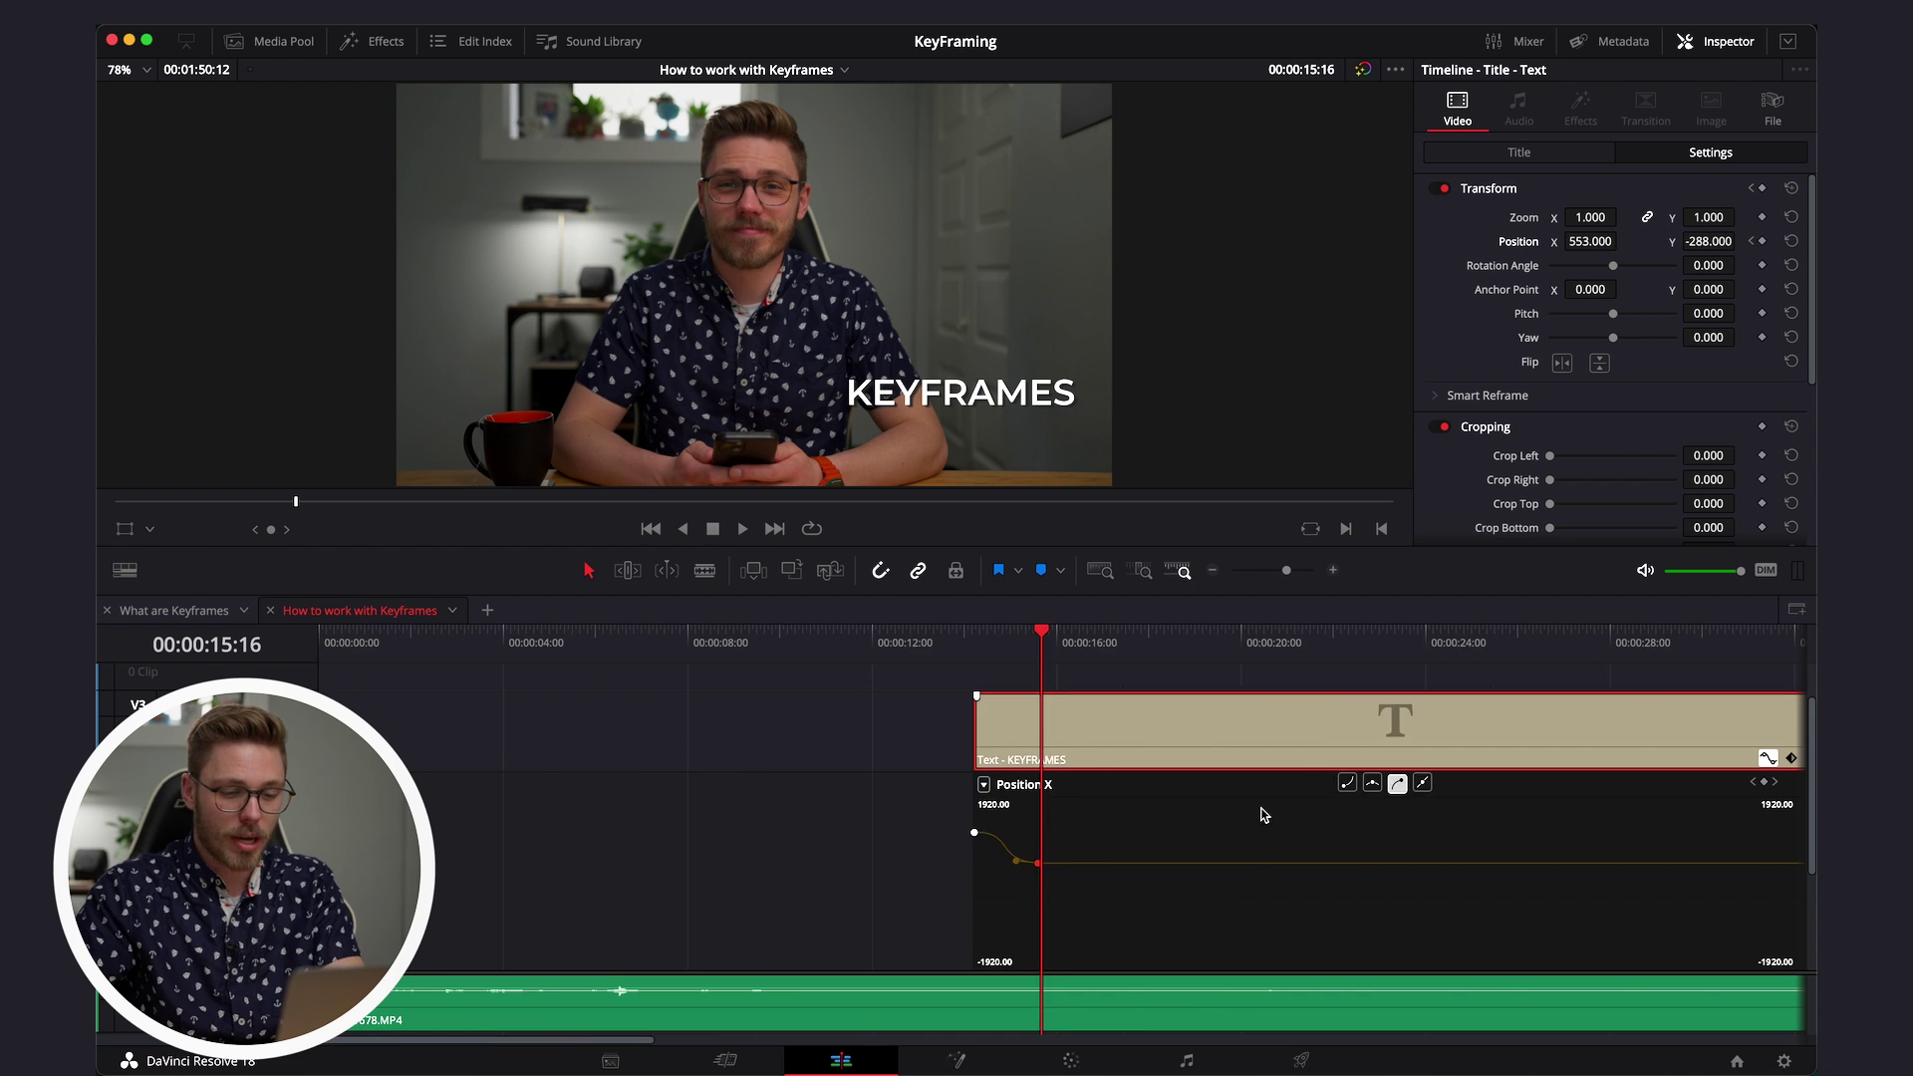
- Close the title clip's position curve graph
{"action": "scroll", "coordinate": [1149, 837], "scroll_direction": "up", "scroll_amount": 2}
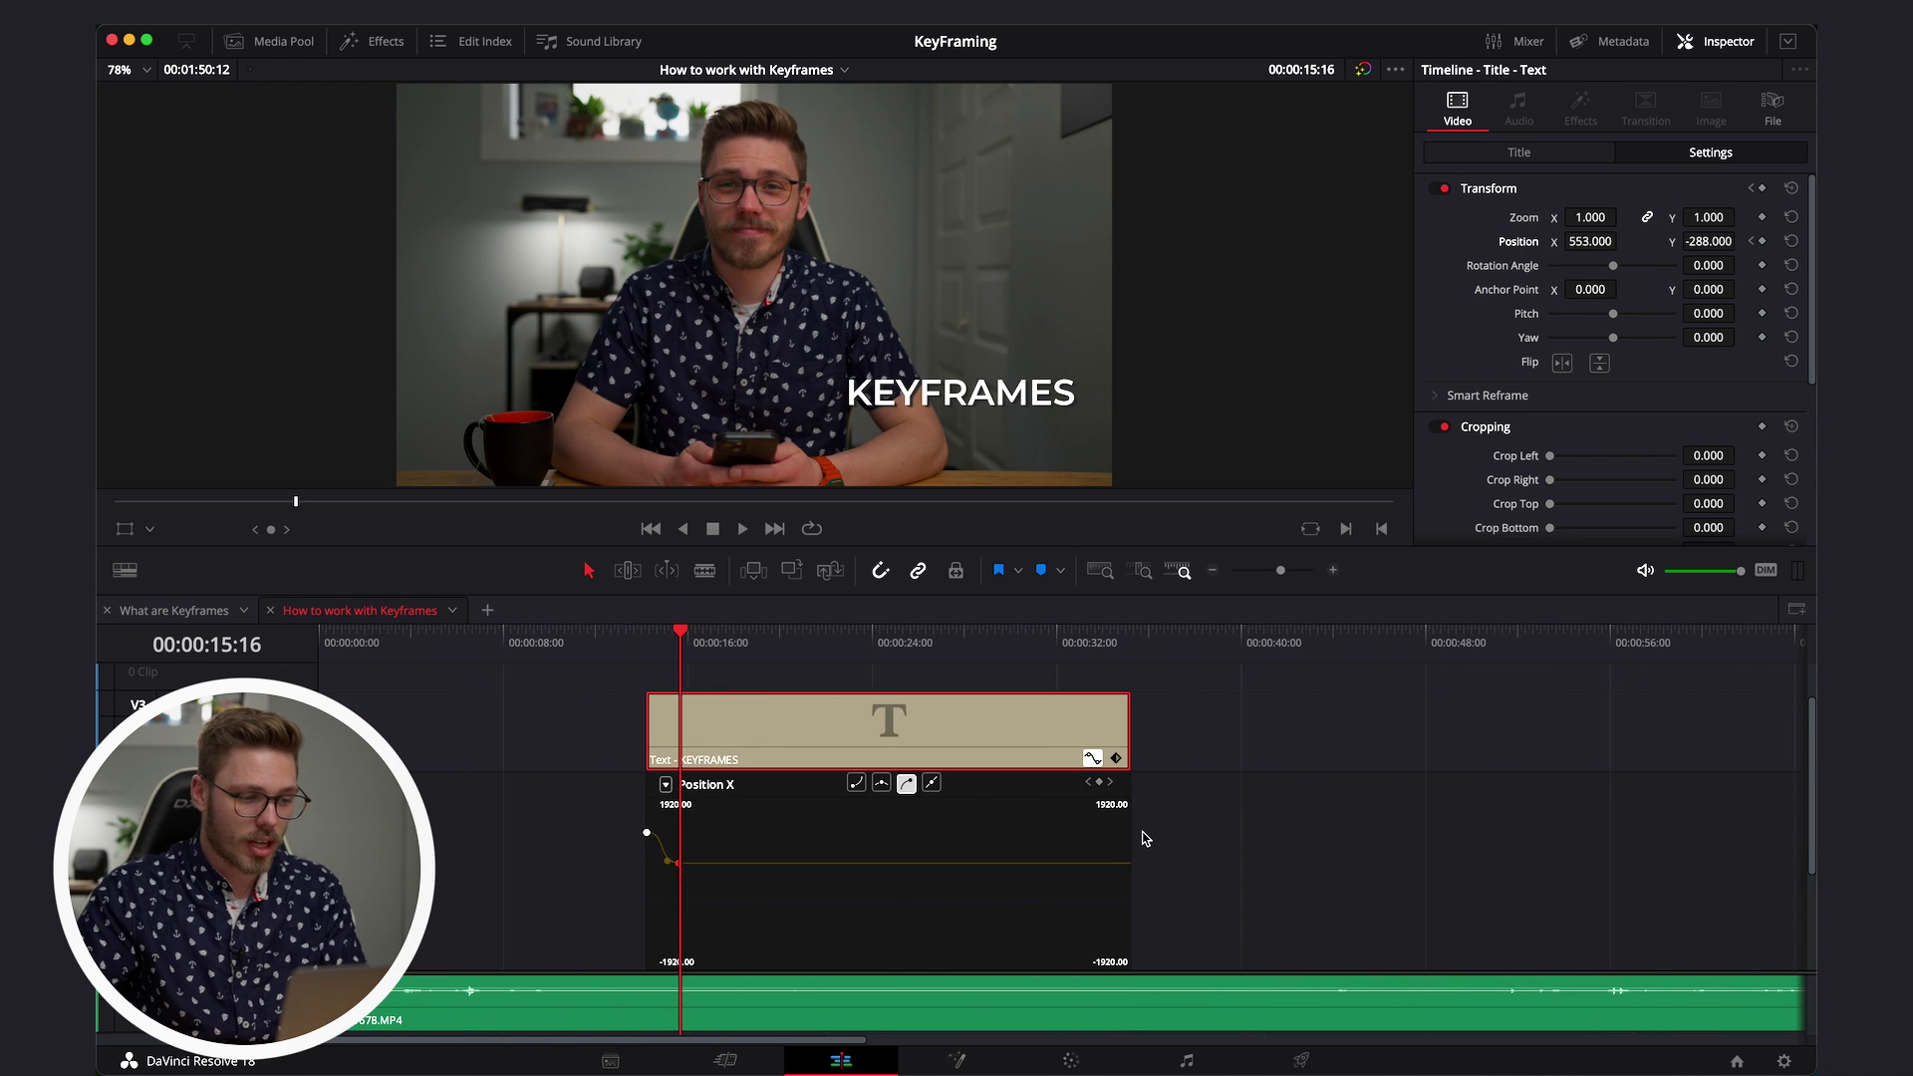
{"action": "left_click", "coordinate": [1092, 815]}
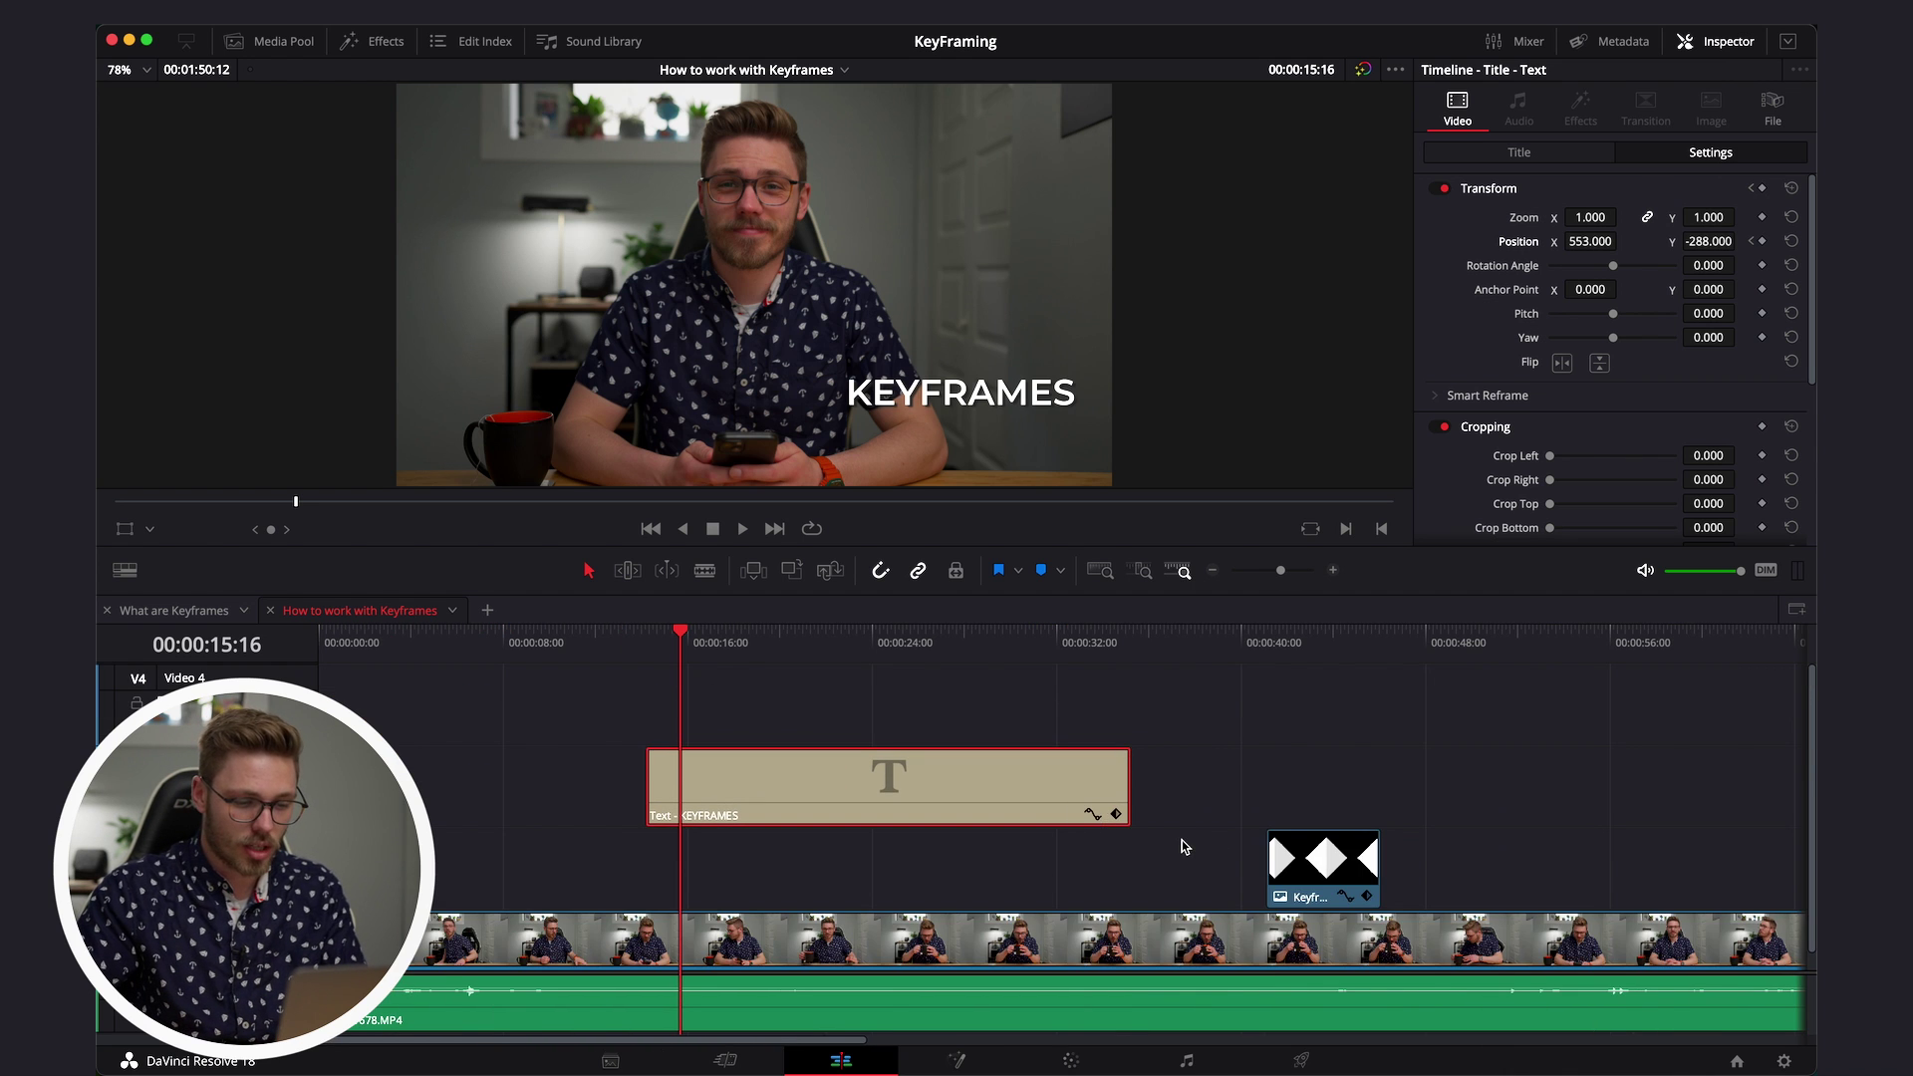
{"action": "left_click", "coordinate": [1093, 815]}
{"action": "left_click", "coordinate": [1096, 762]}
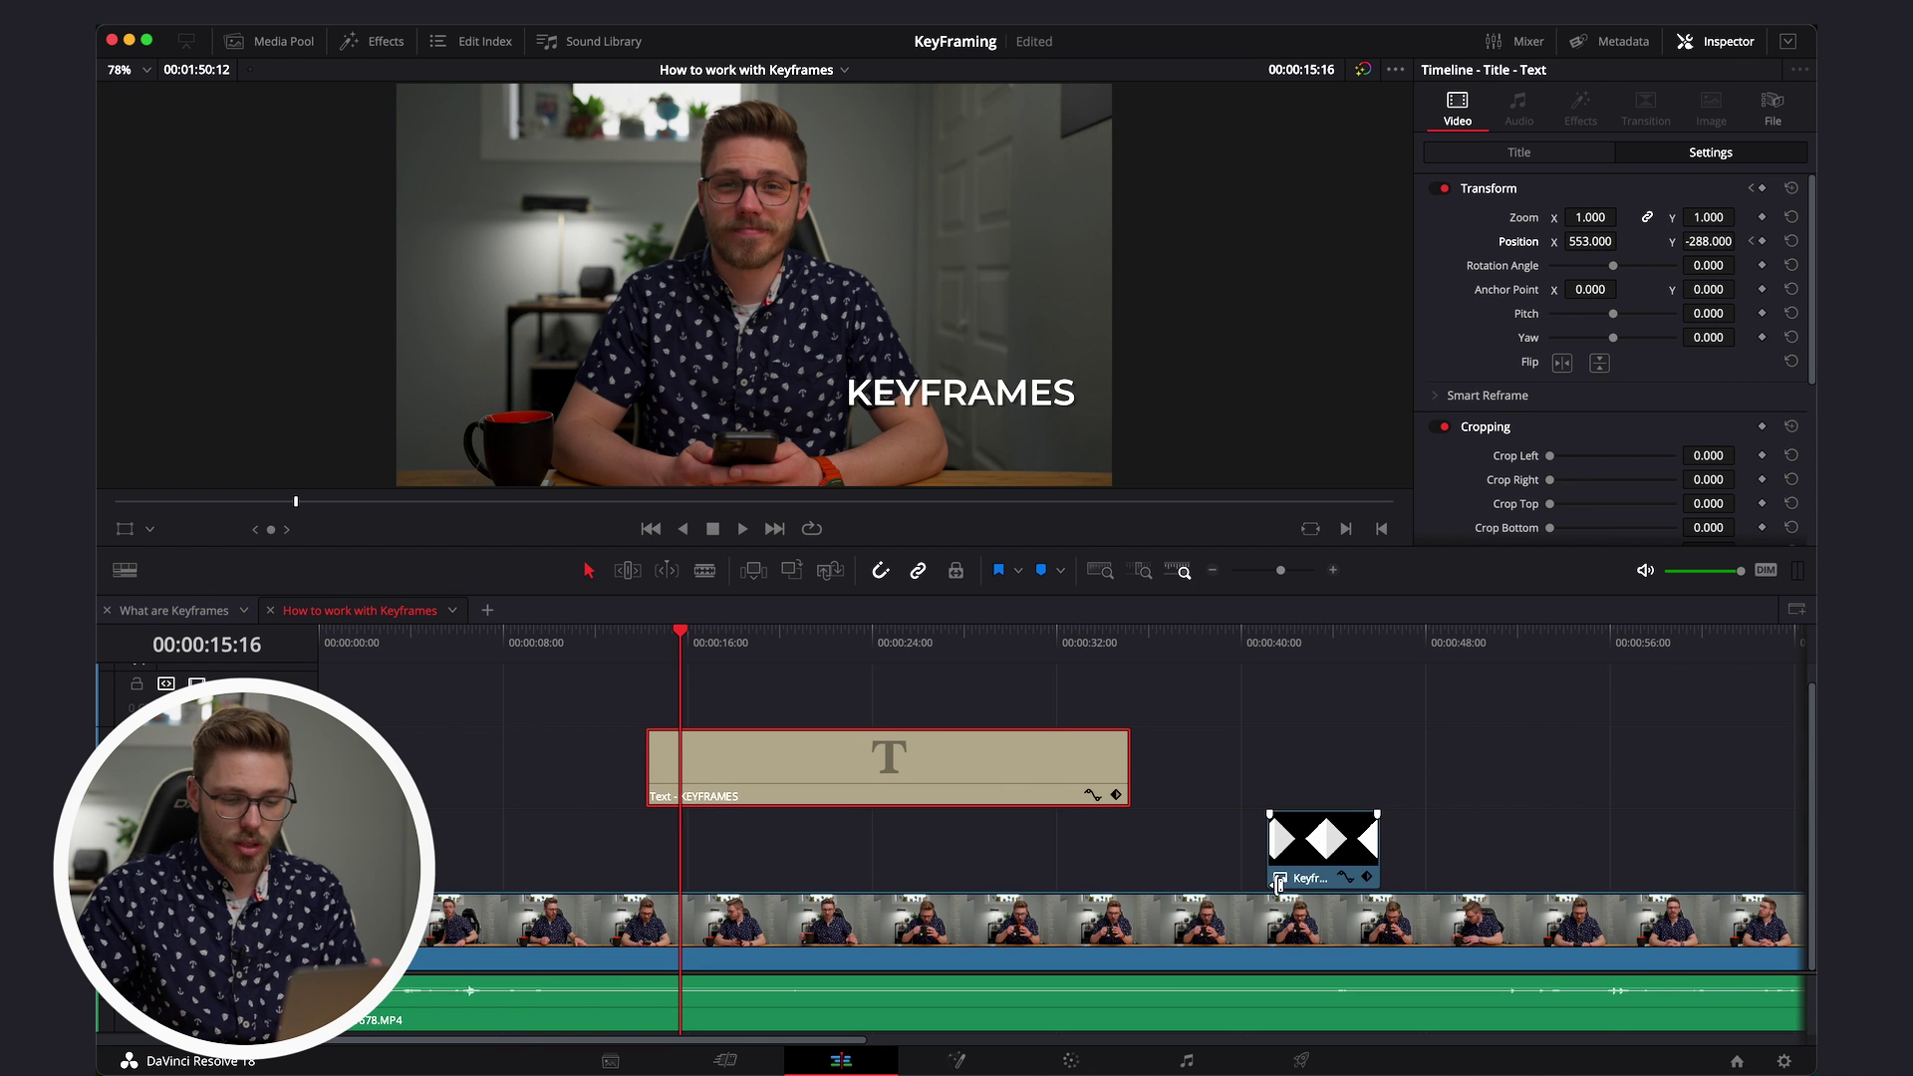
- Zoom the timeline in on the diamond clip, select Keyframe.png, and move the playhead to 42:06
{"action": "scroll", "coordinate": [1114, 857], "scroll_direction": "right", "scroll_amount": 3}
{"action": "left_click", "coordinate": [1099, 642]}
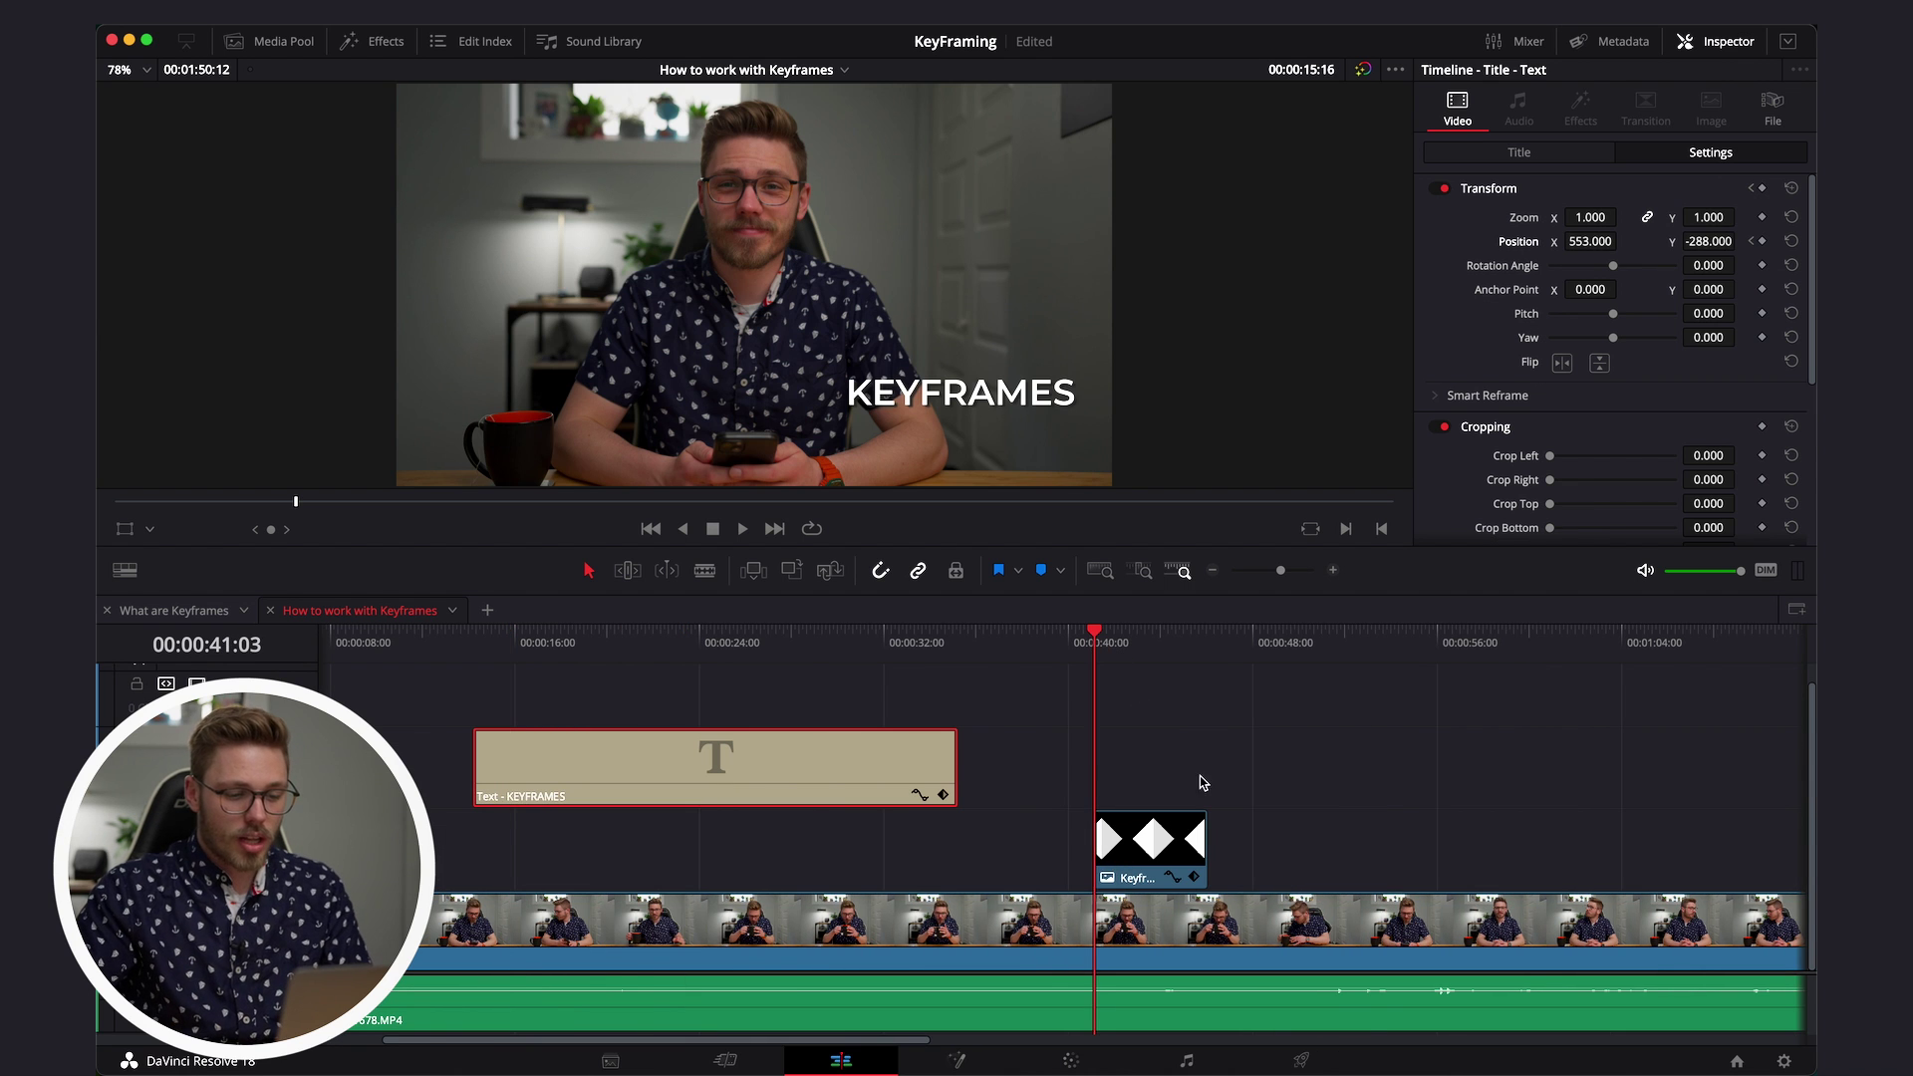
{"action": "key", "text": "space"}
{"action": "key", "text": "space"}
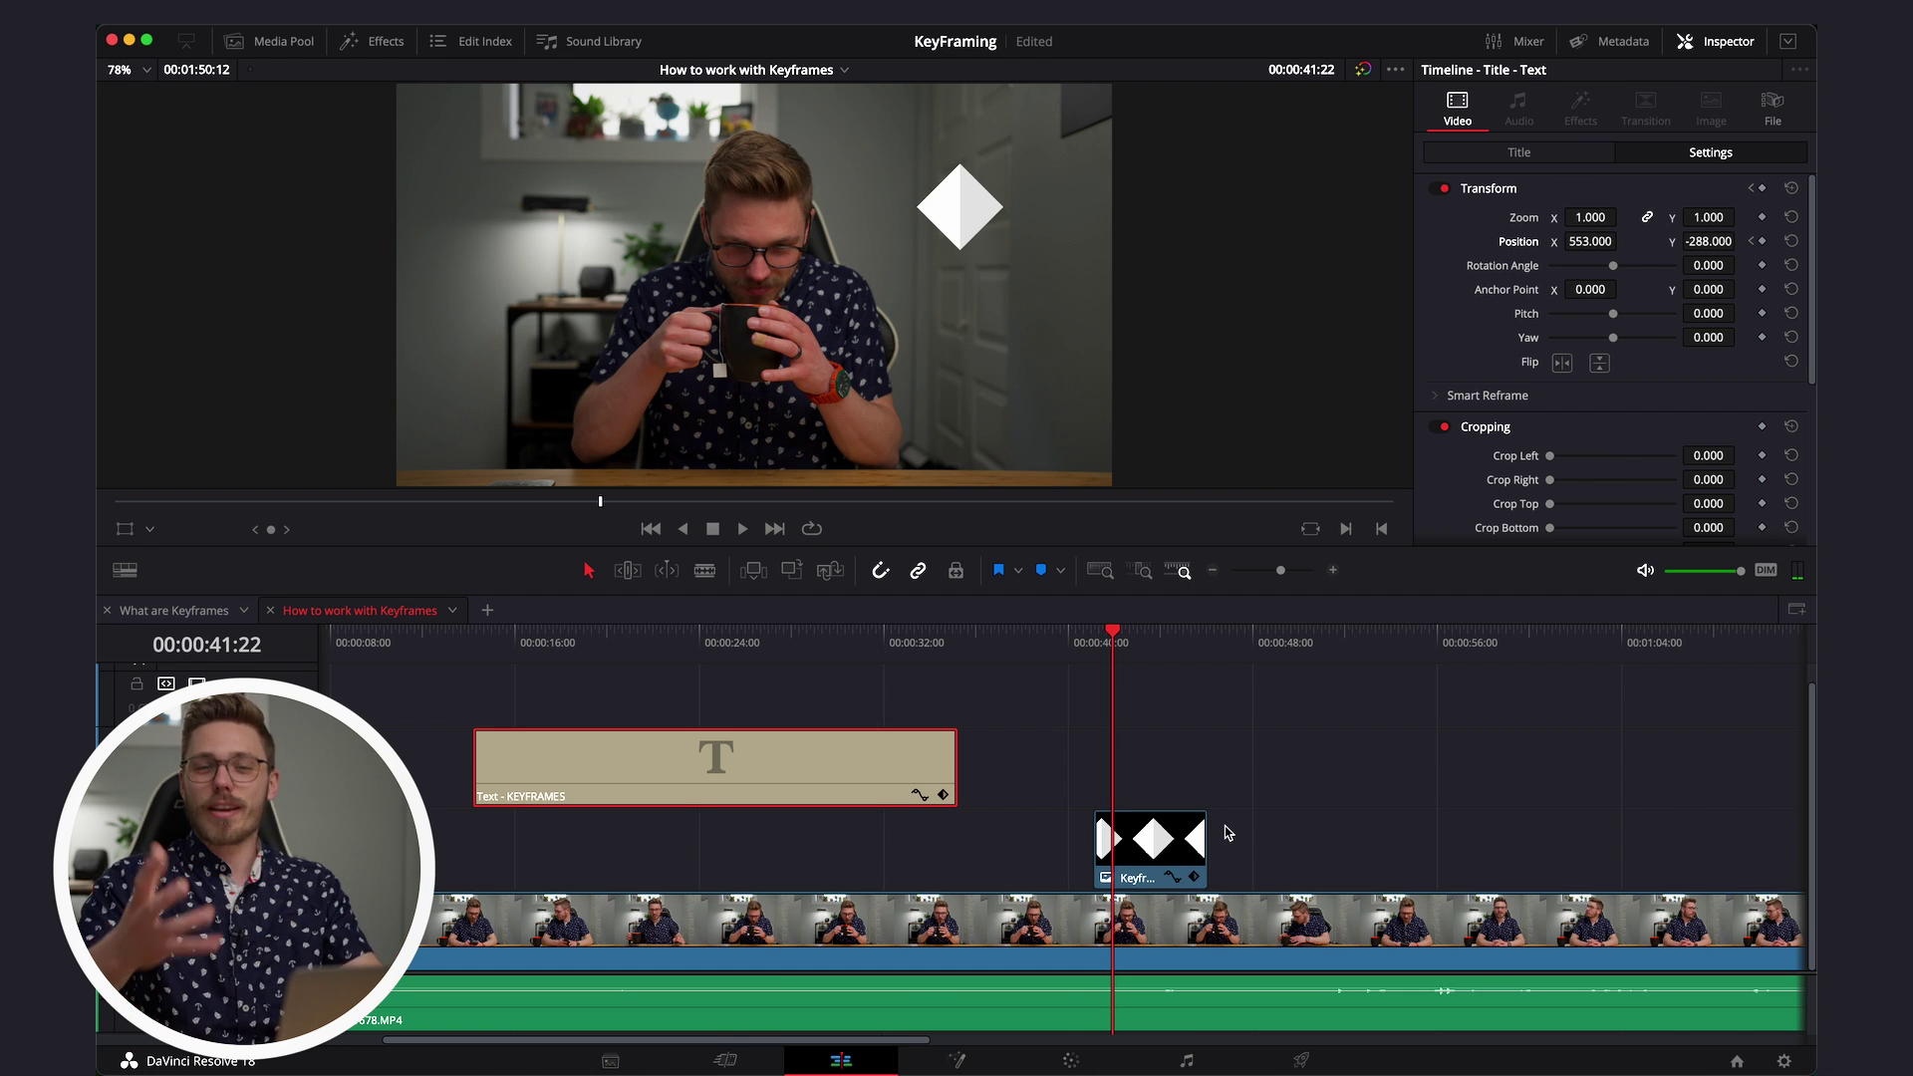
{"action": "key", "text": "super+equal"}
{"action": "key", "text": "super+equal"}
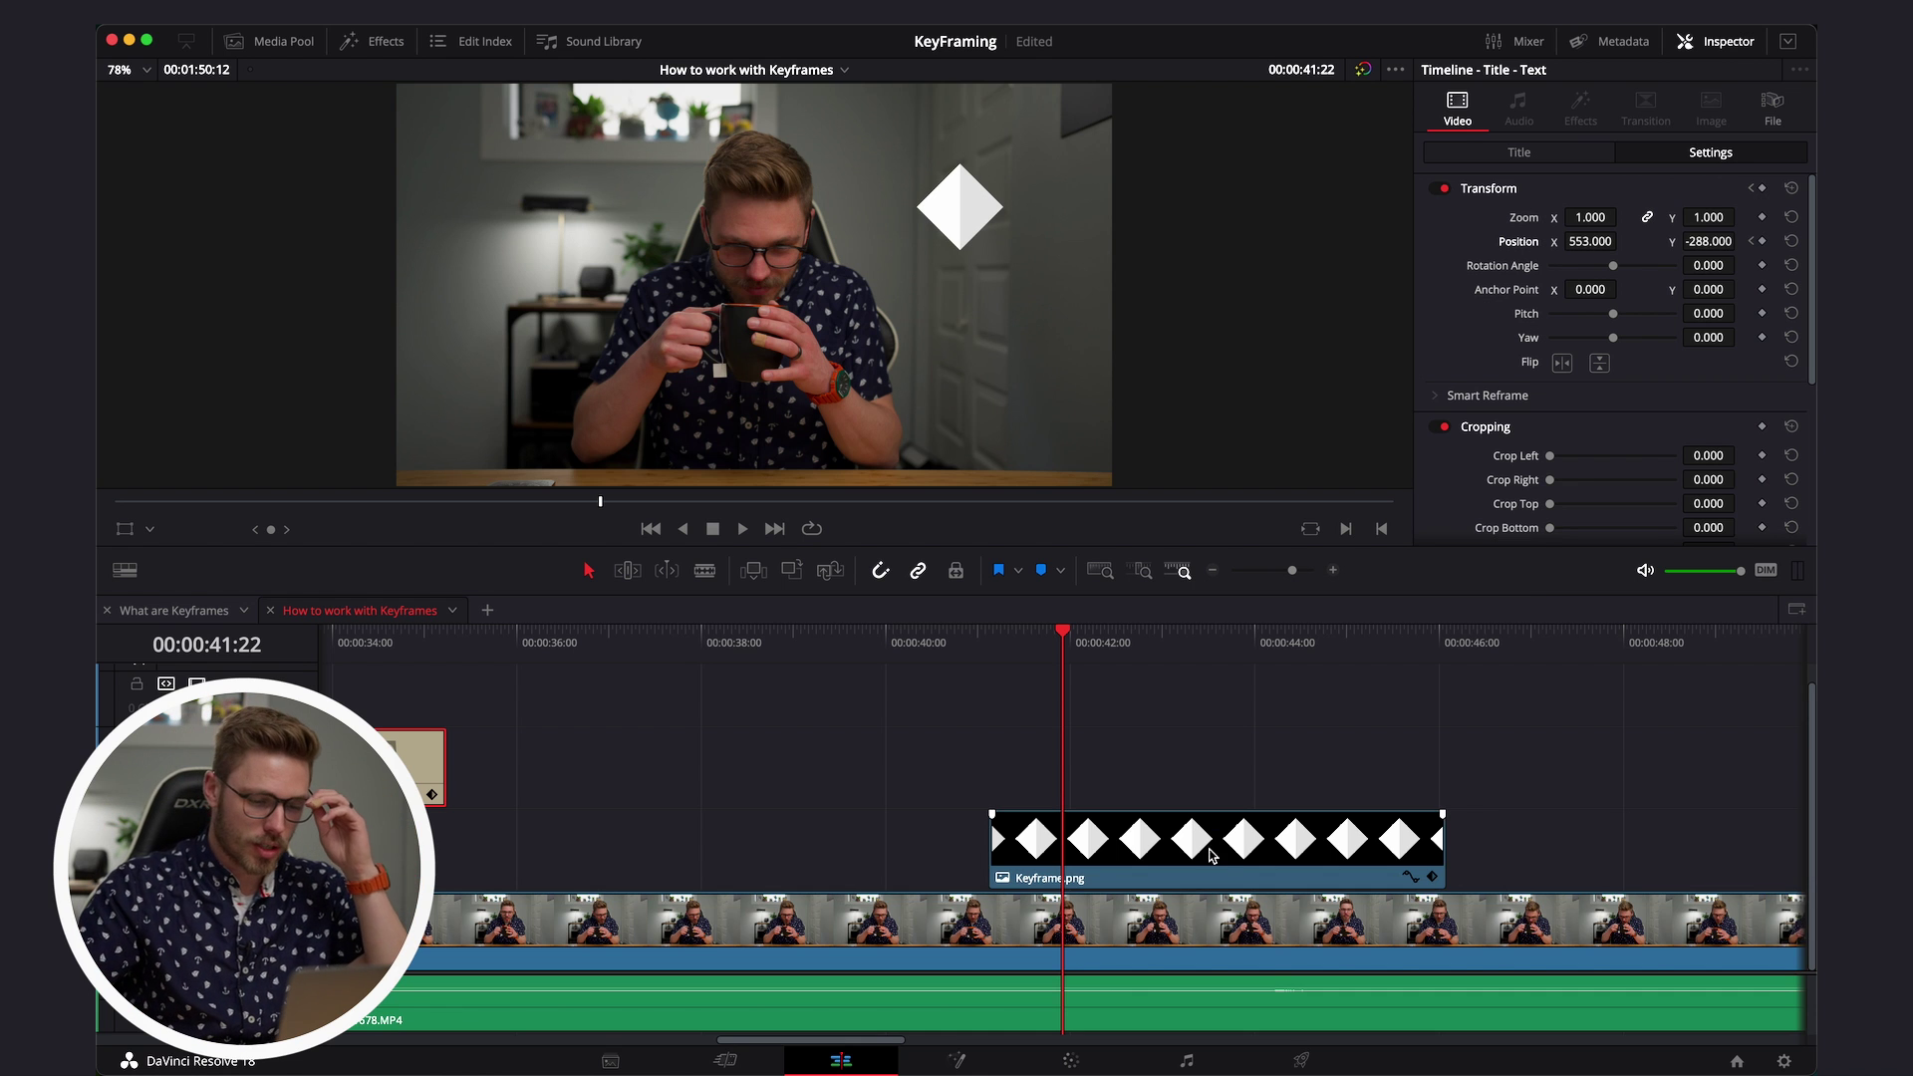
{"action": "left_click", "coordinate": [1221, 860]}
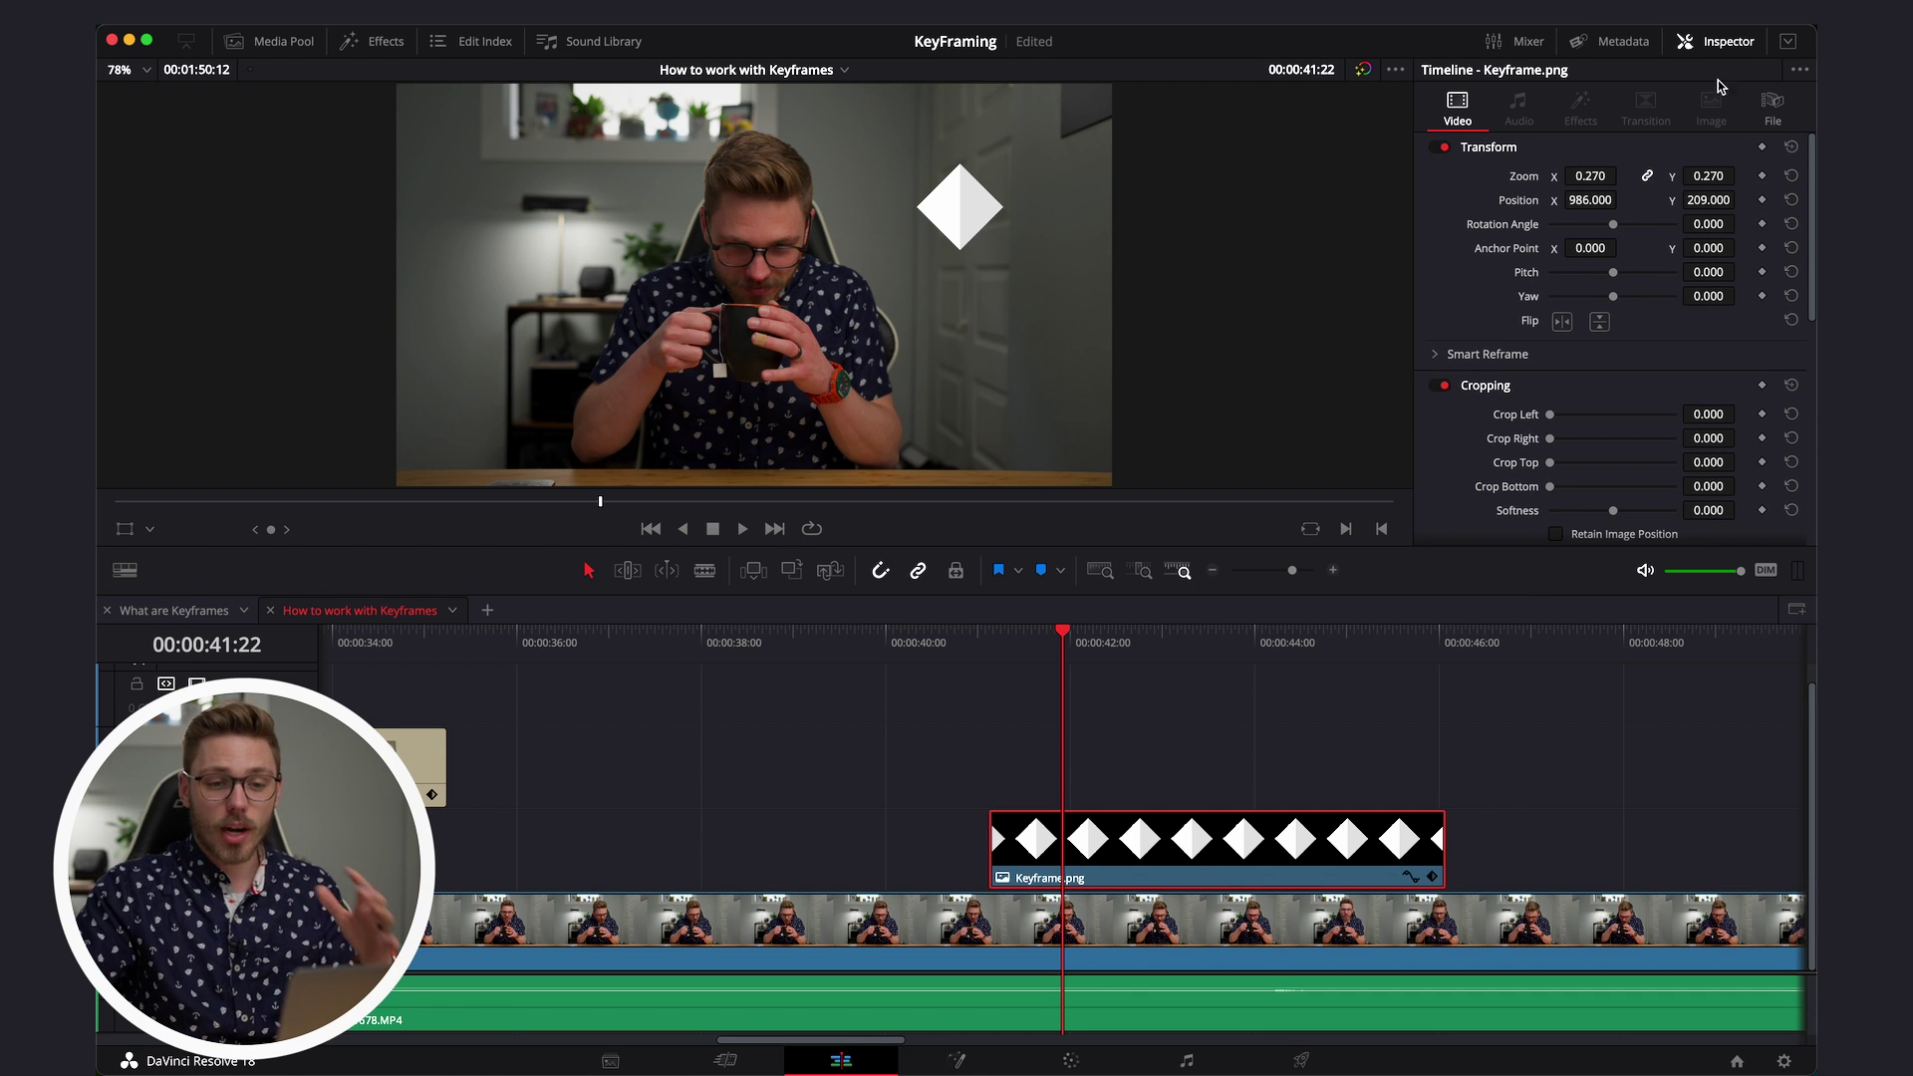
{"action": "mouse_move", "coordinate": [1073, 662]}
{"action": "left_mouse_down"}
{"action": "mouse_move", "coordinate": [989, 654]}
{"action": "mouse_move", "coordinate": [1102, 654]}
{"action": "mouse_move", "coordinate": [1069, 661]}
{"action": "left_mouse_up"}
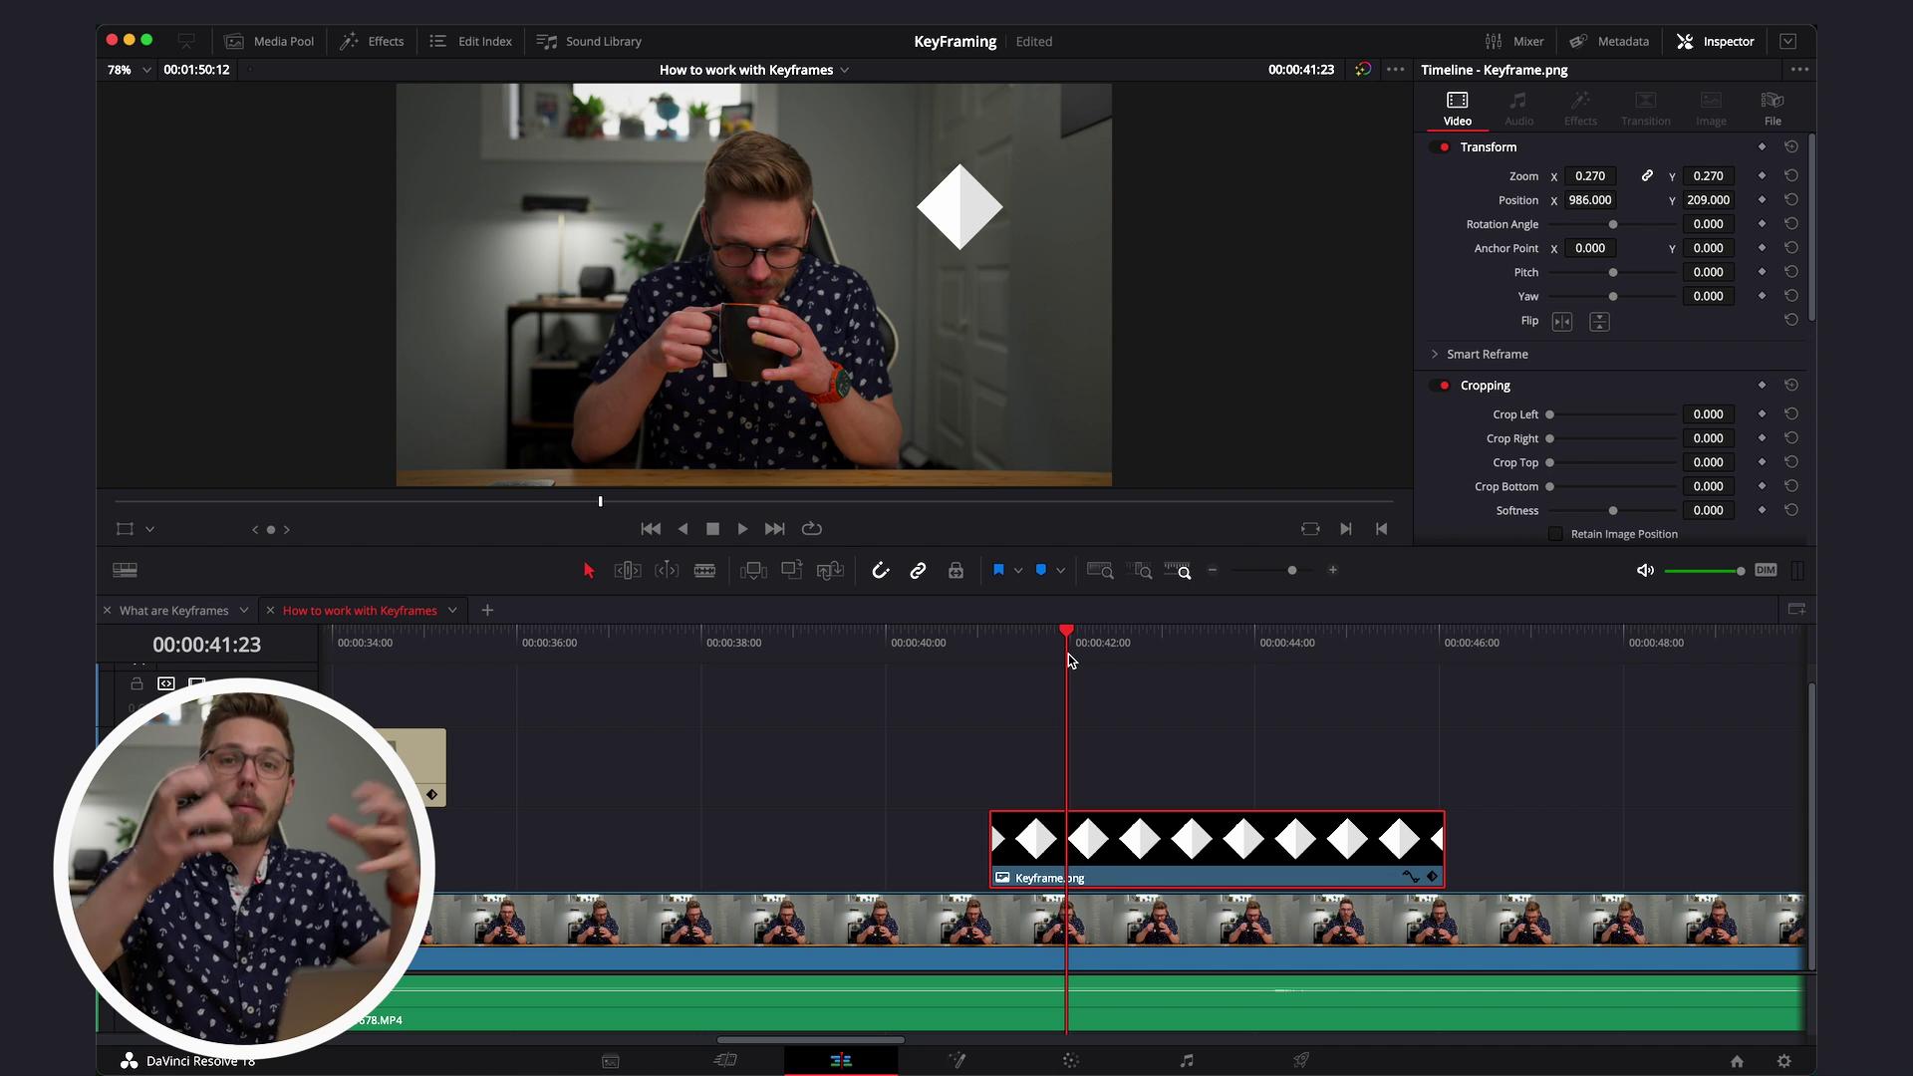
{"action": "left_click_drag", "start_coordinate": [1068, 654], "coordinate": [1093, 654]}
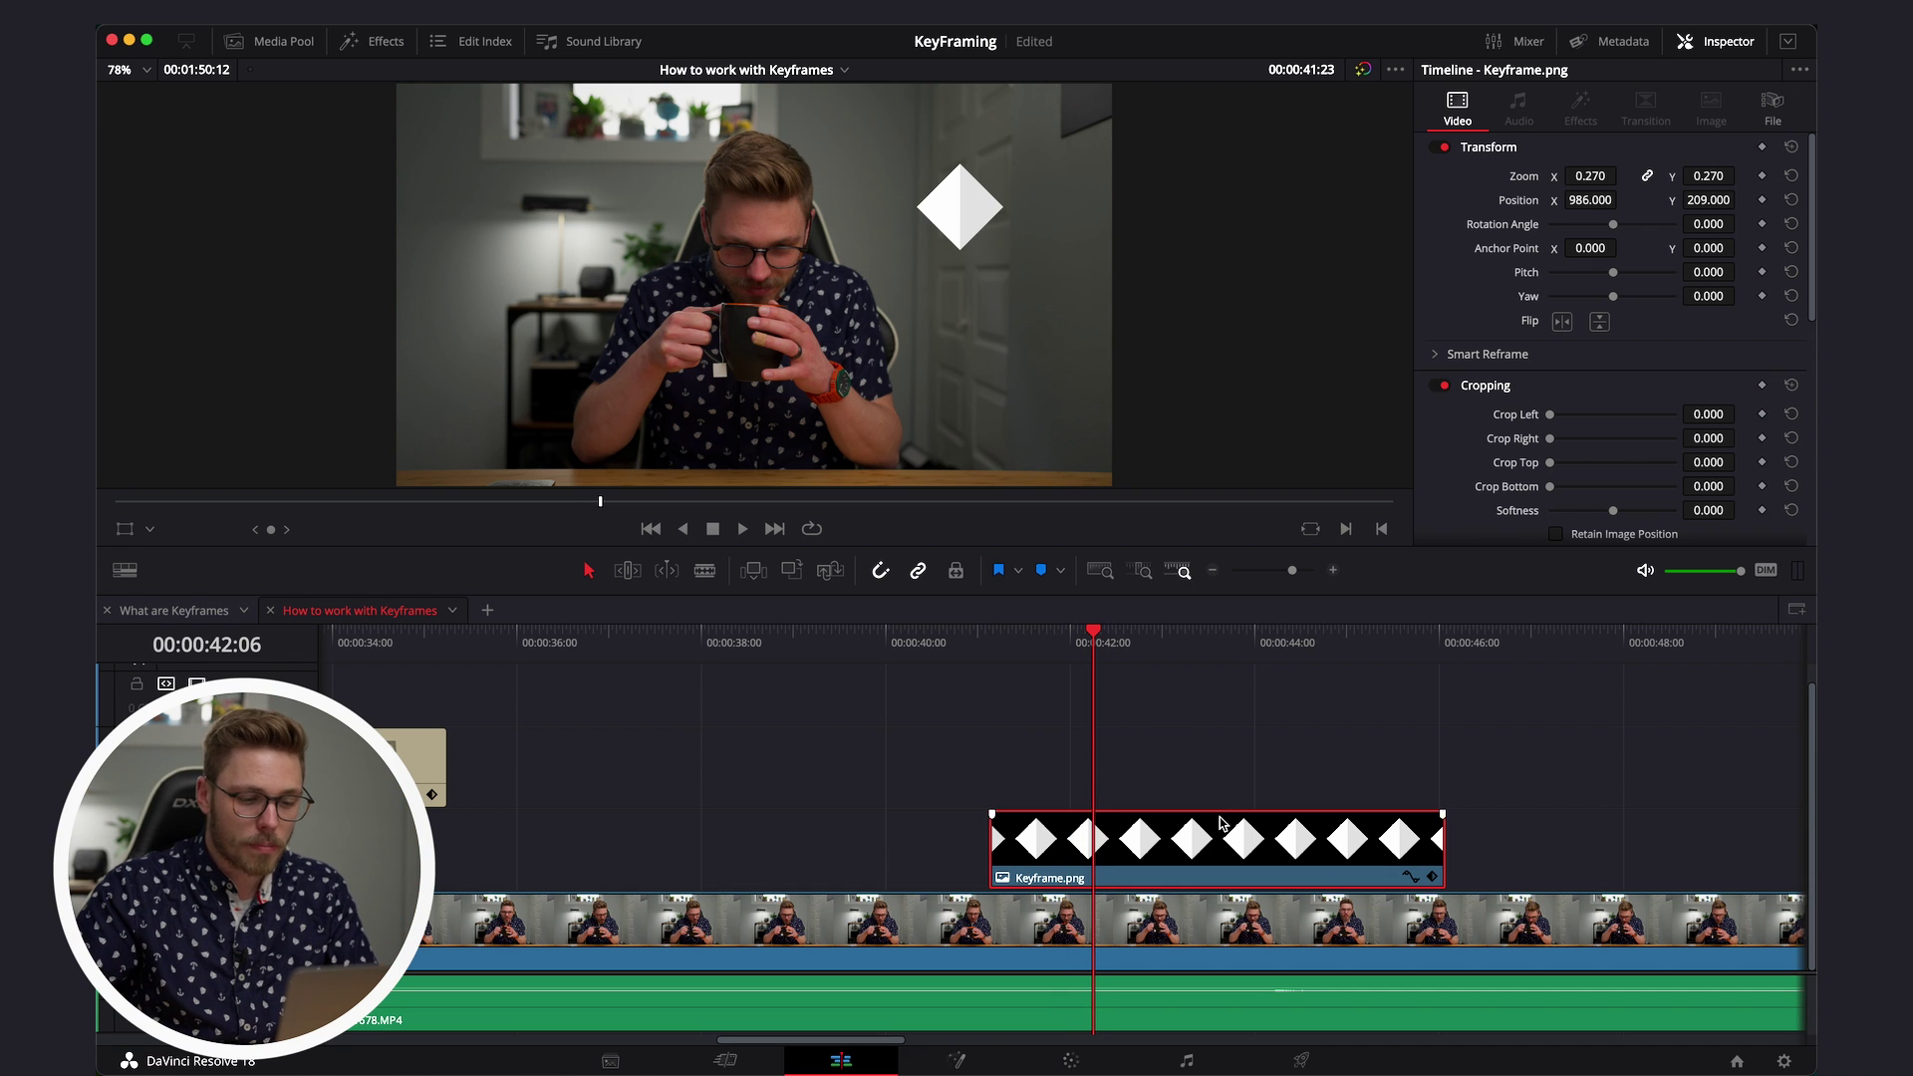
- Set the diamond's Zoom to 0.370 and add a zoom keyframe at 42:06
{"action": "left_click", "coordinate": [1224, 764]}
{"action": "left_click", "coordinate": [1179, 847]}
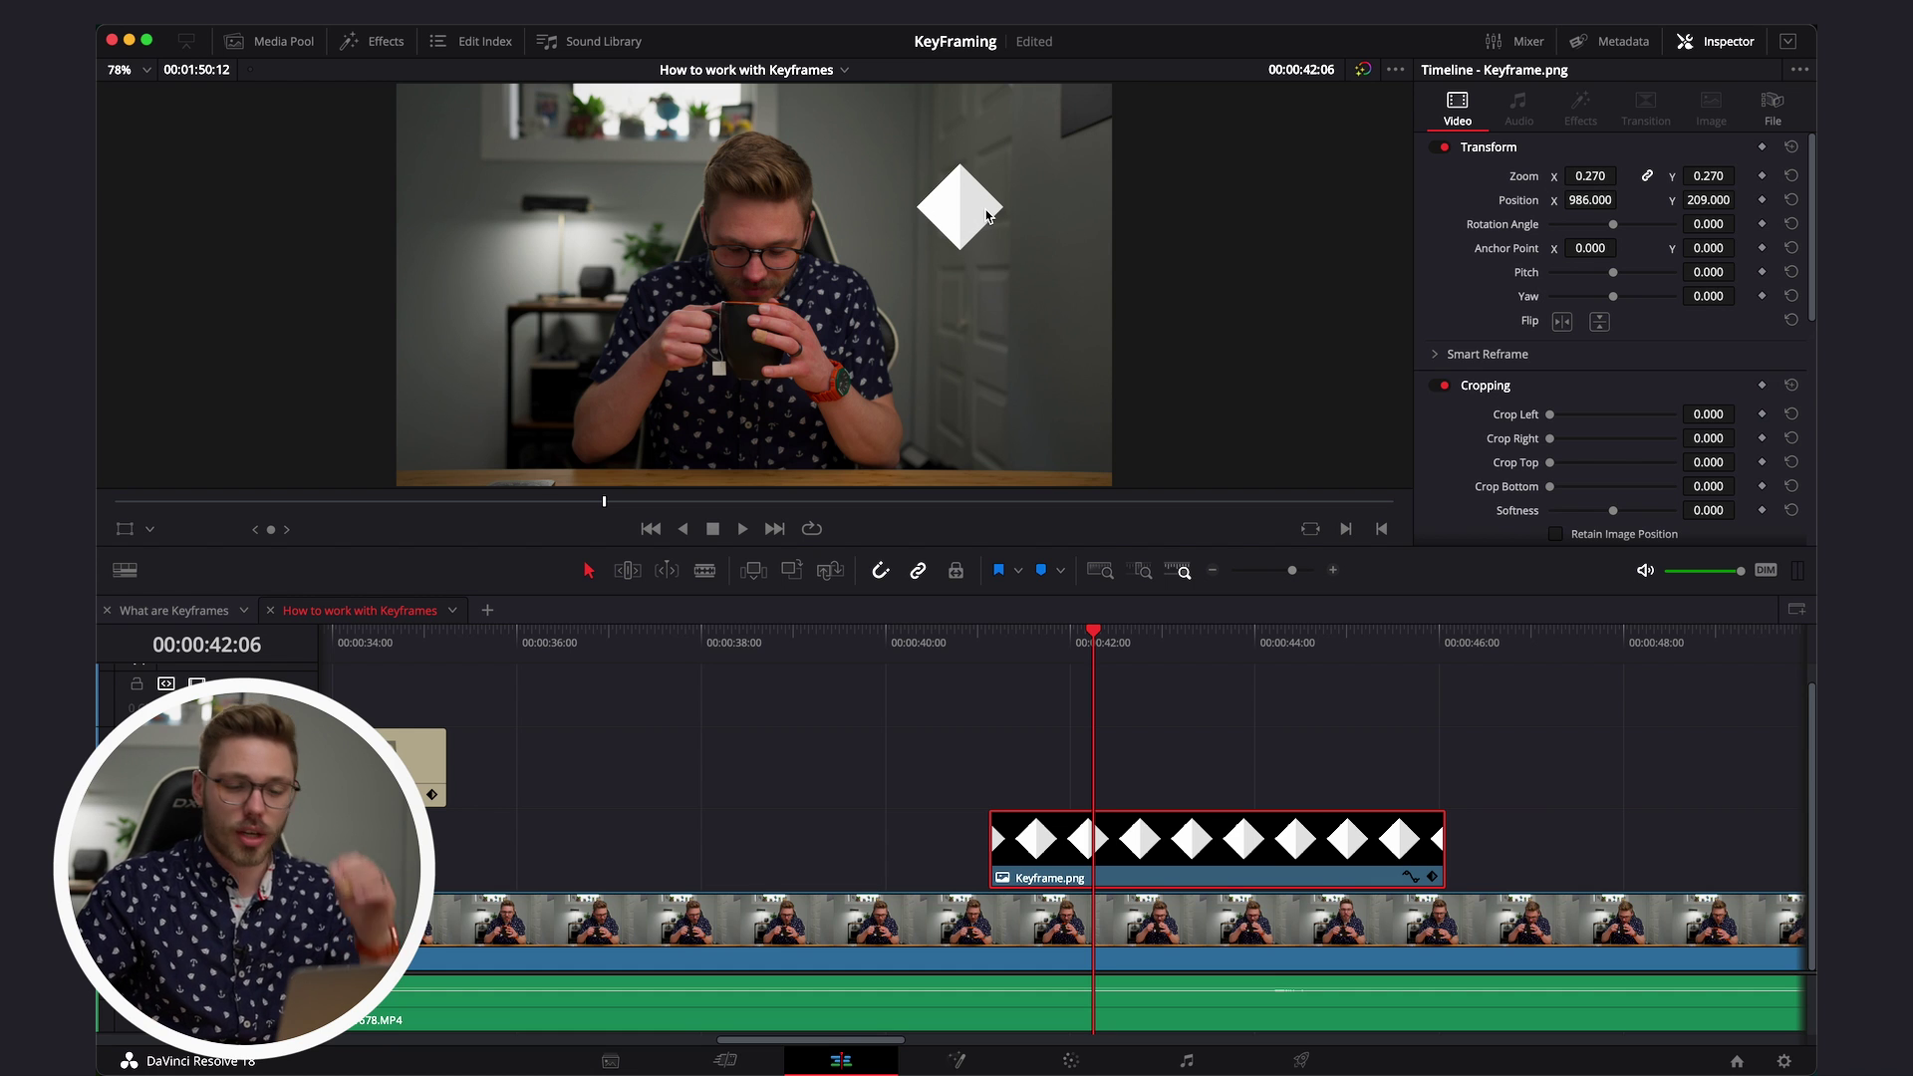
{"action": "mouse_move", "coordinate": [1591, 175]}
{"action": "left_mouse_down"}
{"action": "mouse_move", "coordinate": [1550, 175]}
{"action": "mouse_move", "coordinate": [1612, 175]}
{"action": "mouse_move", "coordinate": [1583, 176]}
{"action": "left_mouse_up"}
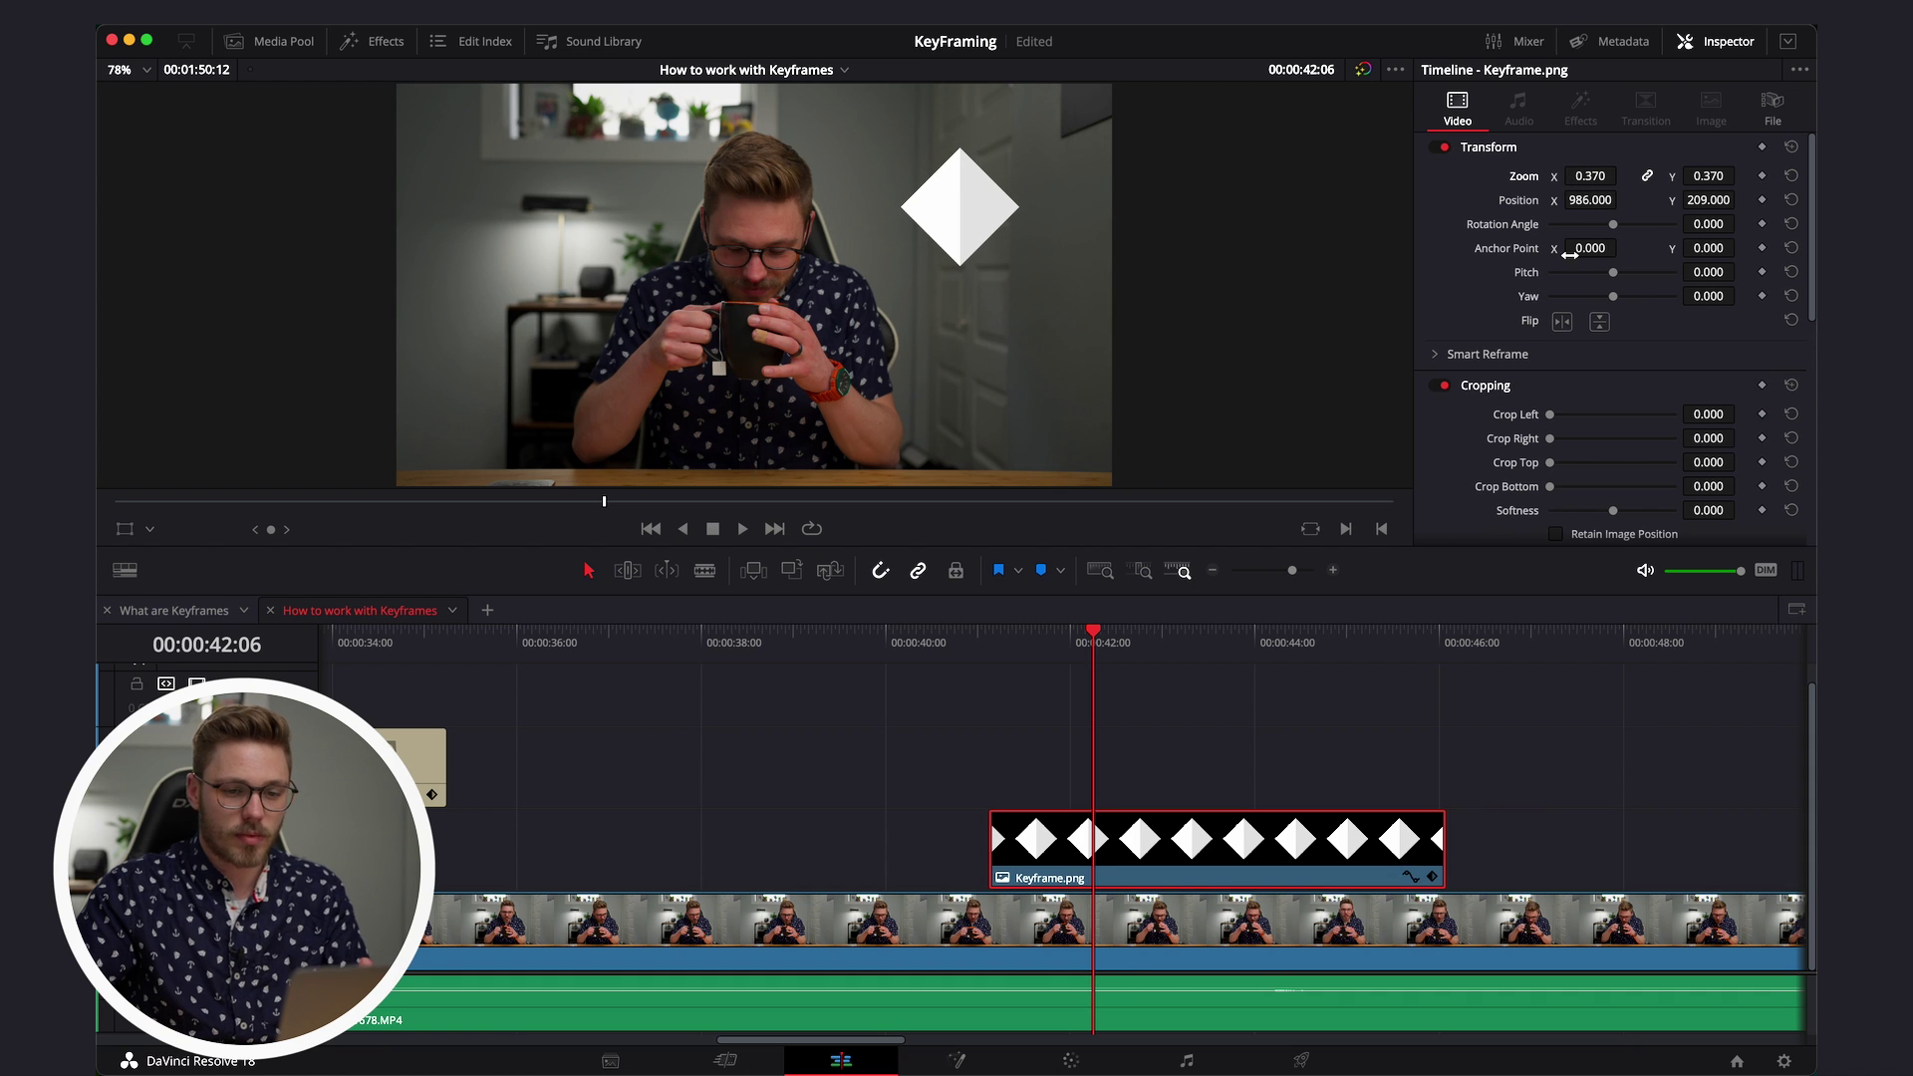
{"action": "left_click", "coordinate": [1761, 176]}
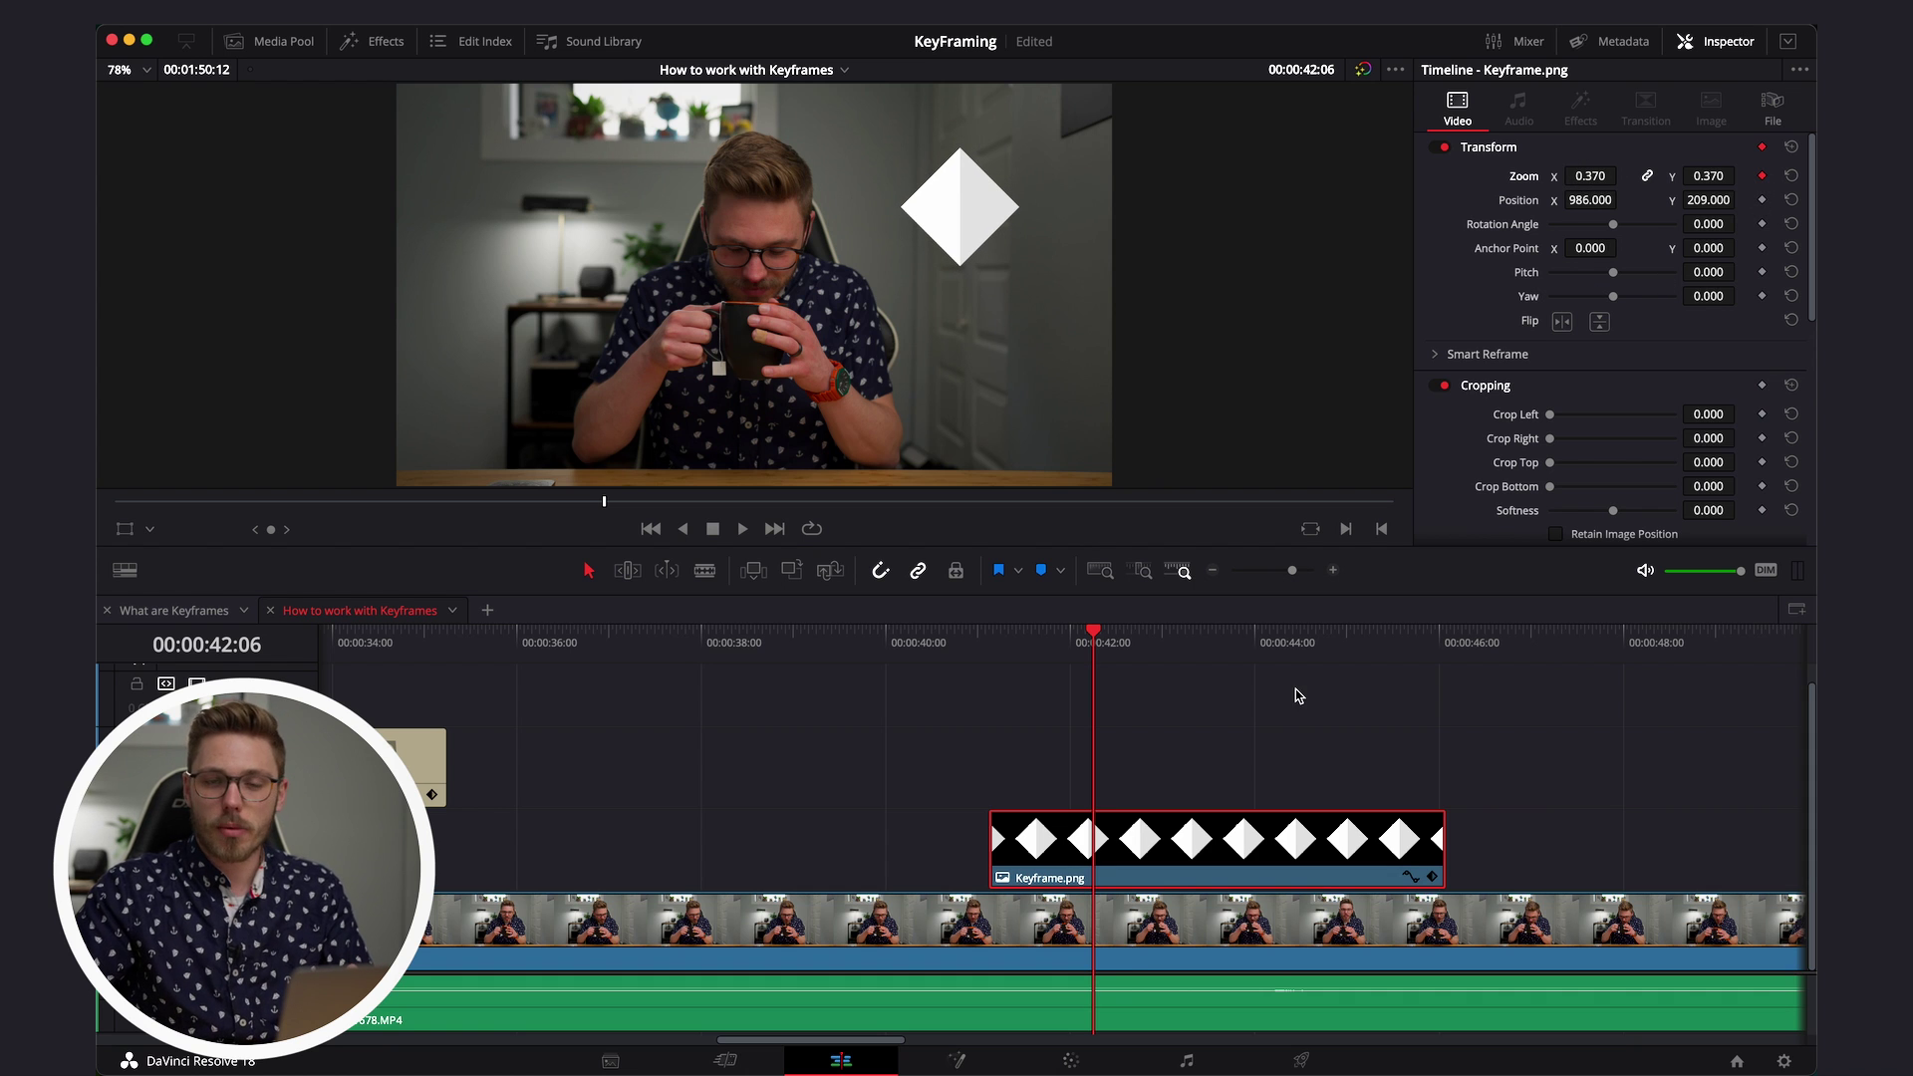
- Set Zoom to 0 at the clip start, play the animation, and show its keyframe curve
{"action": "left_click_drag", "start_coordinate": [1047, 645], "coordinate": [989, 646]}
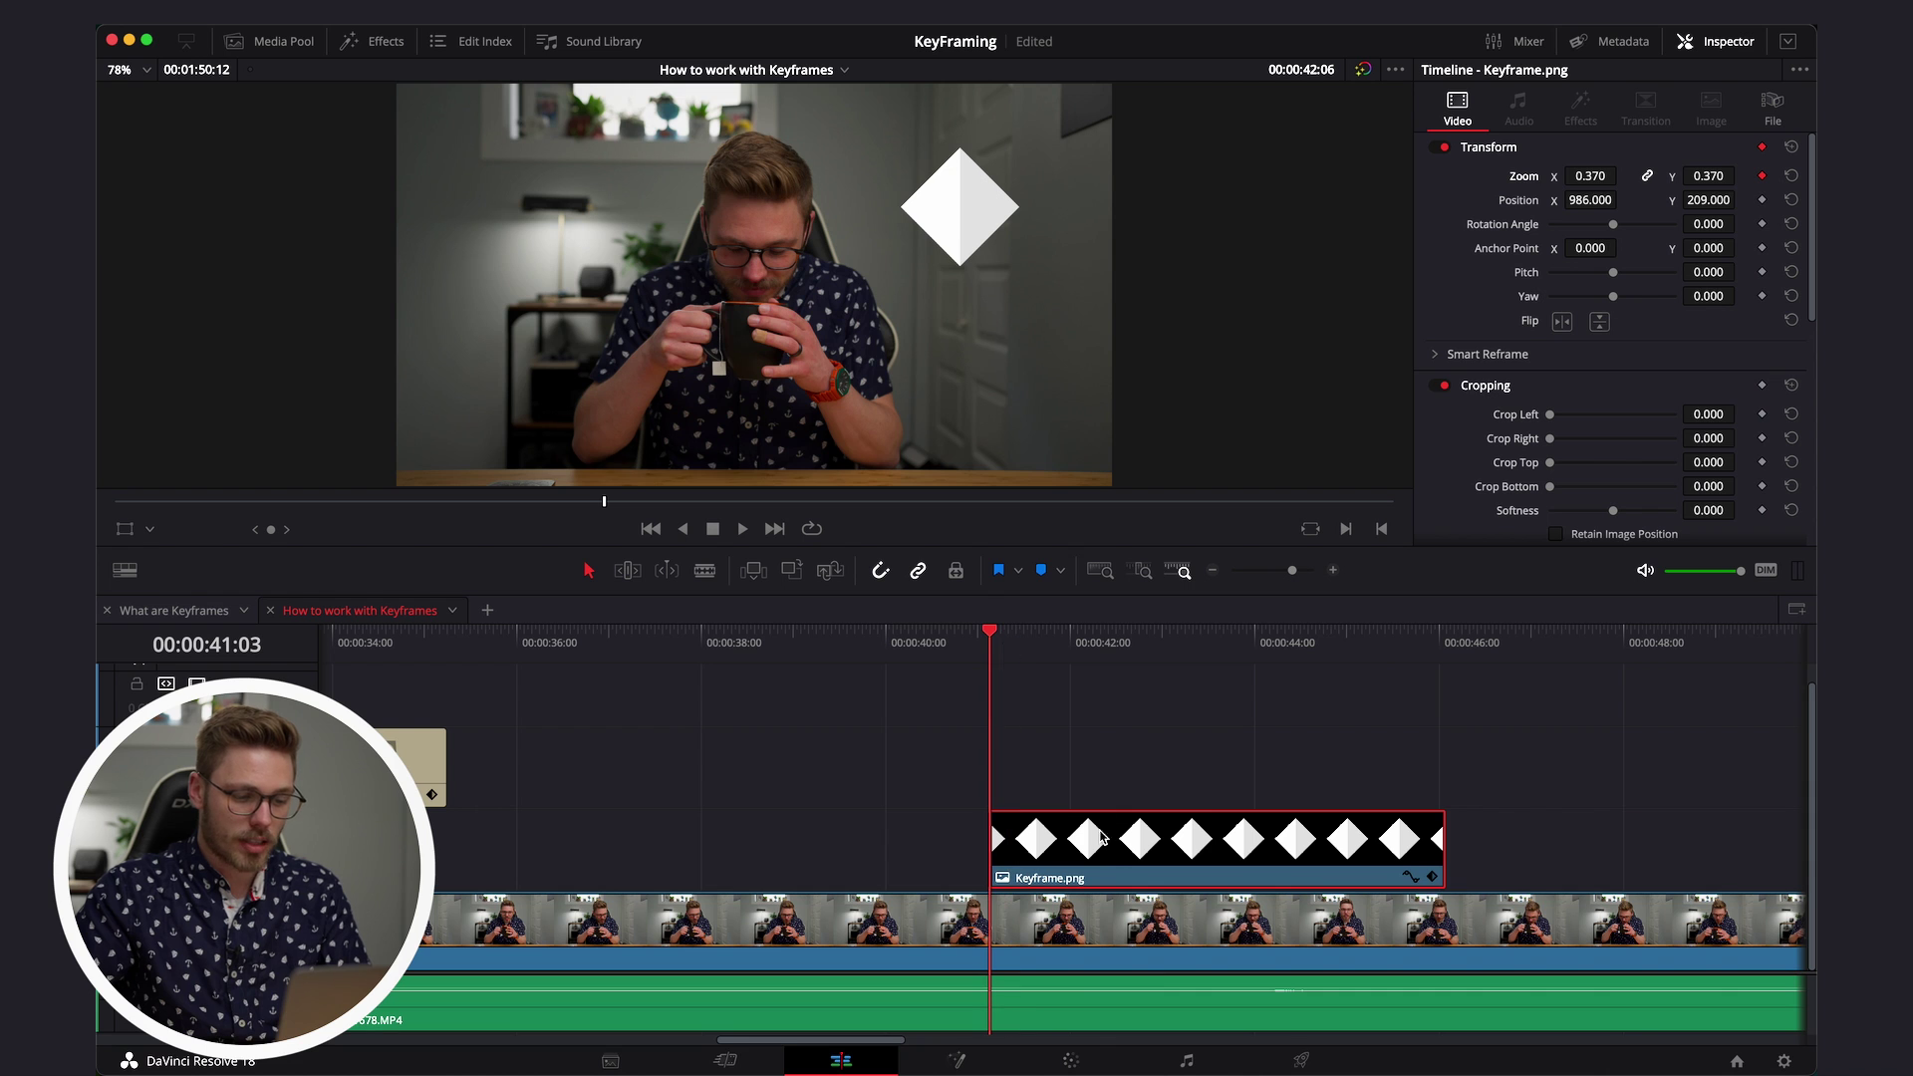
{"action": "left_click", "coordinate": [1593, 176]}
{"action": "type", "text": "0"}
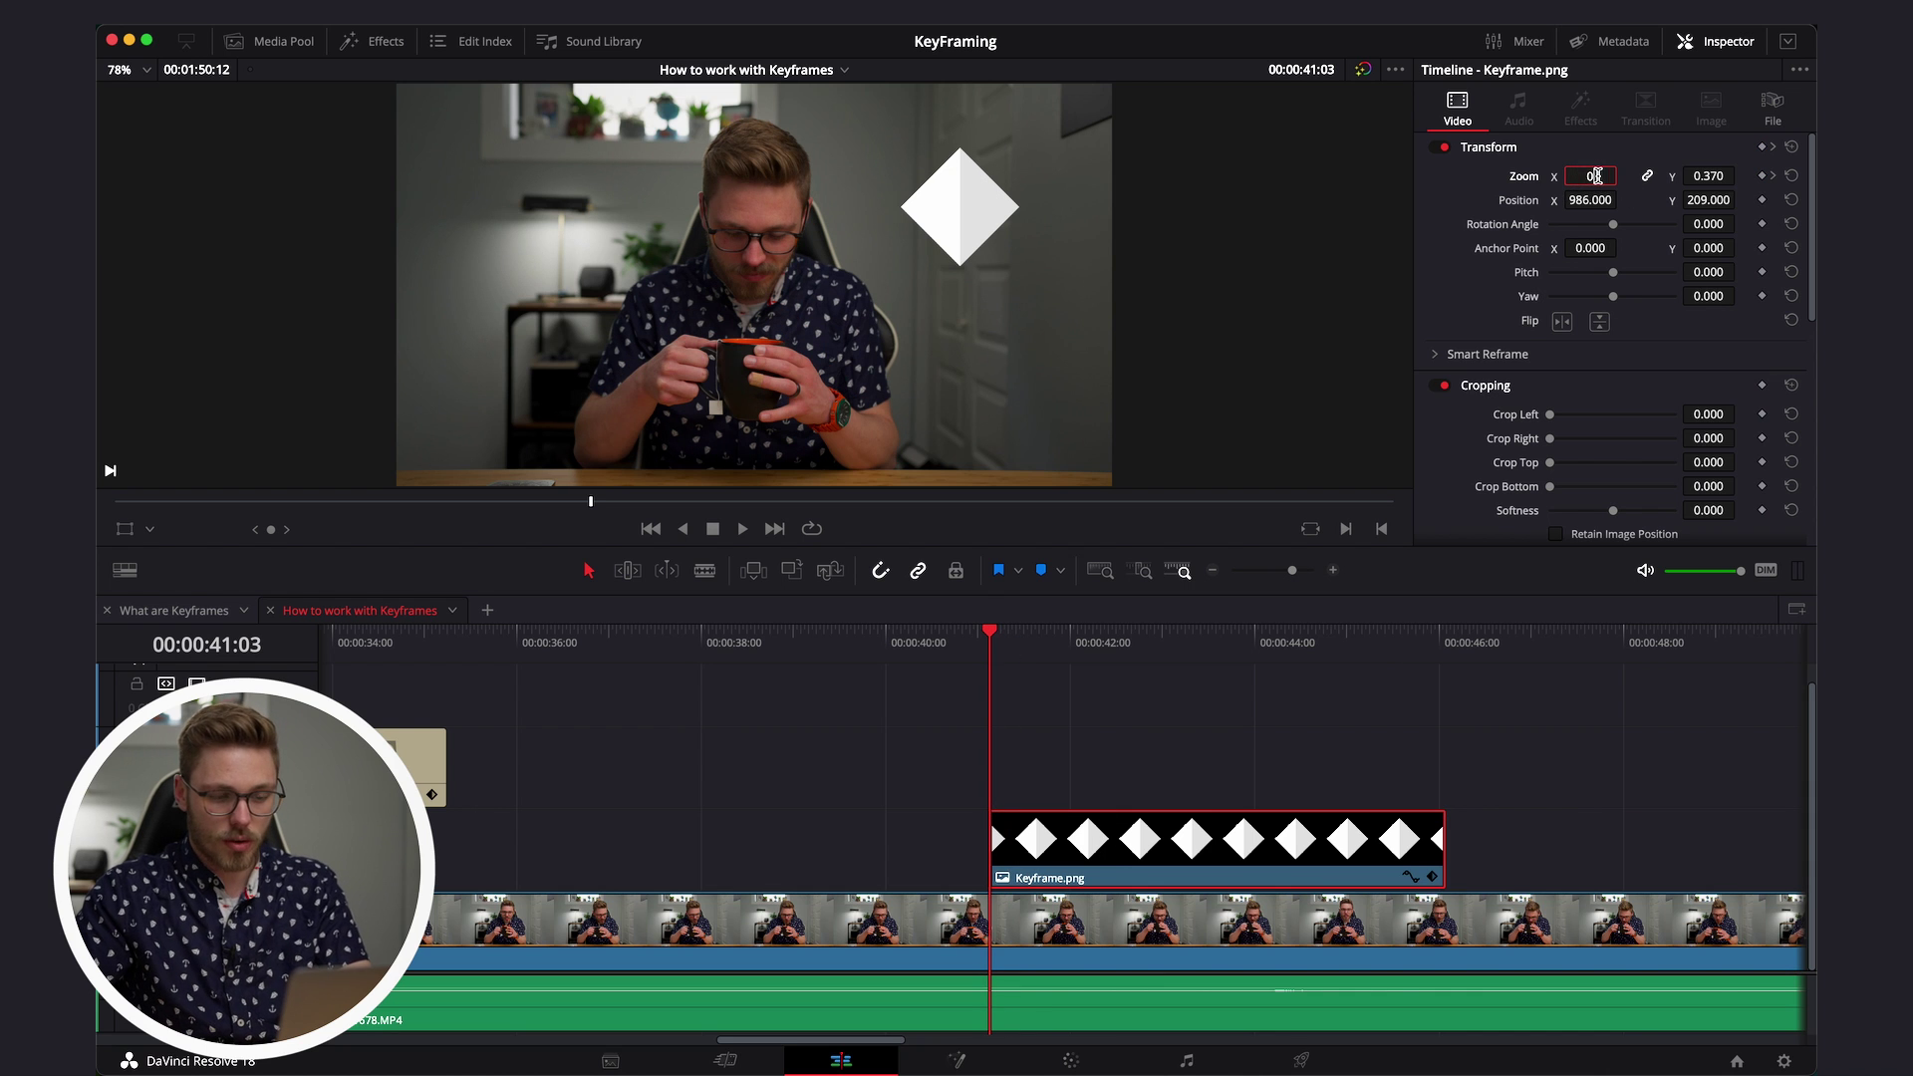
{"action": "type", "text": ".343"}
{"action": "key", "text": "Return"}
{"action": "key", "text": "space"}
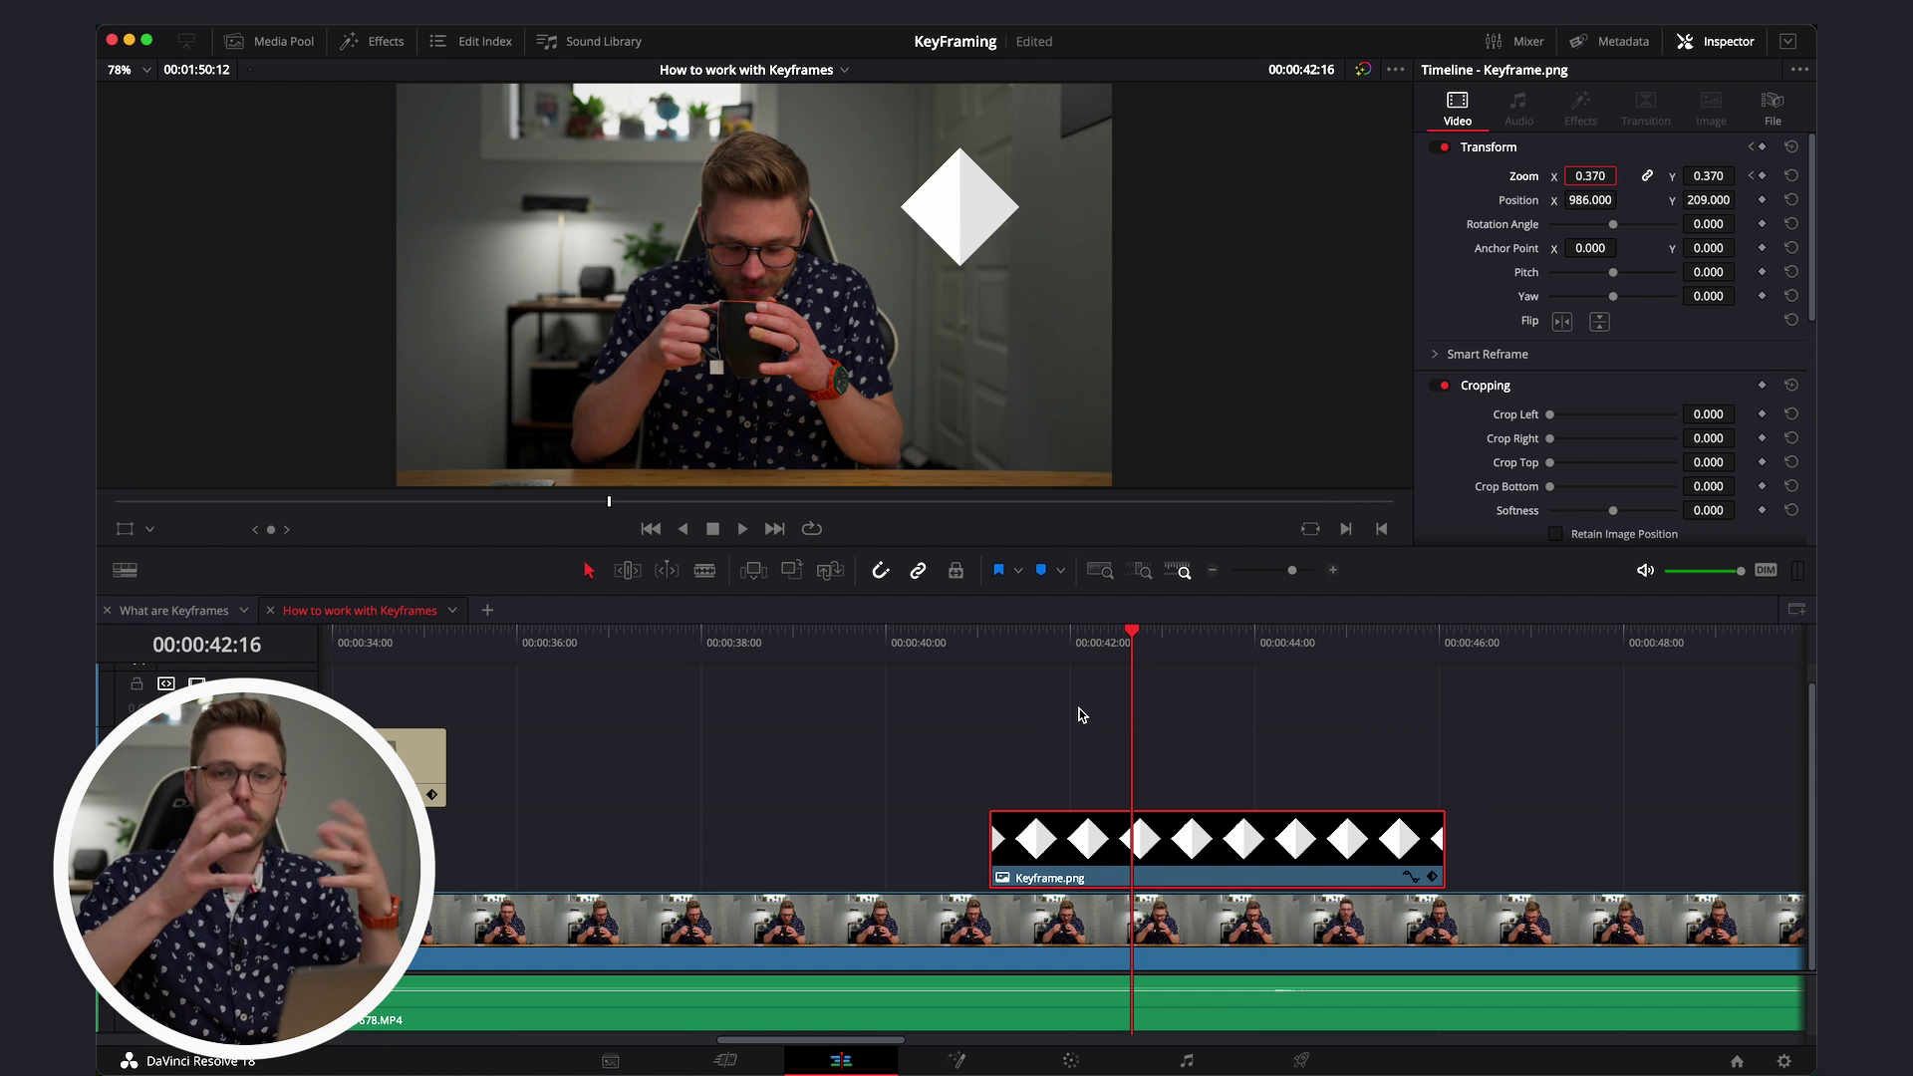
{"action": "left_click", "coordinate": [1407, 877]}
{"action": "scroll", "coordinate": [1132, 833], "scroll_direction": "up", "scroll_amount": 3}
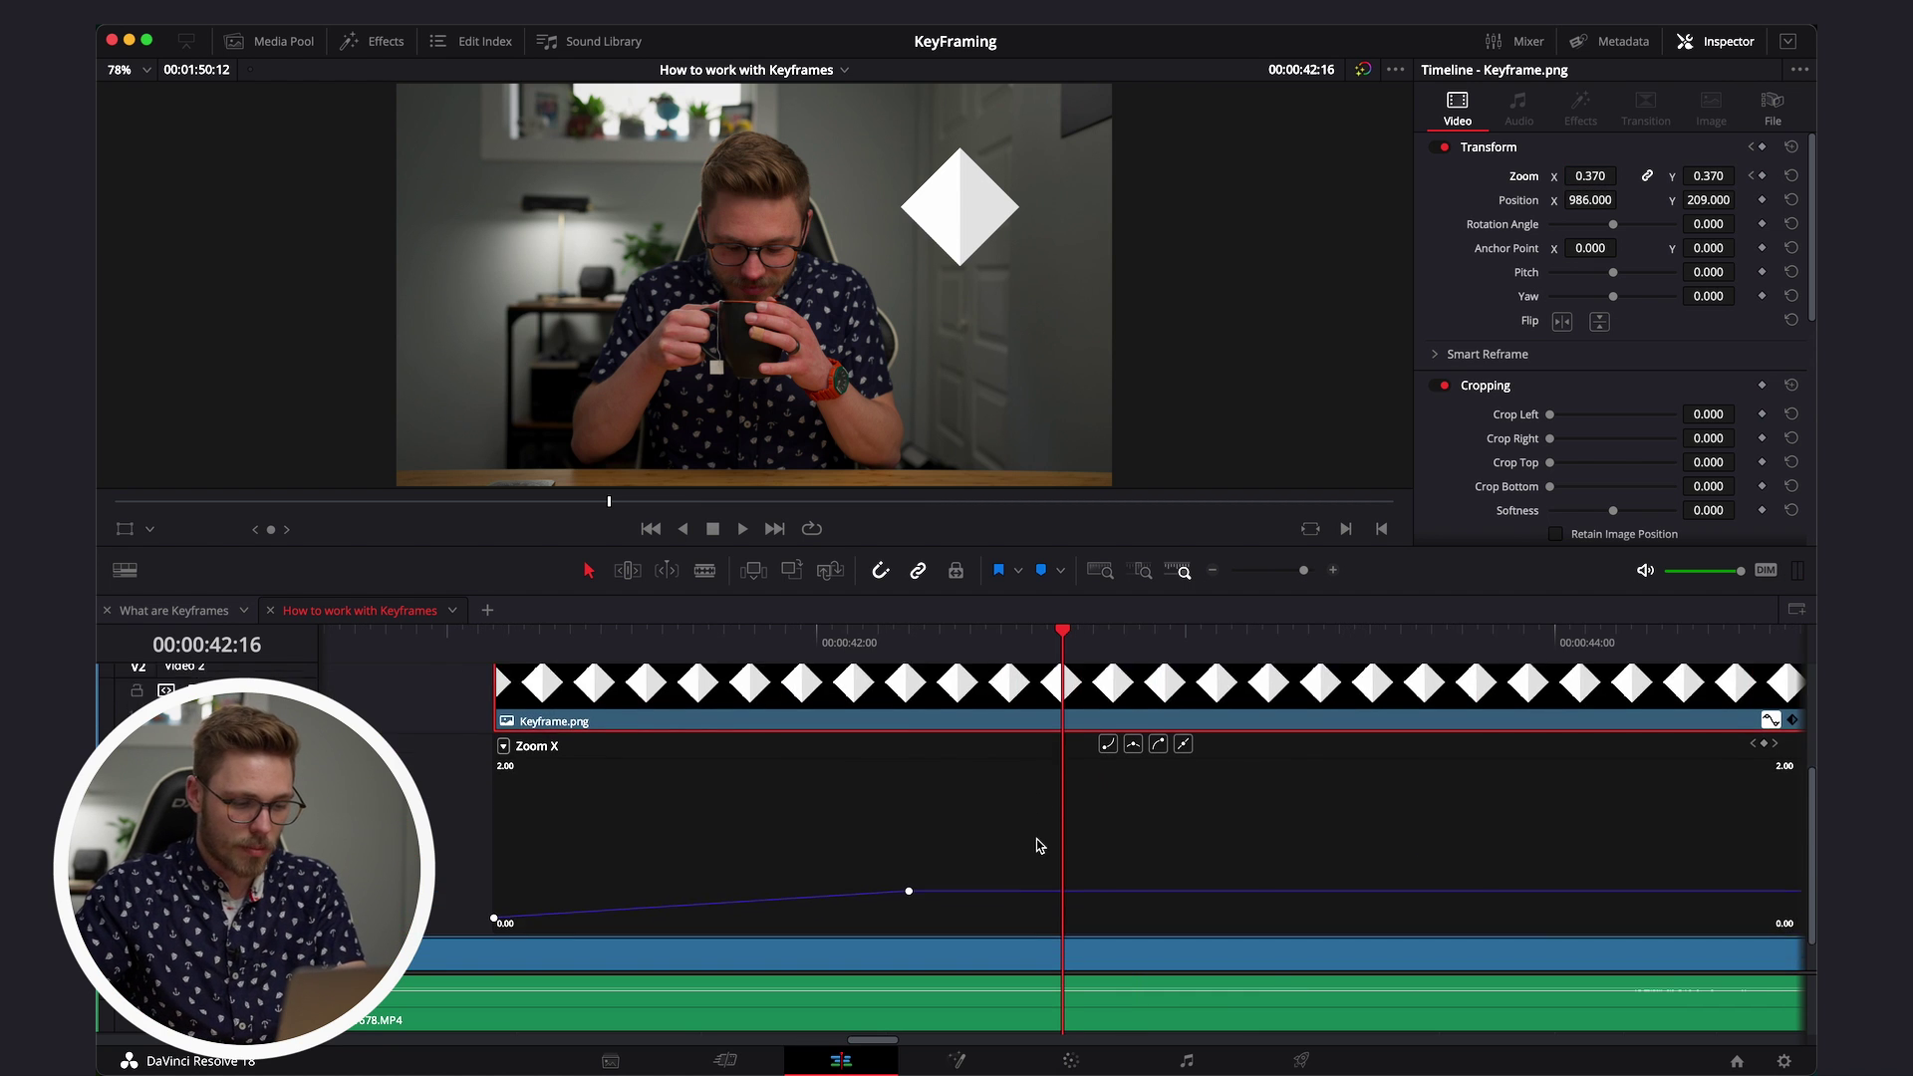
- Select the middle zoom keyframe and add the Zoom Y curve to the curve editor
{"action": "scroll", "coordinate": [1037, 845], "scroll_direction": "left", "scroll_amount": 3}
{"action": "left_click_drag", "start_coordinate": [1210, 794], "coordinate": [1087, 887]}
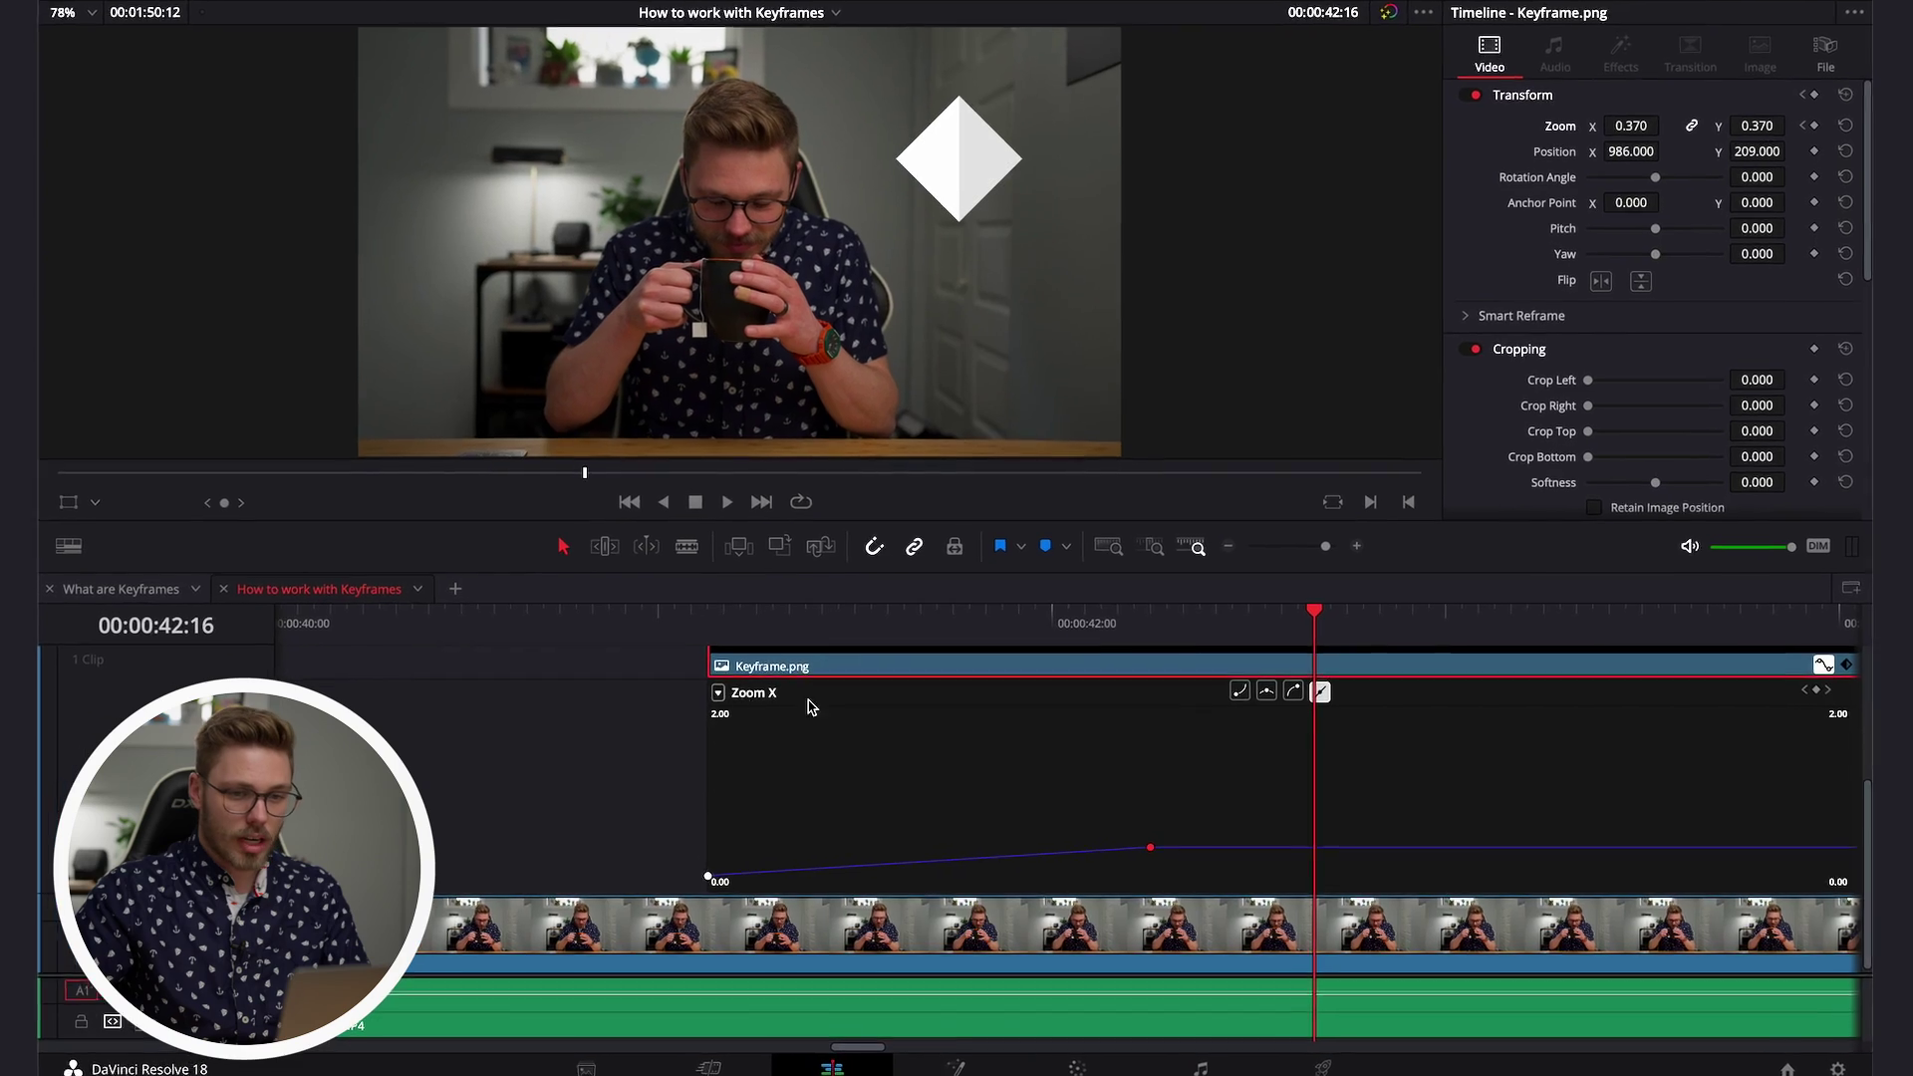
{"action": "left_click", "coordinate": [659, 638]}
{"action": "left_click", "coordinate": [737, 522]}
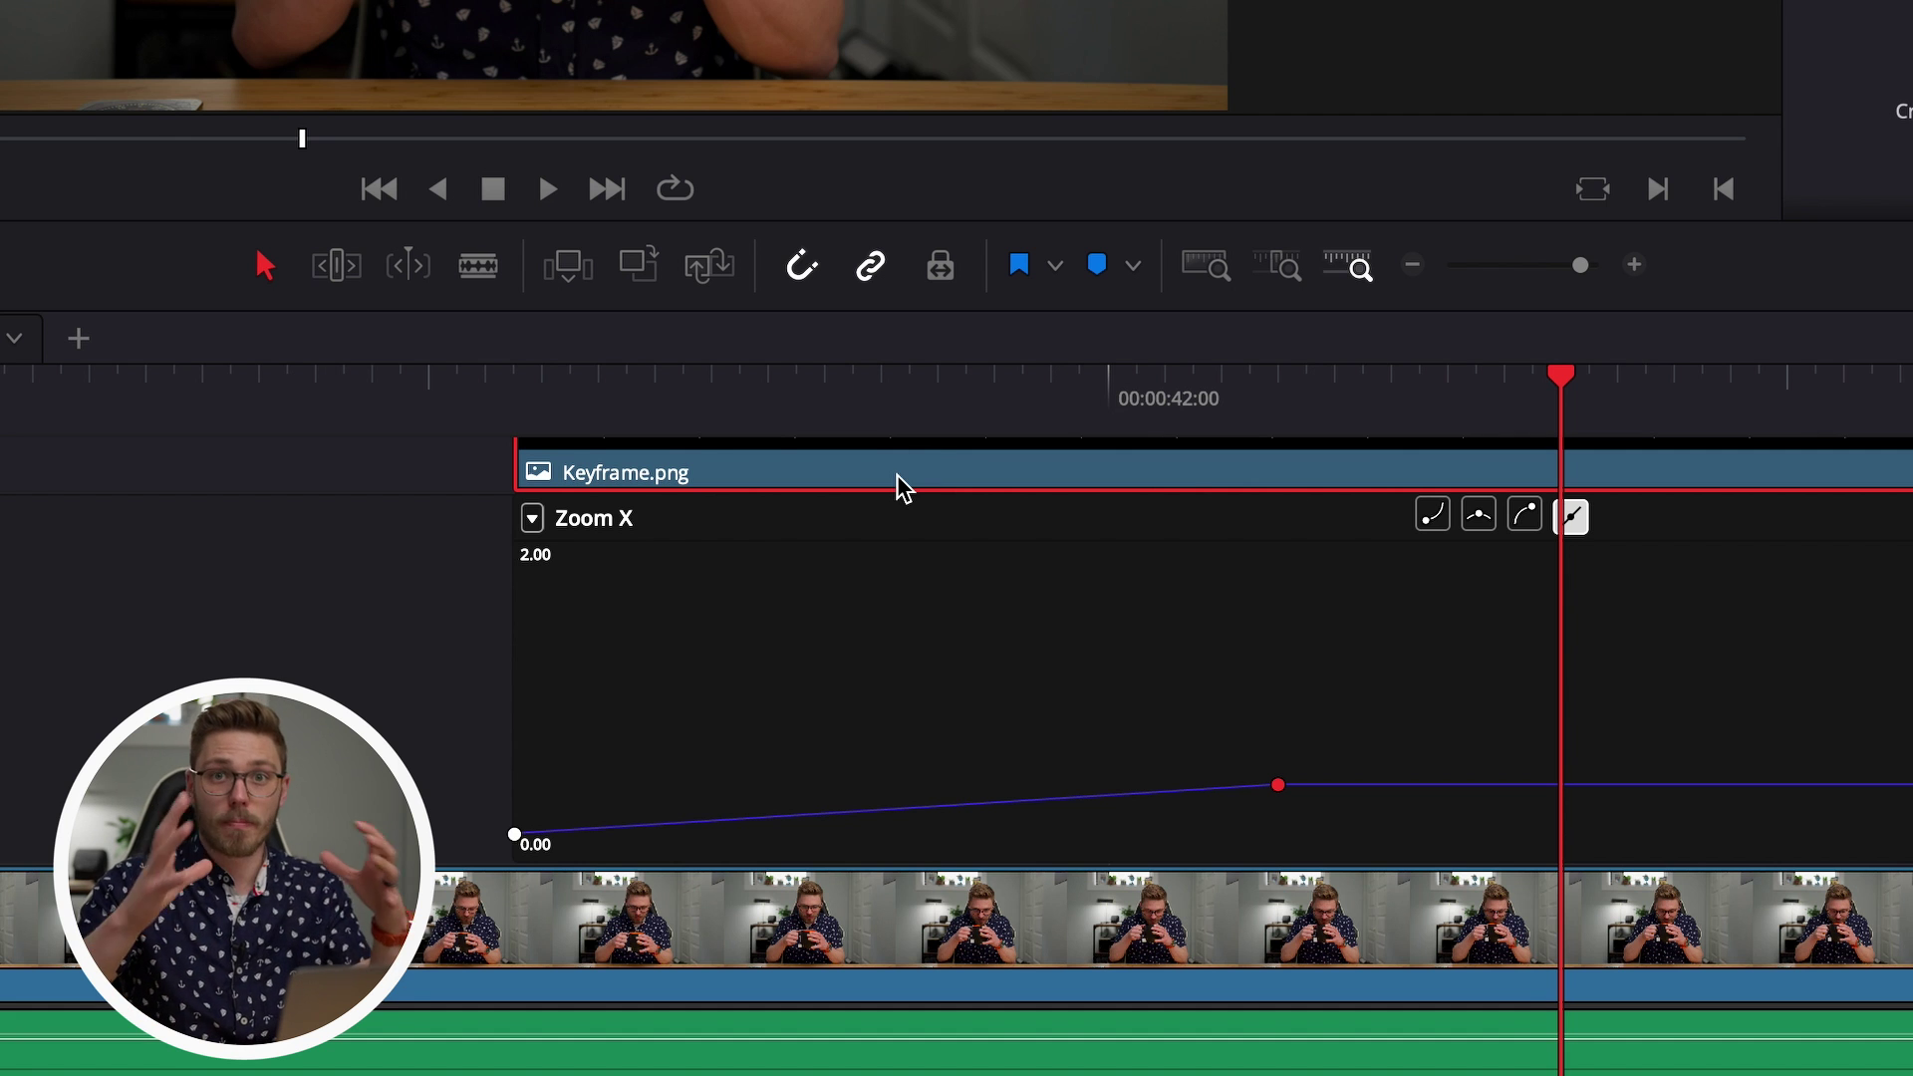
- Apply ease-in to the 42:06 zoom keyframe and ease-out to the first keyframe
{"action": "left_click_drag", "start_coordinate": [1506, 691], "coordinate": [1160, 852]}
{"action": "left_click", "coordinate": [1310, 752]}
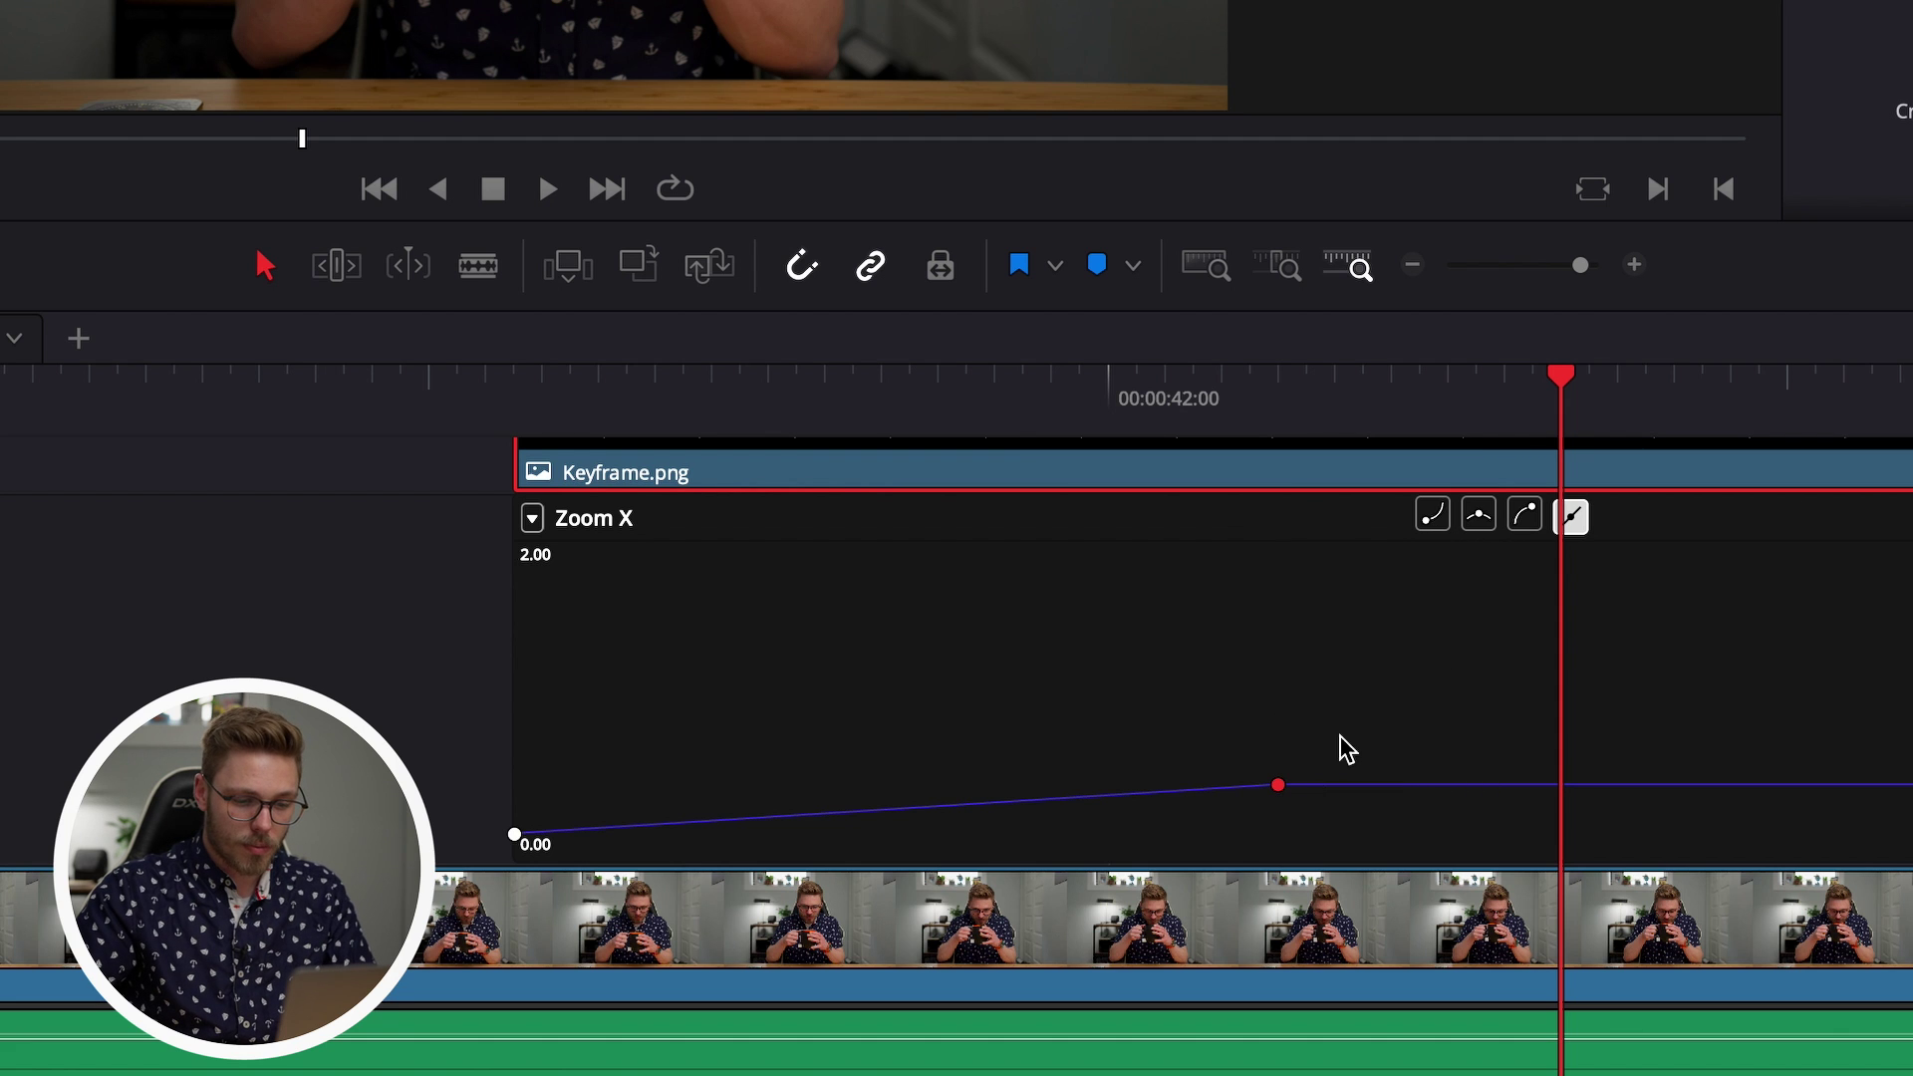
{"action": "left_click", "coordinate": [1525, 515]}
{"action": "left_click_drag", "start_coordinate": [646, 755], "coordinate": [484, 849]}
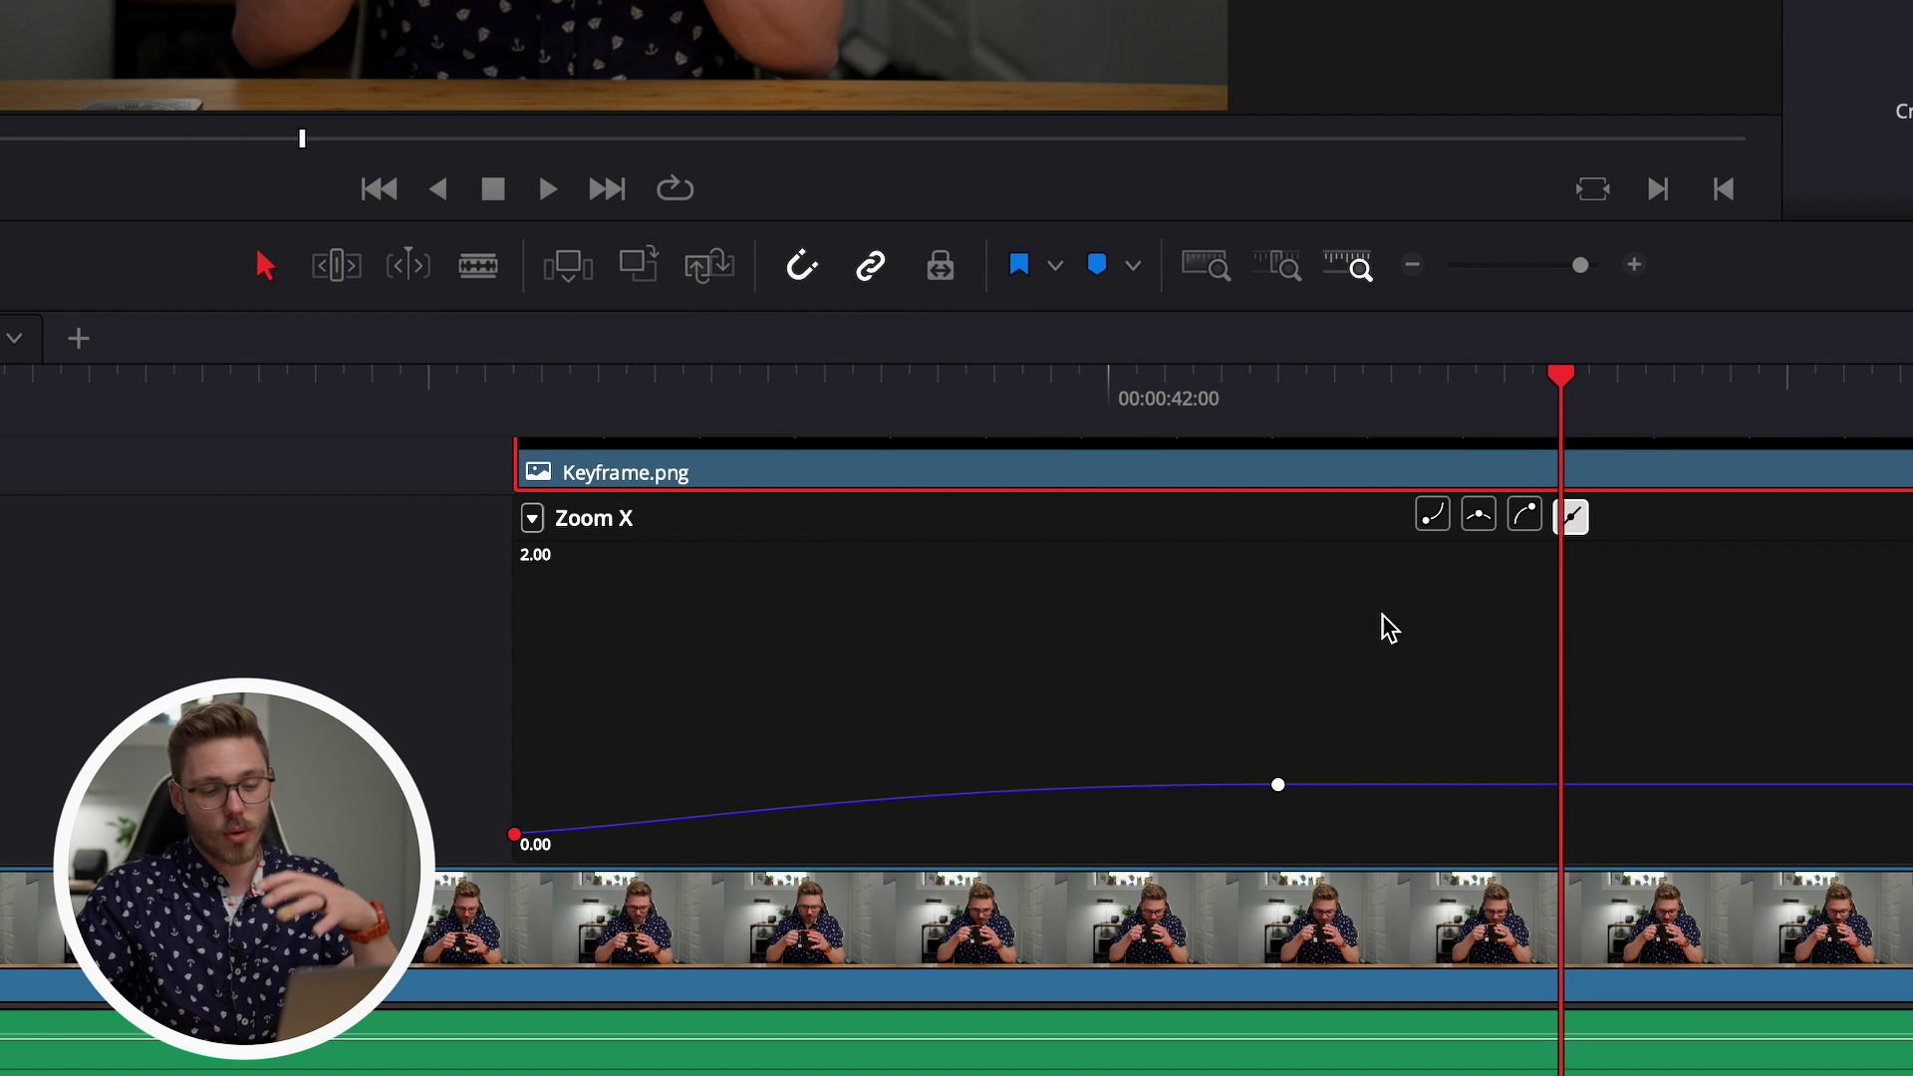
{"action": "left_click", "coordinate": [1433, 516]}
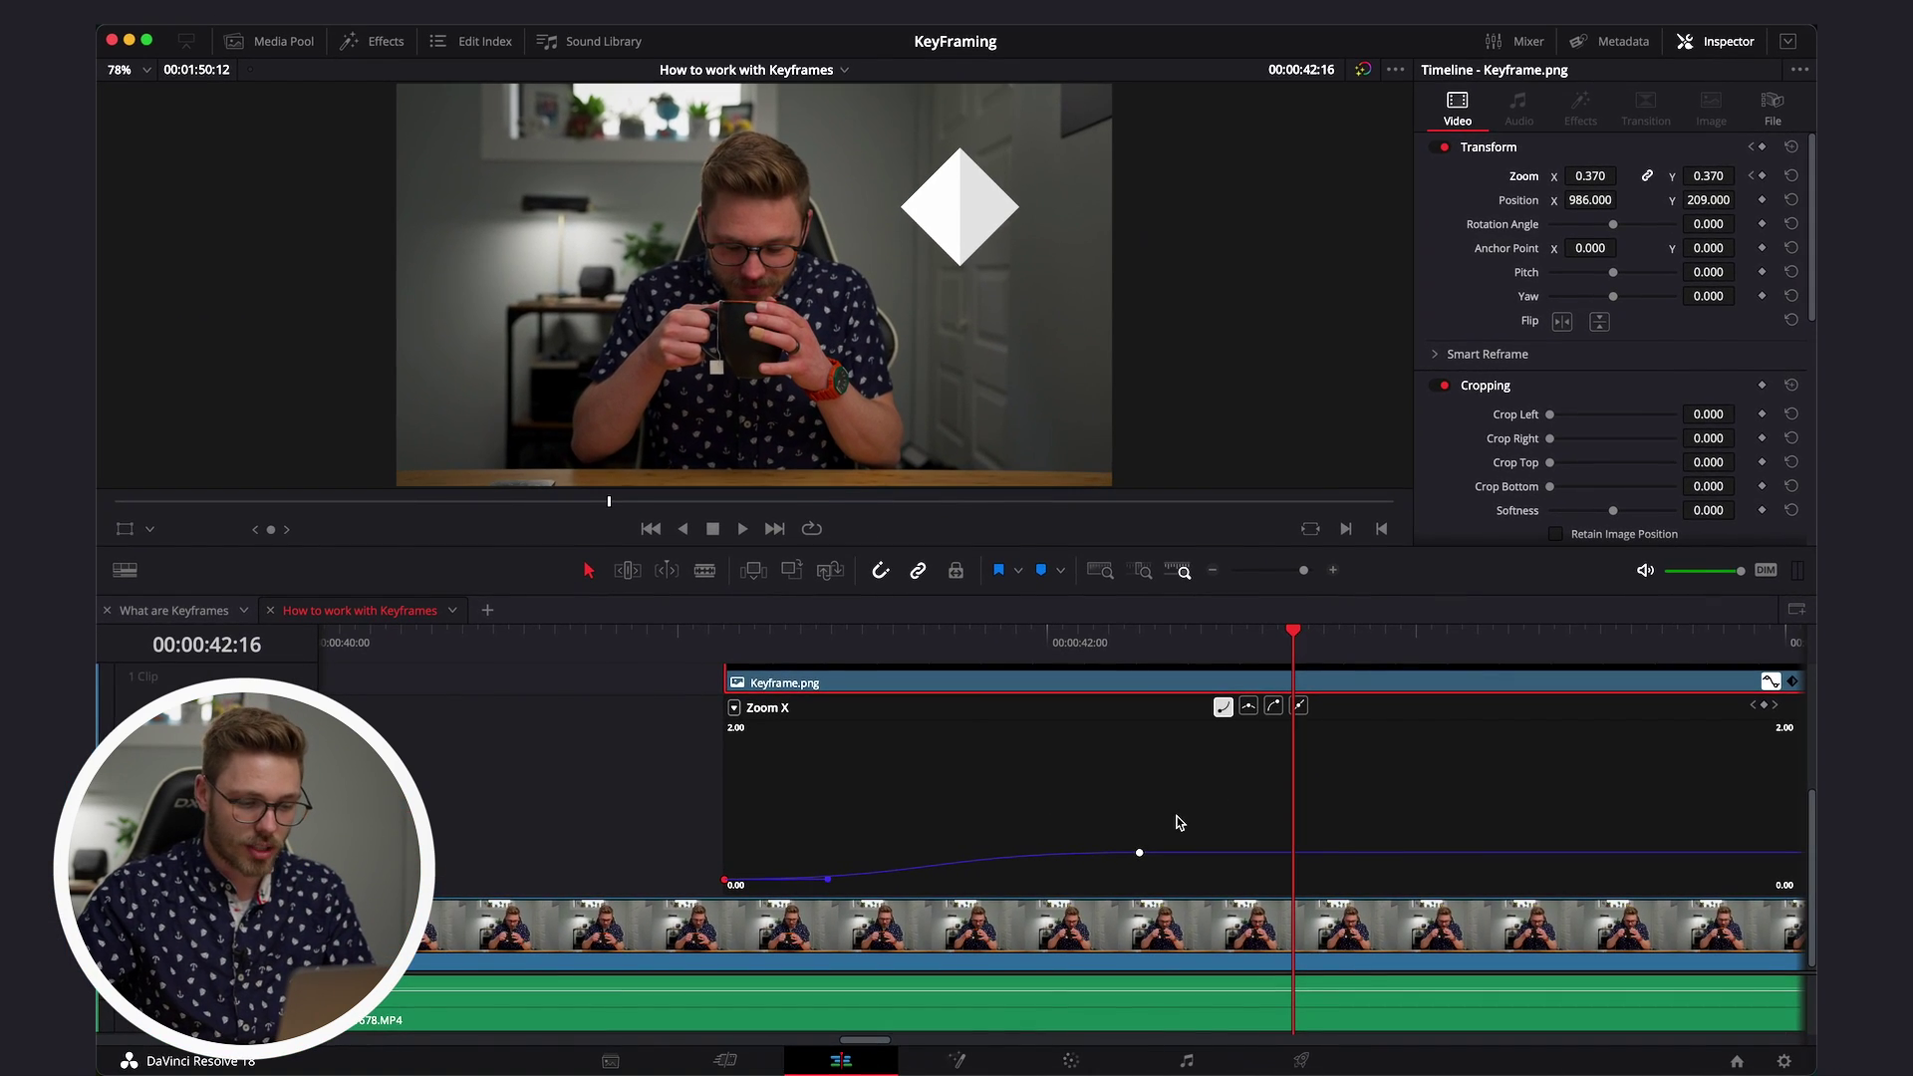
- Play the eased zoom, then undo an accidental raise of the 42:06 keyframe
{"action": "key", "text": "Up"}
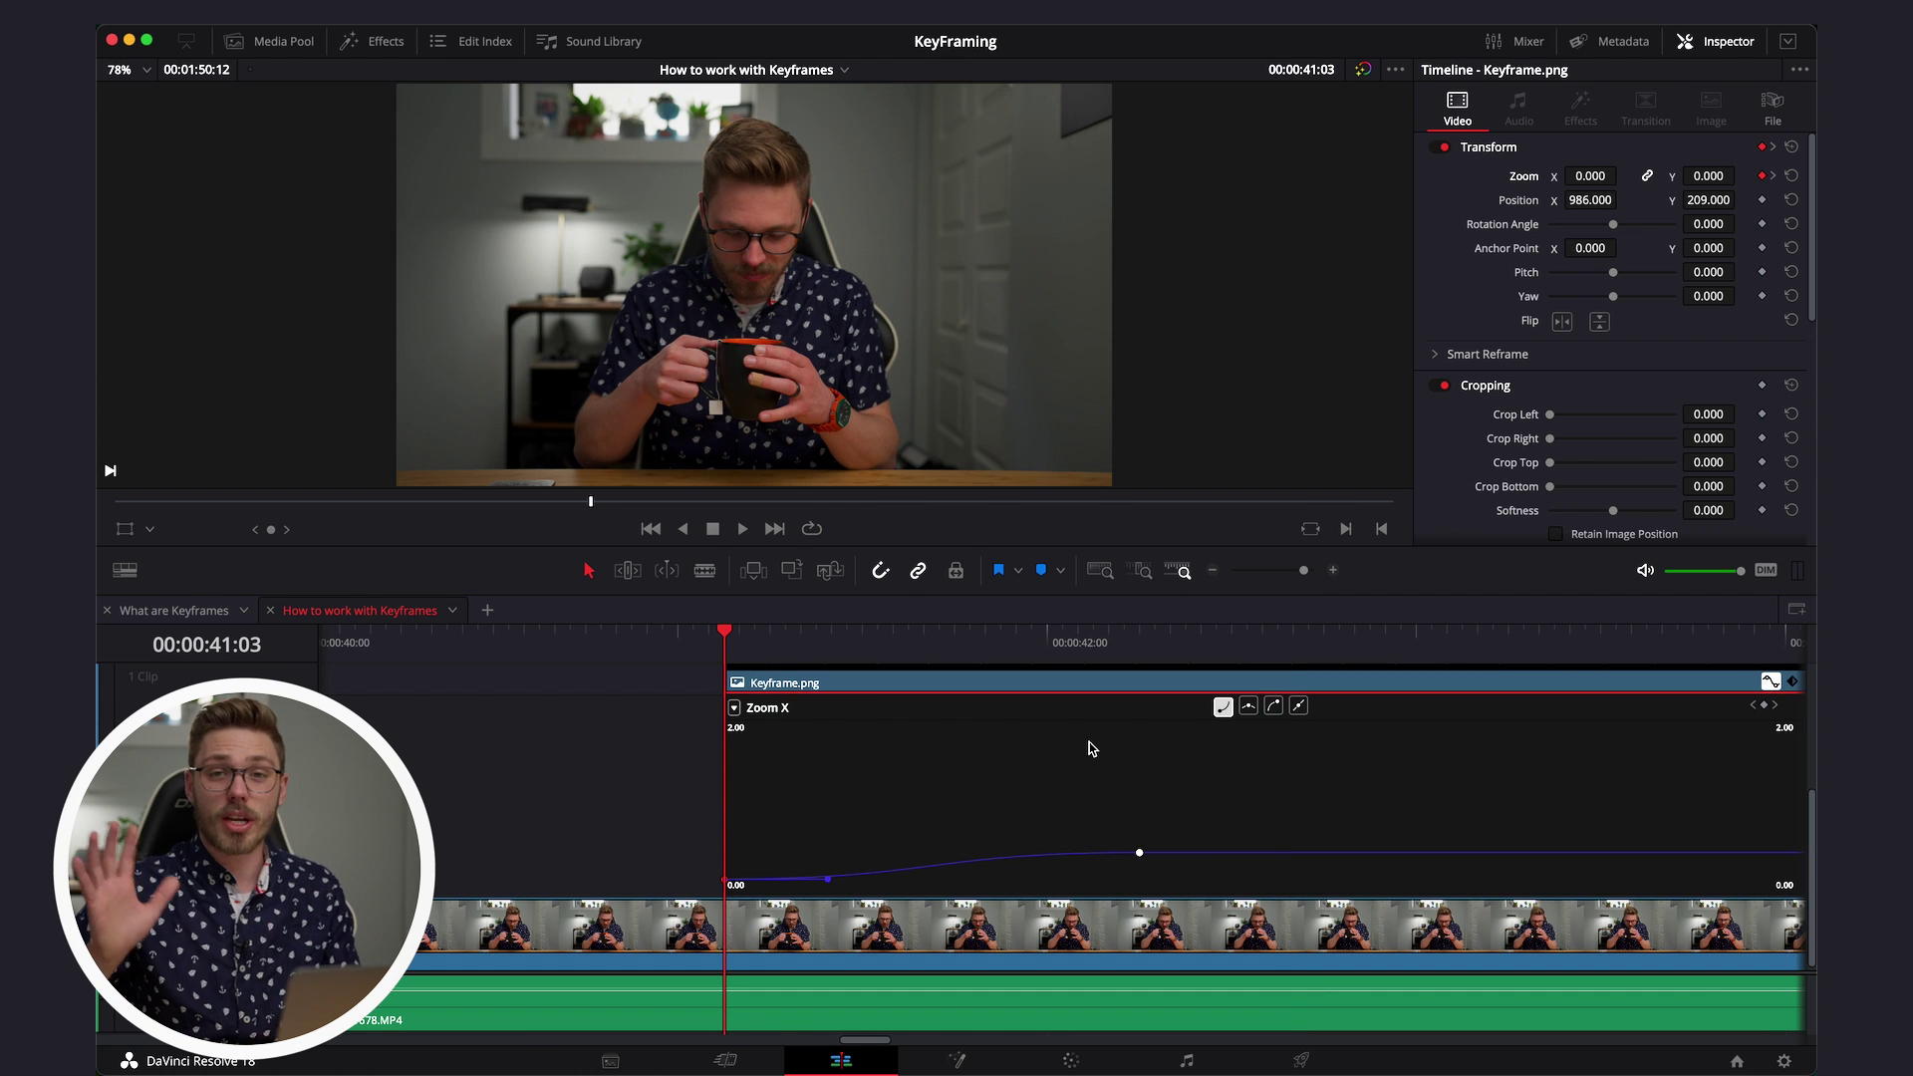
{"action": "key", "text": "space"}
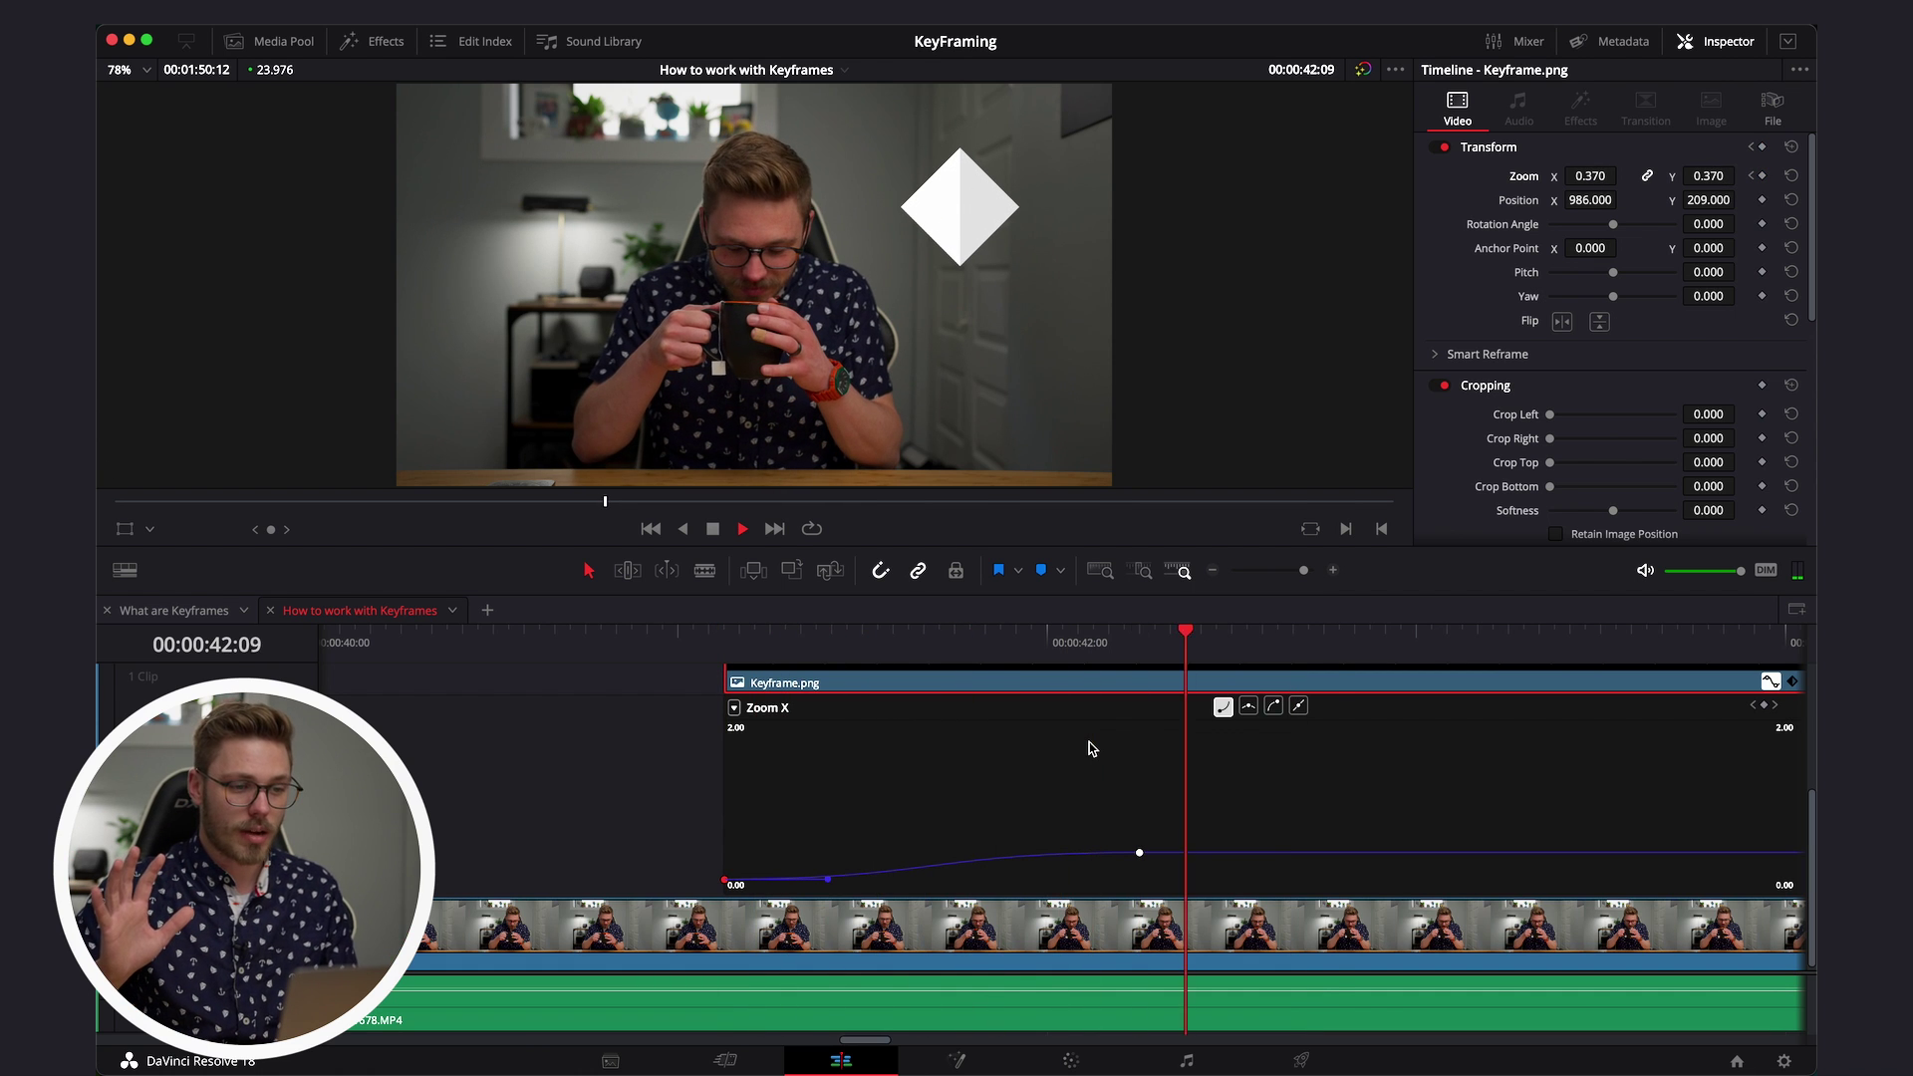
{"action": "left_click", "coordinate": [1146, 654]}
{"action": "left_click_drag", "start_coordinate": [1140, 852], "coordinate": [1218, 829]}
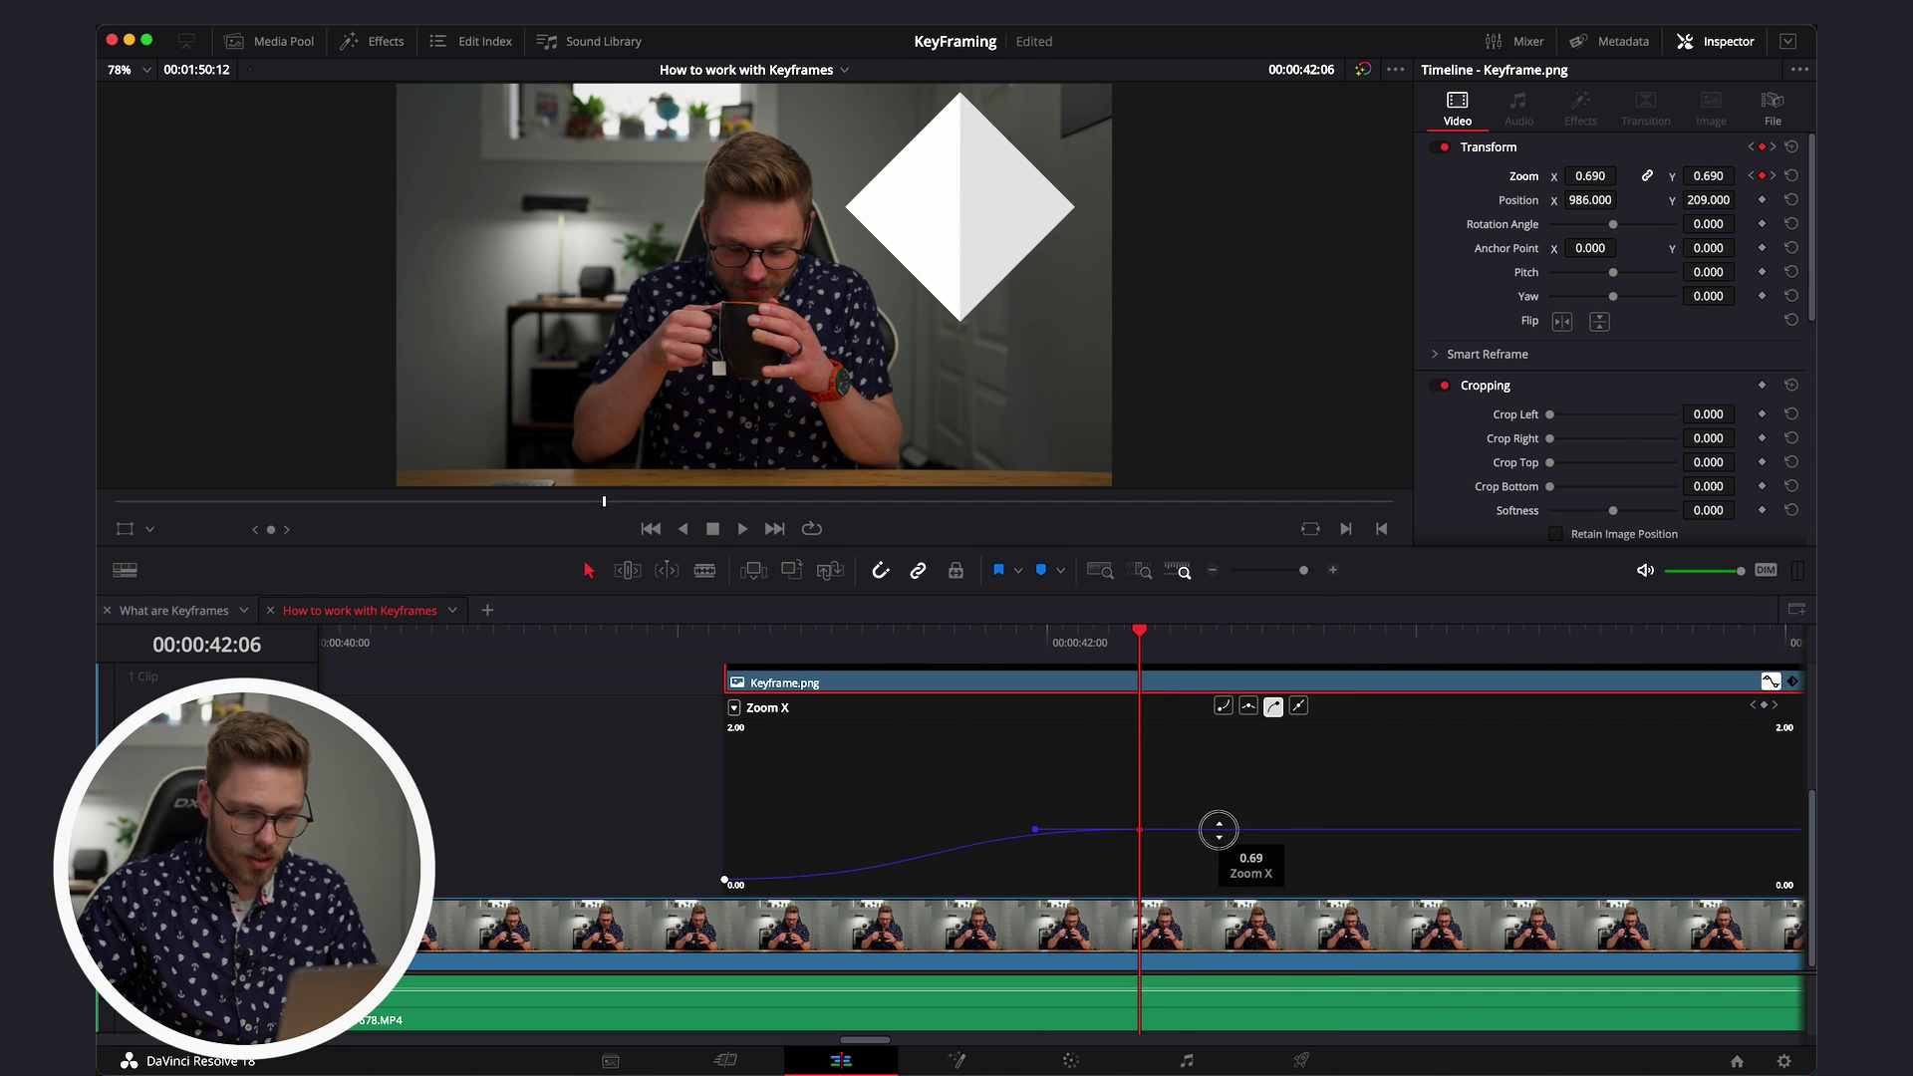
{"action": "key", "text": "super+z"}
{"action": "key", "text": "super+z"}
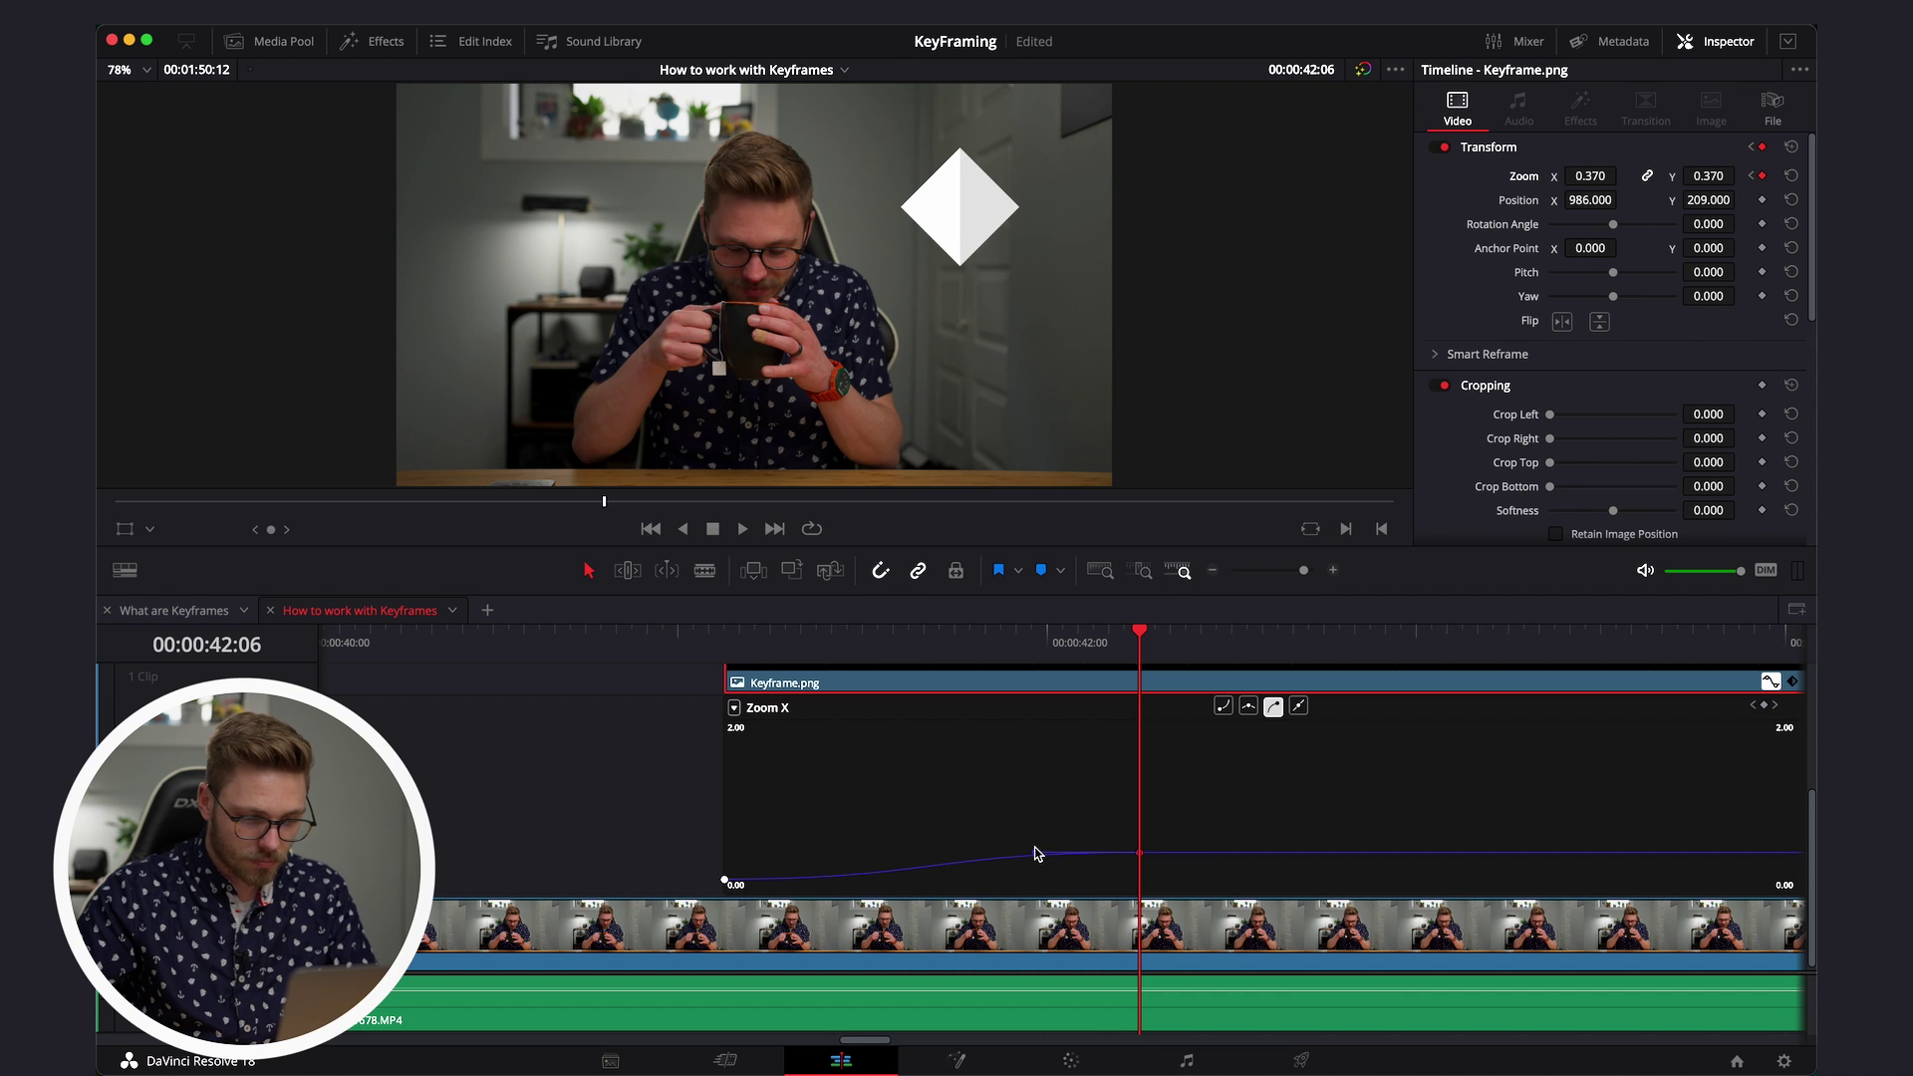
- Adjust the Bezier handles so the zoom overshoots 0.370, and check it at 41:12
{"action": "left_click_drag", "start_coordinate": [1036, 852], "coordinate": [1019, 829]}
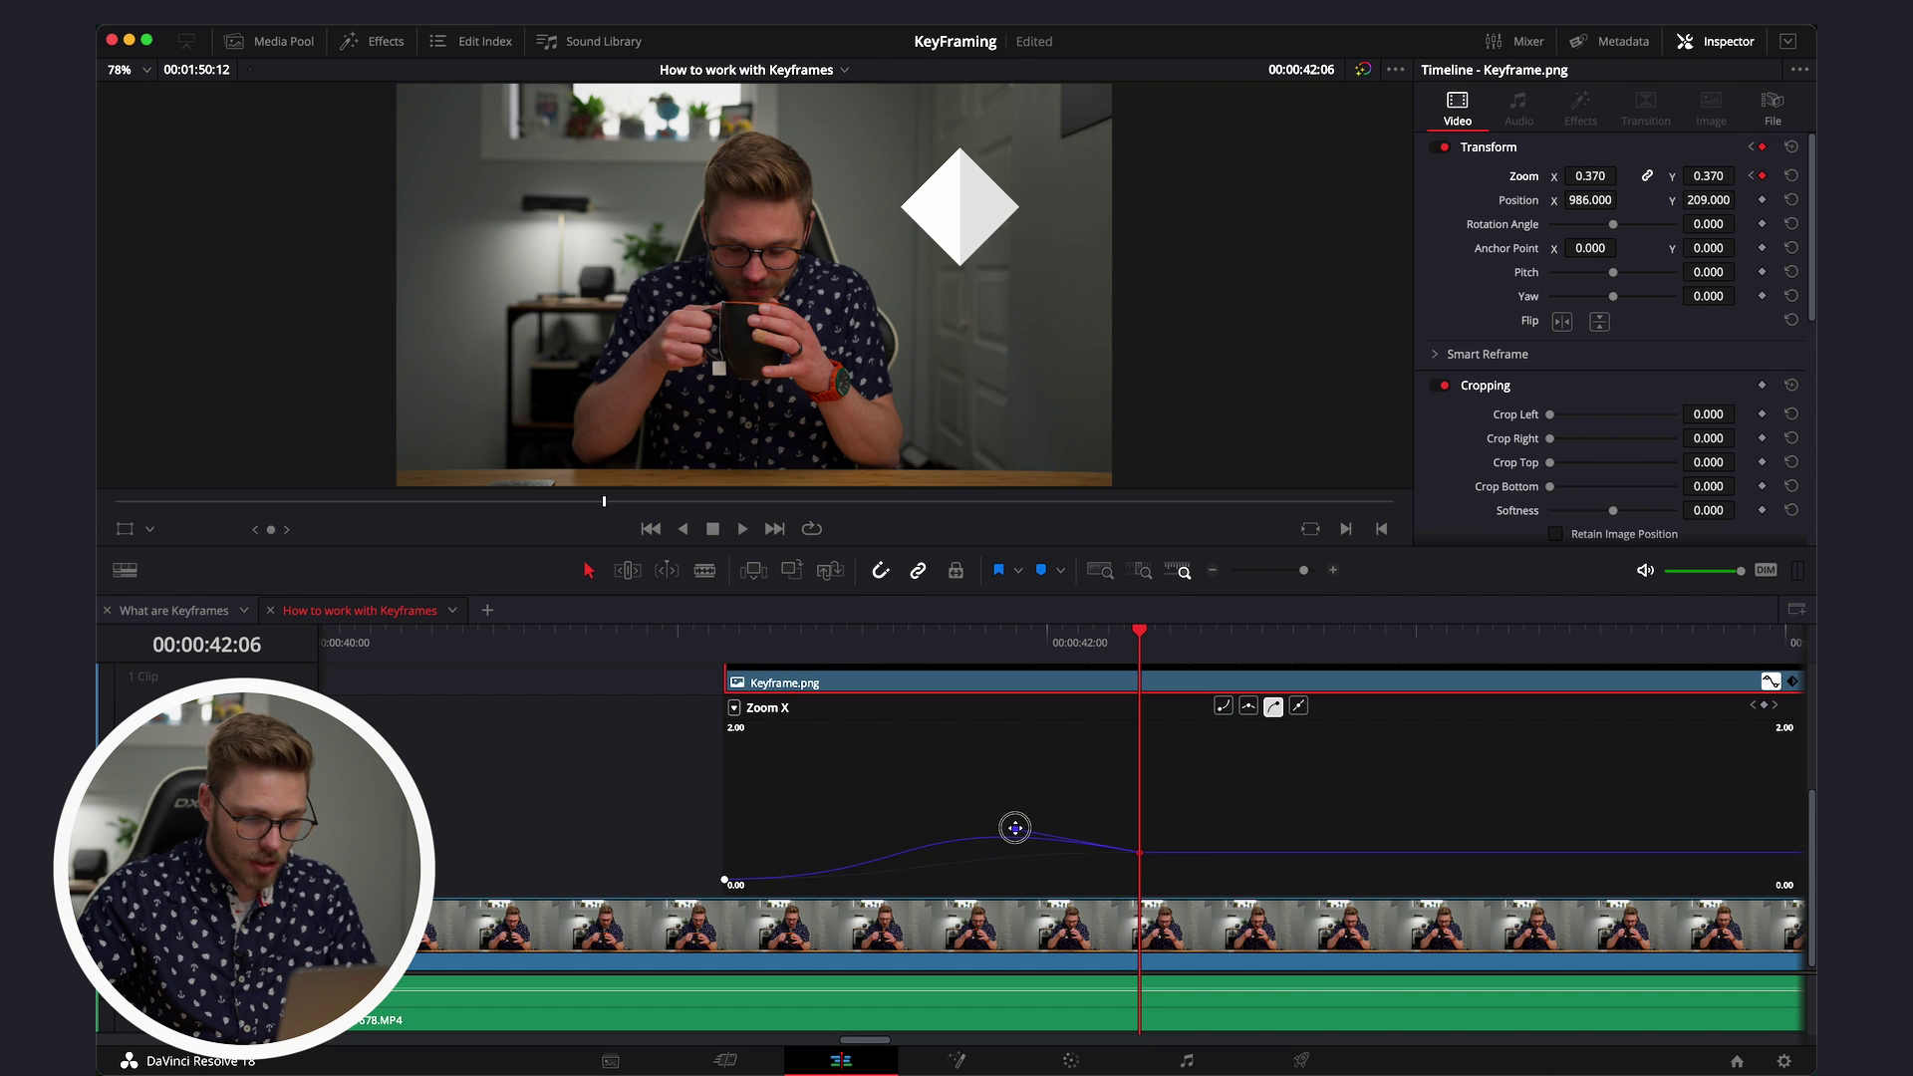
{"action": "left_click", "coordinate": [724, 880]}
{"action": "left_click_drag", "start_coordinate": [760, 881], "coordinate": [866, 878]}
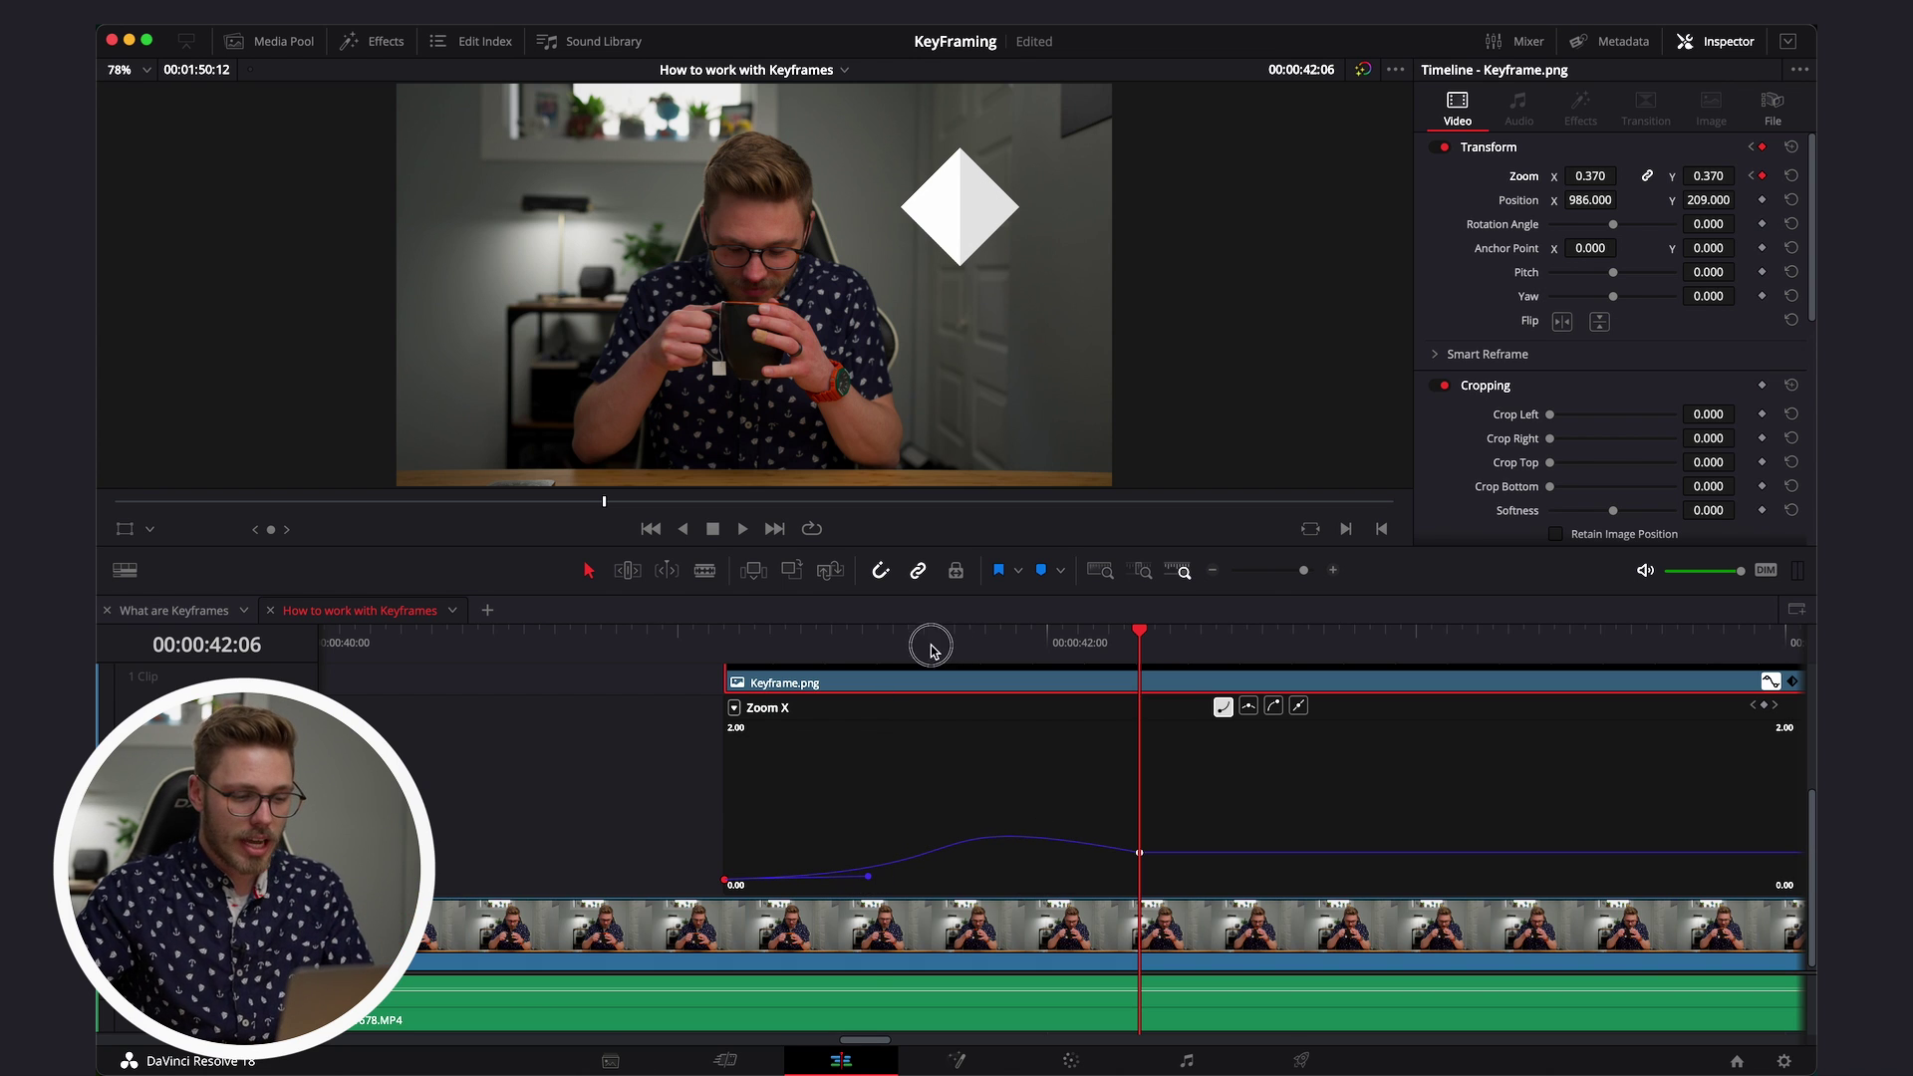
{"action": "left_click", "coordinate": [863, 645]}
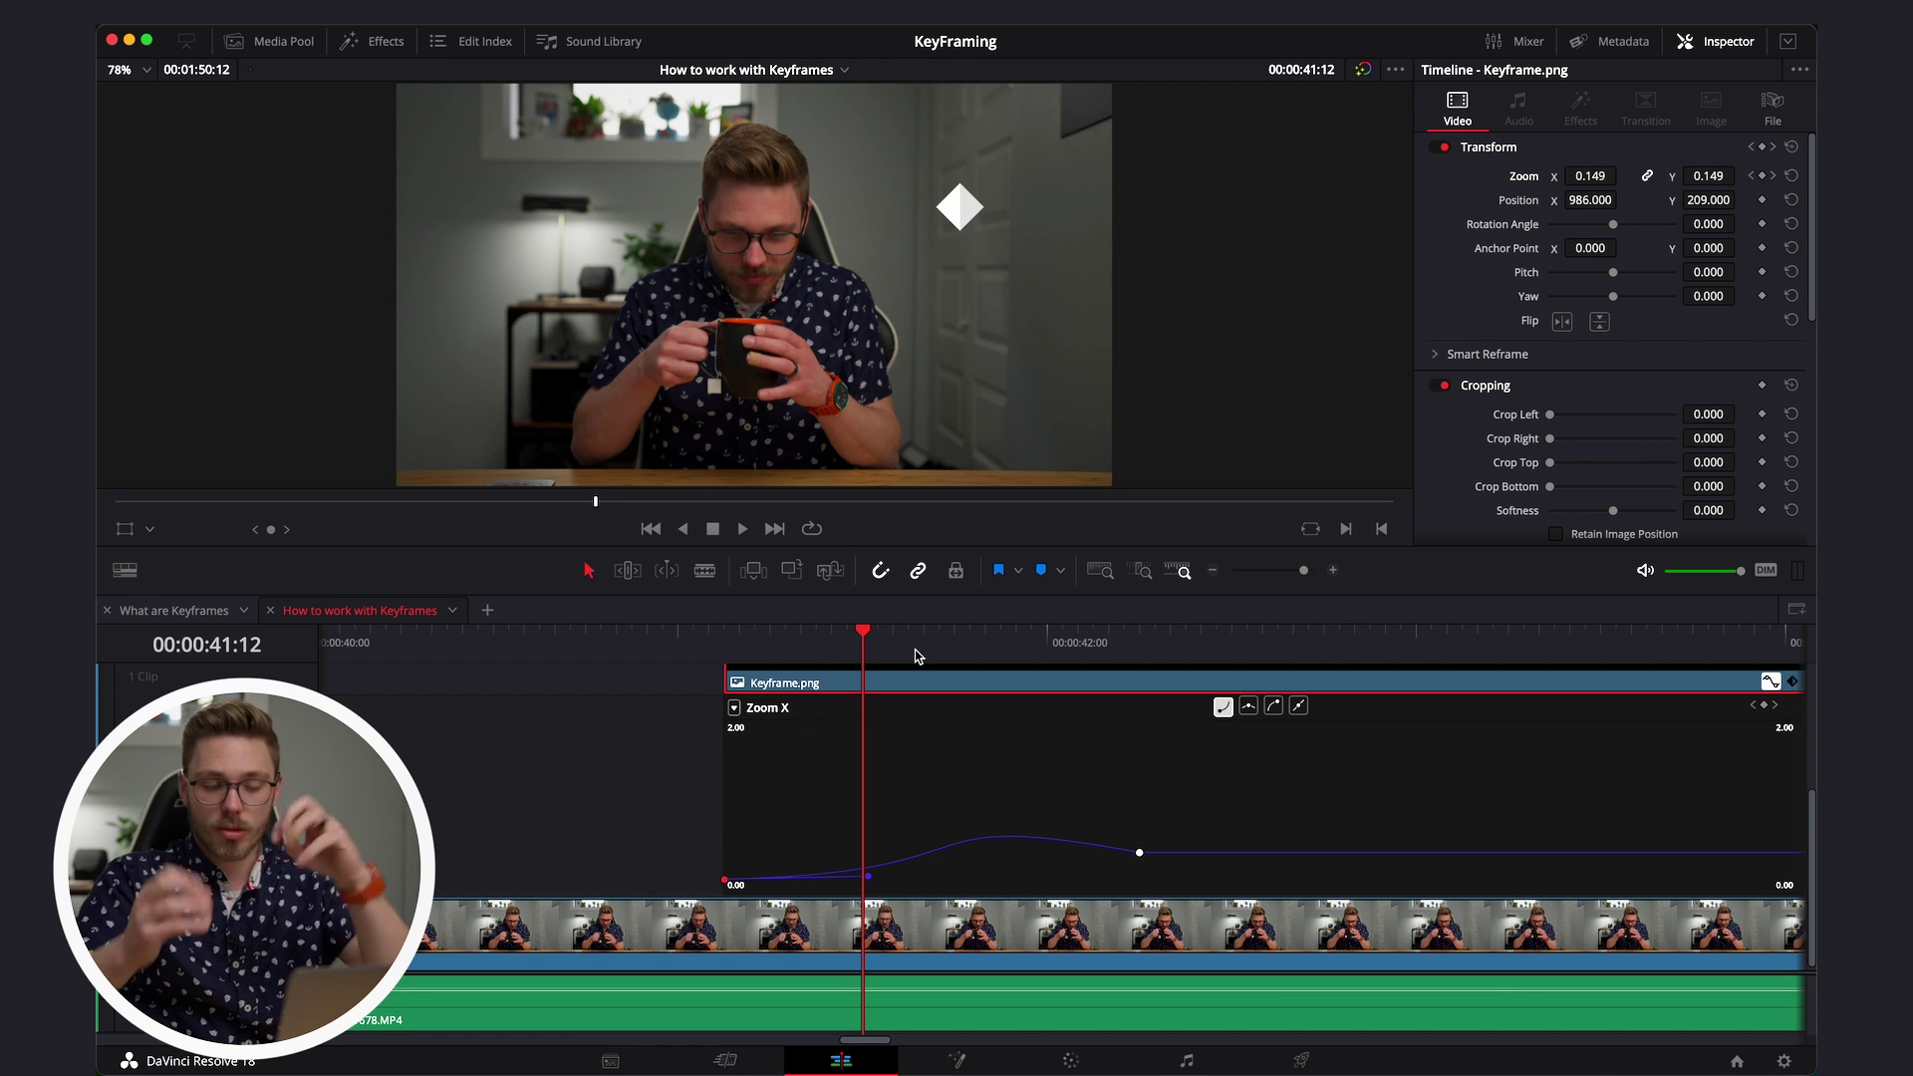
{"action": "key", "text": "space"}
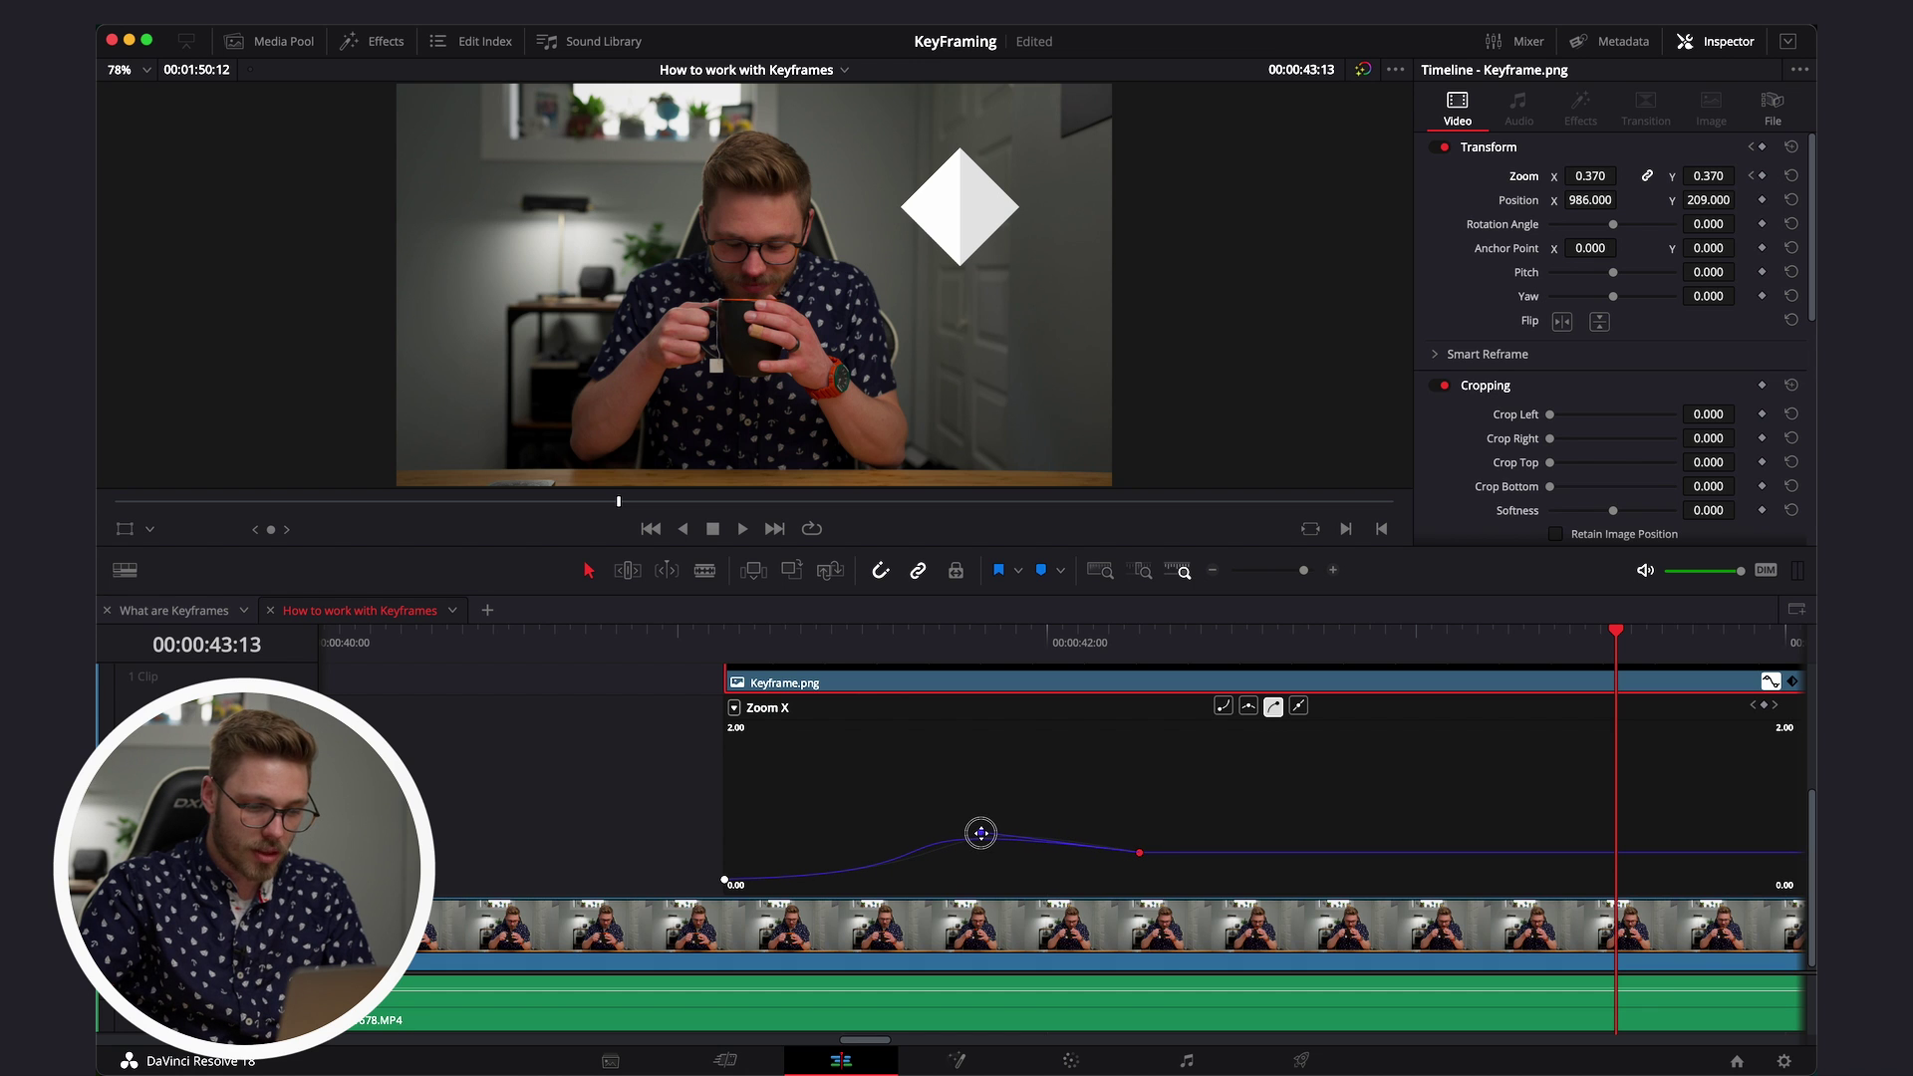
{"action": "key", "text": "Up"}
{"action": "key", "text": "space"}
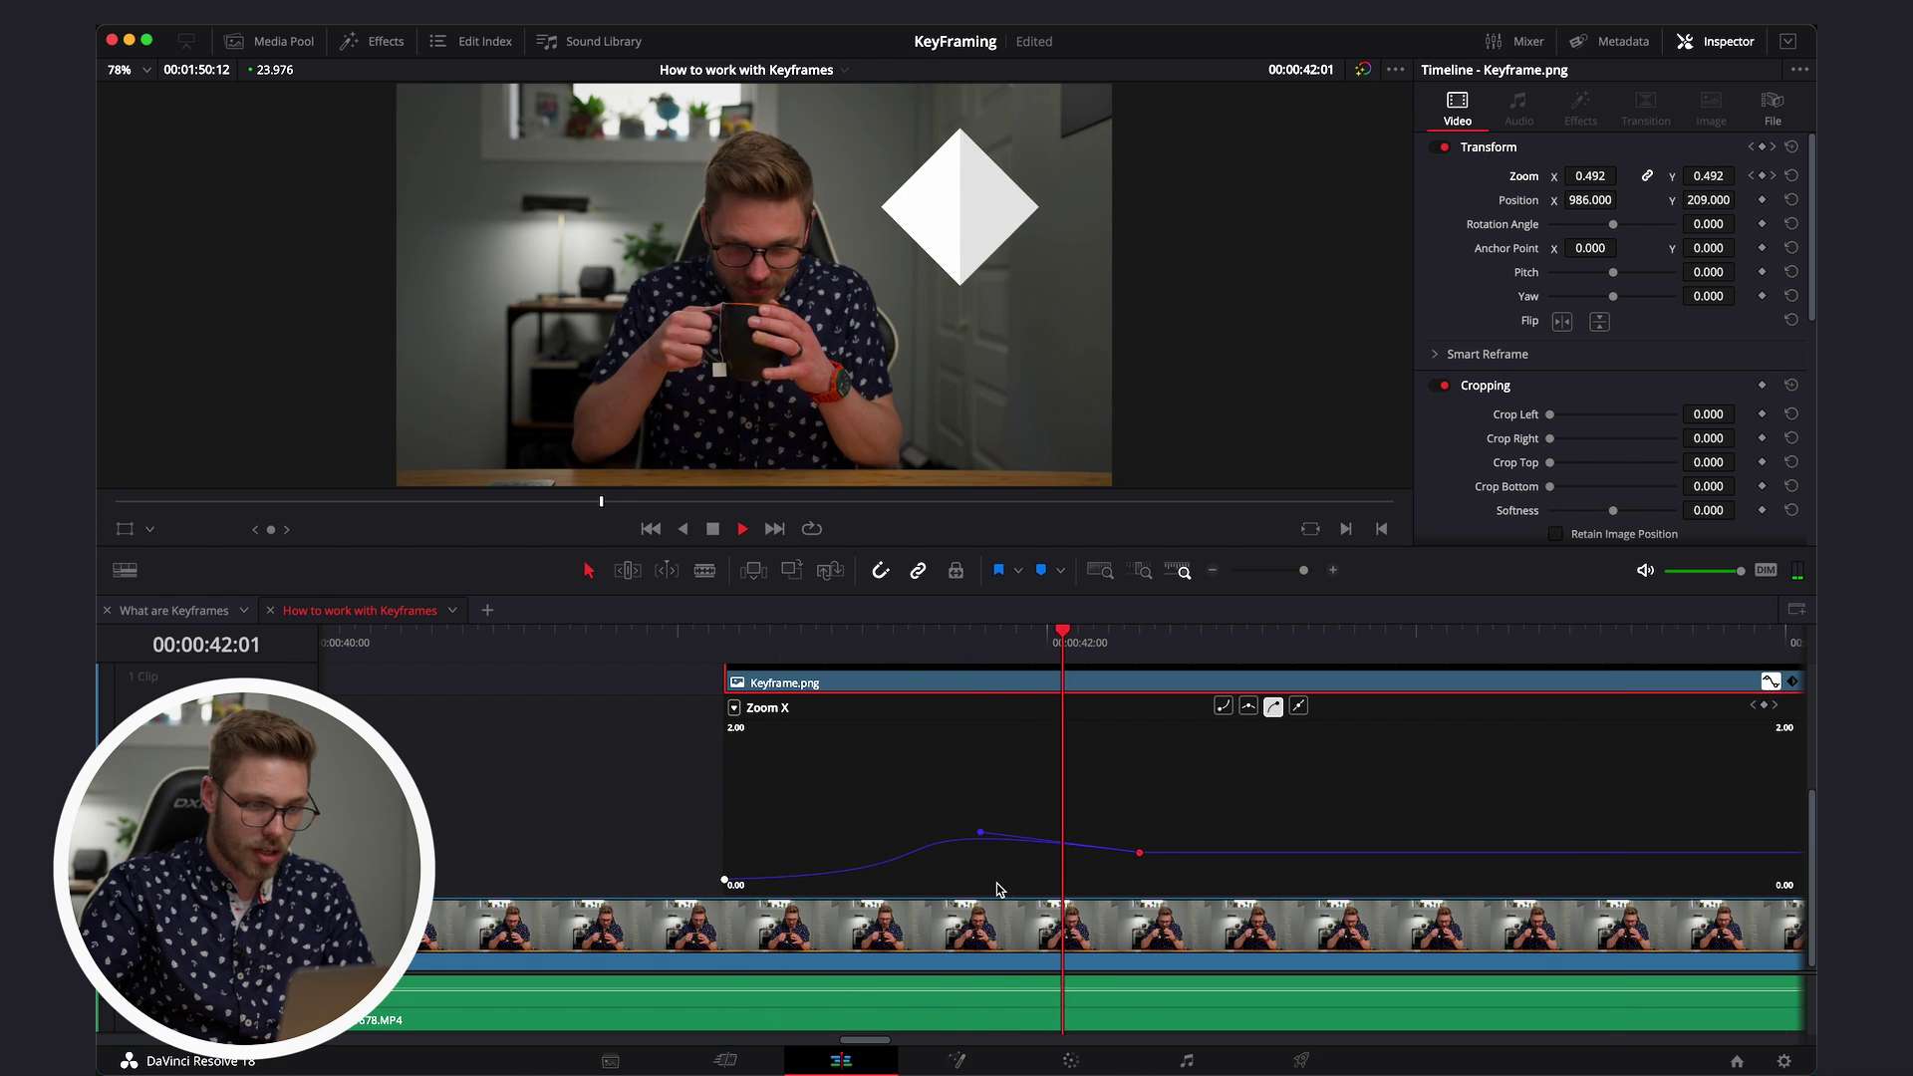